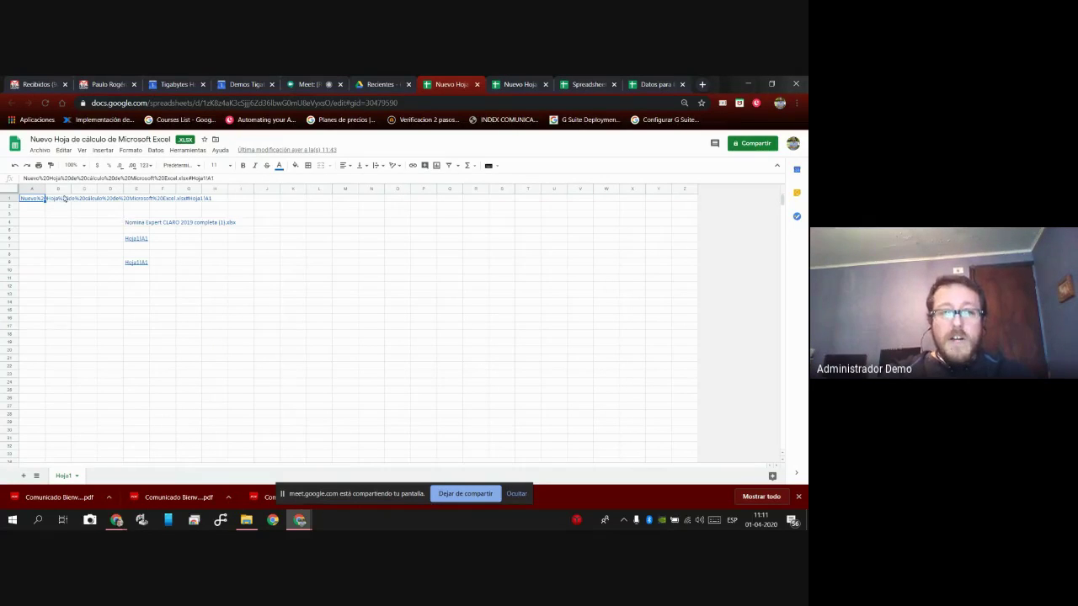
Save the Excel workbook as a Google Sheets copy and close the three extra Nuevo Hoja tabs.
left_click(40, 150)
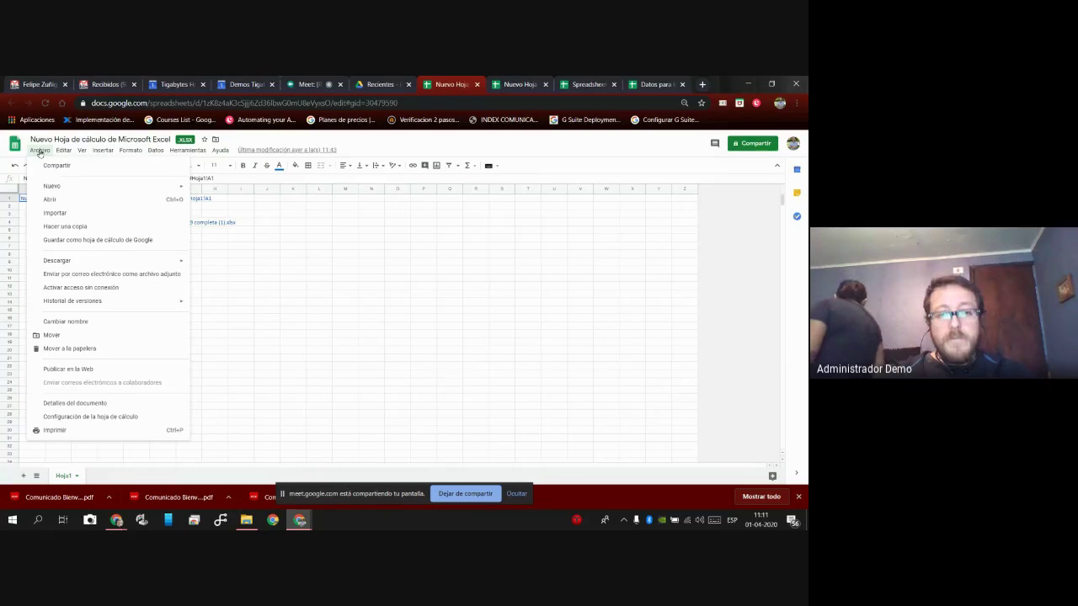
left_click(101, 242)
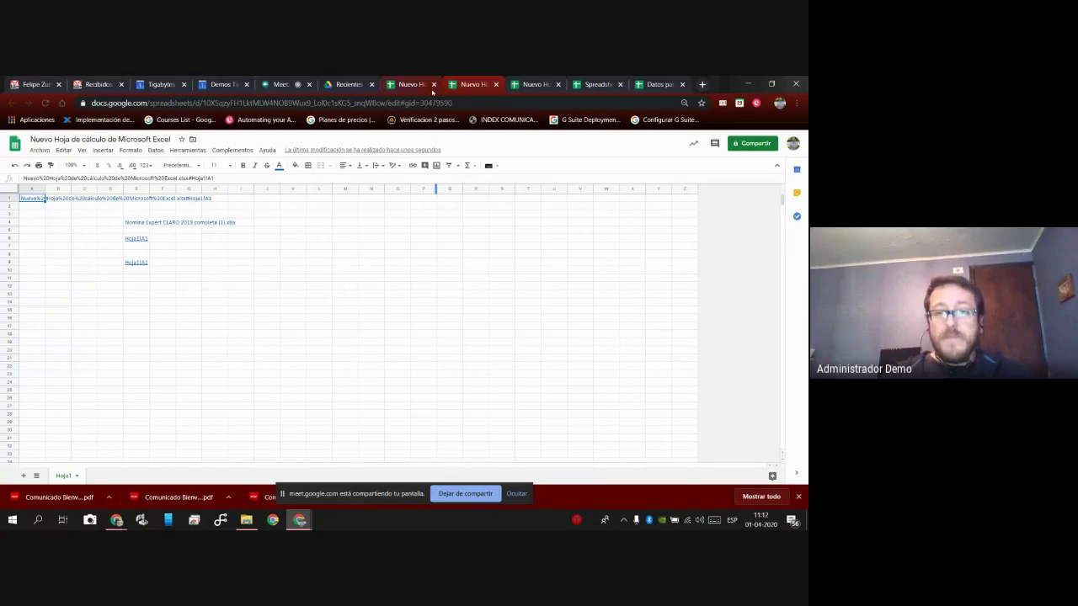
left_click(497, 85)
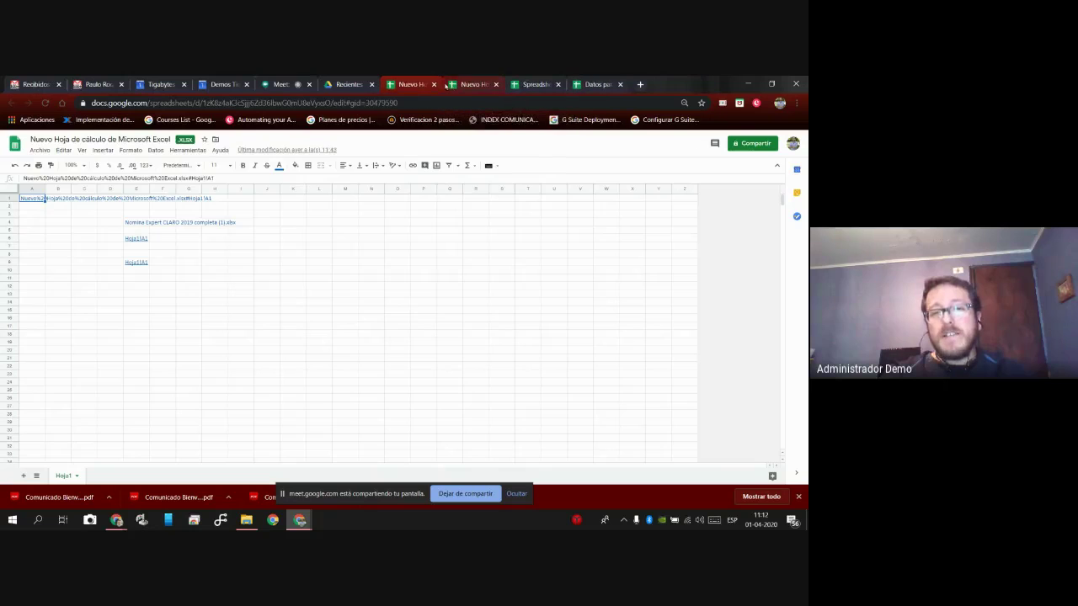
left_click(433, 85)
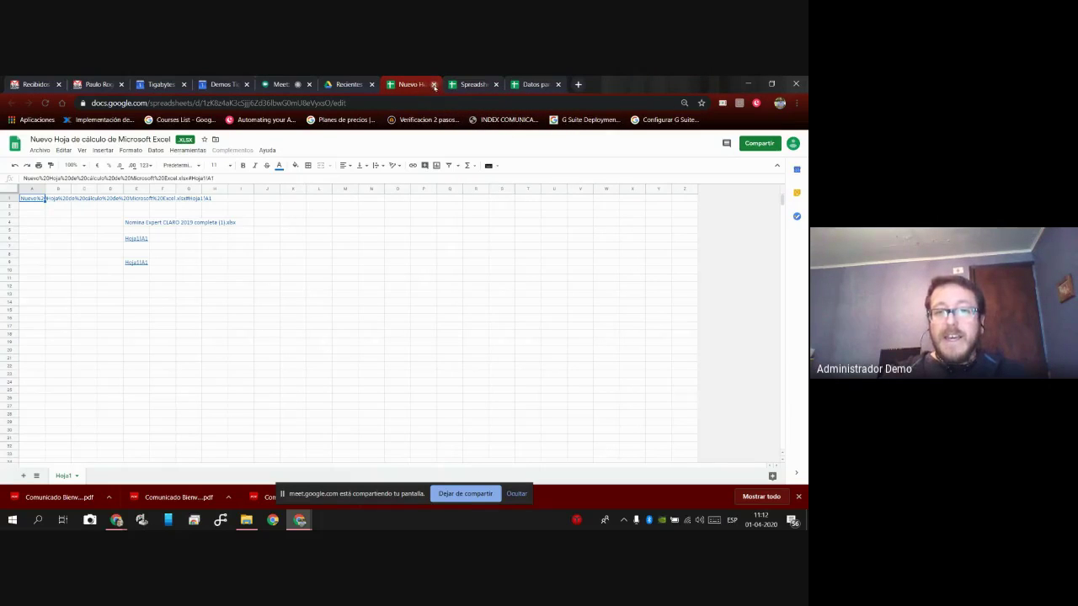
left_click(433, 85)
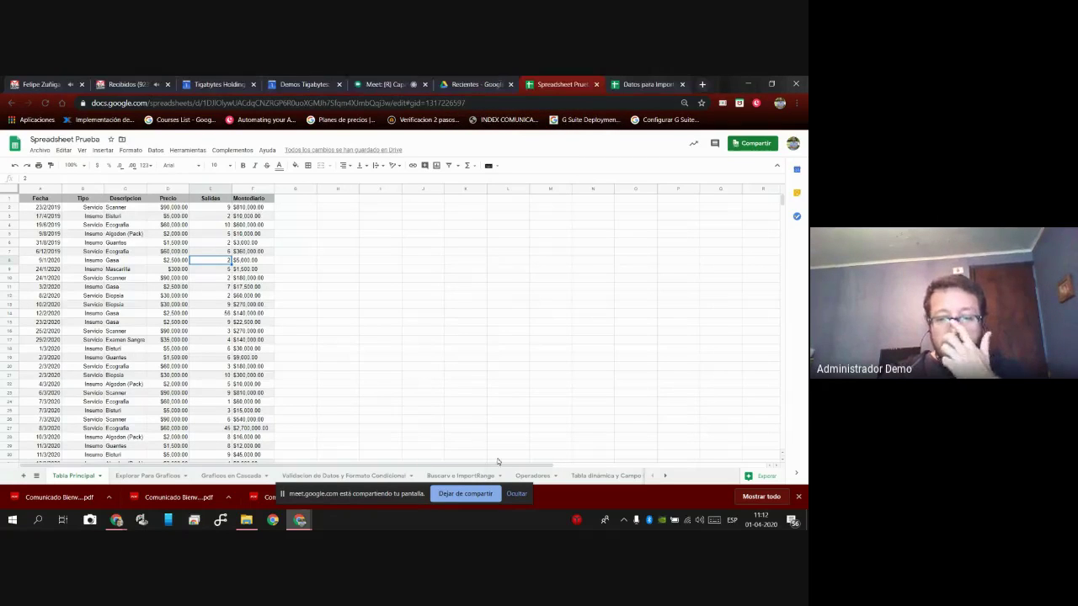
Dismiss the screen-sharing bar and go to the Explorar Para Graficos sheet.
left_click(516, 494)
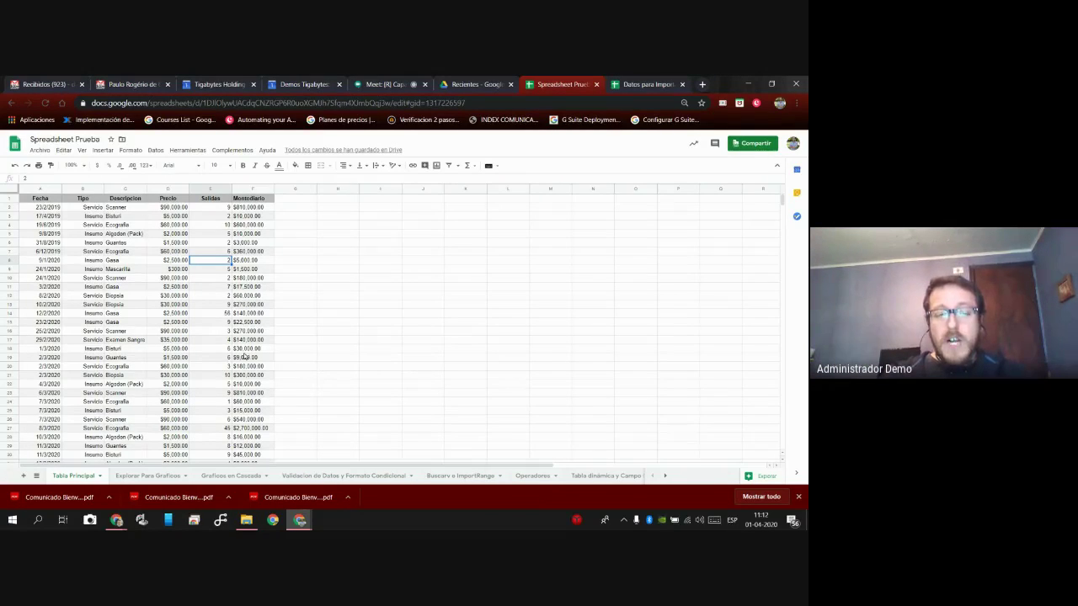
left_click(152, 478)
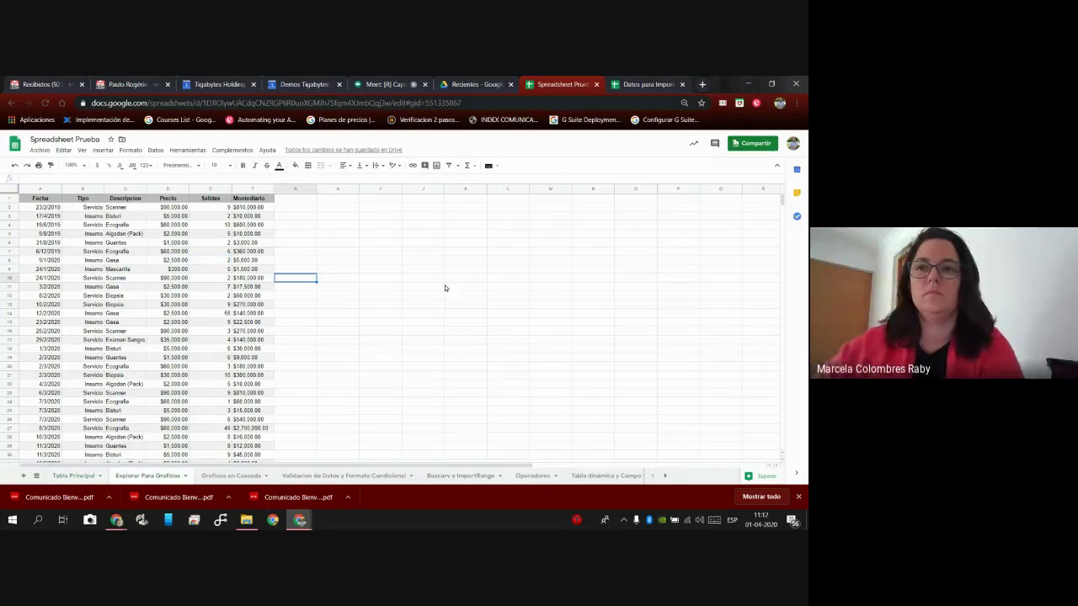
left_click(426, 261)
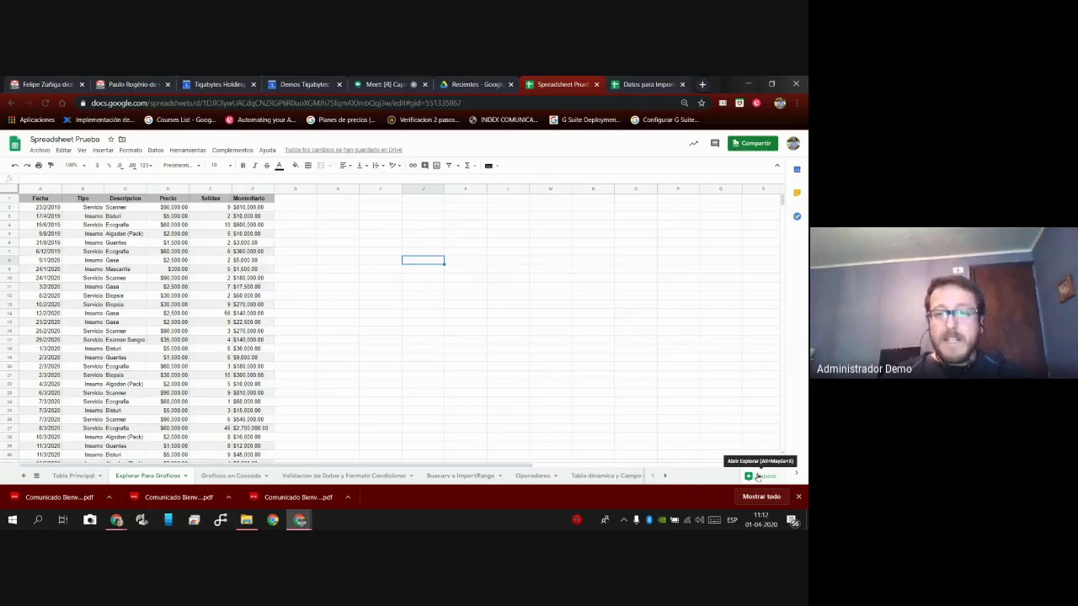
Bring up Explorar and review its average-Precio-by-Descripcion pivot and Fecha chart suggestions.
left_click(758, 476)
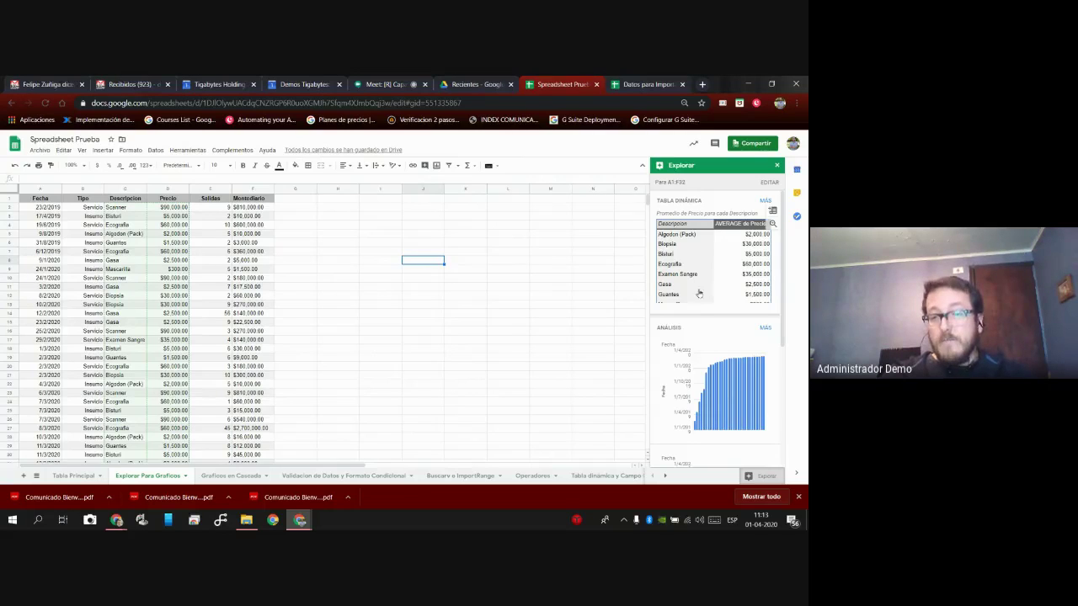
scroll(706, 311, "down", 1)
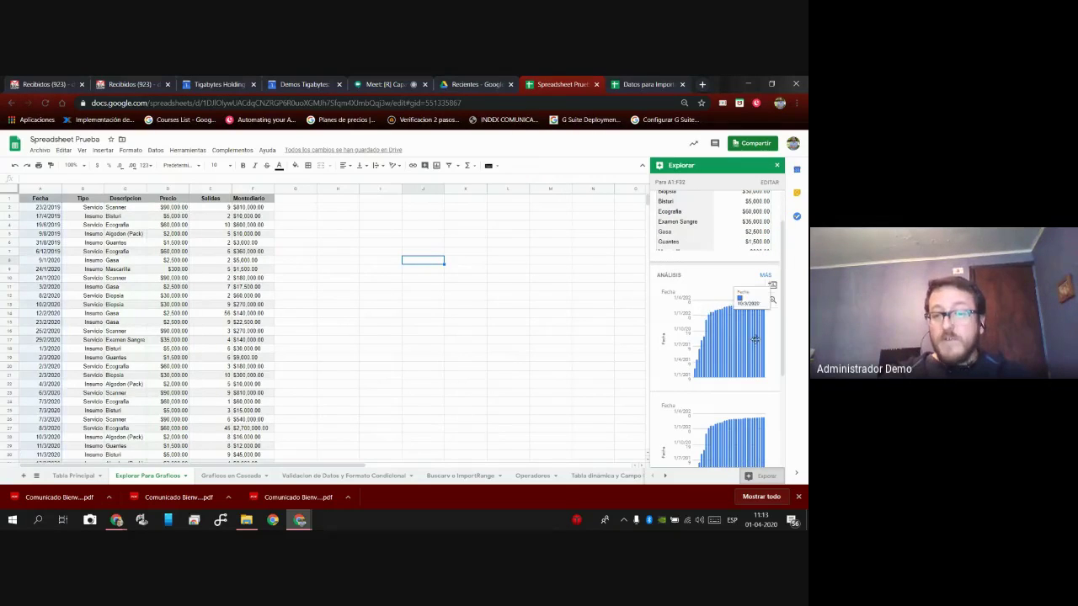
scroll(744, 346, "down", 3)
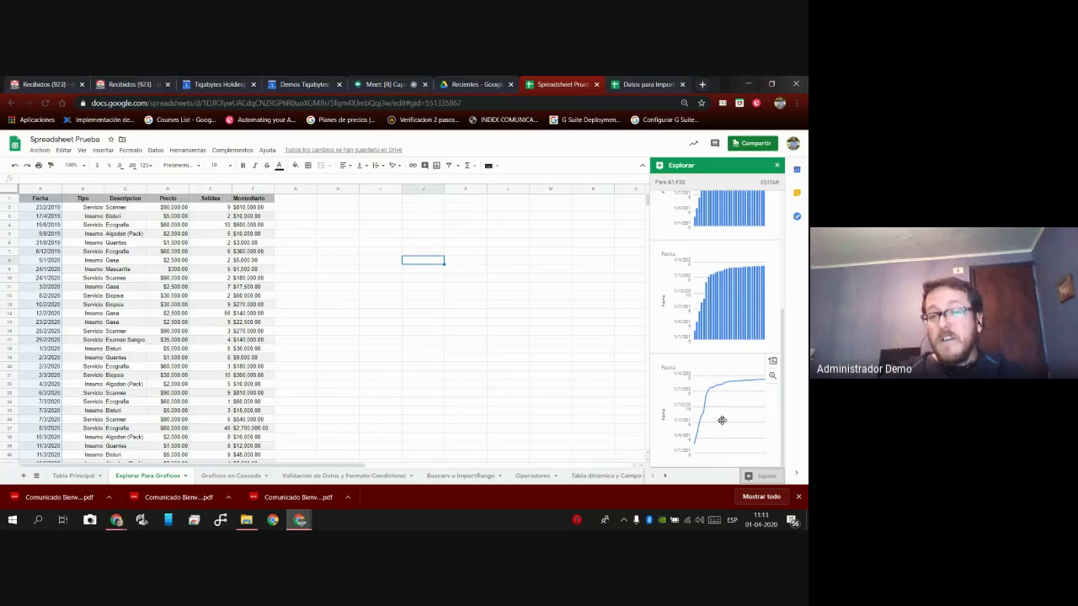
scroll(717, 421, "up", 4)
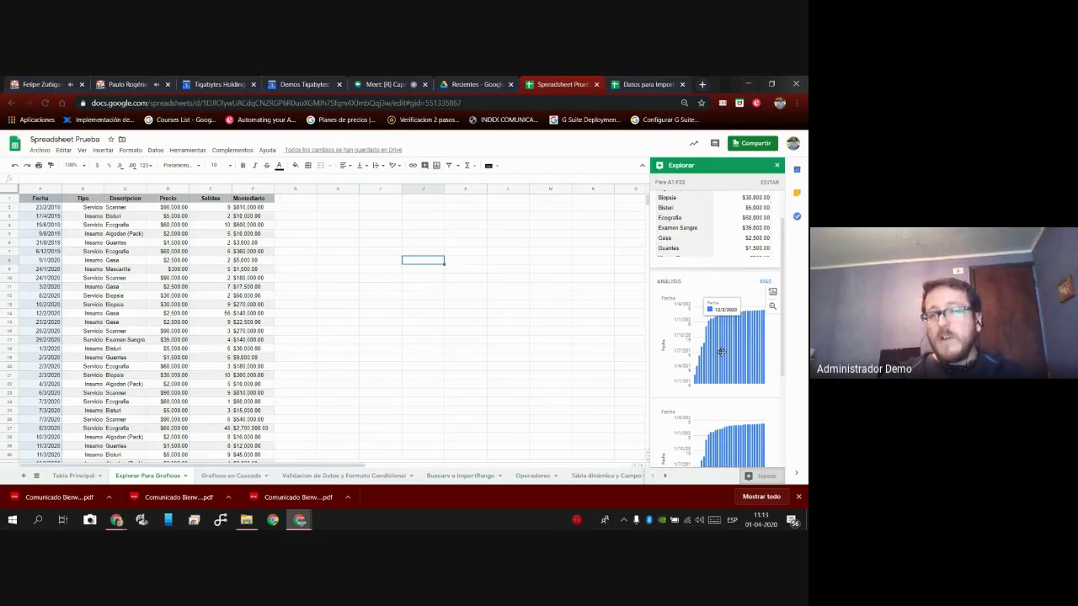
scroll(717, 351, "up", 1)
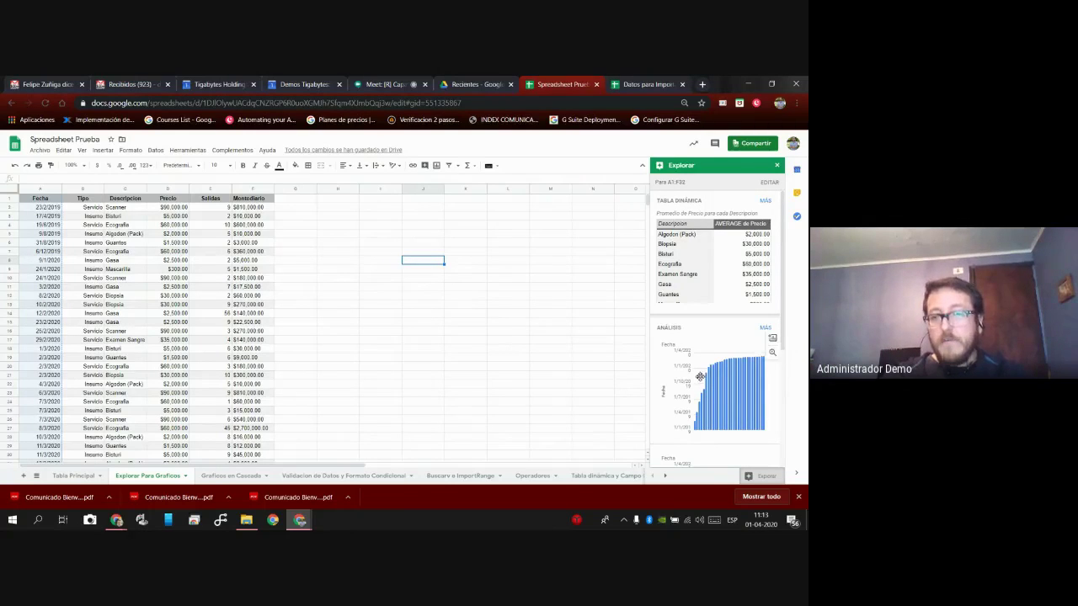
left_click(776, 165)
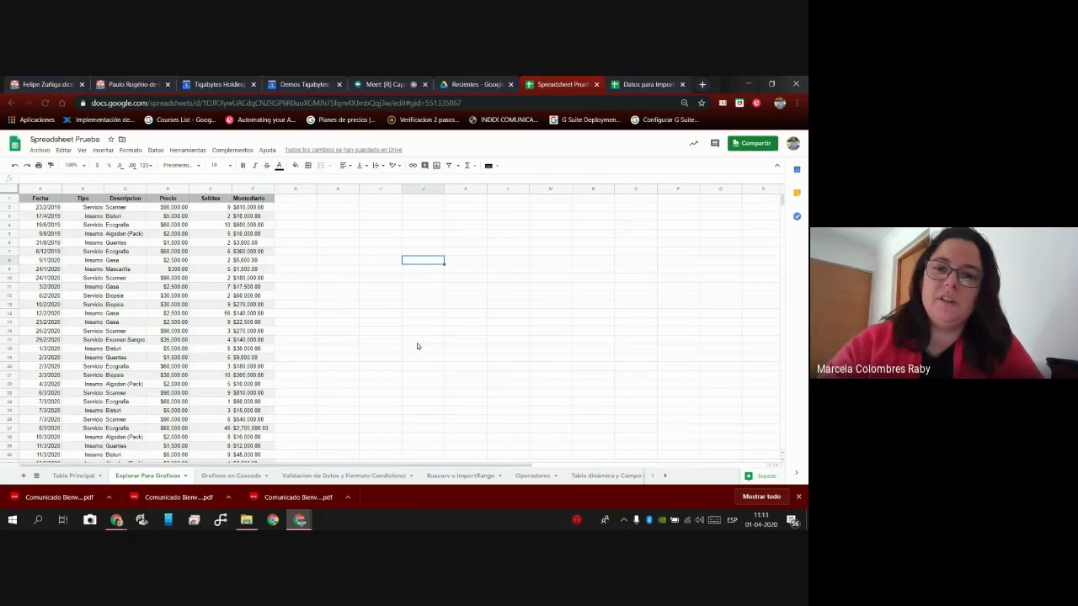
left_click(762, 475)
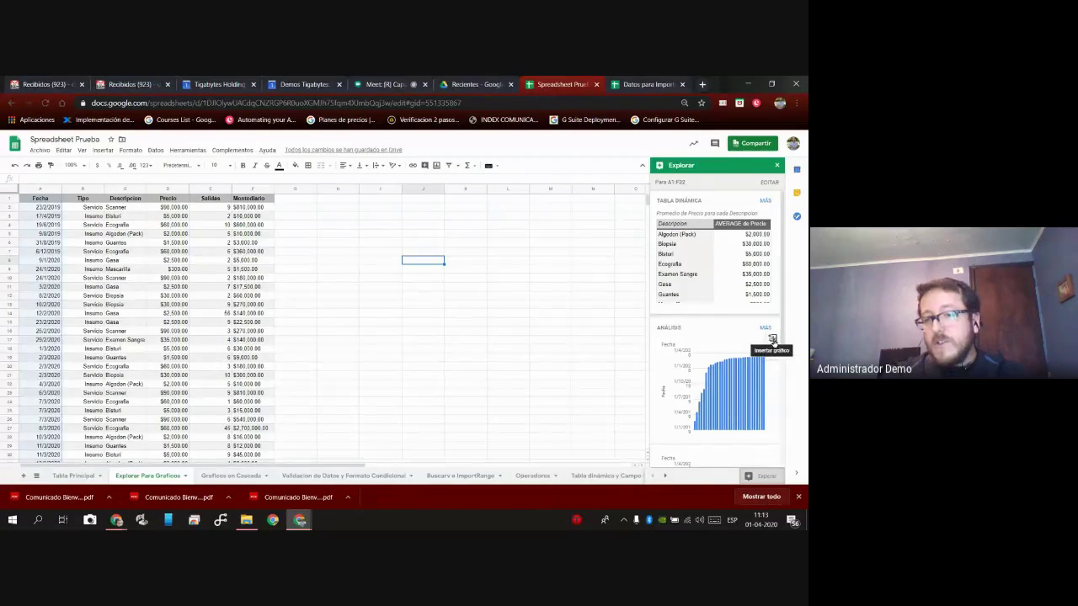
Insert and then delete the suggested Fecha chart, close Explorar, and open Graficos en Cascada.
left_click(773, 341)
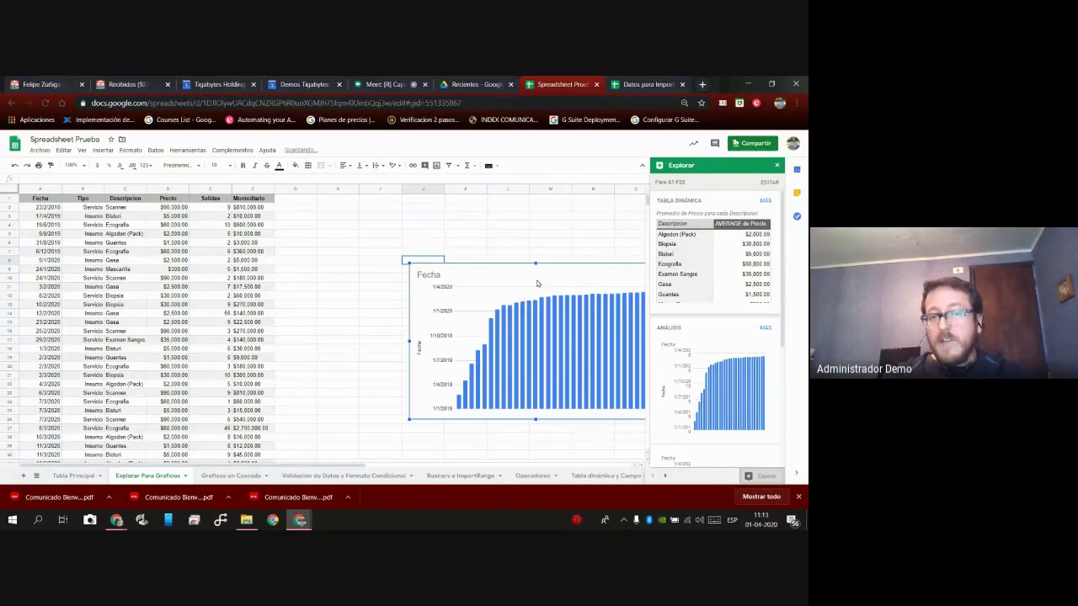
left_click_drag(561, 271, 450, 268)
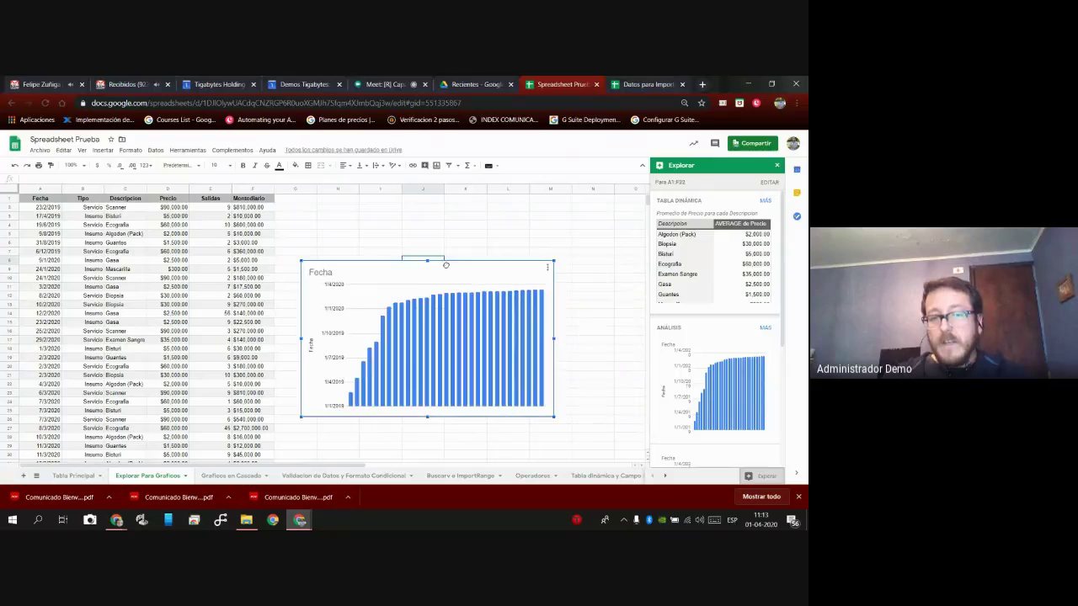
left_click(545, 268)
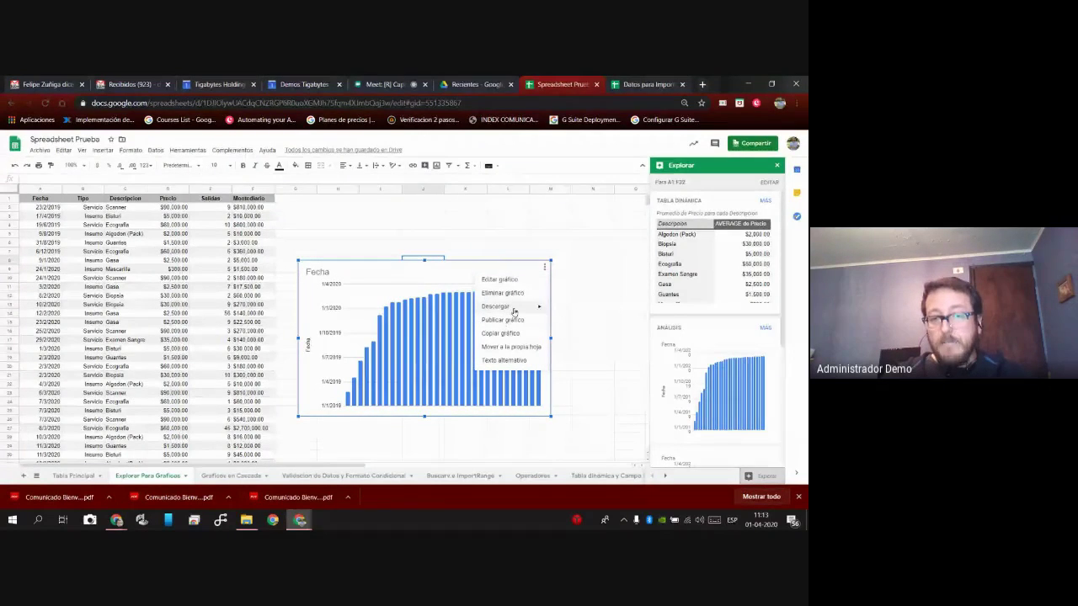
left_click(524, 293)
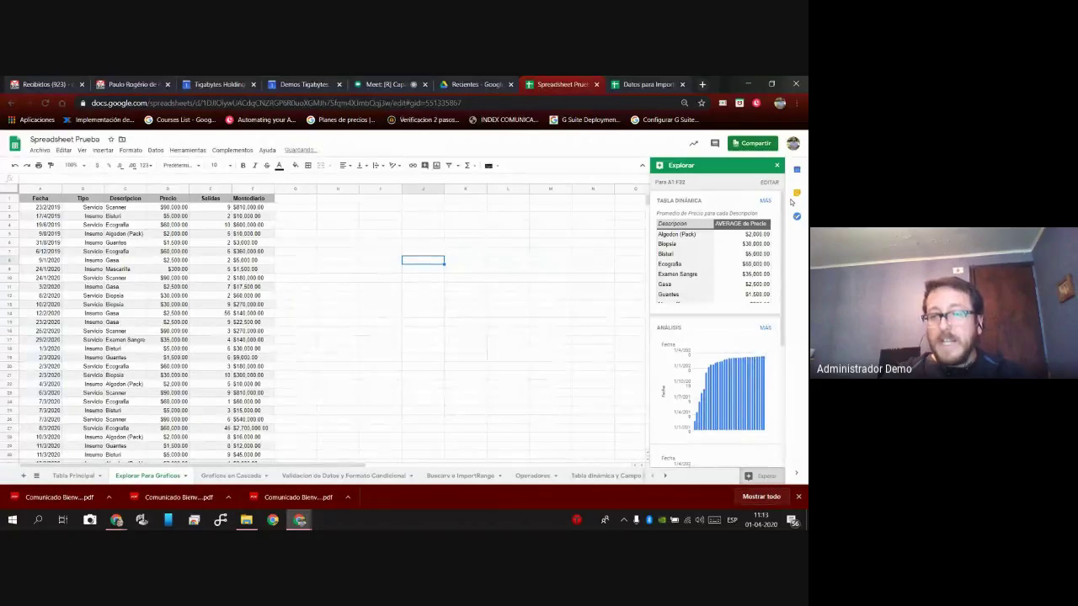
left_click(777, 166)
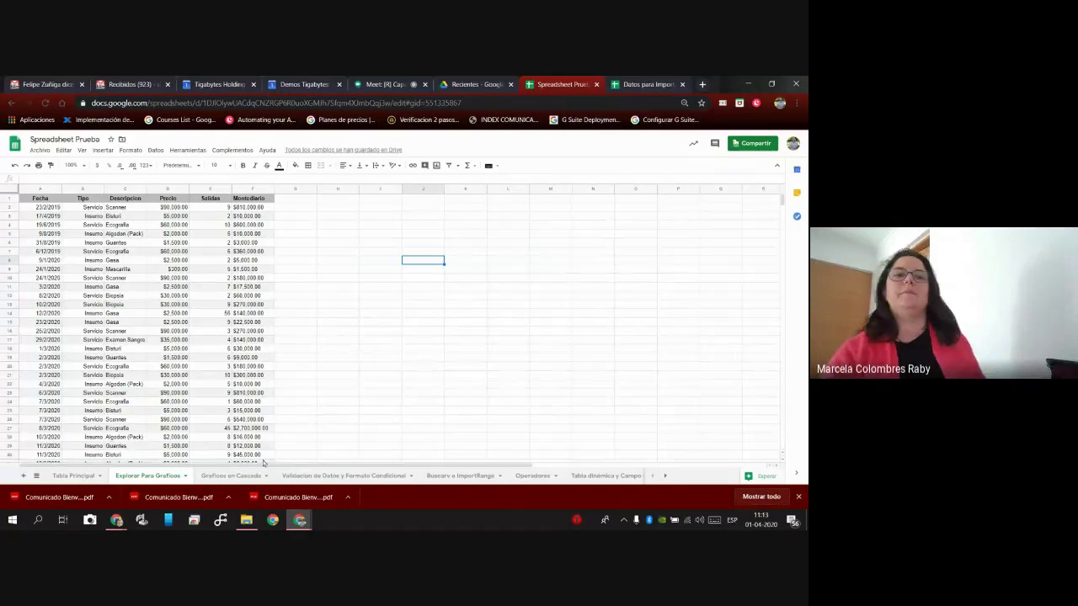
left_click(226, 477)
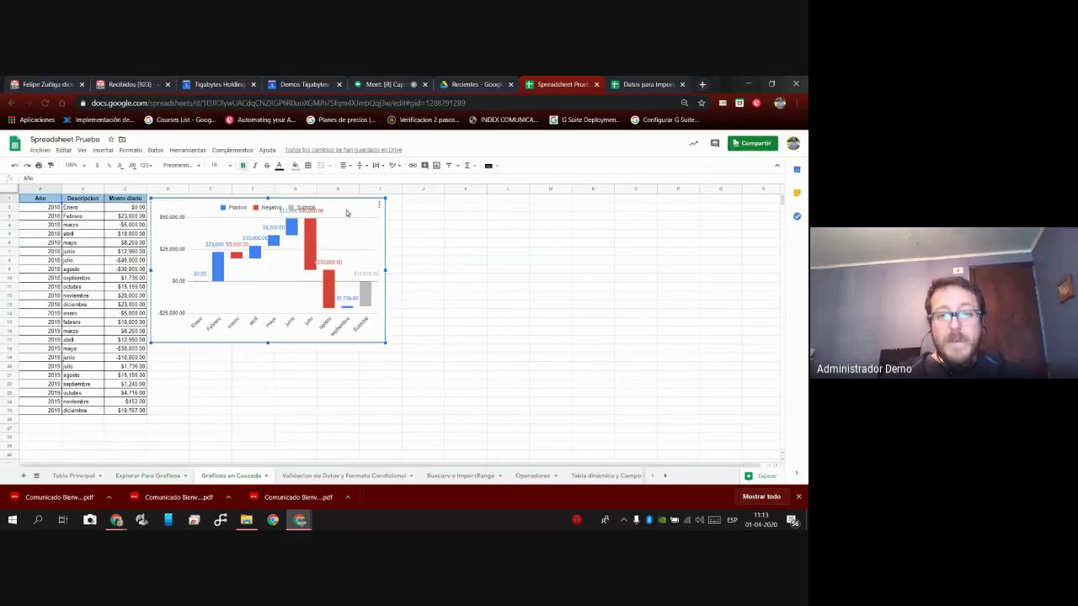
left_click(370, 214)
left_click_drag(369, 214, 373, 214)
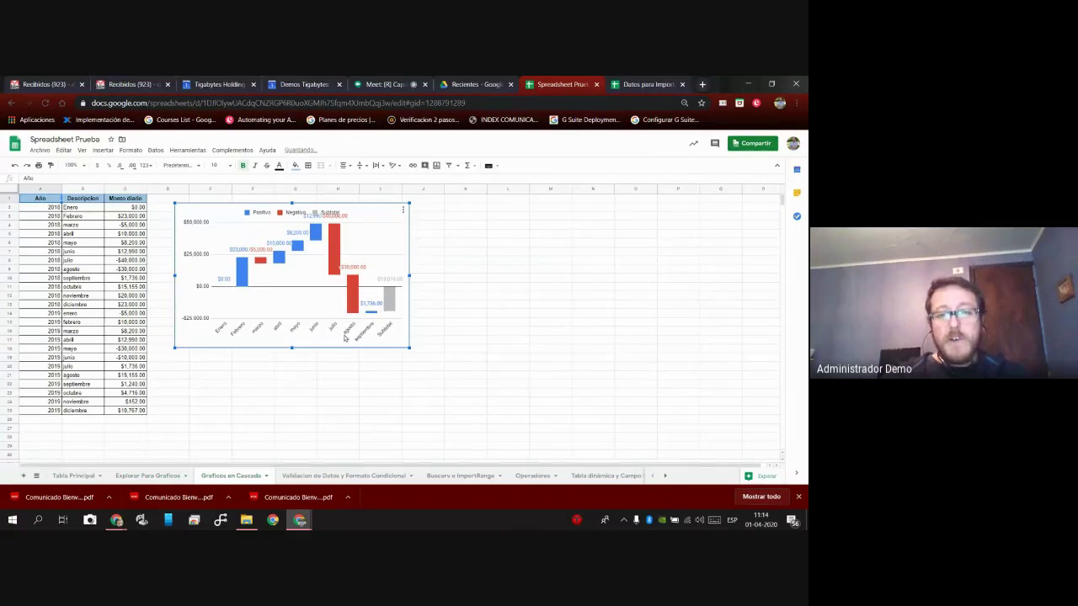
mouse_move(357, 298)
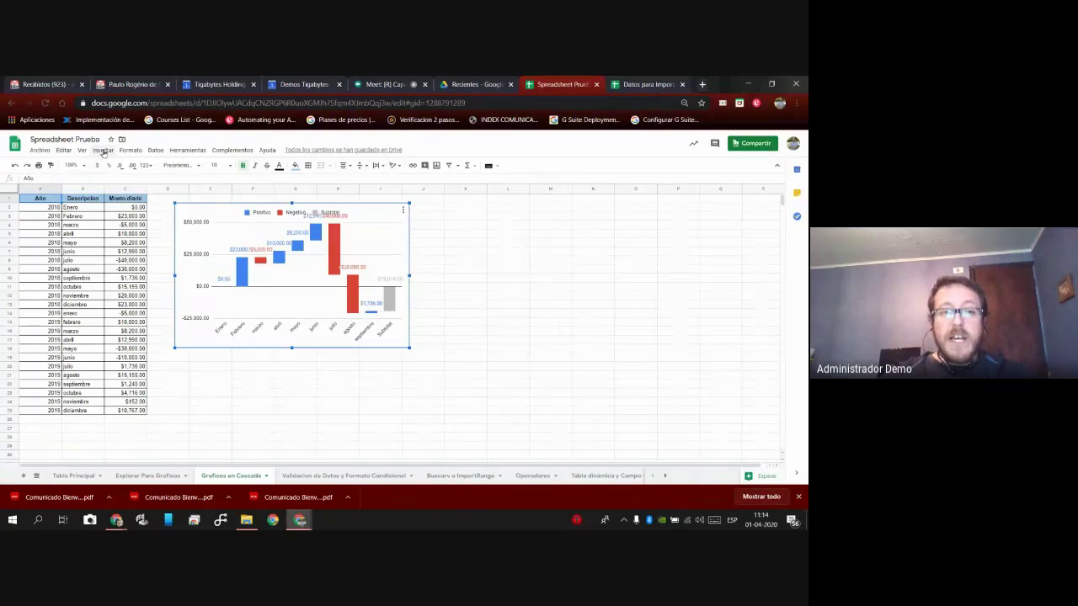
left_click(103, 150)
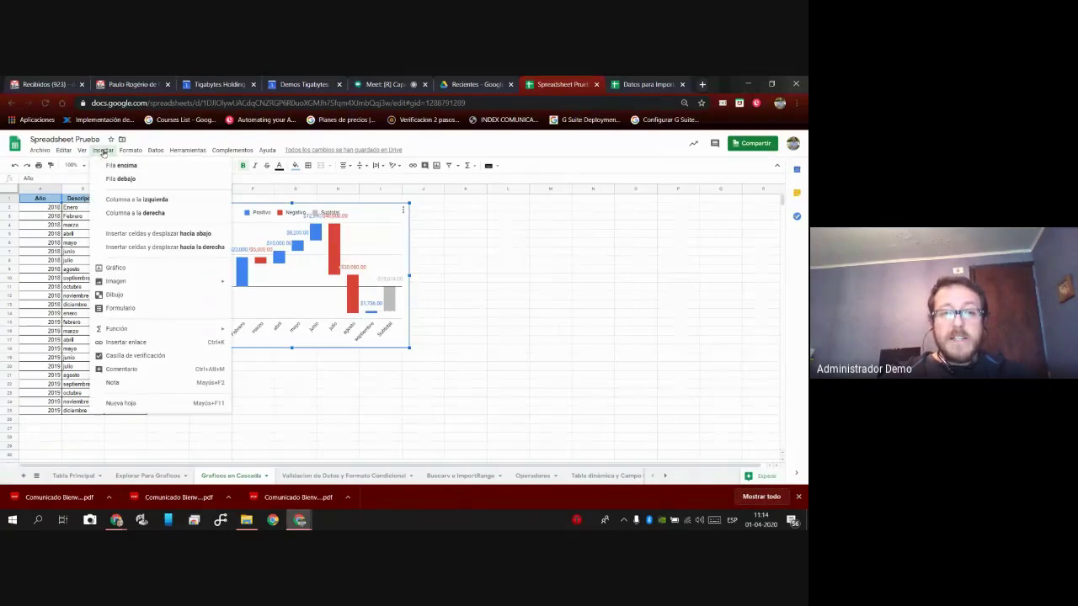
left_click(134, 270)
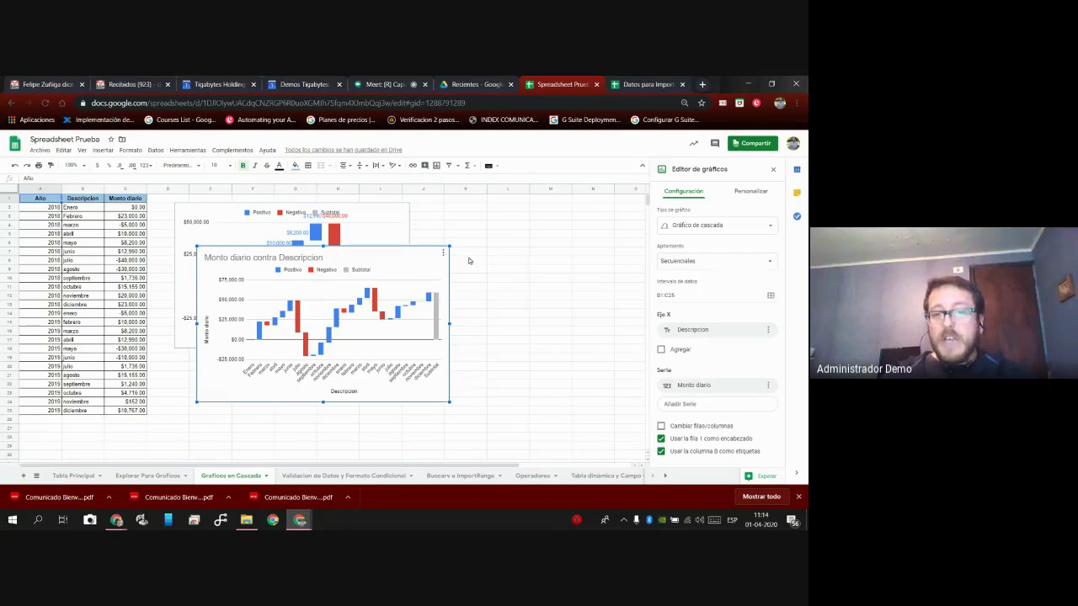
left_click(443, 253)
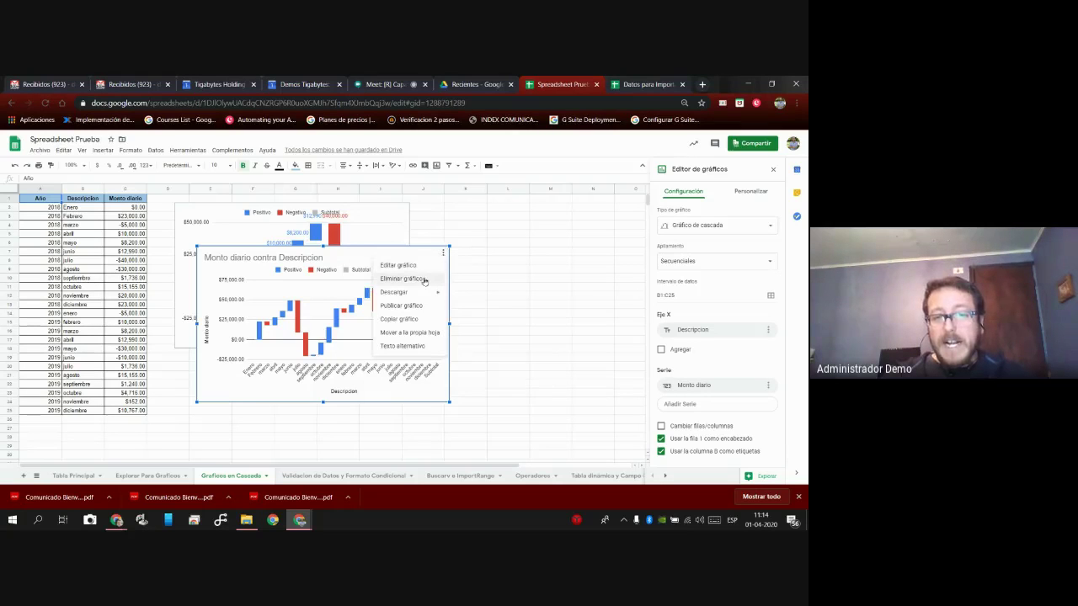
left_click(421, 282)
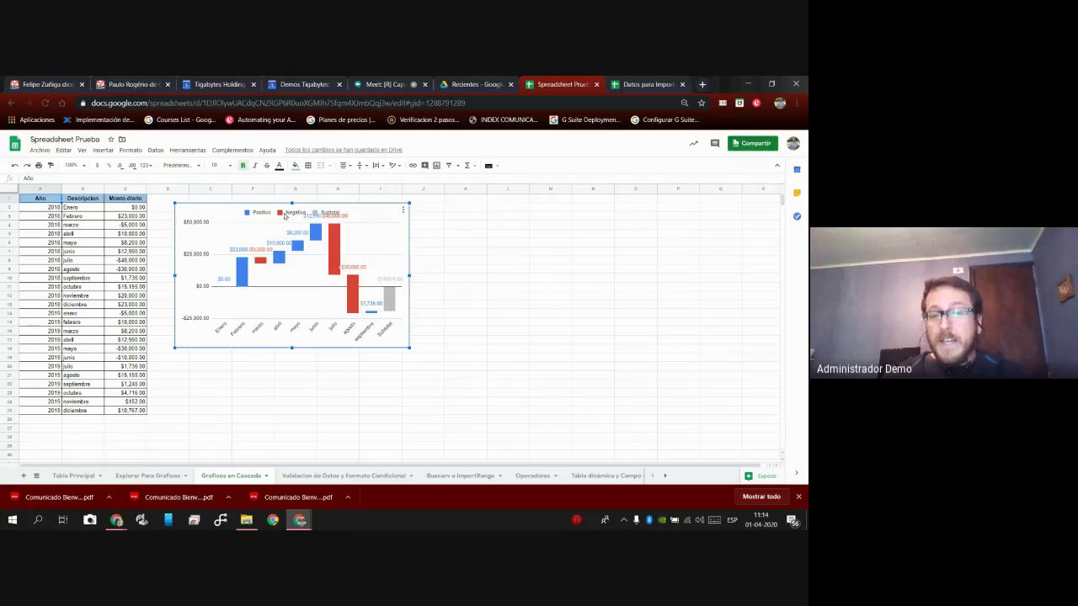
left_click_drag(378, 217, 361, 216)
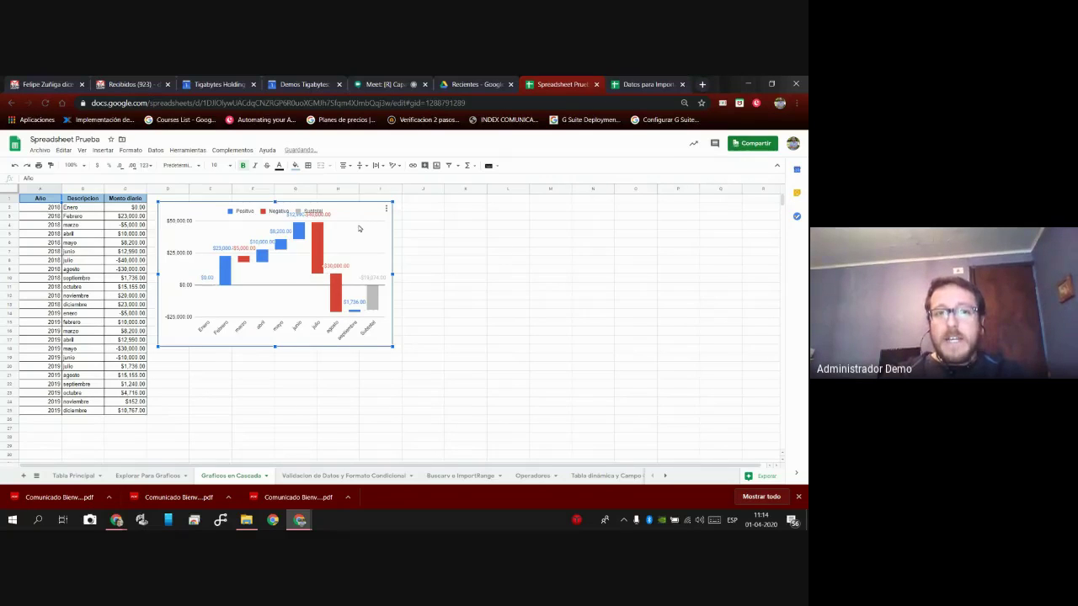
left_click_drag(356, 225, 353, 224)
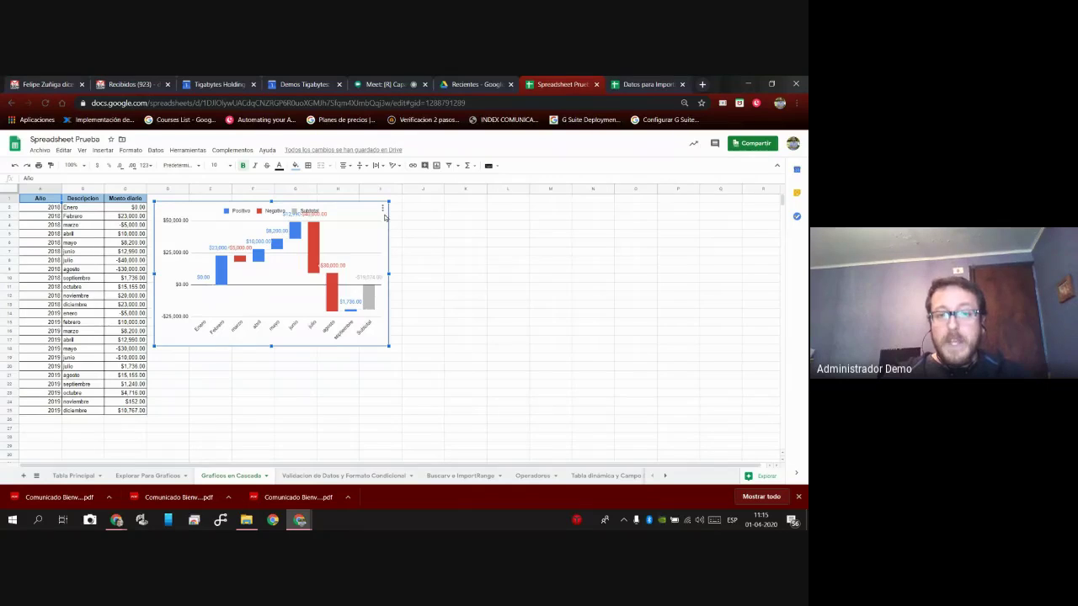
Change the waterfall chart's type, trying Gráfico de líneas before settling on Gráfico combinado.
left_click(383, 209)
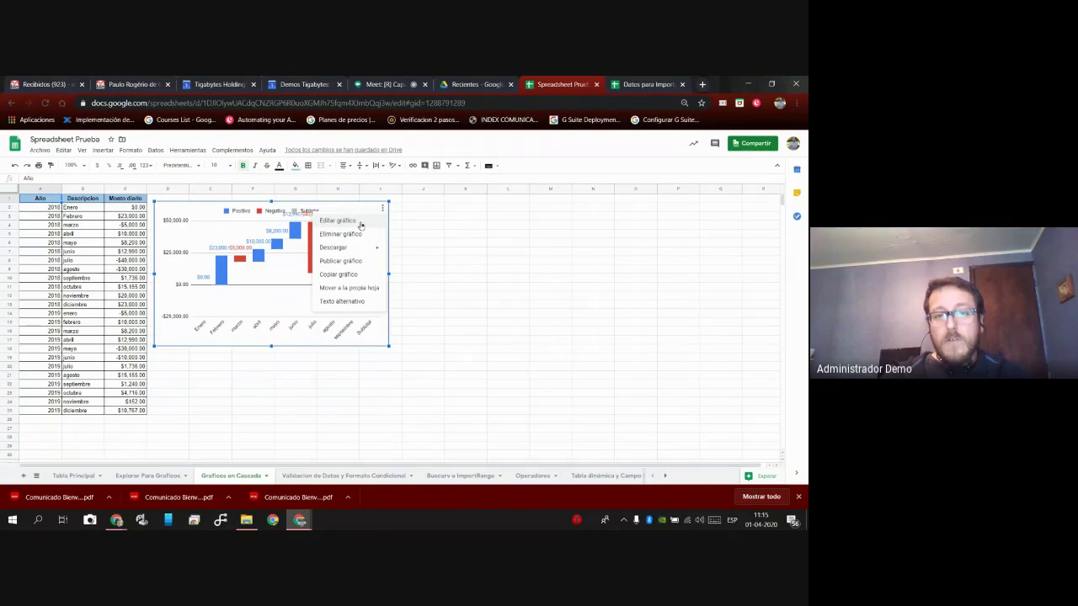
left_click(360, 222)
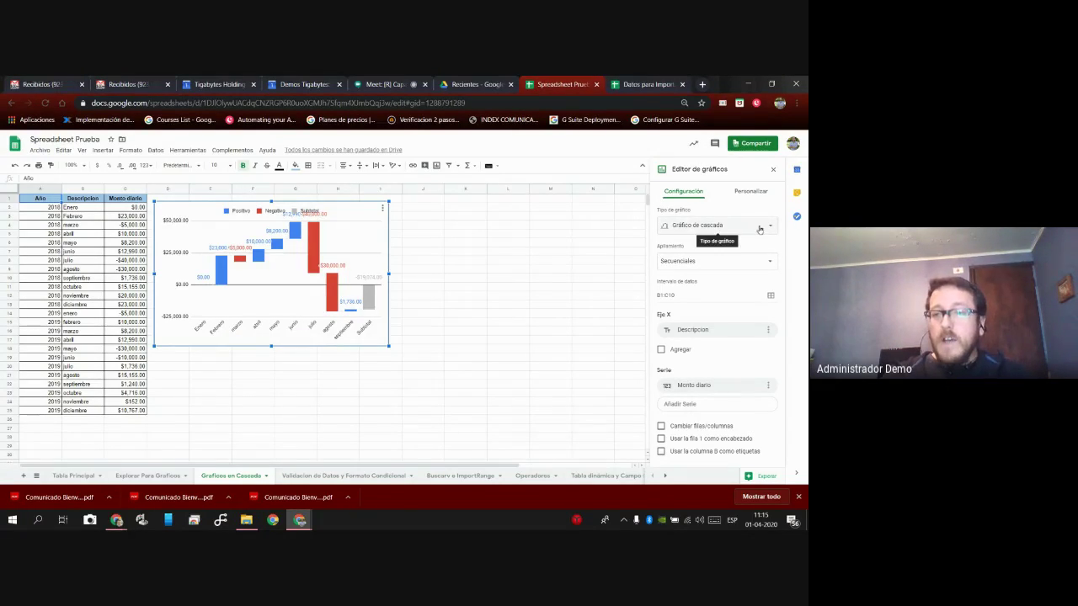
left_click(761, 227)
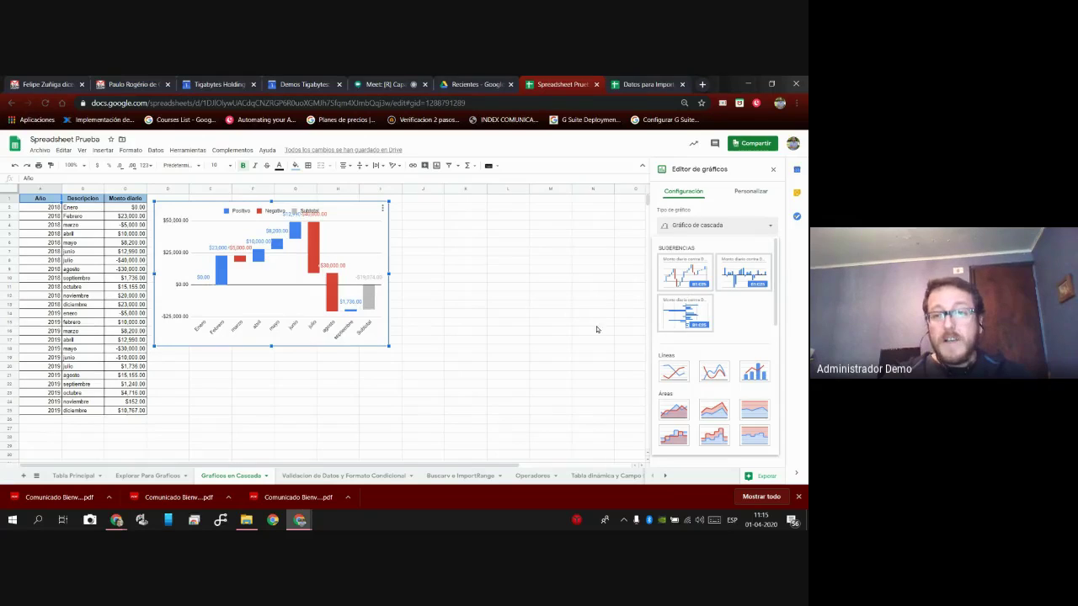
scroll(722, 299, "down", 1)
scroll(721, 299, "down", 4)
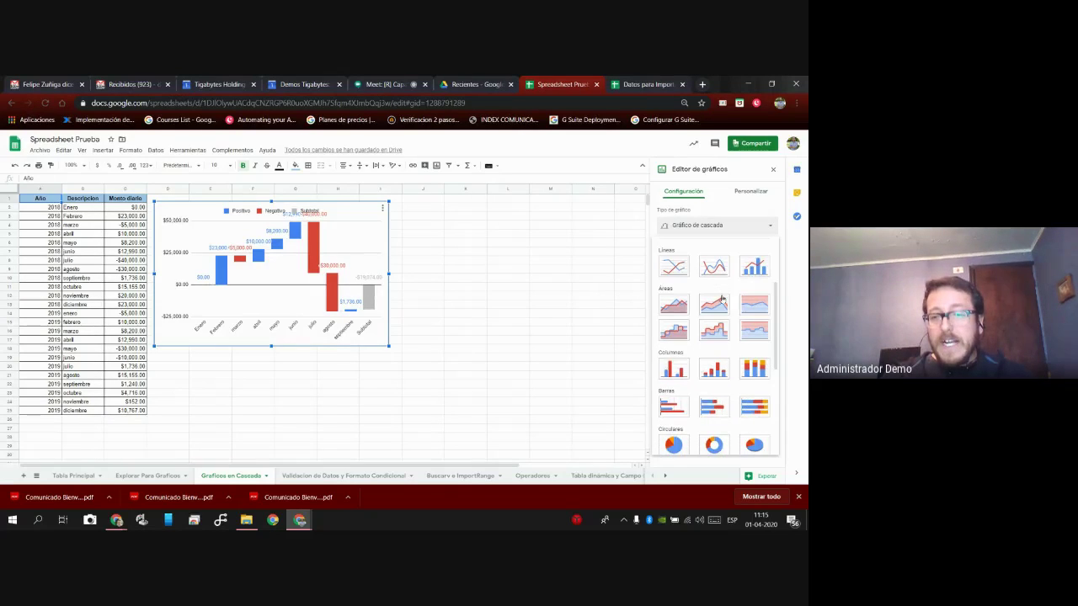
scroll(727, 276, "down", 1)
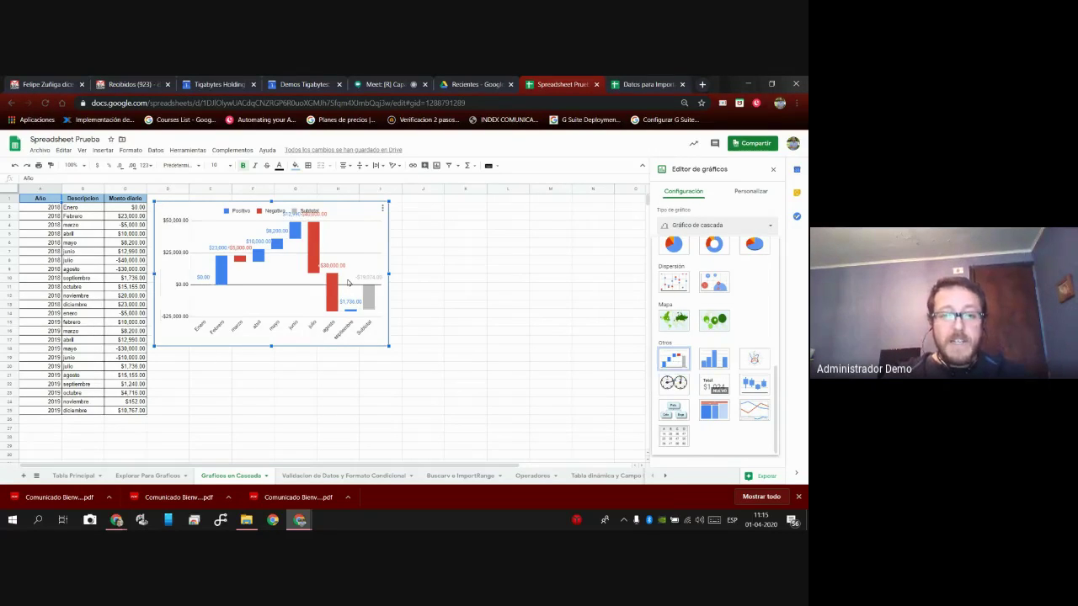
scroll(716, 370, "up", 15)
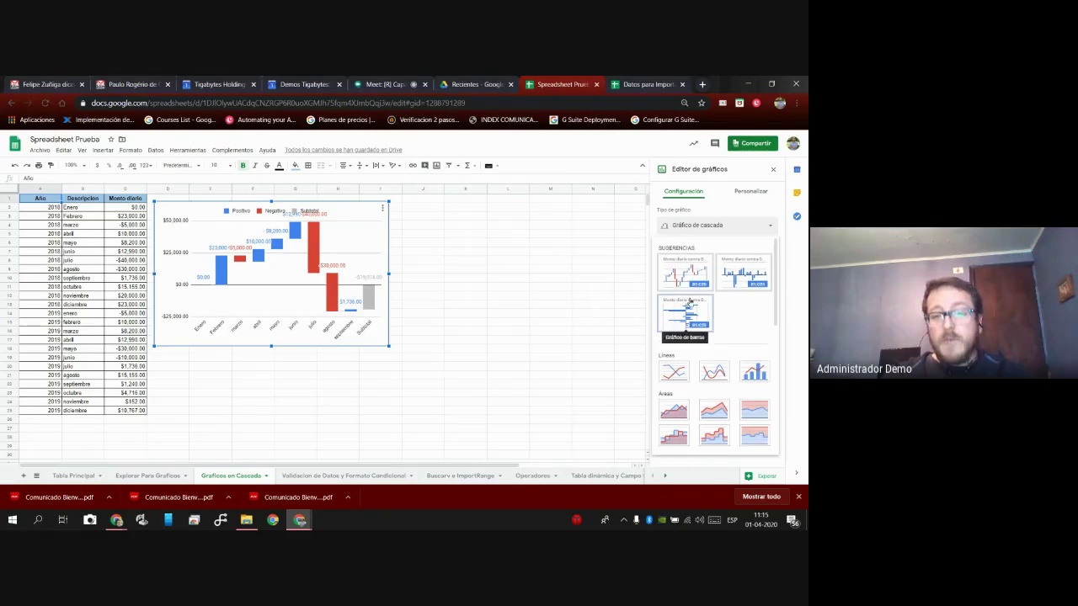
left_click(672, 374)
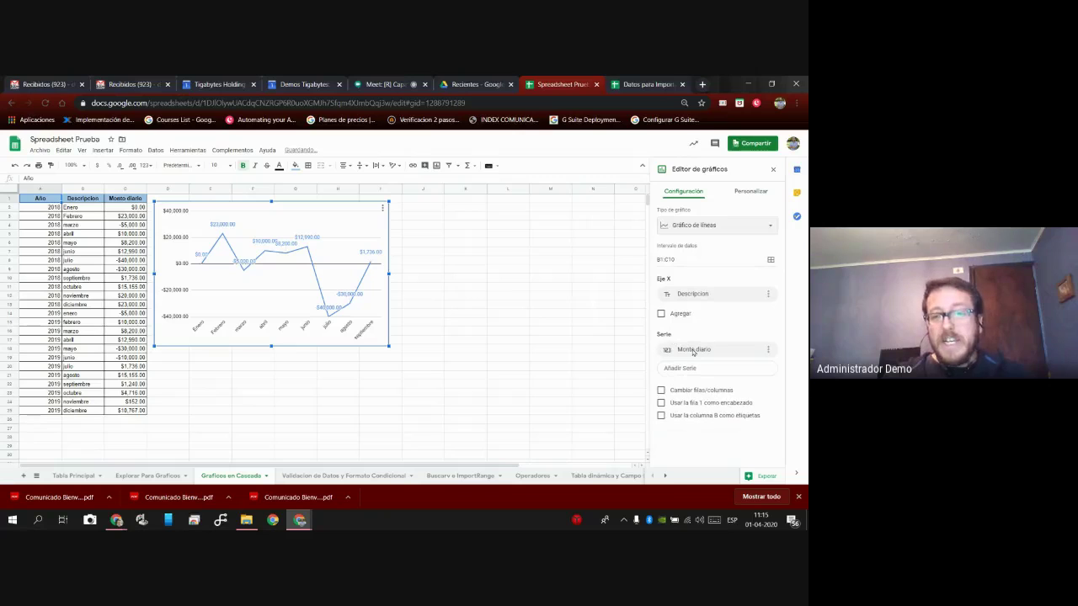
left_click(716, 225)
left_click(755, 372)
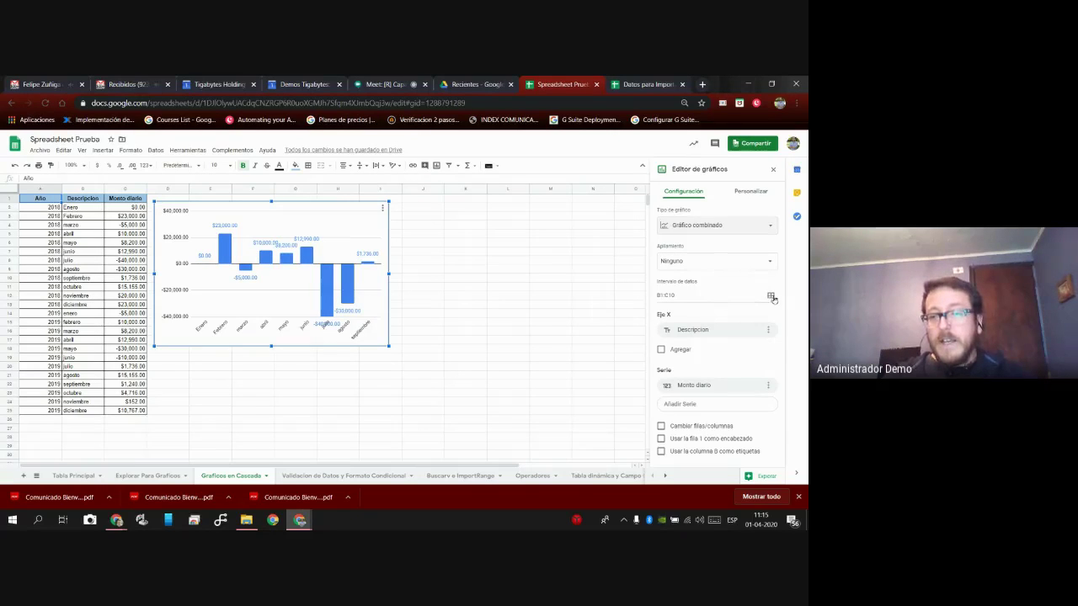
Set the chart's data range to the full columns B:C and bring up the Serie customization settings.
left_click(771, 298)
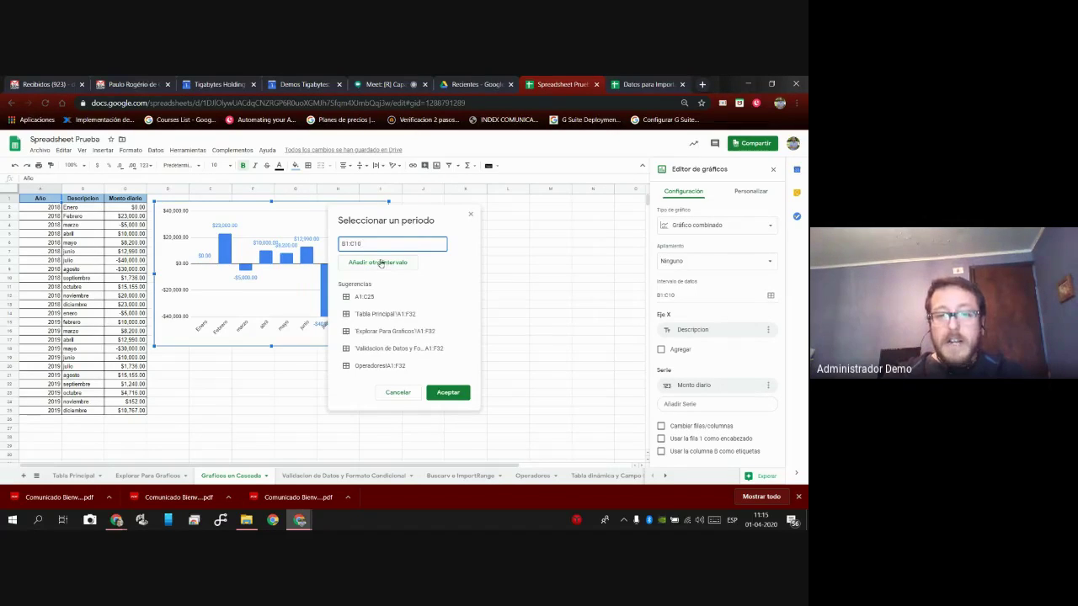
key("BackSpace")
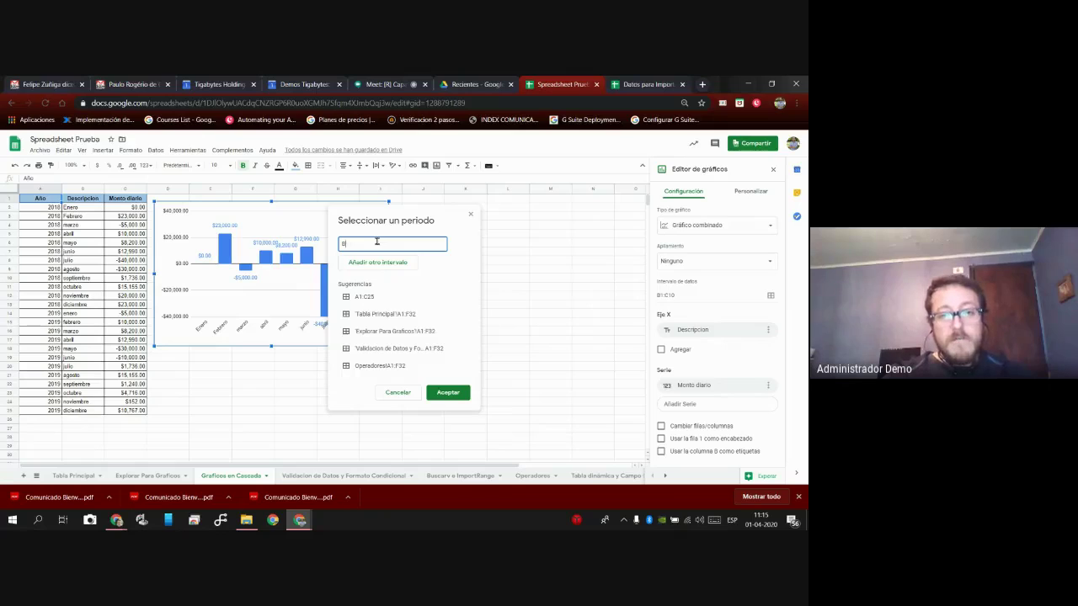
left_click(82, 189)
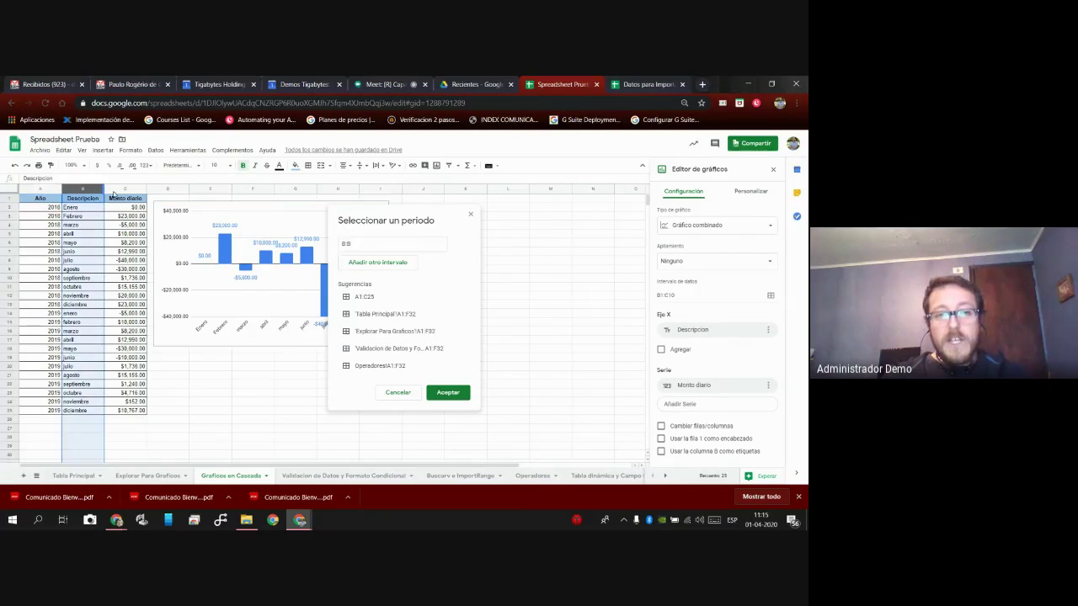
left_click(125, 188, "shift")
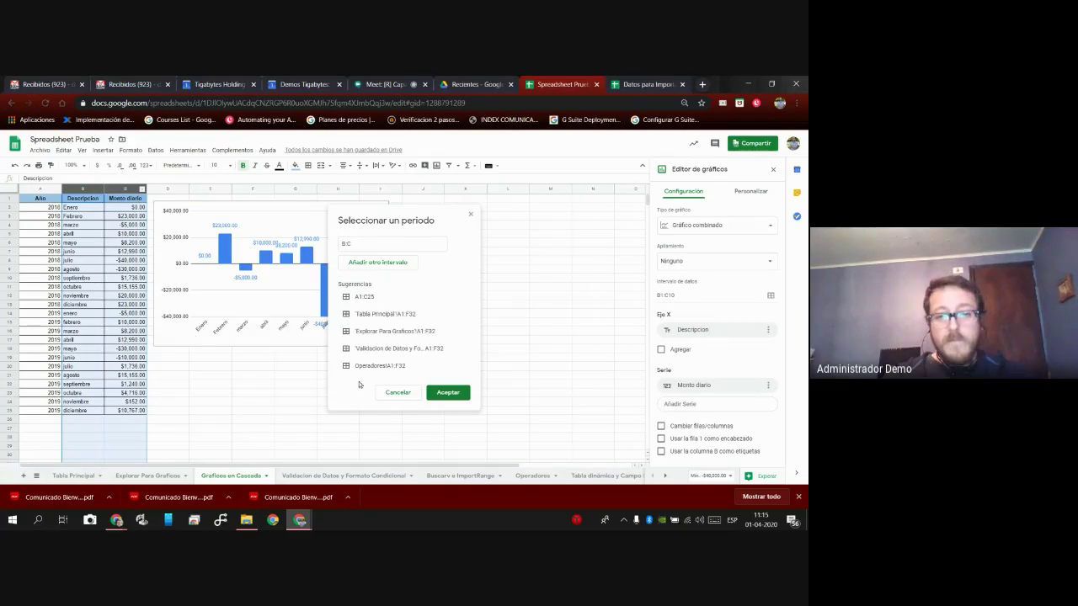
left_click(448, 392)
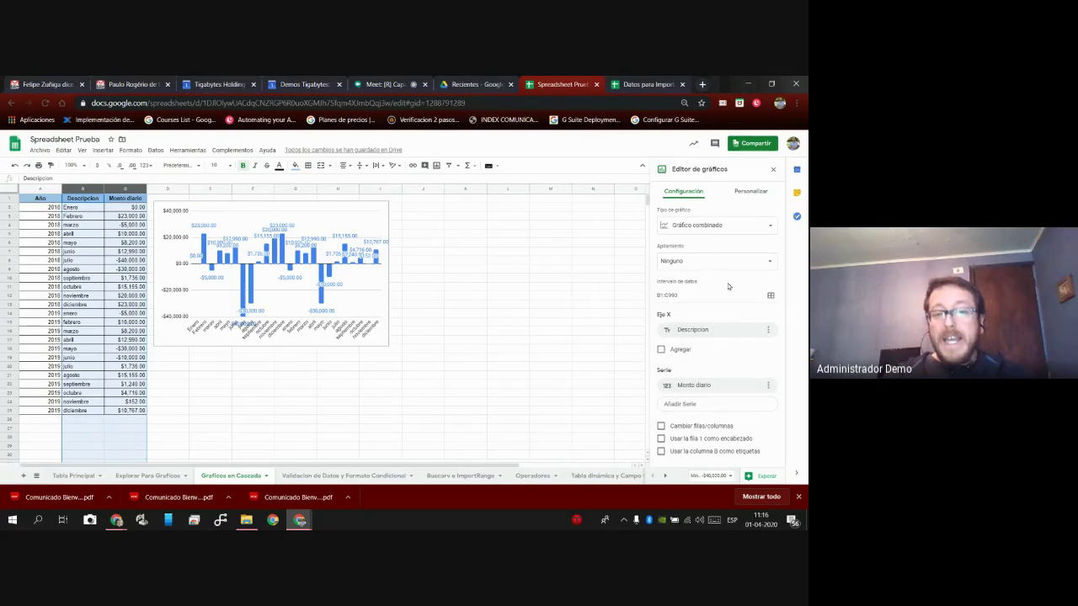
left_click(754, 192)
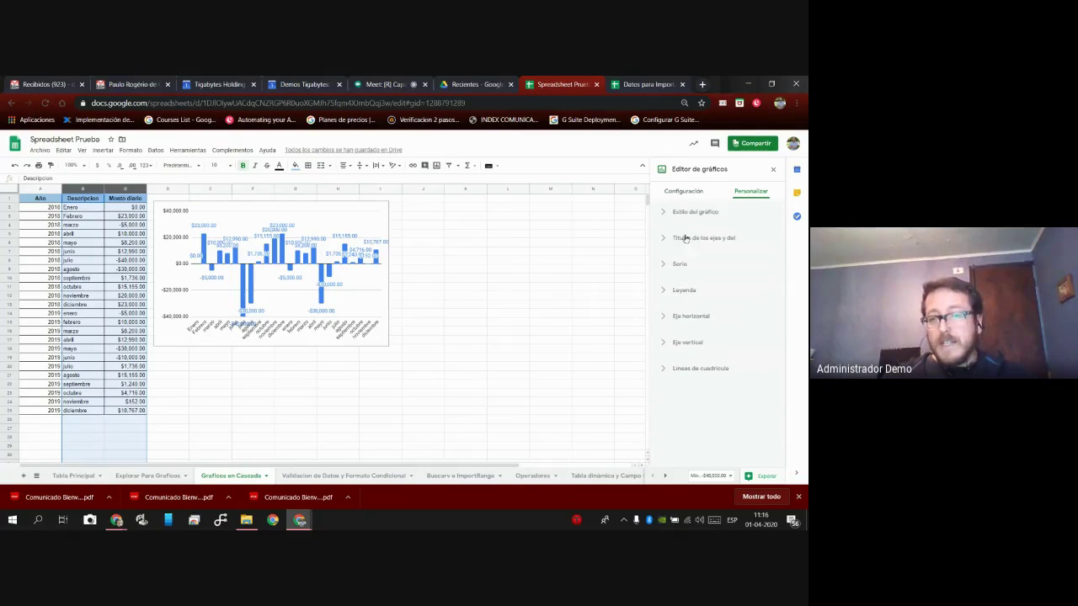
left_click(679, 265)
Uncheck Etiquetas de datos for the Monto diario series, leaving the columns unlabelled.
scroll(679, 354, "down", 2)
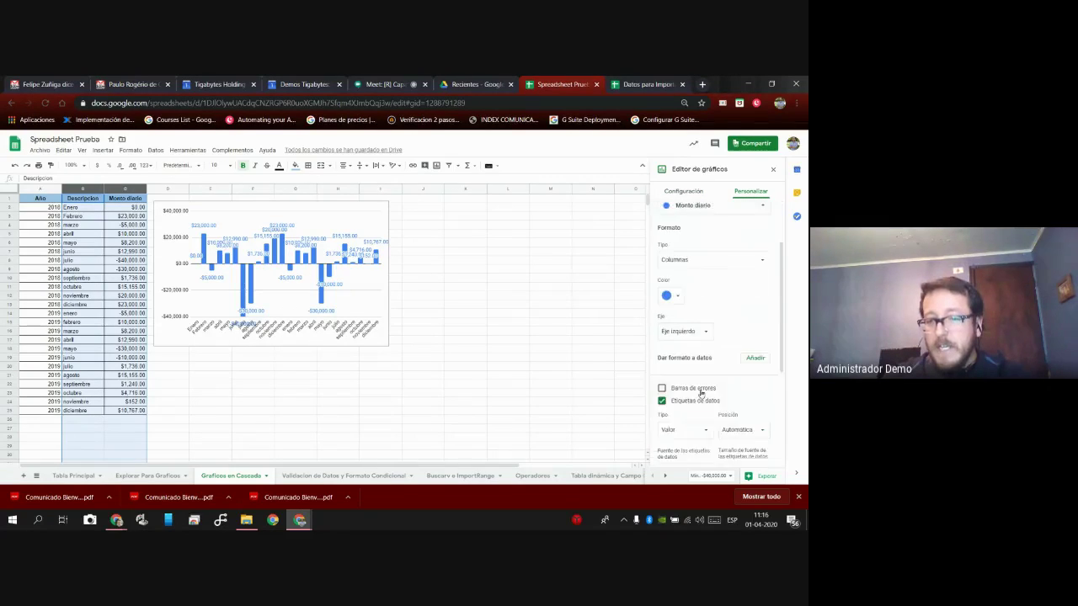
left_click(695, 377)
scroll(716, 353, "up", 2)
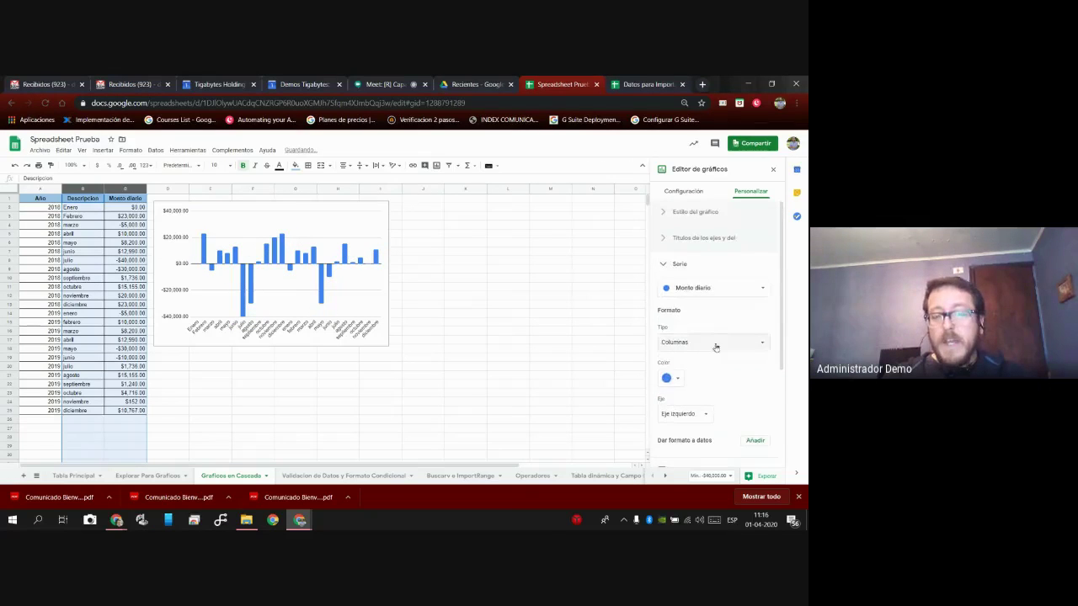
left_click(677, 239)
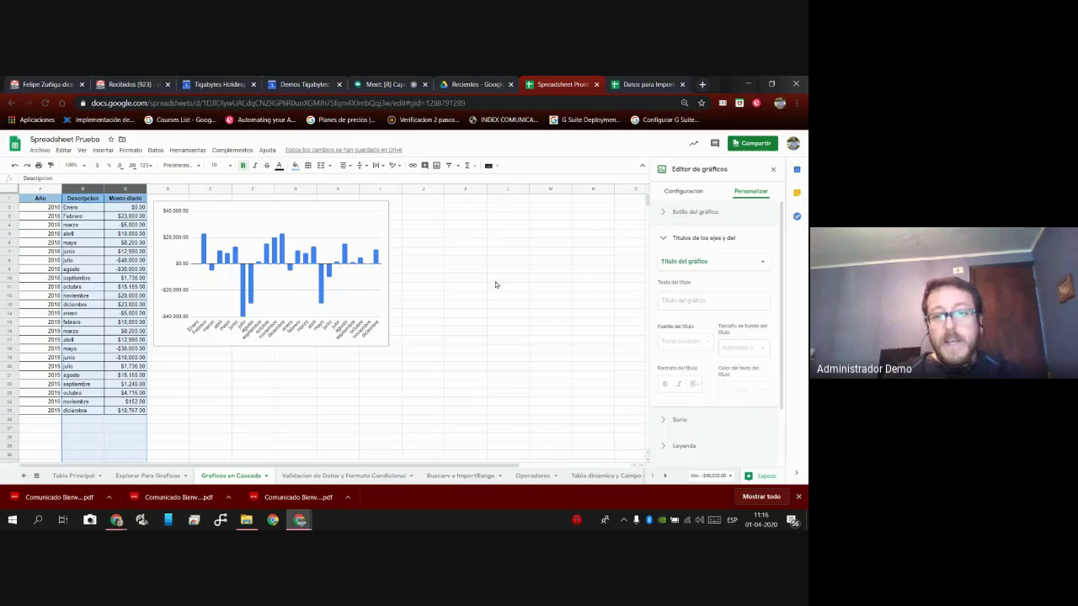
left_click(671, 242)
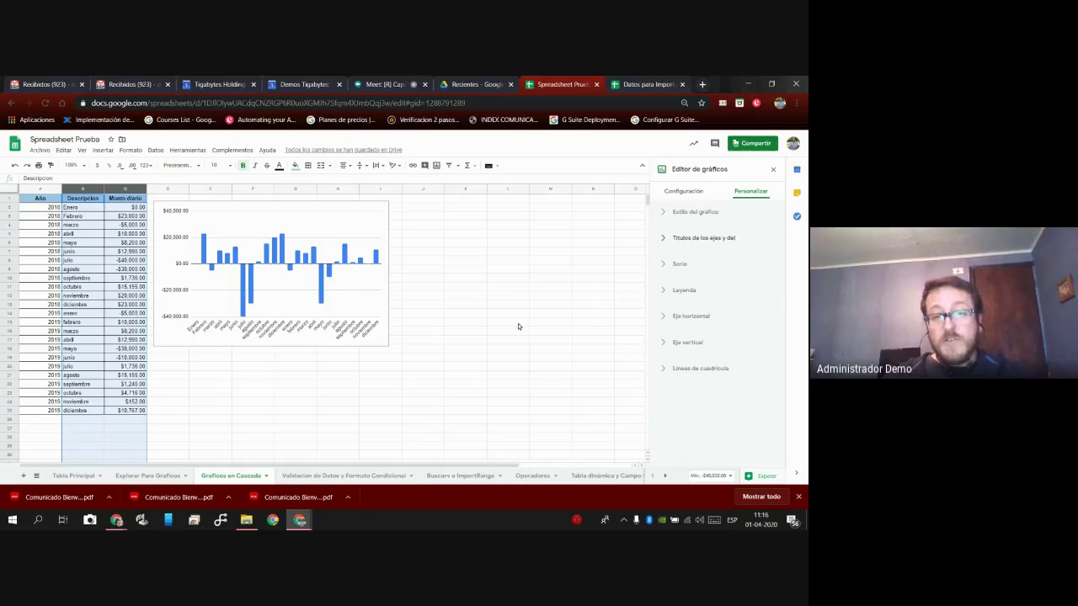
left_click(387, 344)
Enlarge the chart to about column L and turn the Monto diario data labels back on.
left_click_drag(388, 345, 552, 404)
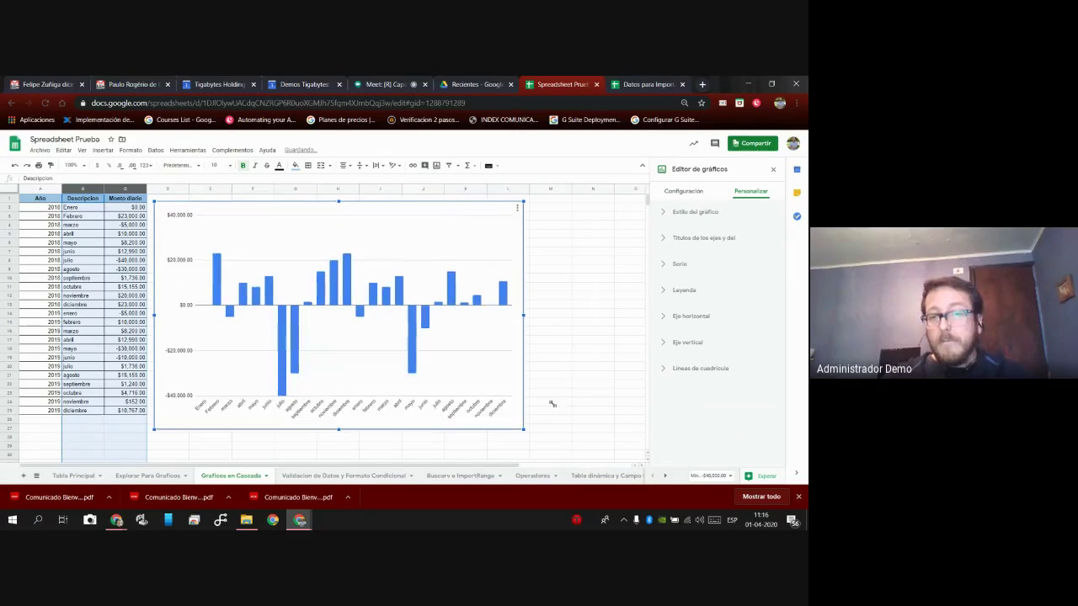
left_click(693, 264)
scroll(717, 294, "down", 3)
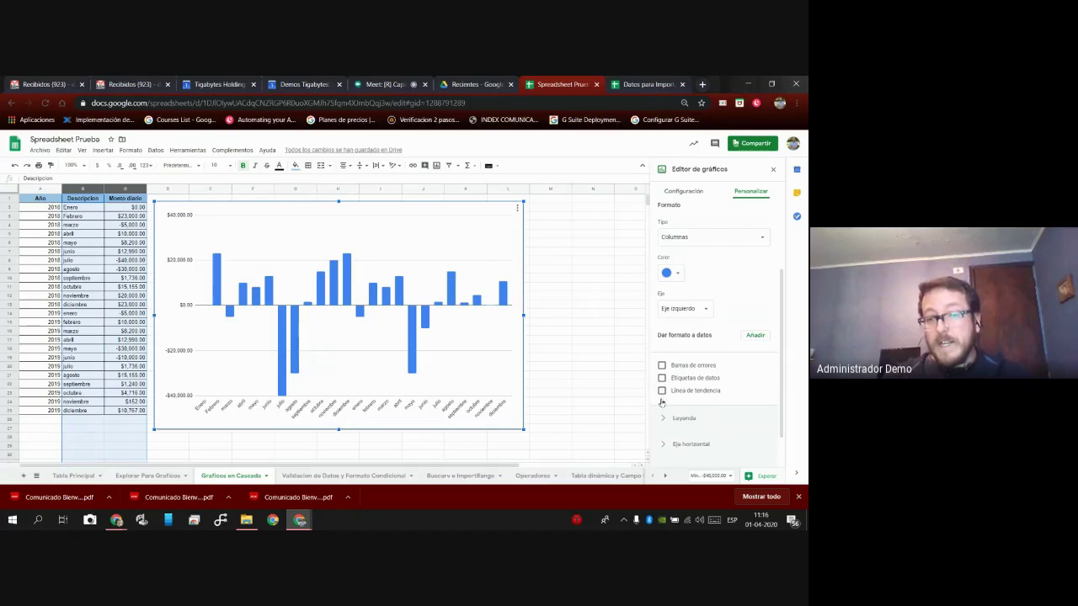
scroll(689, 341, "up", 2)
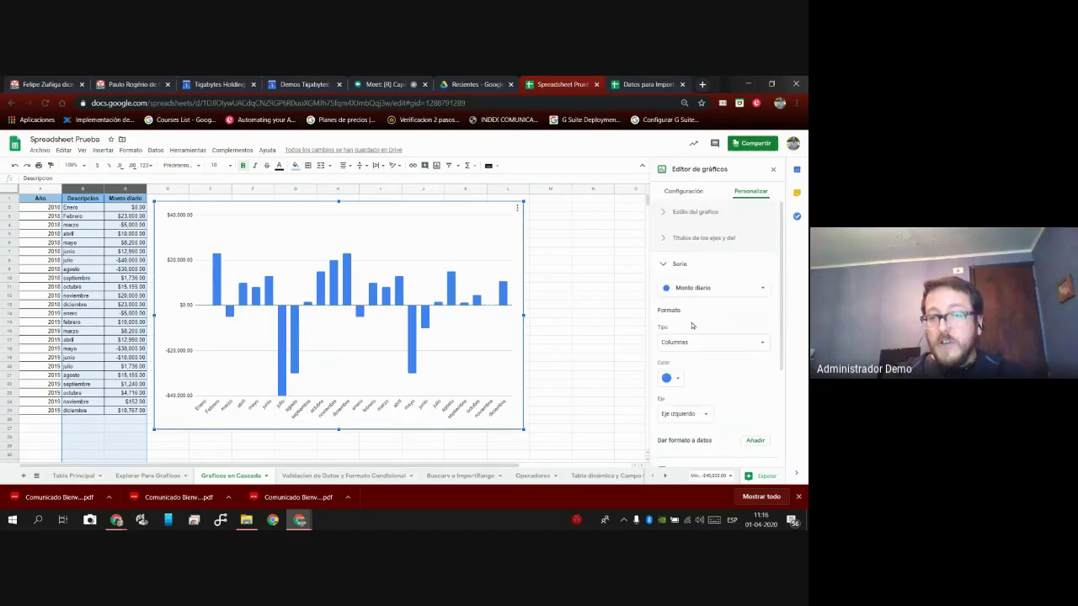
left_click(682, 265)
left_click(692, 265)
scroll(711, 291, "down", 1)
scroll(712, 290, "down", 2)
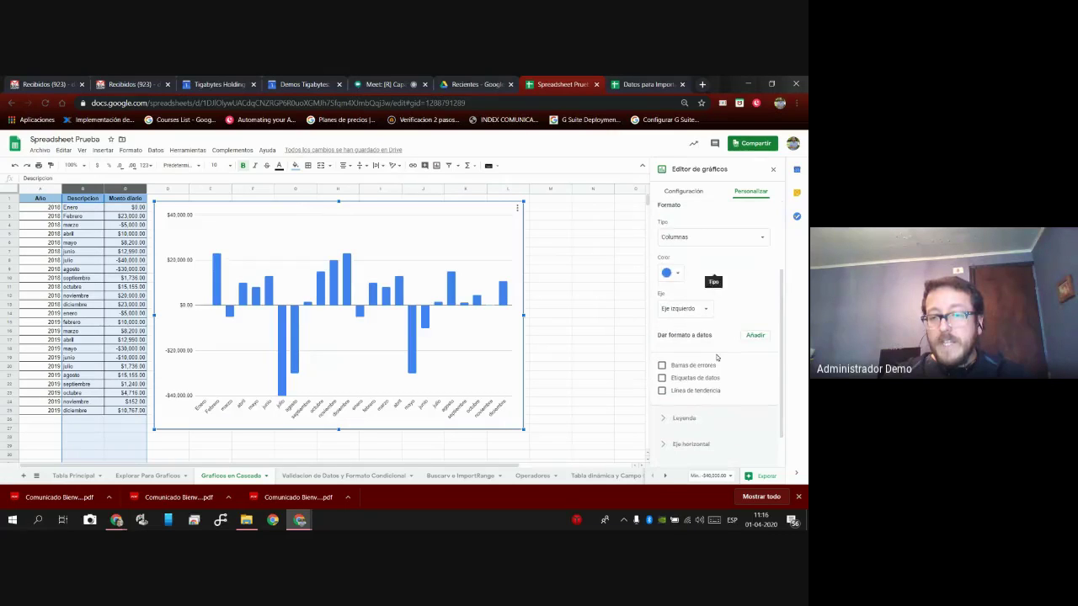
left_click(663, 378)
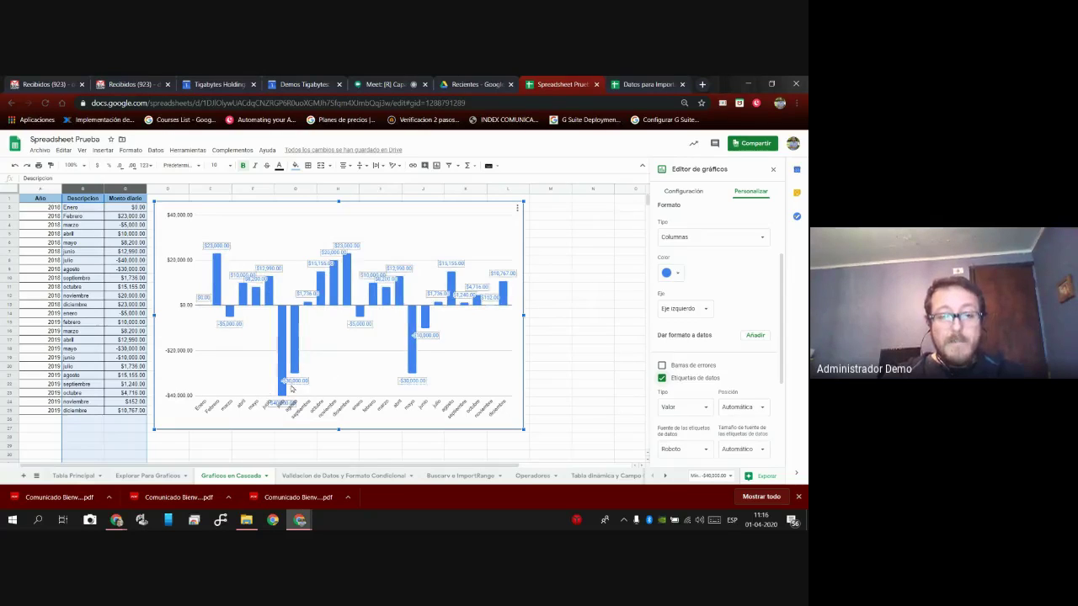
left_click(662, 379)
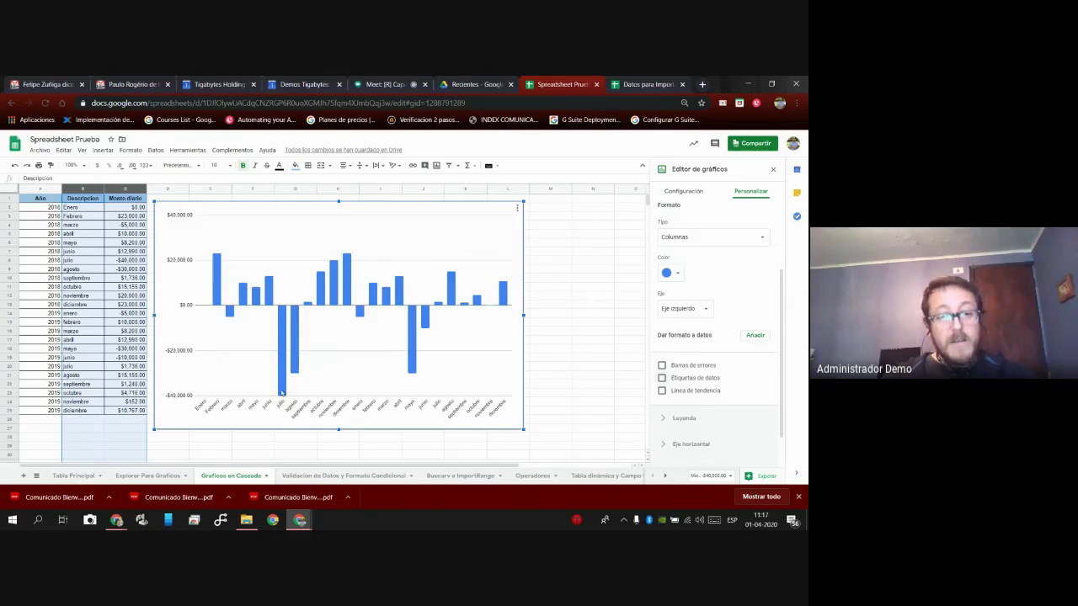
left_click(662, 378)
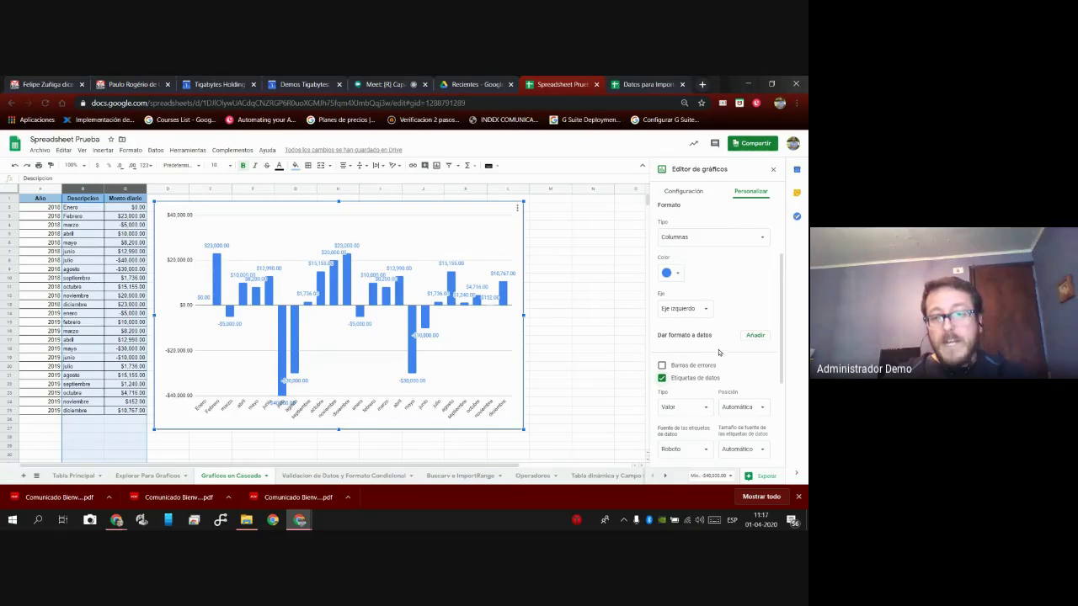
Try a trendline on the Monto diario series, then remove it again.
scroll(718, 352, "down", 4)
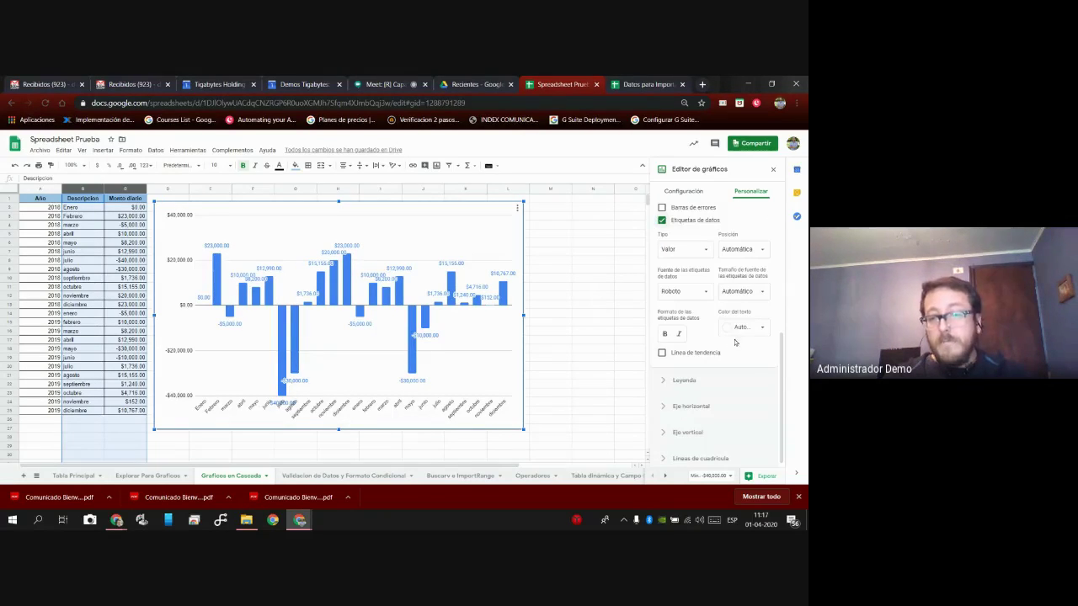
left_click(660, 354)
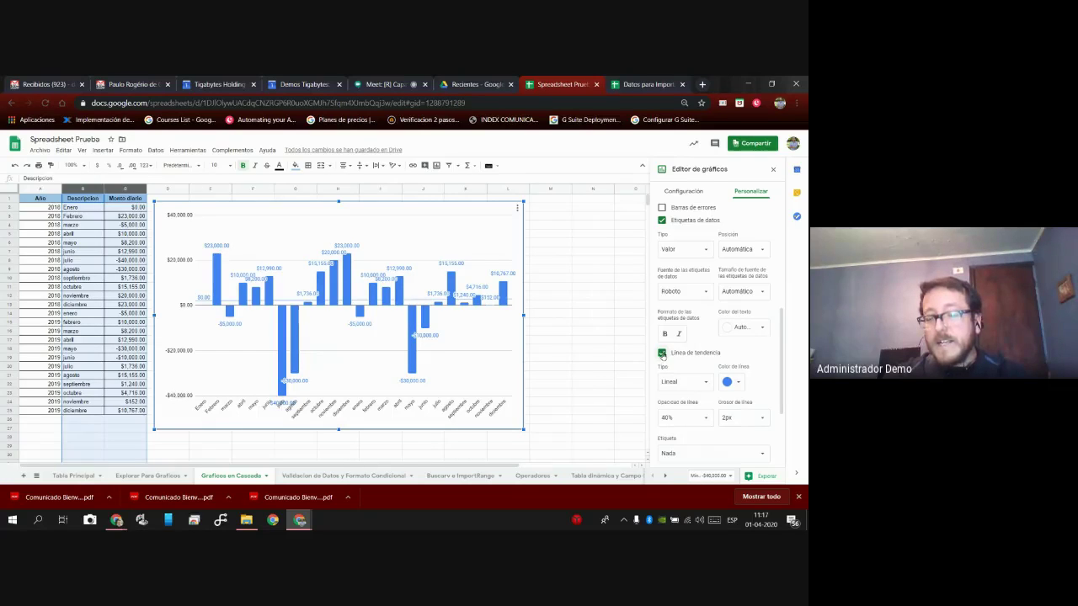
left_click(662, 354)
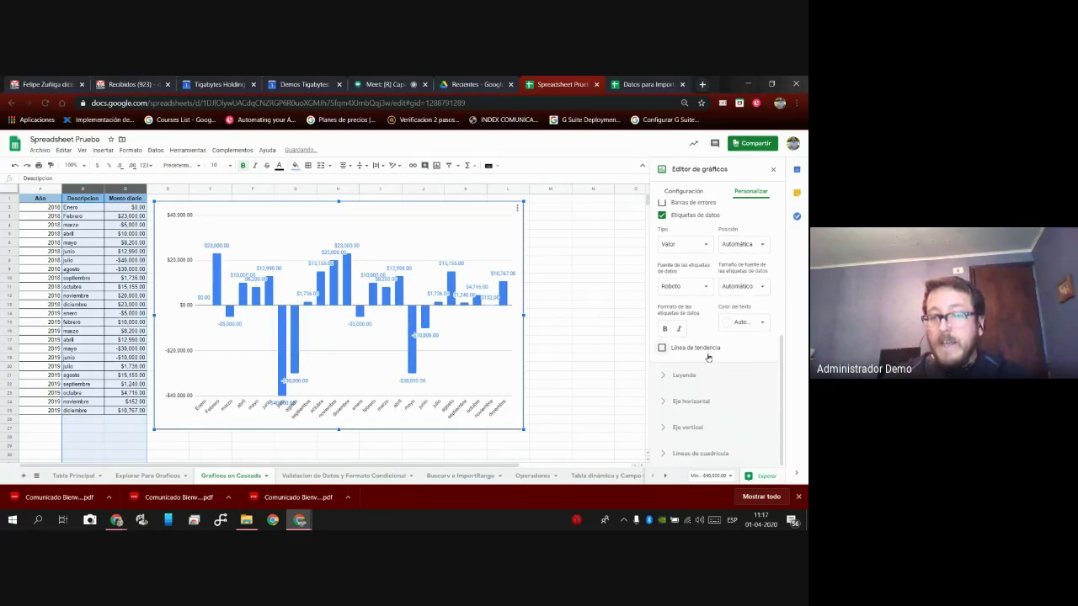
scroll(701, 332, "up", 3)
scroll(696, 319, "up", 3)
left_click(675, 266)
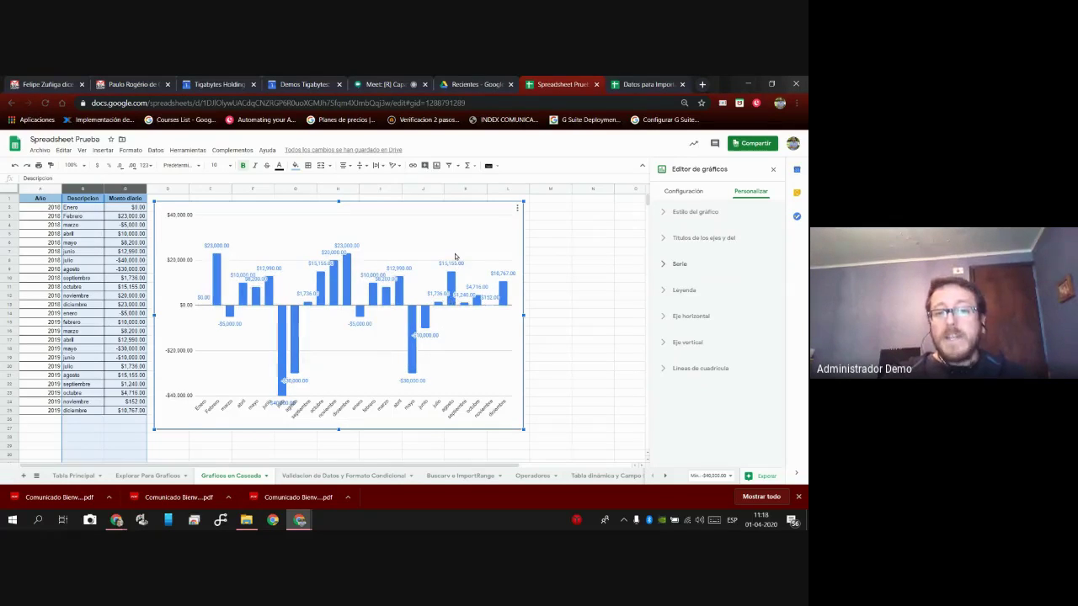
Delete the Monto diario chart with Eliminar gráfico and clear the B:C column selection.
left_click(517, 210)
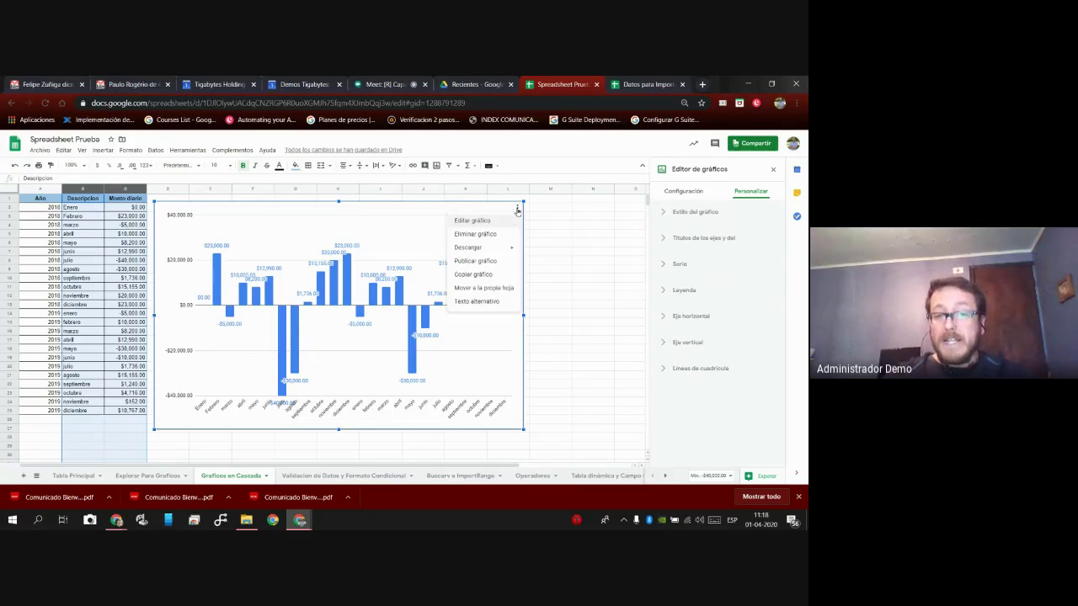
left_click(494, 235)
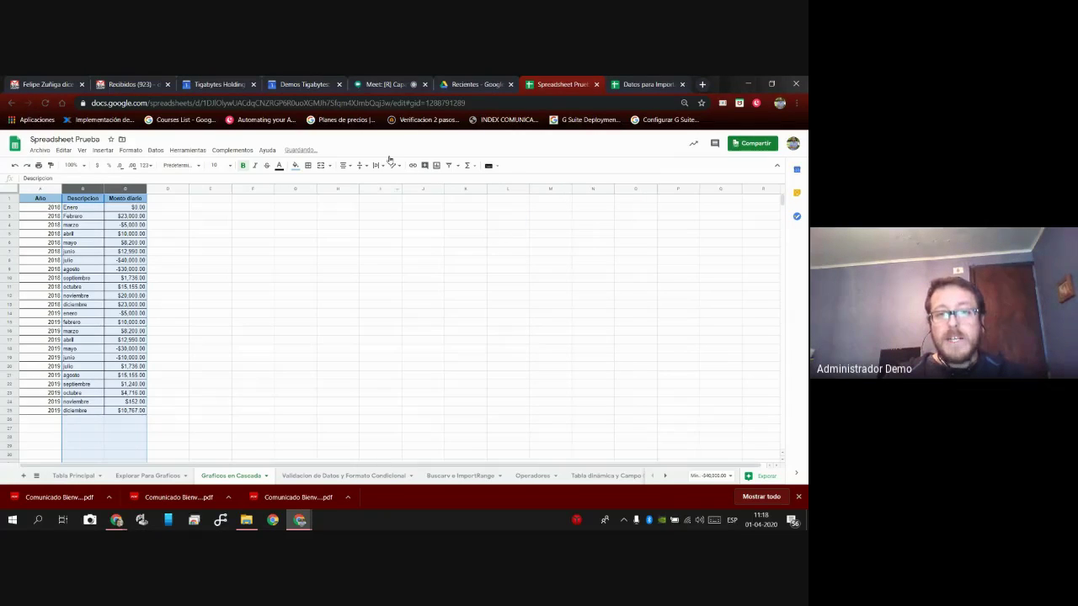
left_click(386, 85)
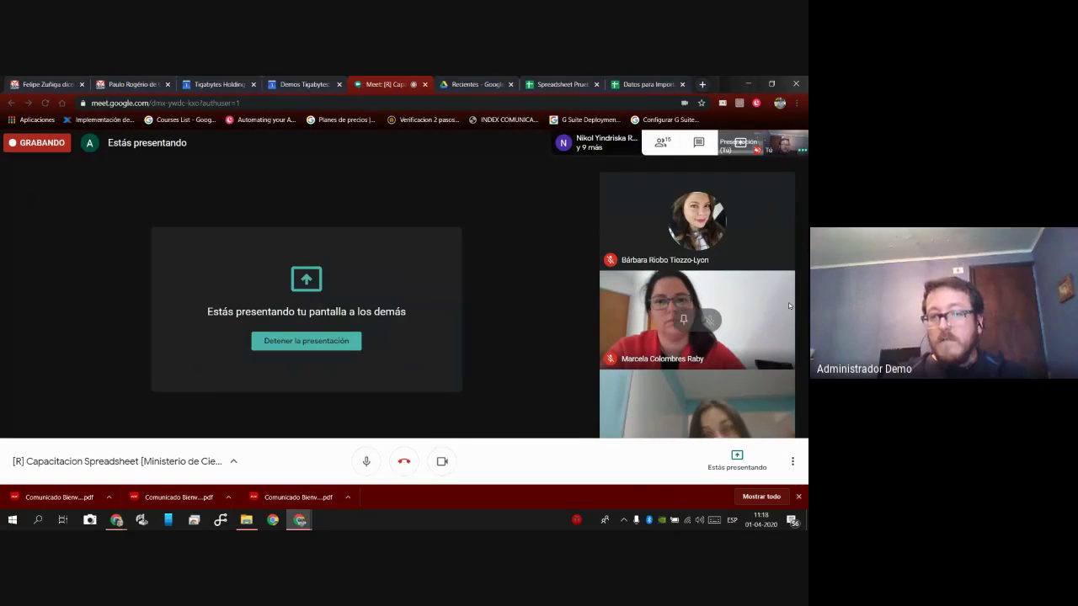
left_click(558, 84)
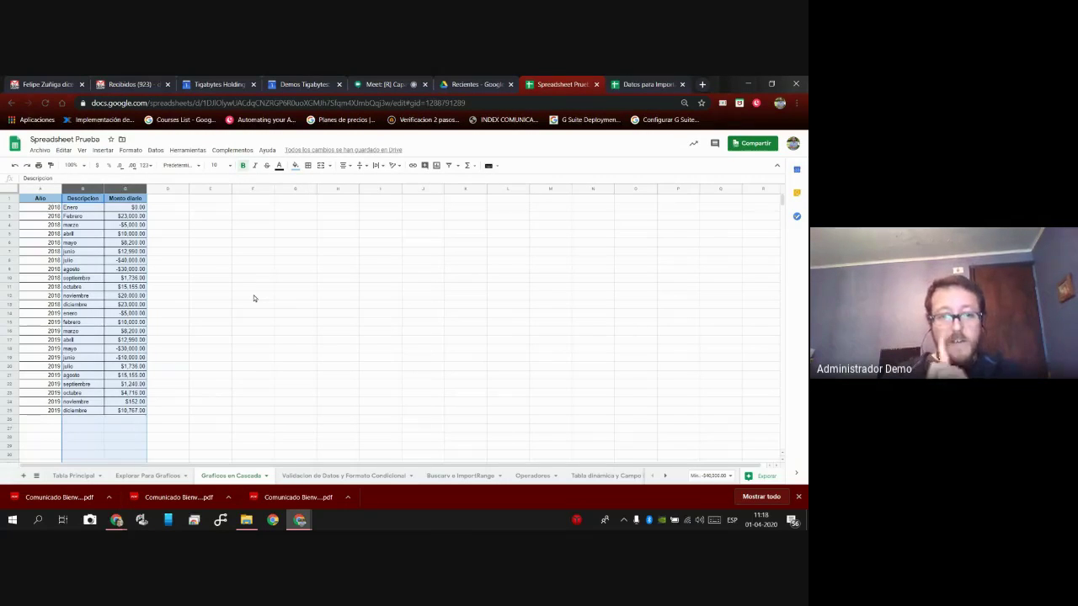
left_click(256, 333)
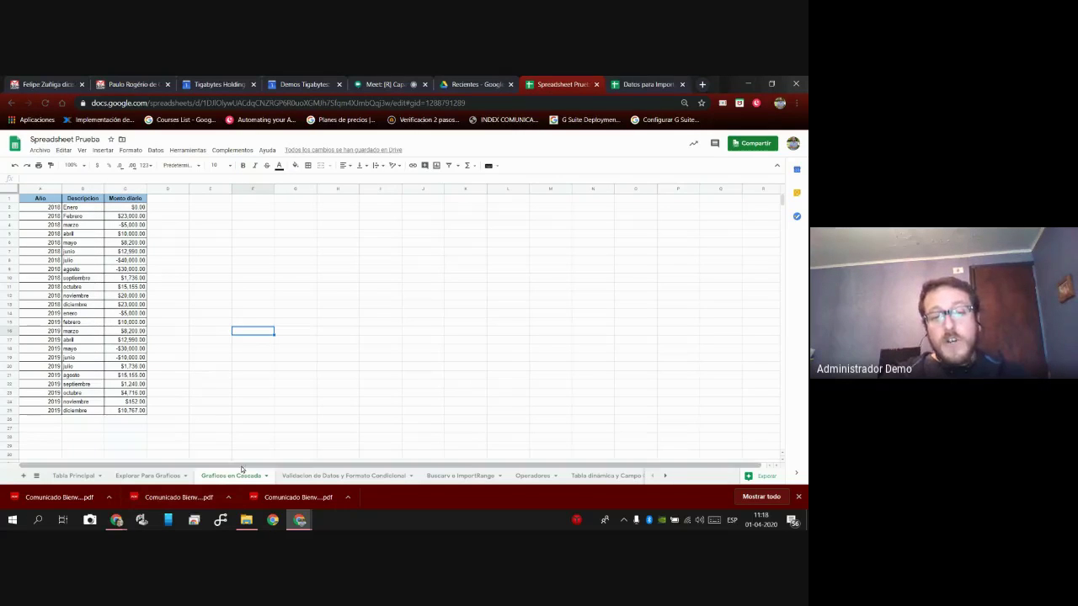
Switch to the Validacion de Datos y Formato Condicional sheet and open Datos > Validación de datos.
left_click(333, 477)
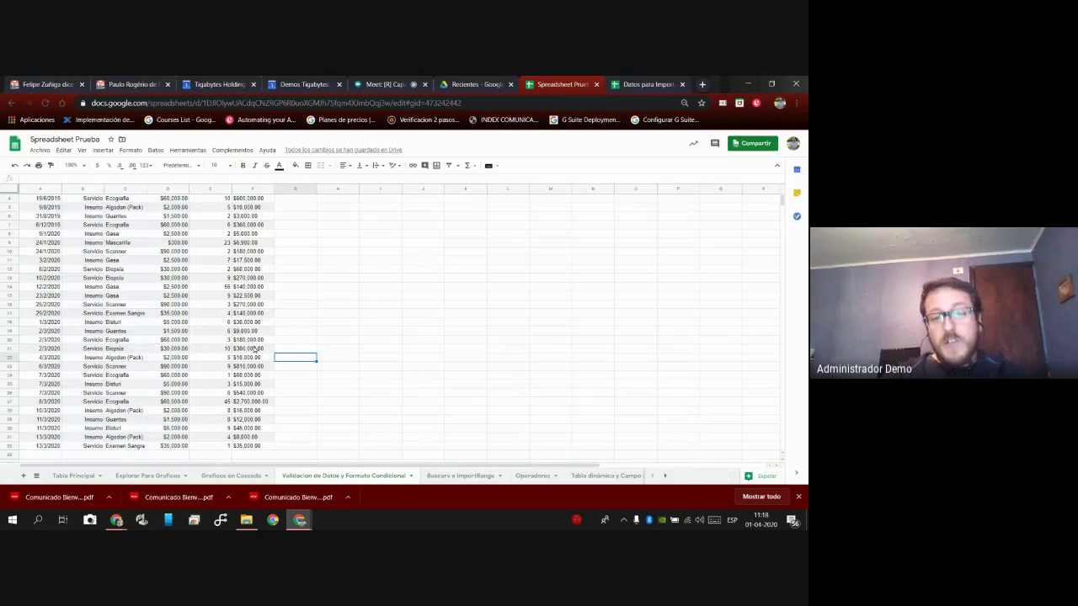
scroll(255, 348, "up", 1)
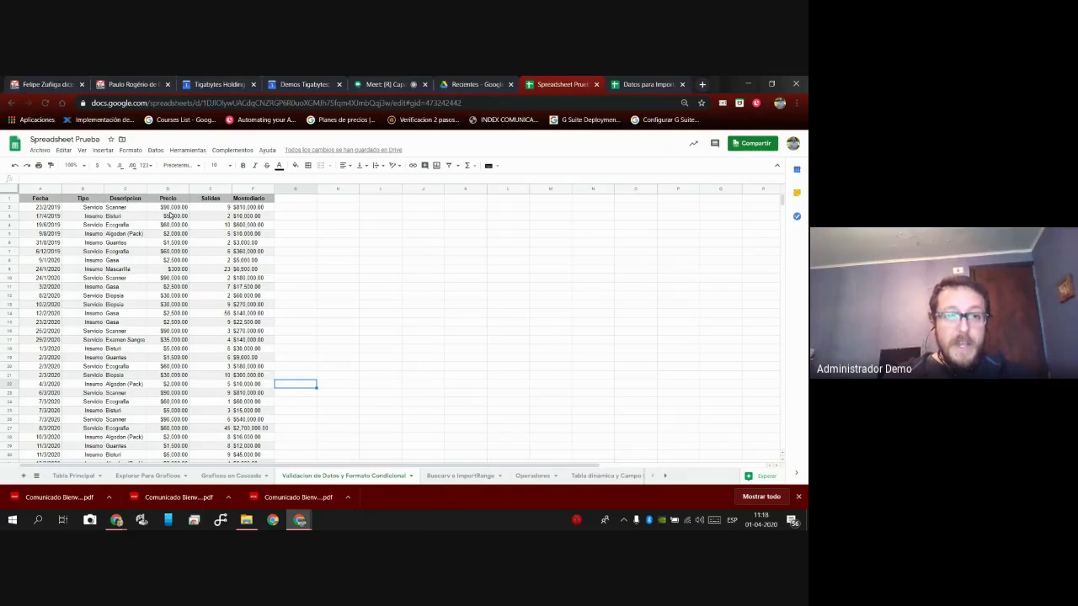
left_click(160, 152)
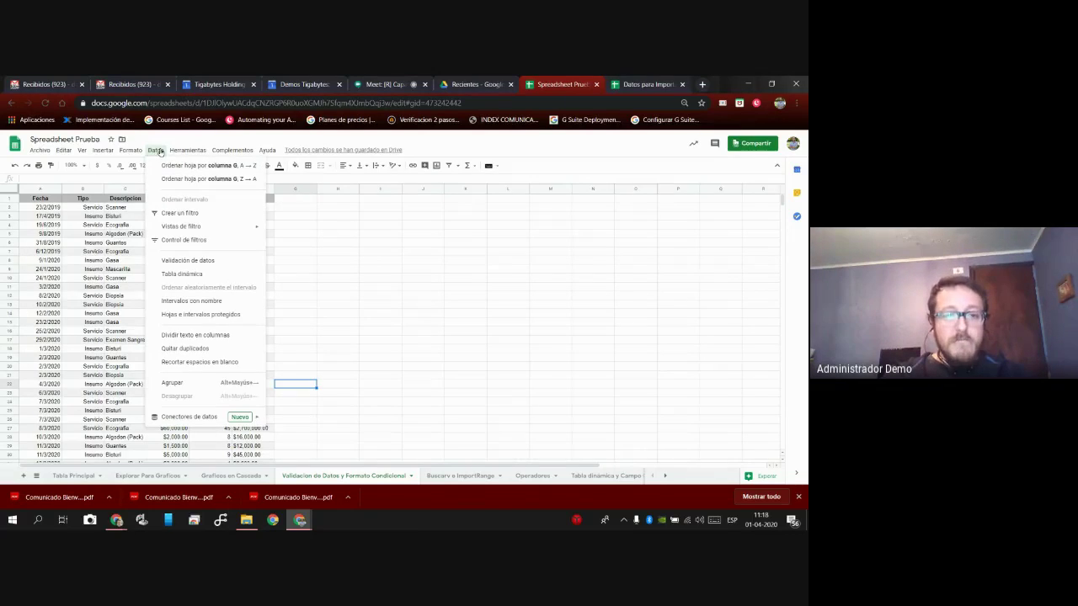
left_click(192, 261)
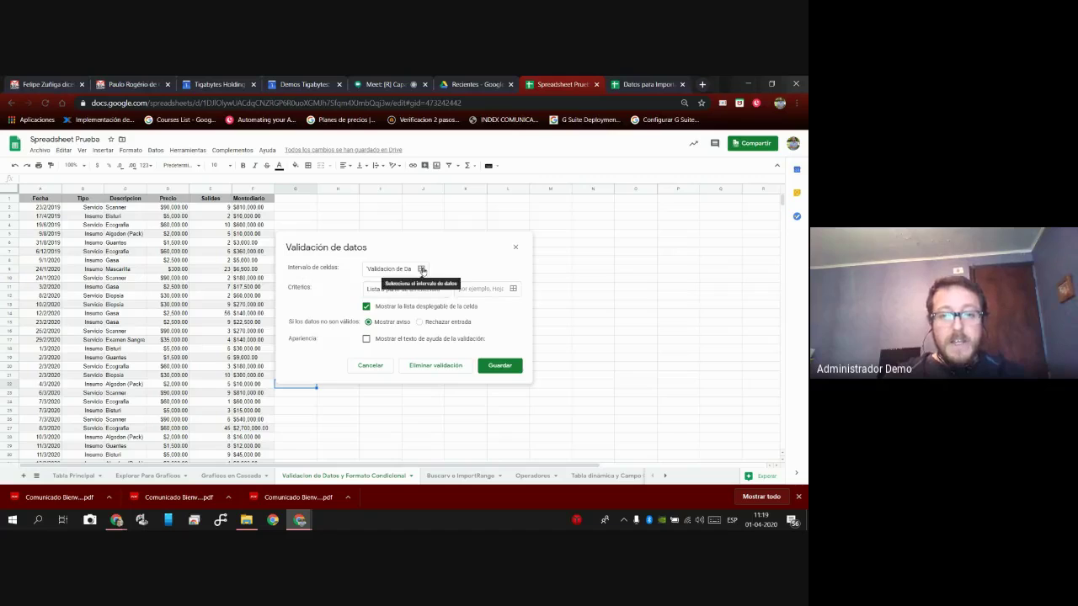
Replace the old data validation range with column E (E:E), the Salidas column.
left_click(422, 269)
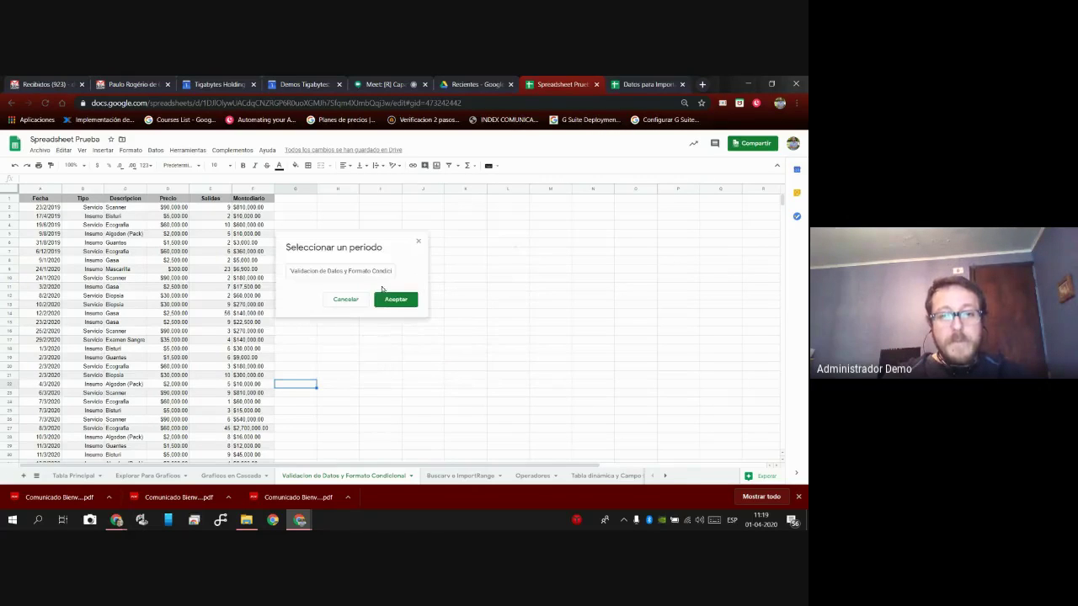
left_click(367, 272)
left_click(393, 272)
key("shift+Left")
key("shift+Left")
key("shift+Left")
key("shift+Left")
key("shift+Left")
key("shift+Left")
key("shift+Left")
key("shift+Left")
key("shift+Left")
key("shift+Left")
key("shift+Left")
key("shift+Left")
key("shift+Left")
key("shift+Left")
key("shift+Left")
key("shift+Left")
key("shift+Left")
key("shift+Left")
key("shift+Left")
key("shift+Left")
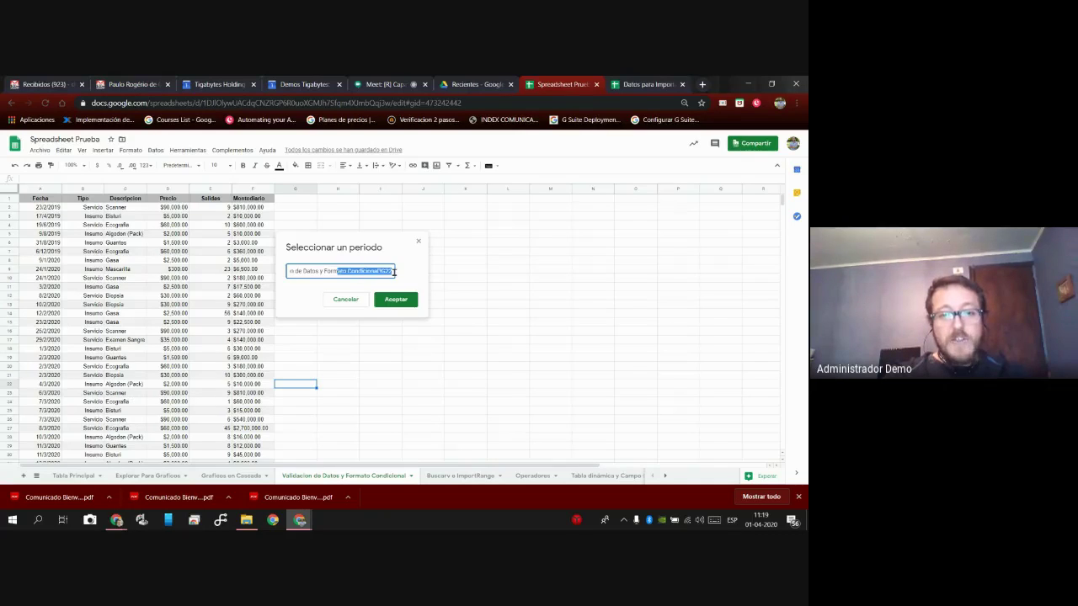
key("shift+Left")
key("shift+Left")
key("shift+Left")
key("shift+Left")
key("shift+Left")
key("shift+Left")
key("shift+Left")
key("shift+Left")
key("shift+Left")
key("shift+Left")
key("shift+Left")
key("shift+Left")
key("shift+Left")
key("shift+Left")
key("BackSpace")
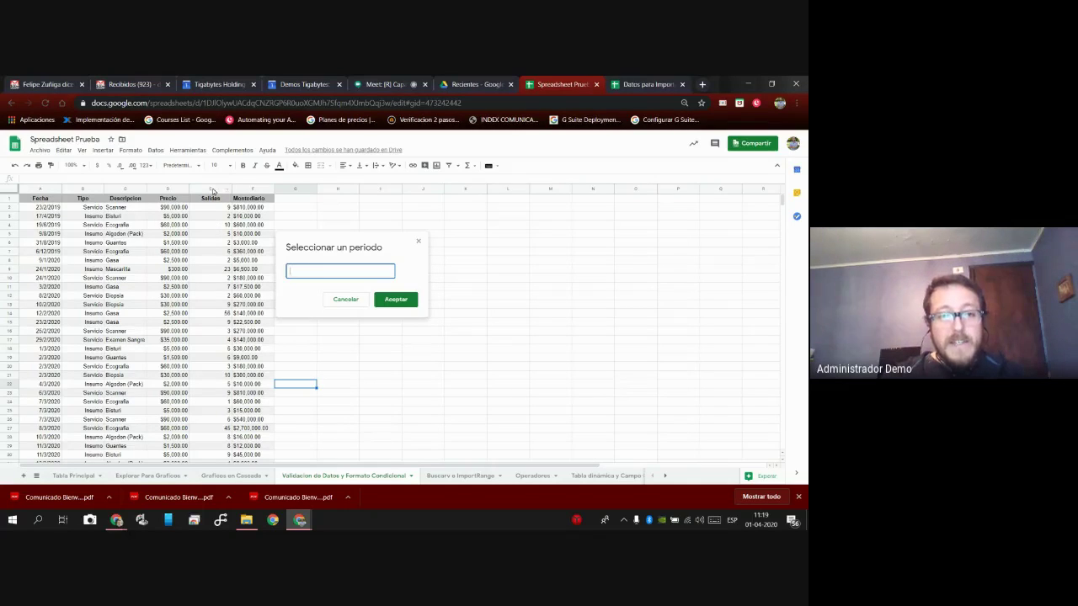
left_click(212, 187)
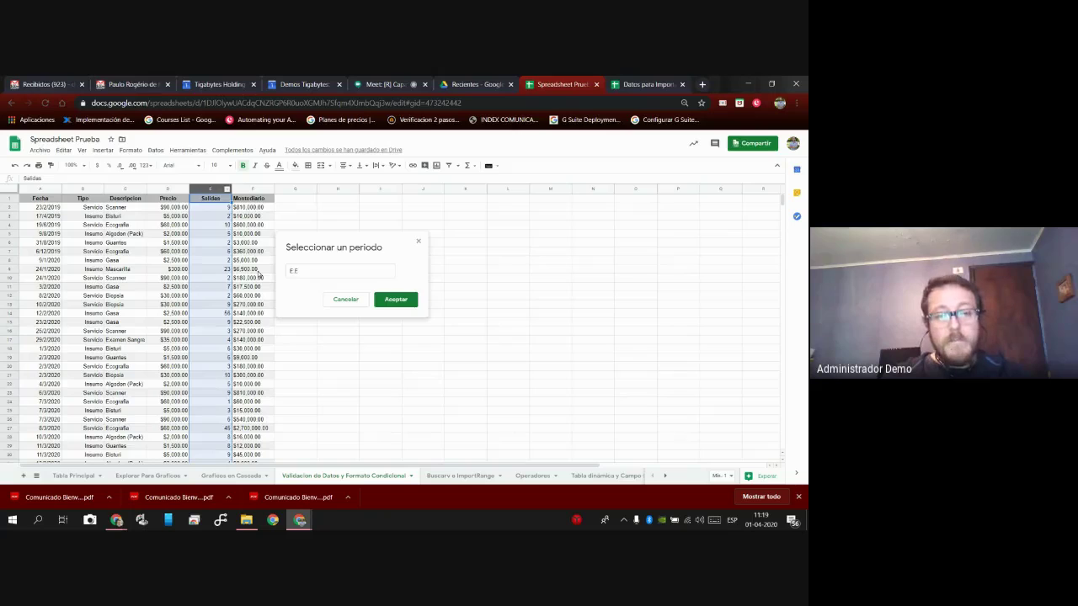
left_click(395, 300)
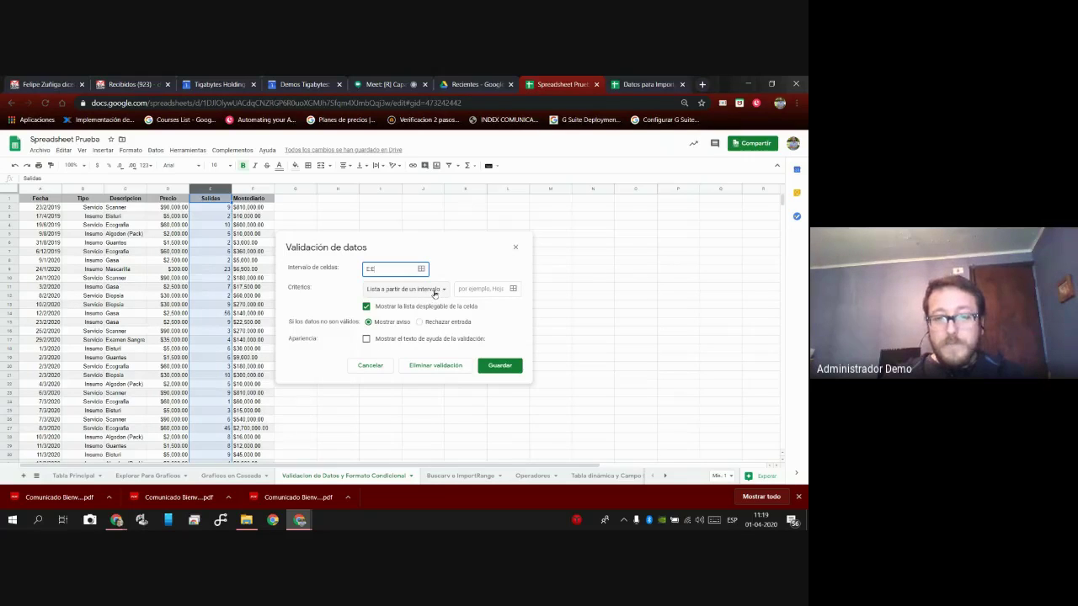
Require Salidas entries to be numbers between 0 and 100, rejecting invalid input.
left_click(435, 292)
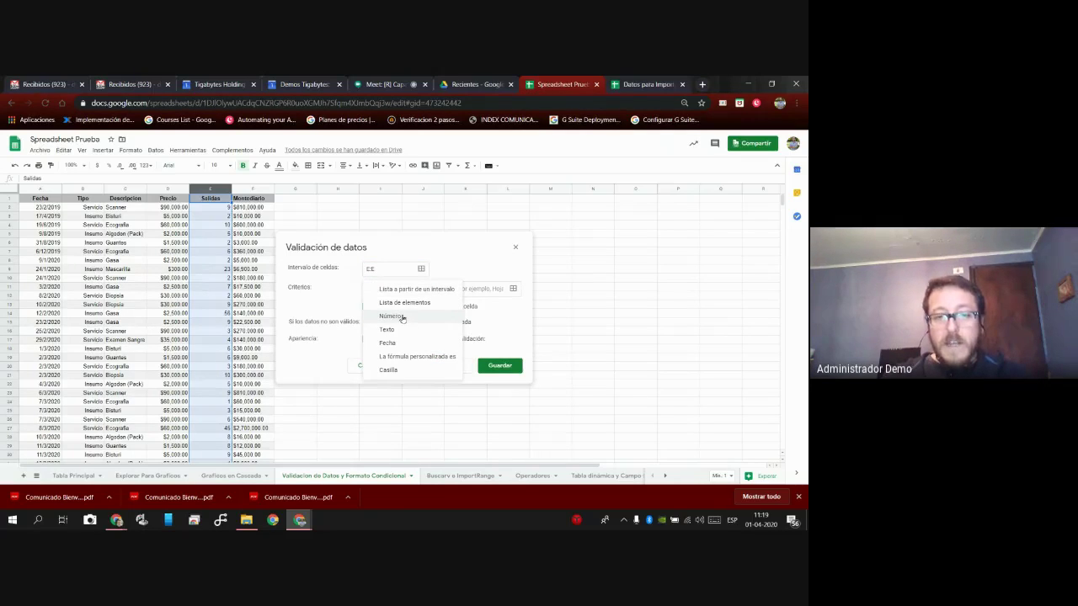
left_click(402, 317)
left_click(446, 289)
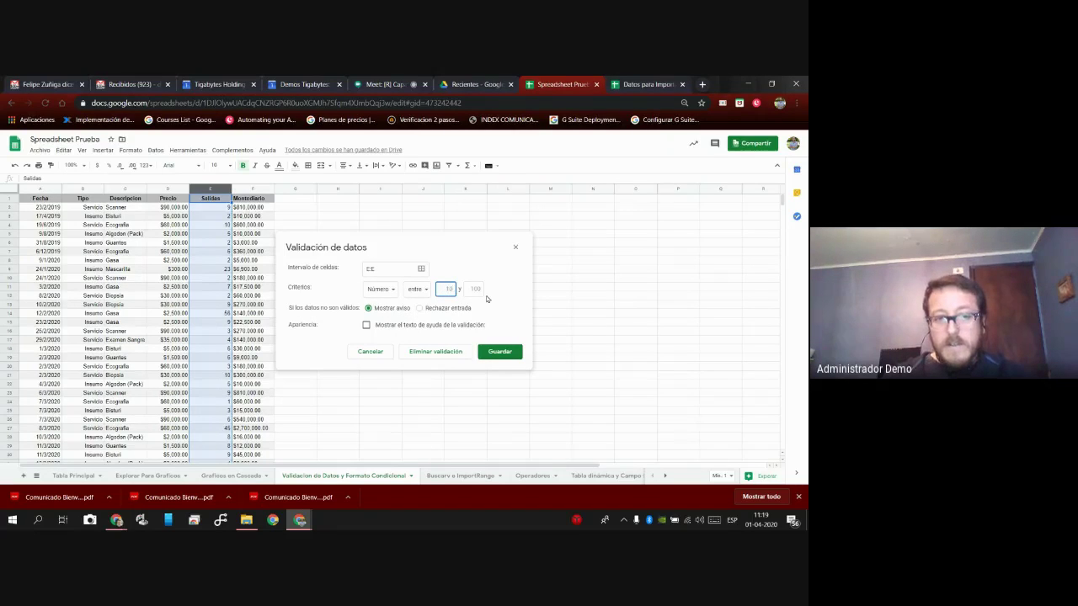
type("0")
left_click(480, 291)
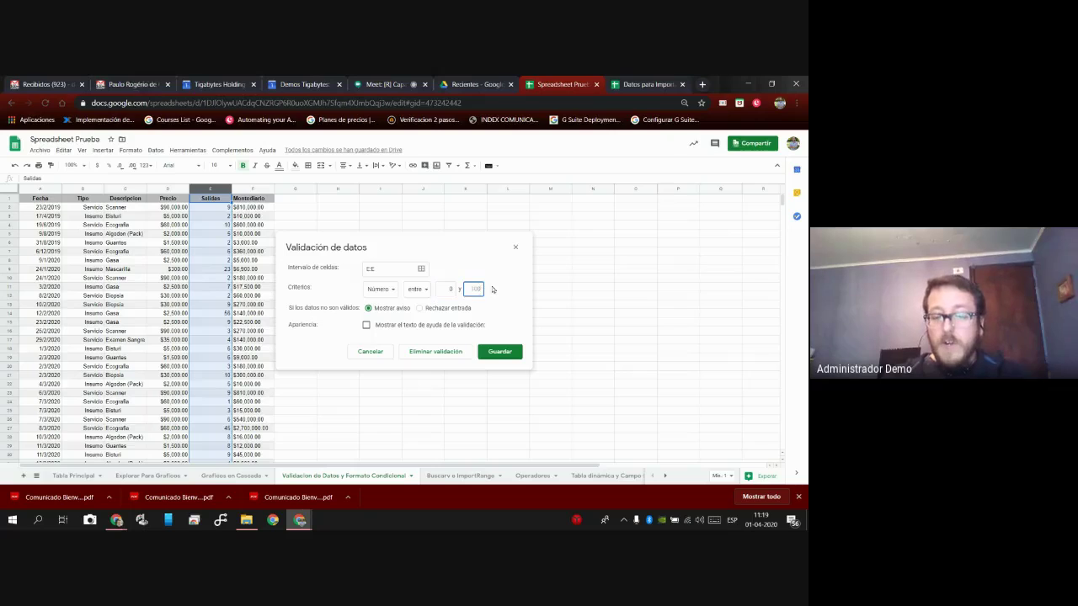
type("100")
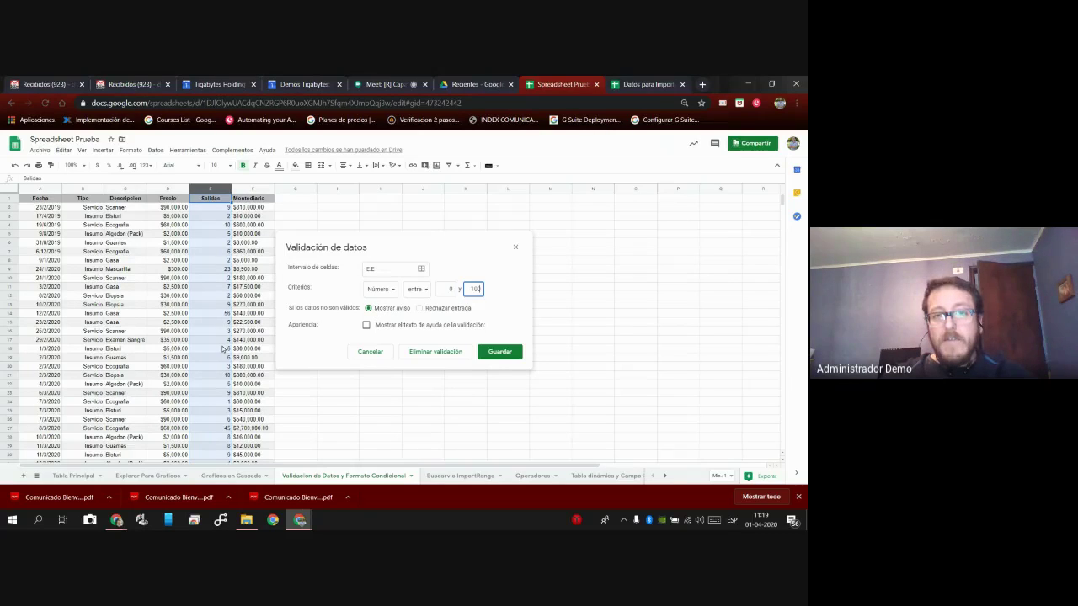
left_click(419, 309)
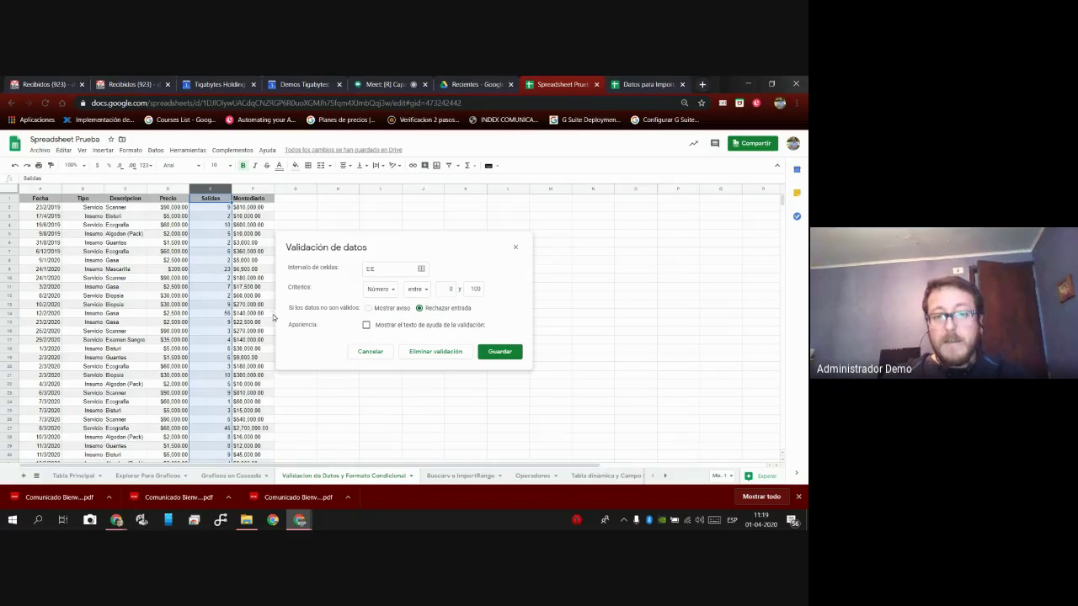
Show help text 'Por favor ingresa correctamente los datos' and save the validation rule.
left_click(366, 325)
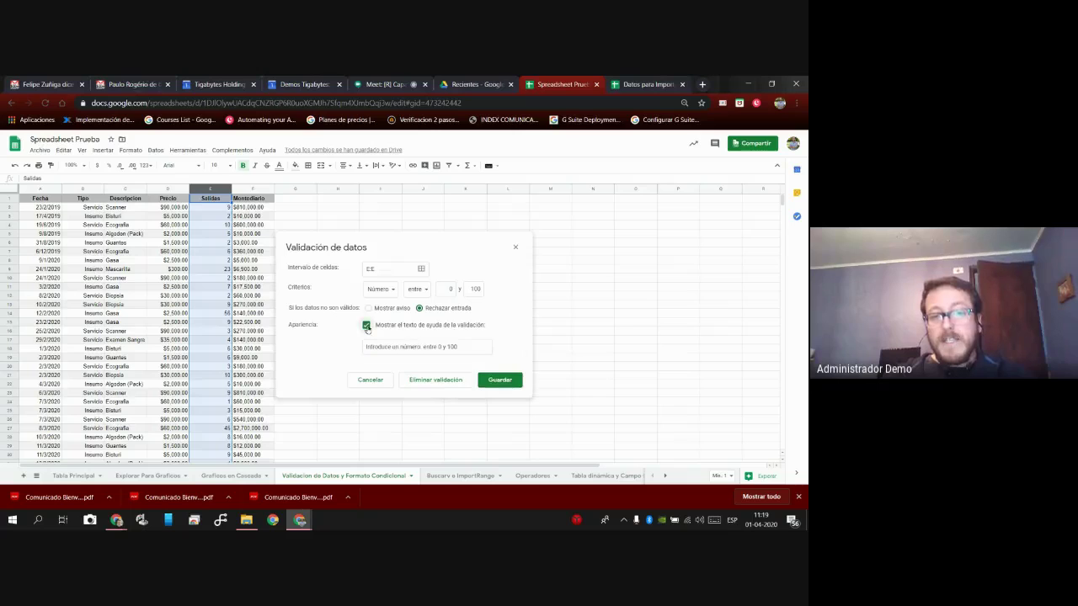
left_click_drag(459, 348, 354, 351)
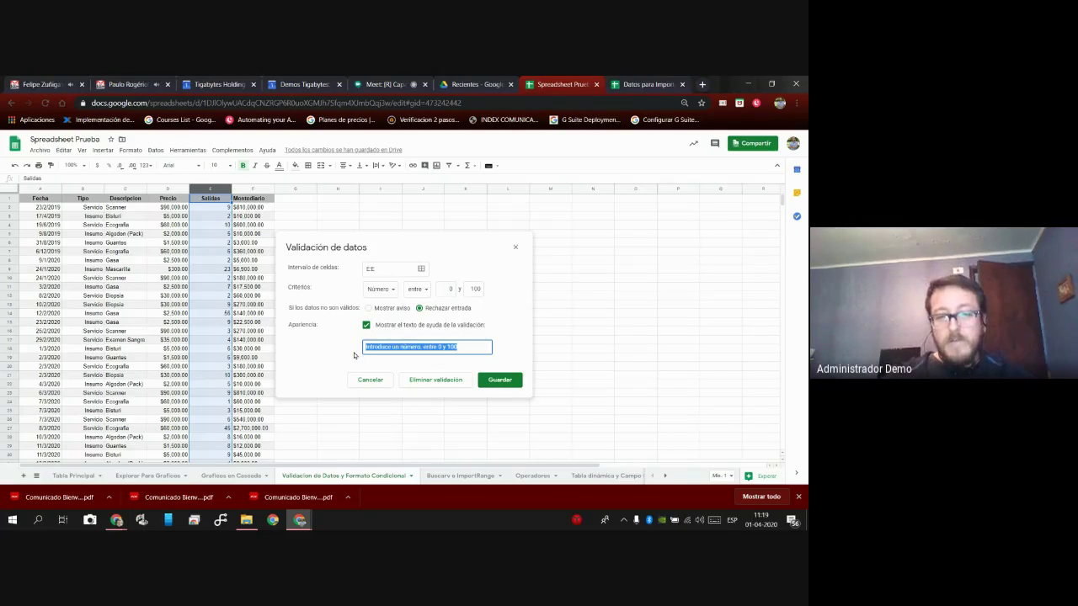
key("BackSpace")
type("Por favo")
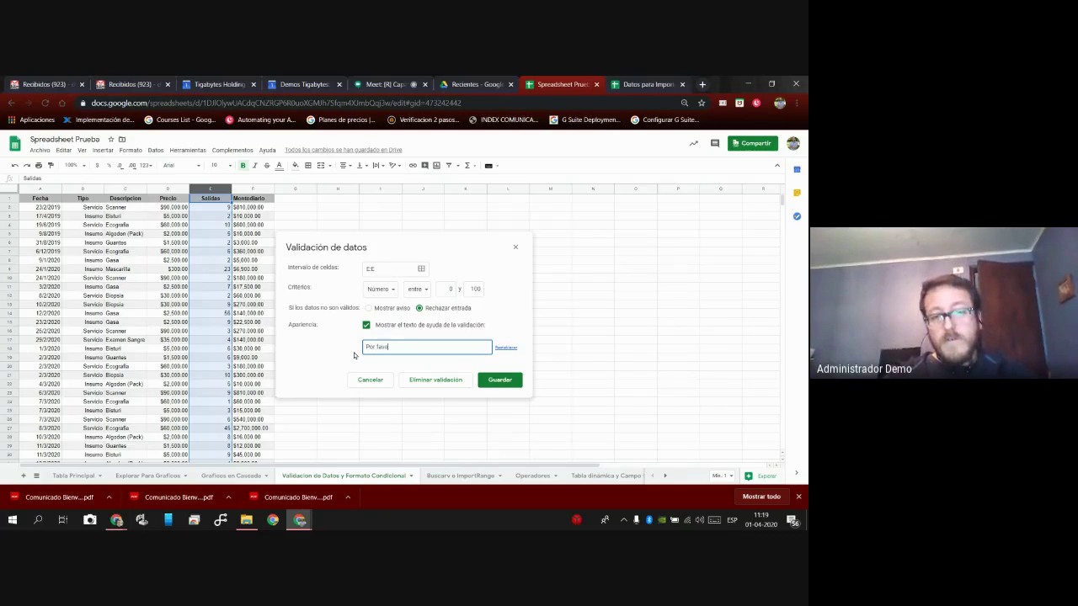
type("r ingresa correctamente los dato")
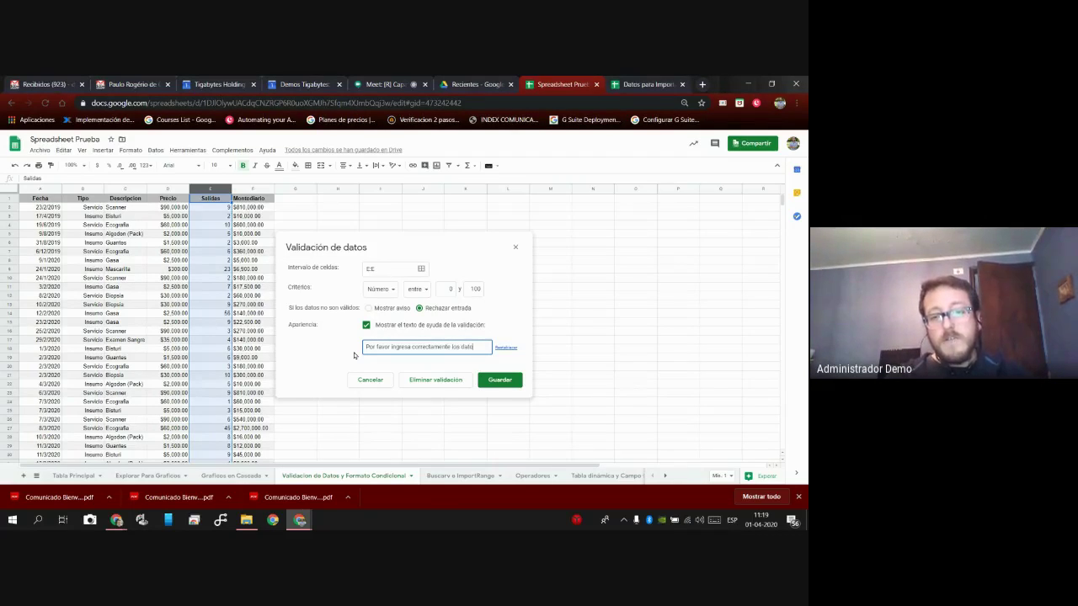
left_click(502, 381)
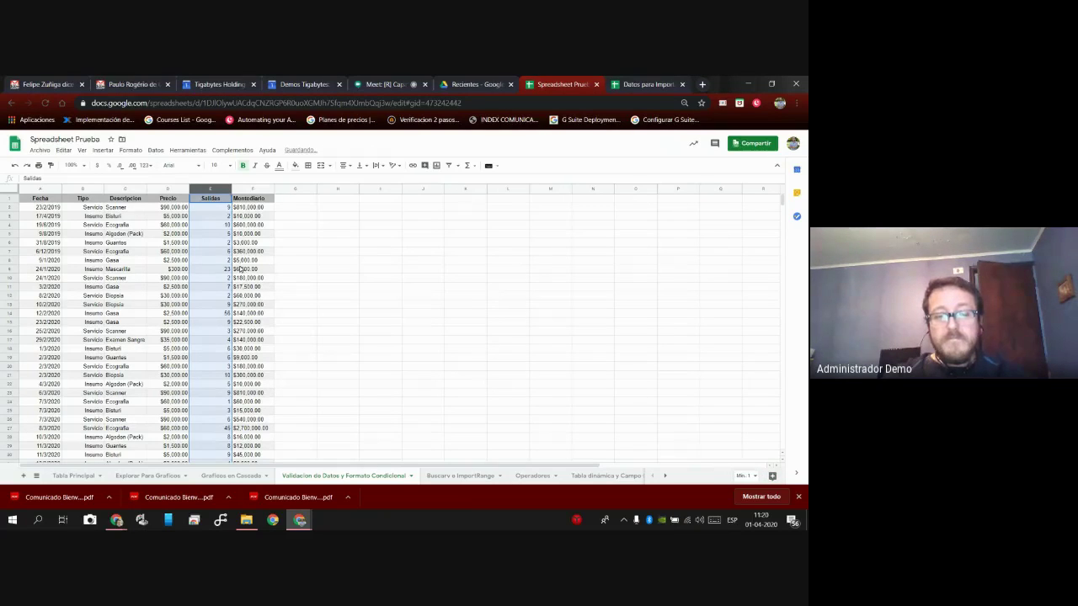
Inspect Salidas cells E8, E11, E3 and E15 in the sheet.
left_click(251, 261)
left_click(220, 263)
left_click(411, 87)
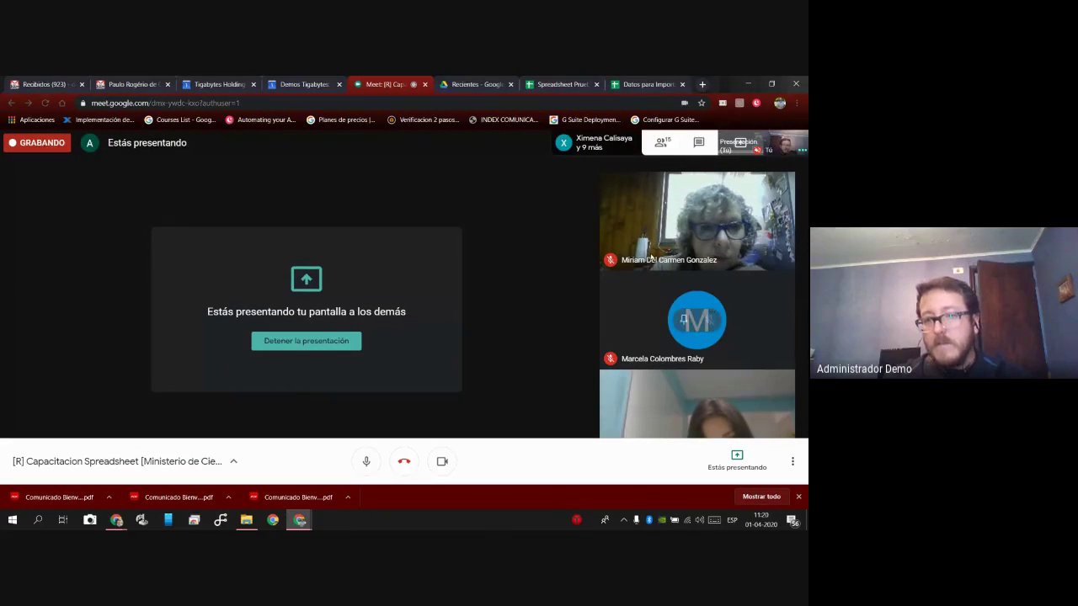
left_click(560, 86)
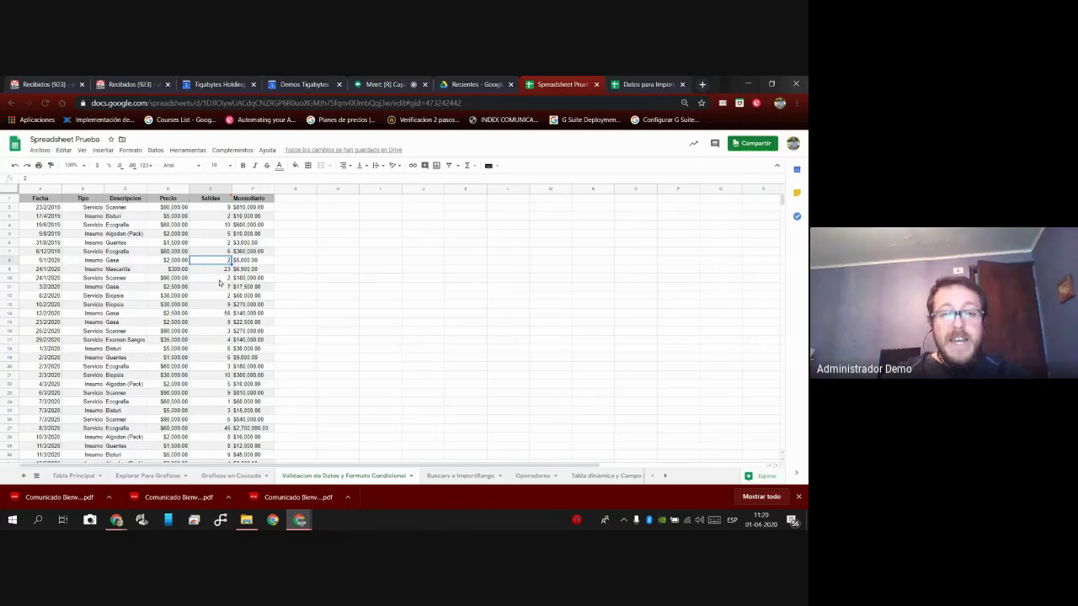
left_click(223, 288)
left_click(223, 217)
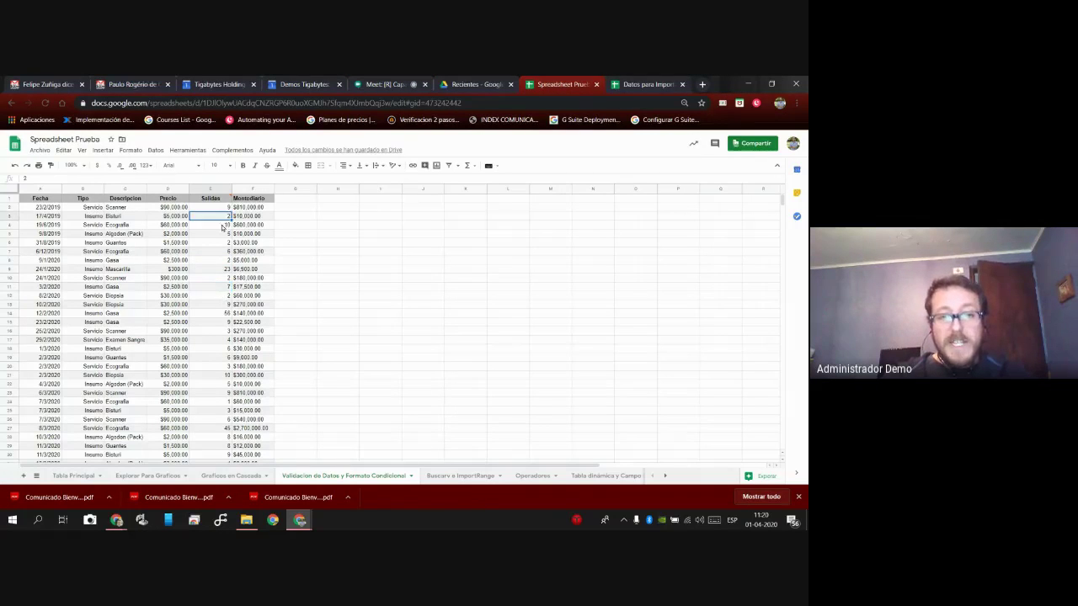
left_click(218, 323)
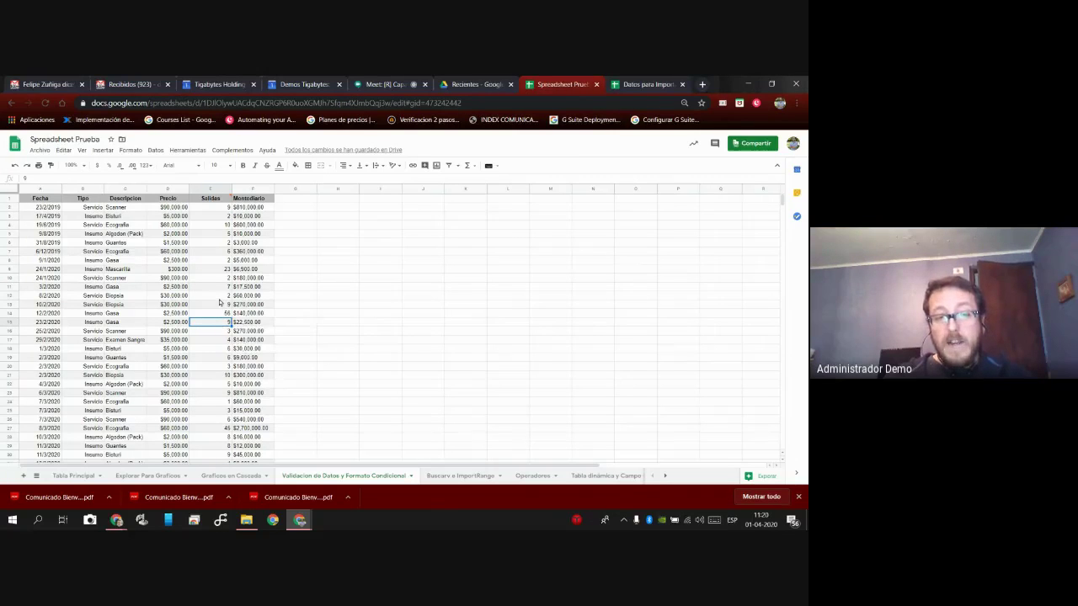
Enter 3000 in E12 to see it rejected, then view a Salidas cell's validation note.
left_click(219, 297)
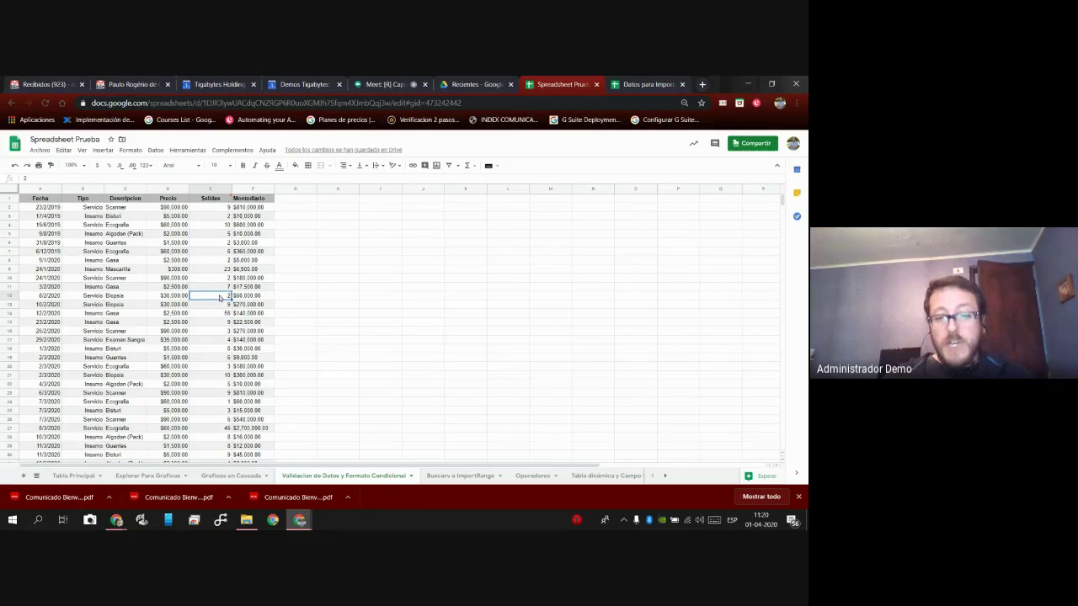
type("3000")
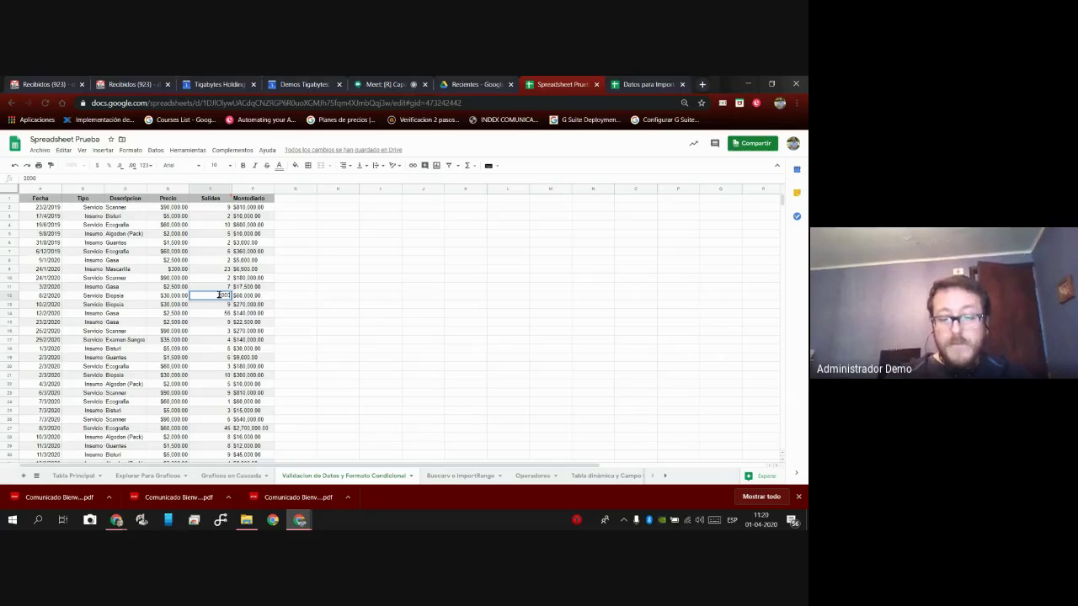
key("Return")
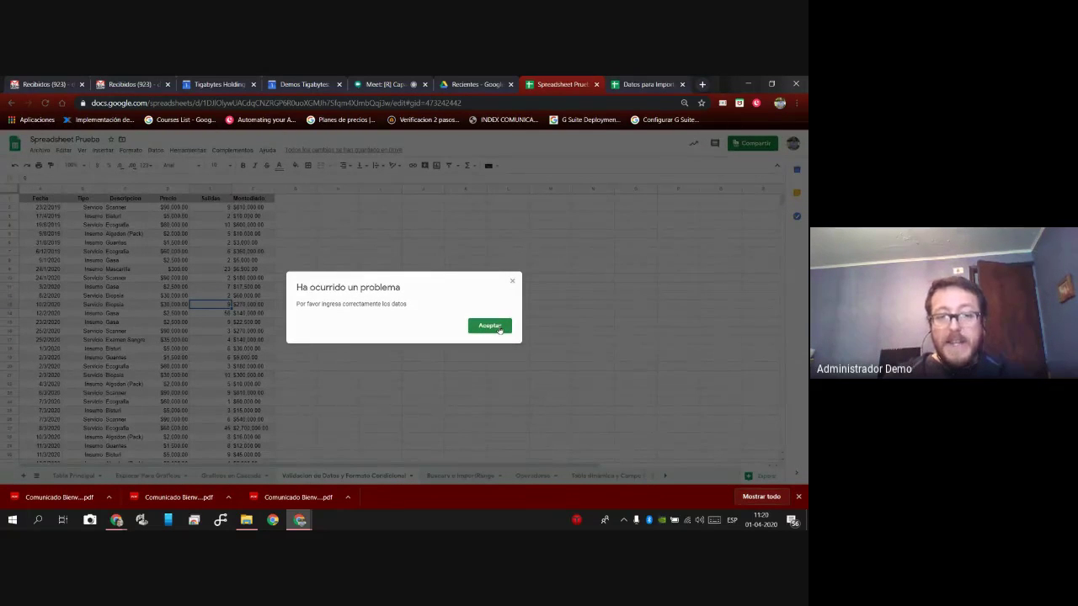
left_click(490, 327)
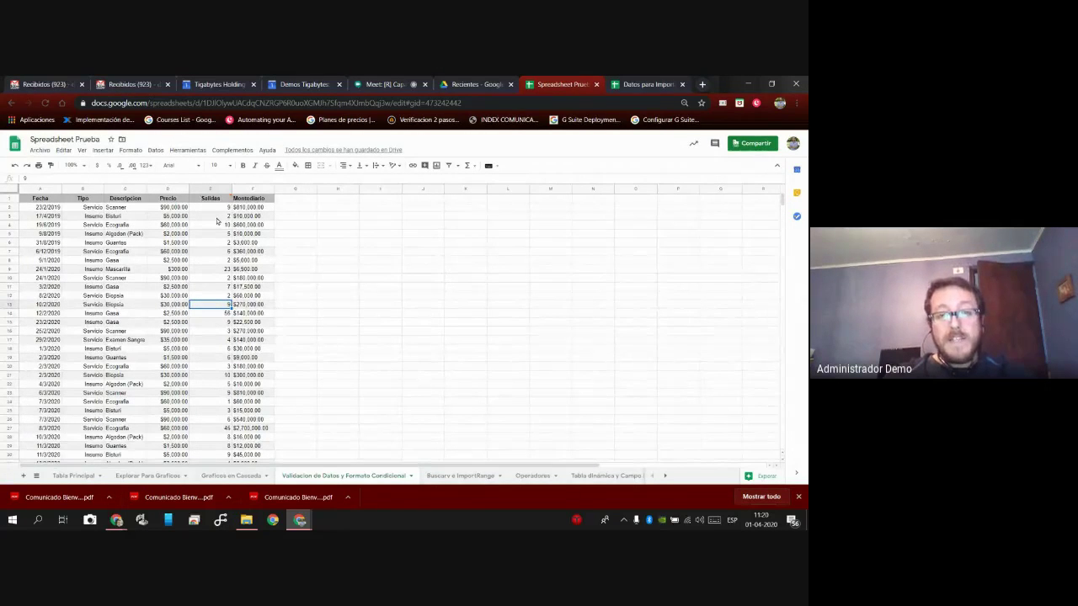
left_click(789, 461)
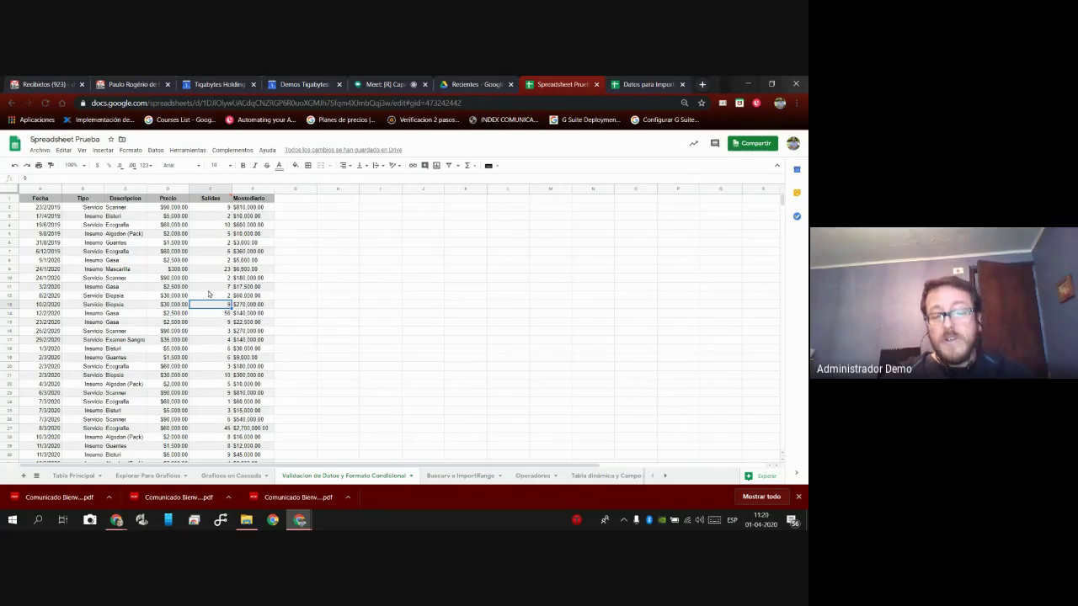
left_click(204, 188)
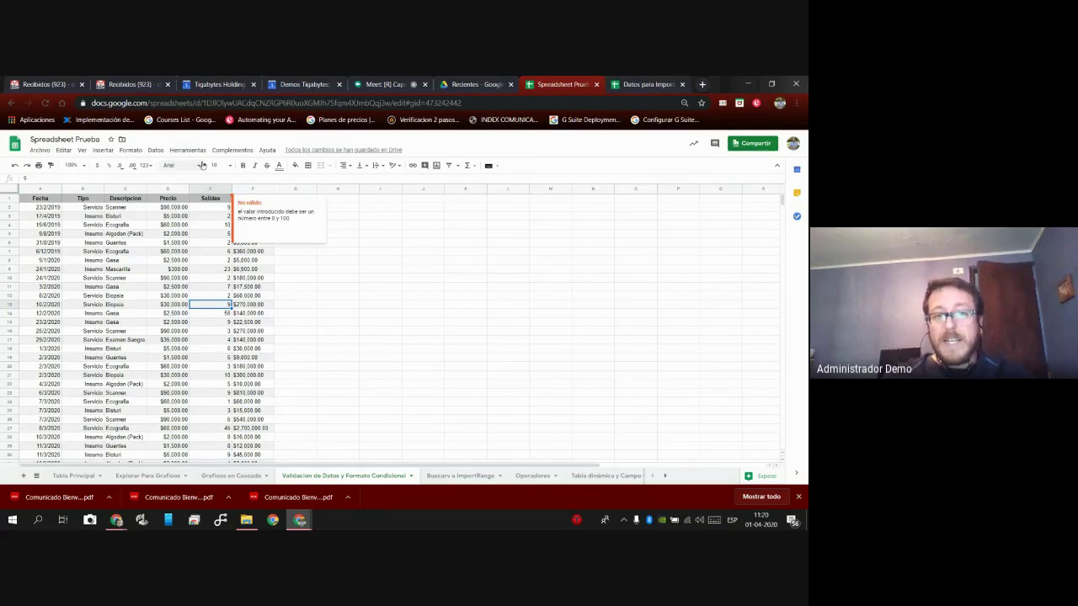
left_click(154, 151)
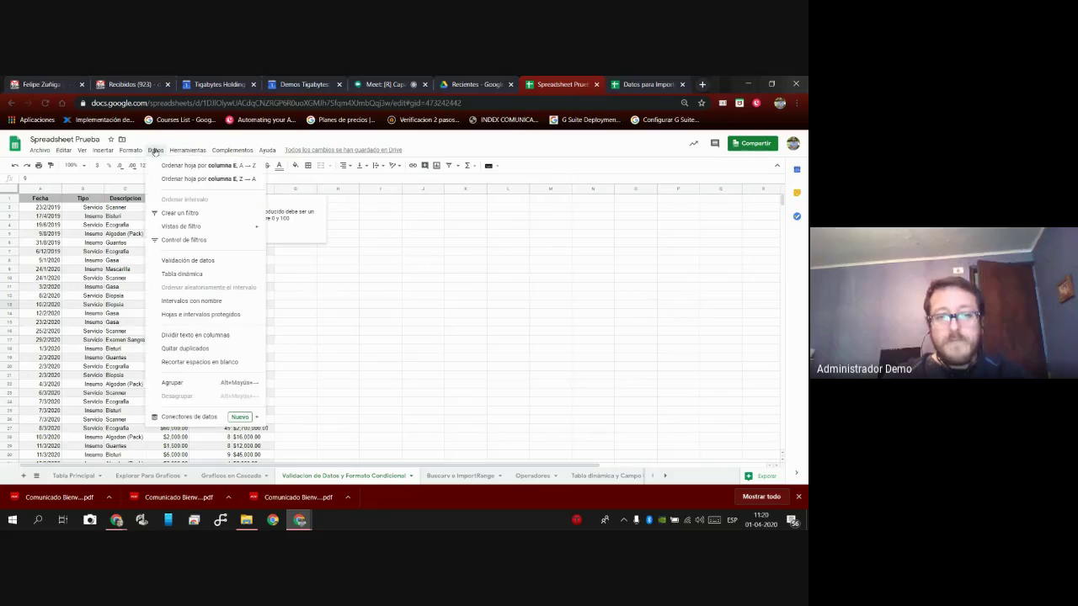
Review the Salidas validation rule's criteria options and close the dialog unchanged.
left_click(181, 260)
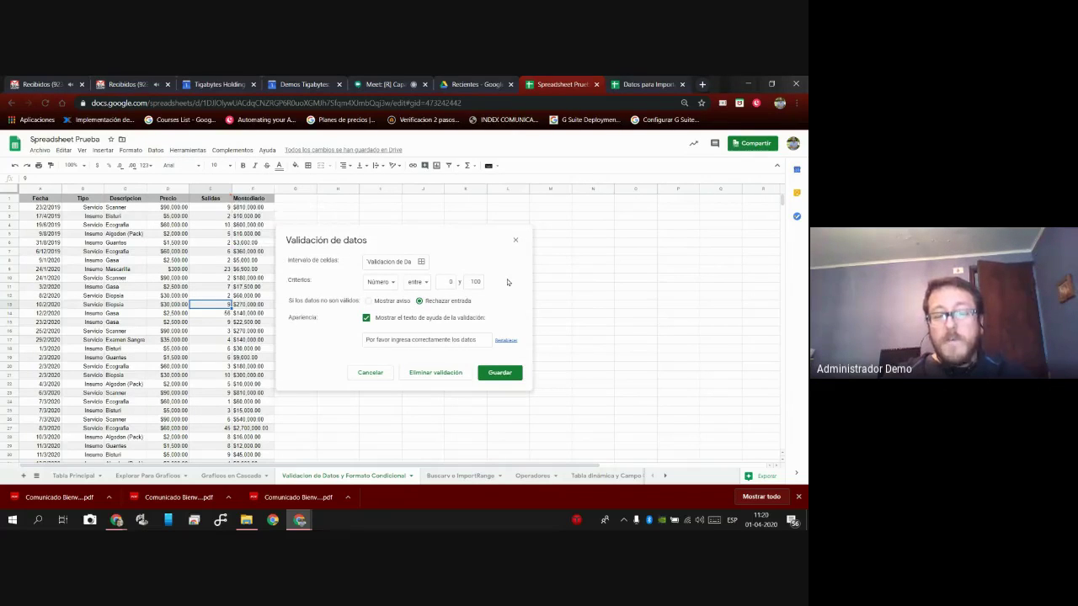
left_click(385, 282)
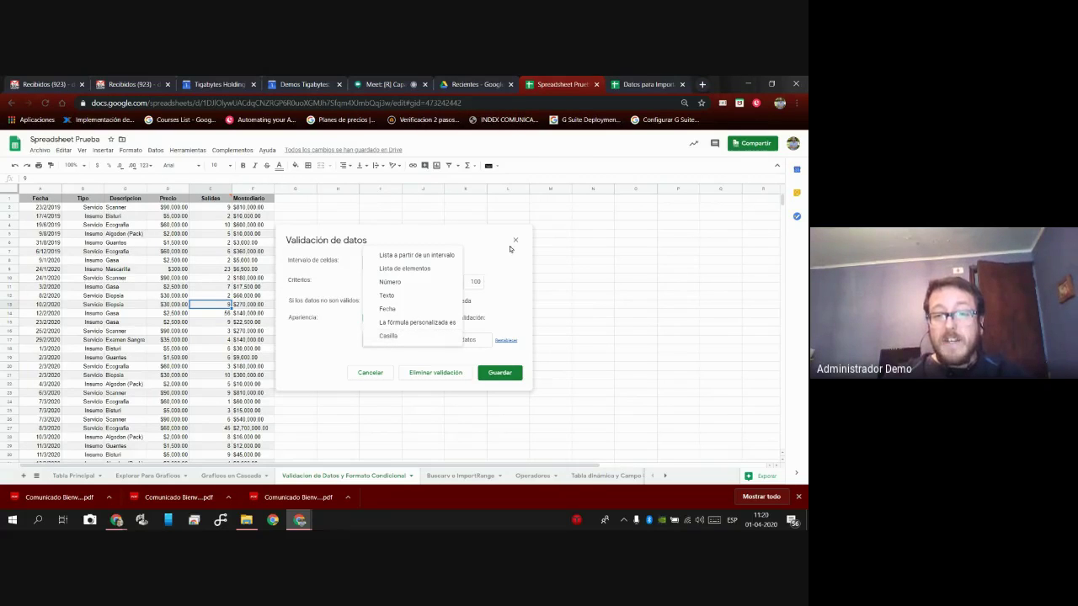
left_click(514, 240)
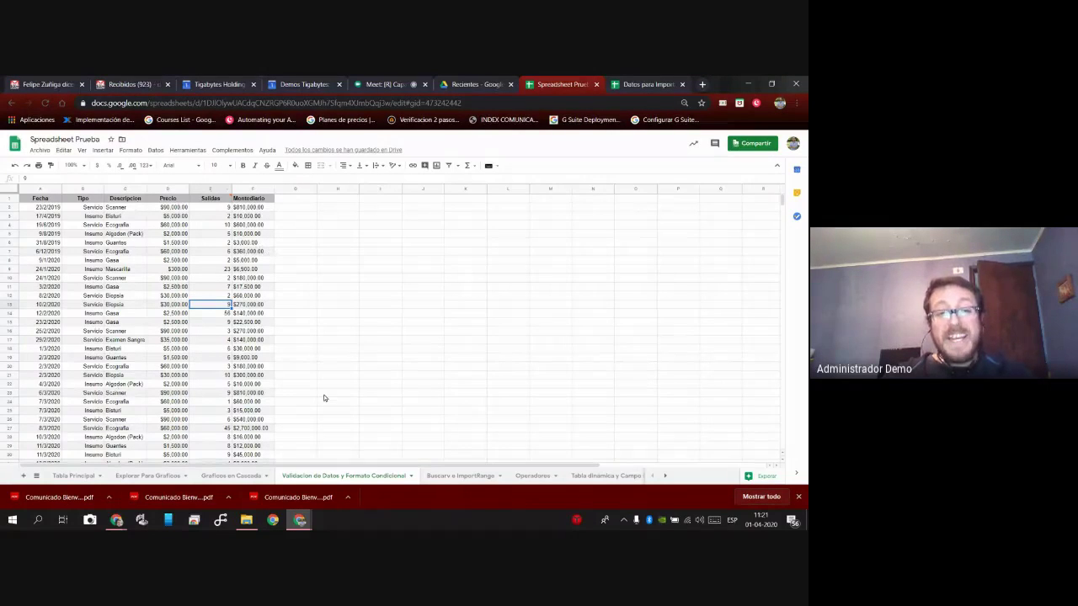
Insert checkboxes down the whole of column G.
left_click(297, 188)
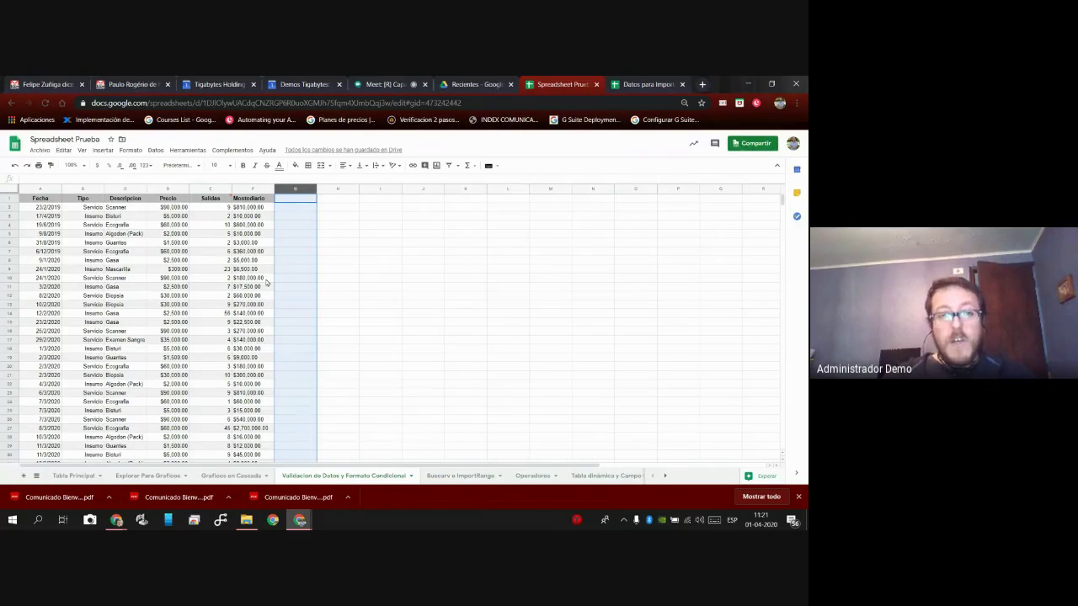
left_click(102, 151)
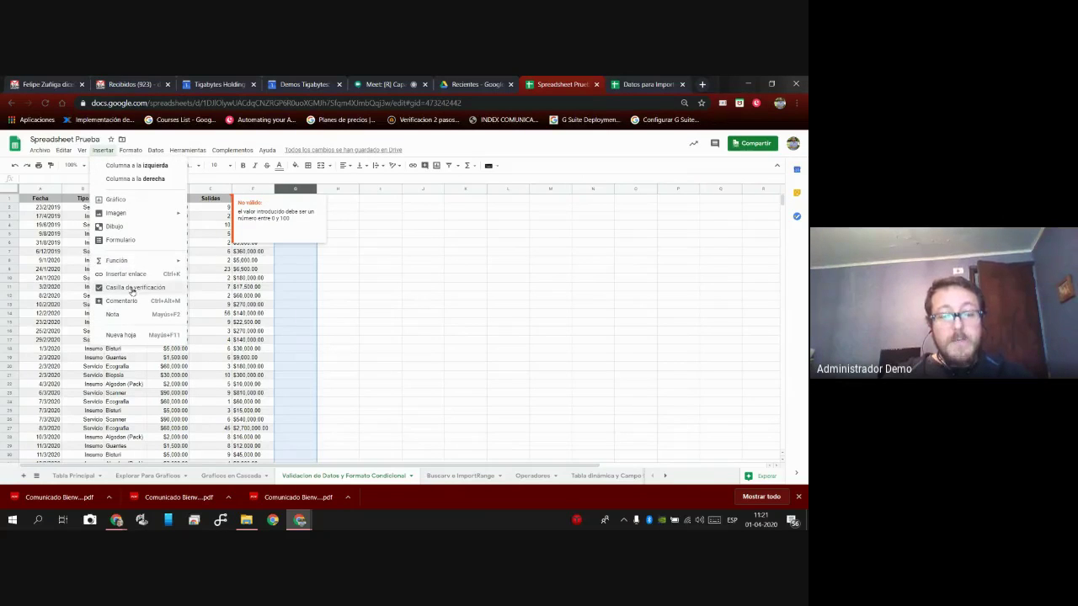
left_click(328, 294)
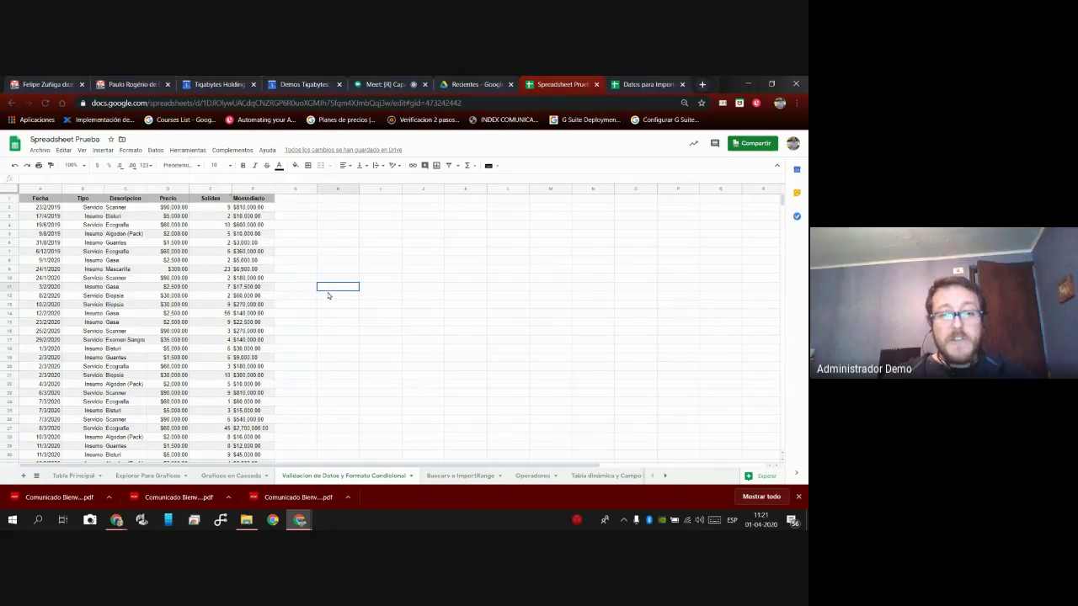
left_click(292, 191)
left_click(102, 151)
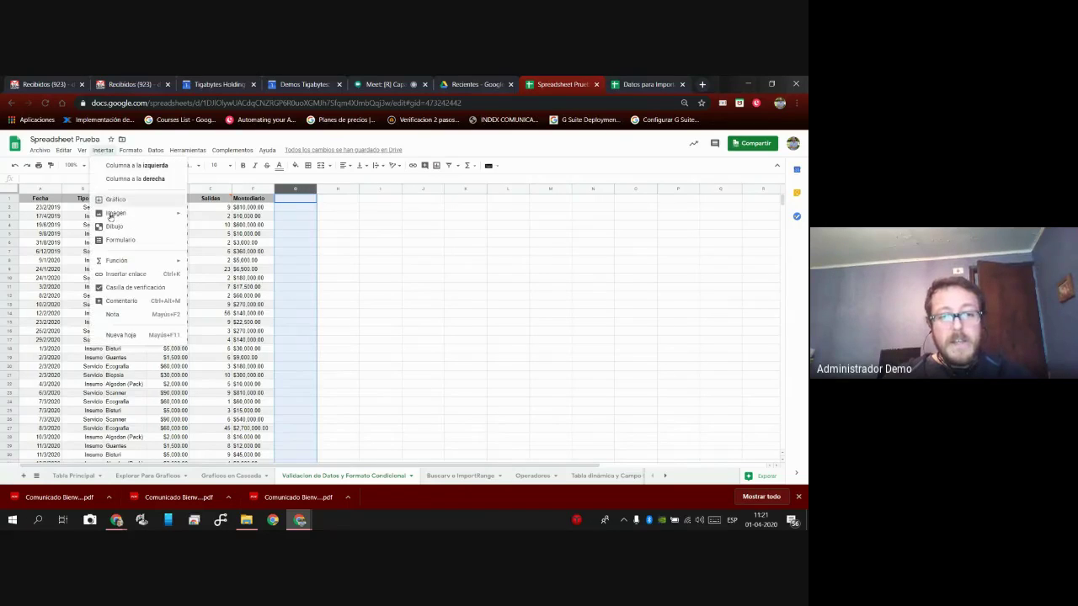
left_click(135, 288)
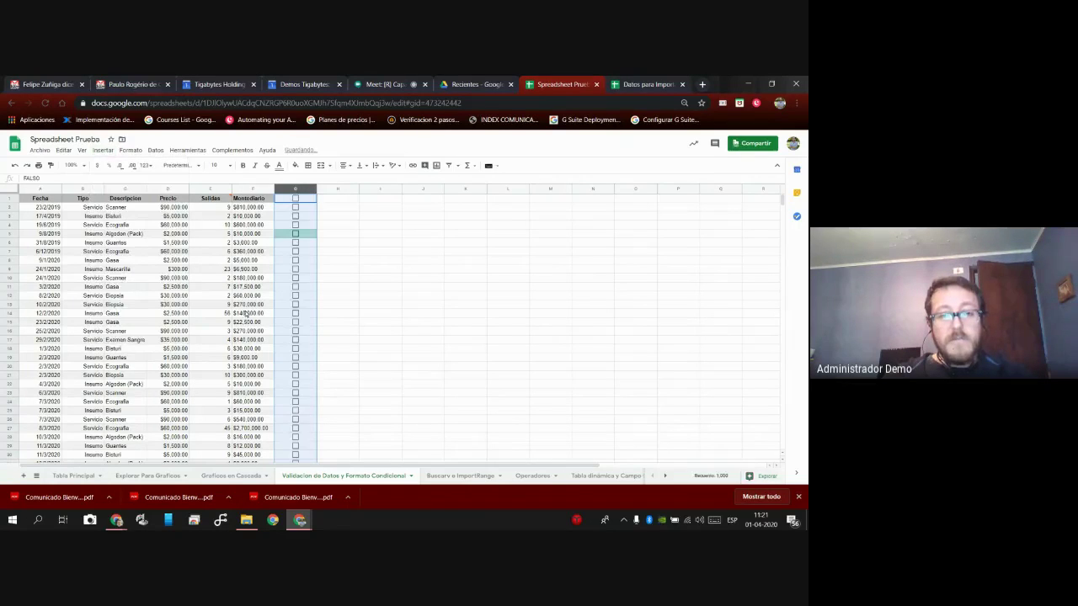
left_click(313, 199)
Test typing 'asdas' into G9, then undo to restore its checkbox.
key("Down")
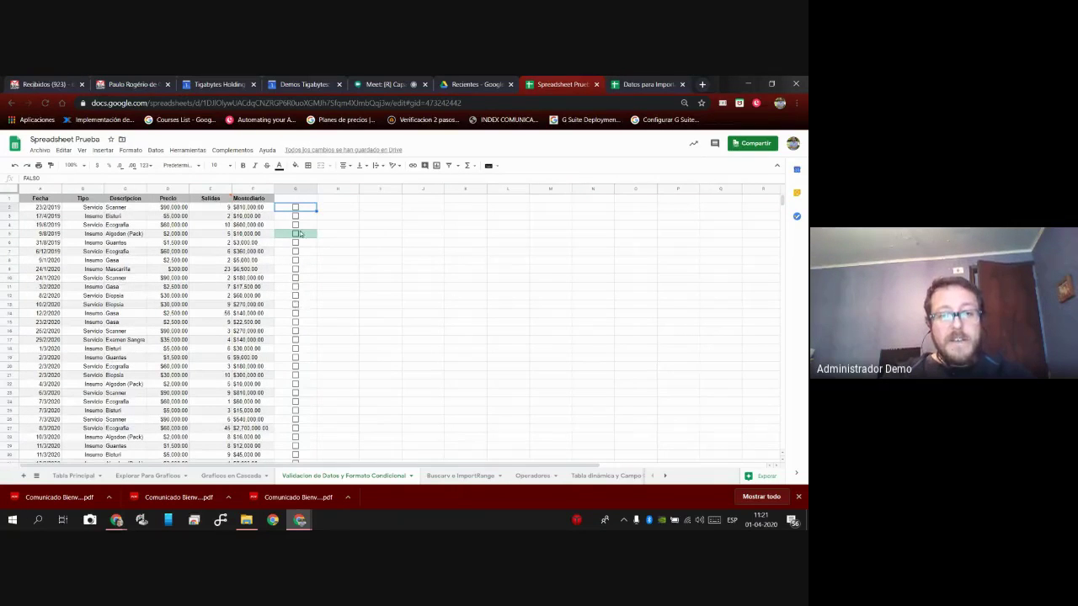
left_click(304, 268)
type("asdas")
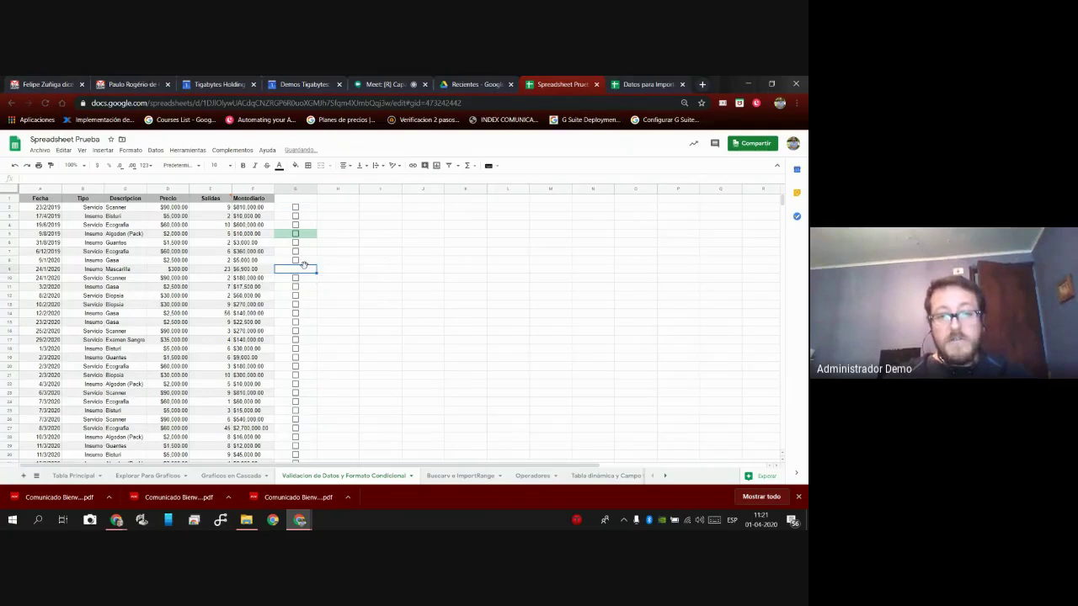
key("Escape")
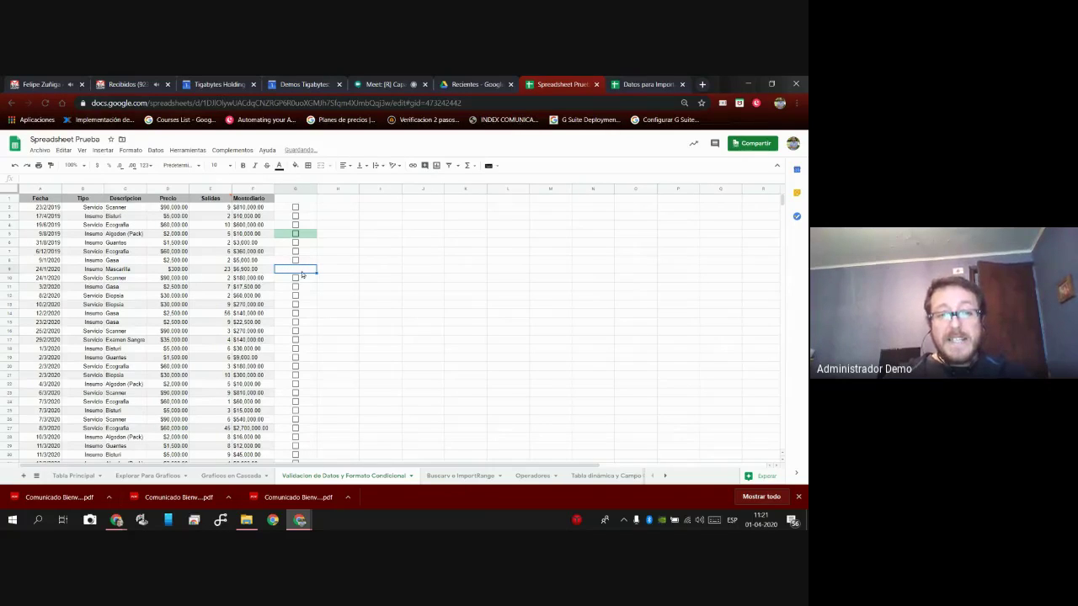
left_click(14, 166)
left_click(13, 166)
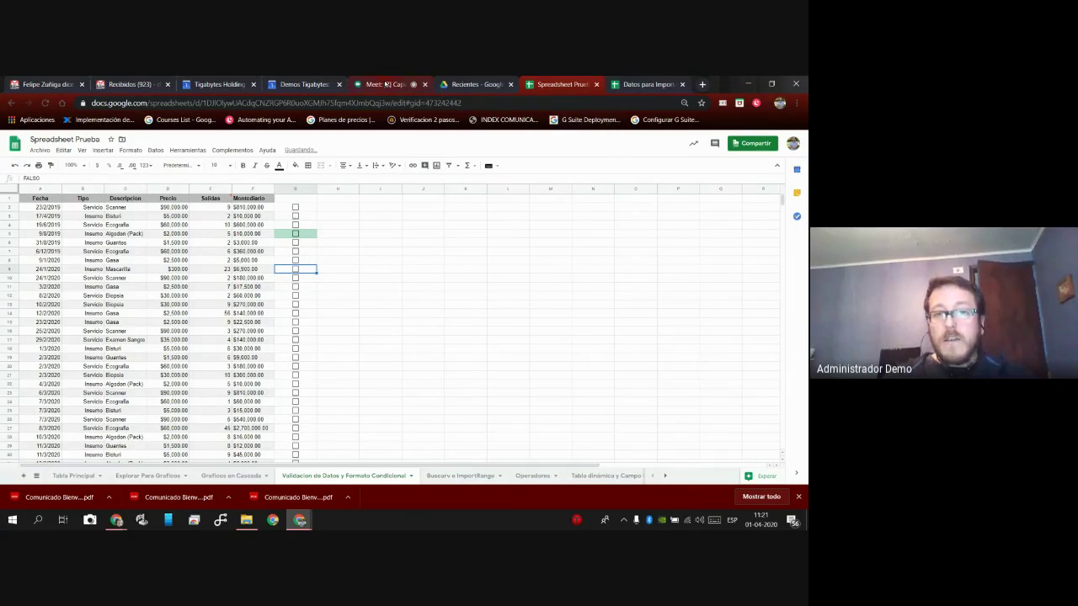
left_click(385, 84)
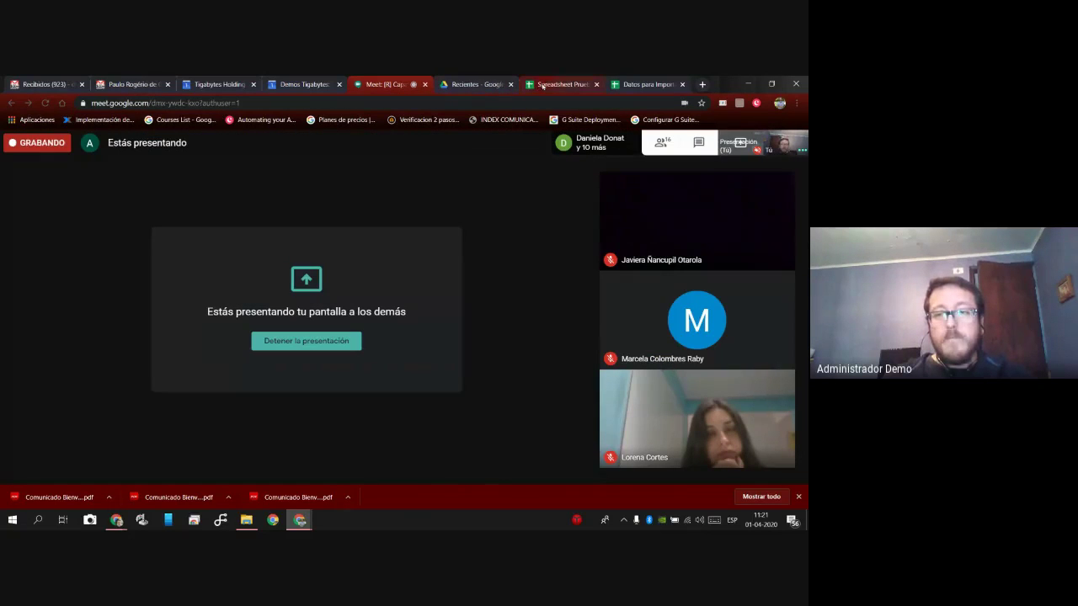
left_click(541, 85)
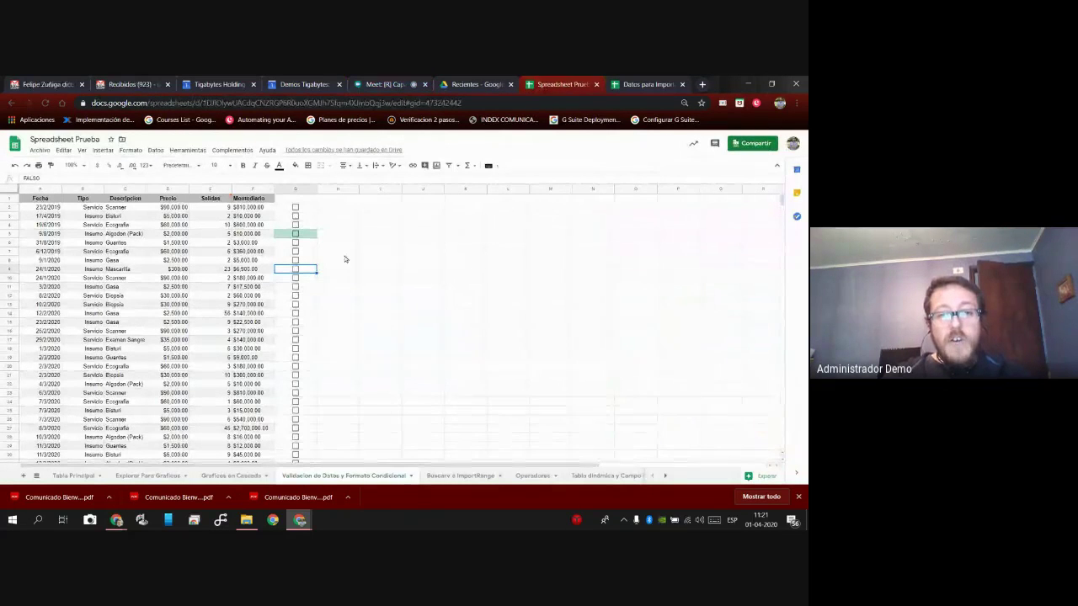
left_click(295, 187)
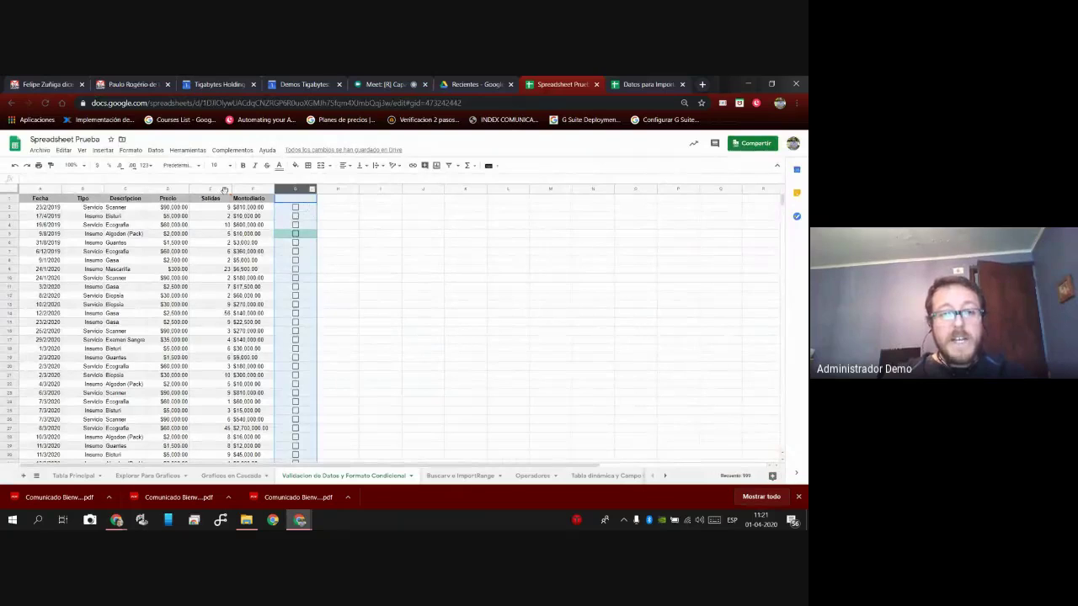
Set column G's data validation to checkbox, rejecting invalid entries, and save it.
left_click(155, 150)
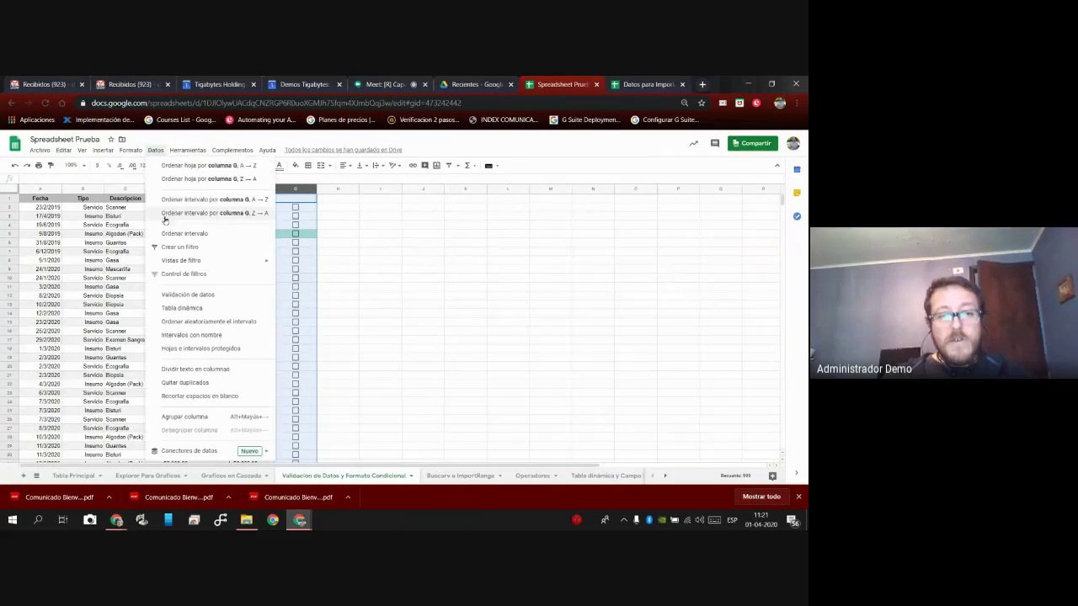
left_click(206, 296)
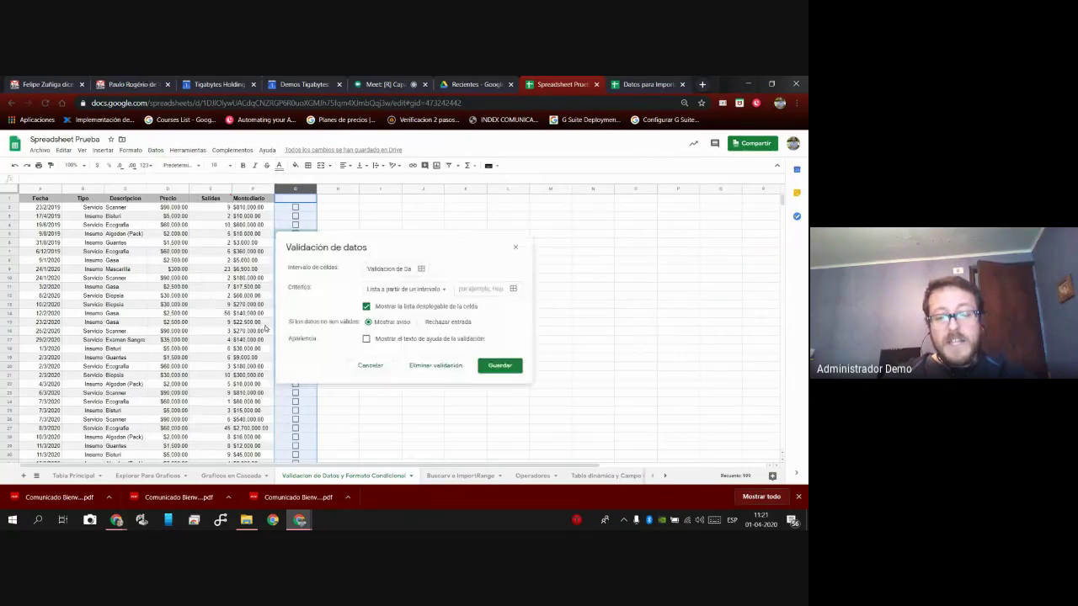
left_click(436, 289)
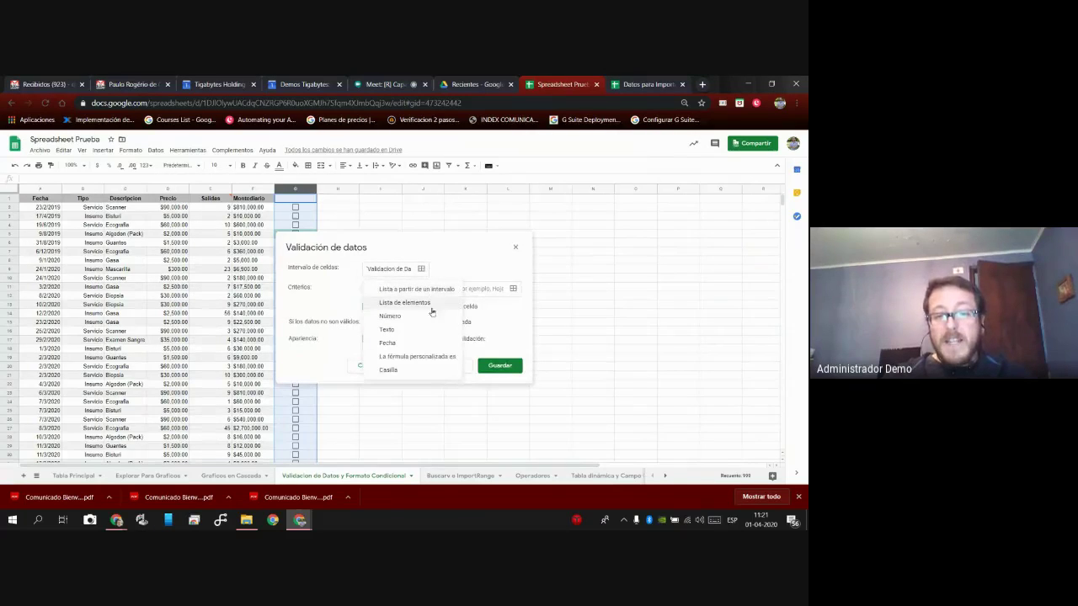
left_click(420, 371)
left_click(428, 323)
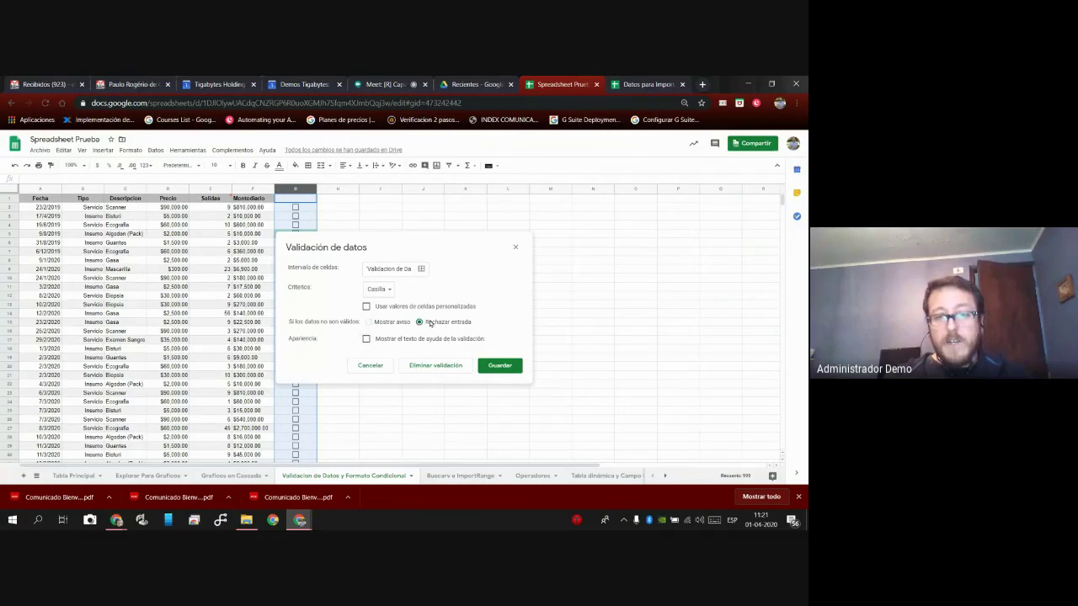
left_click(500, 366)
Test the rule by entering 4543 in G11 and dismiss the rejection error.
left_click(312, 293)
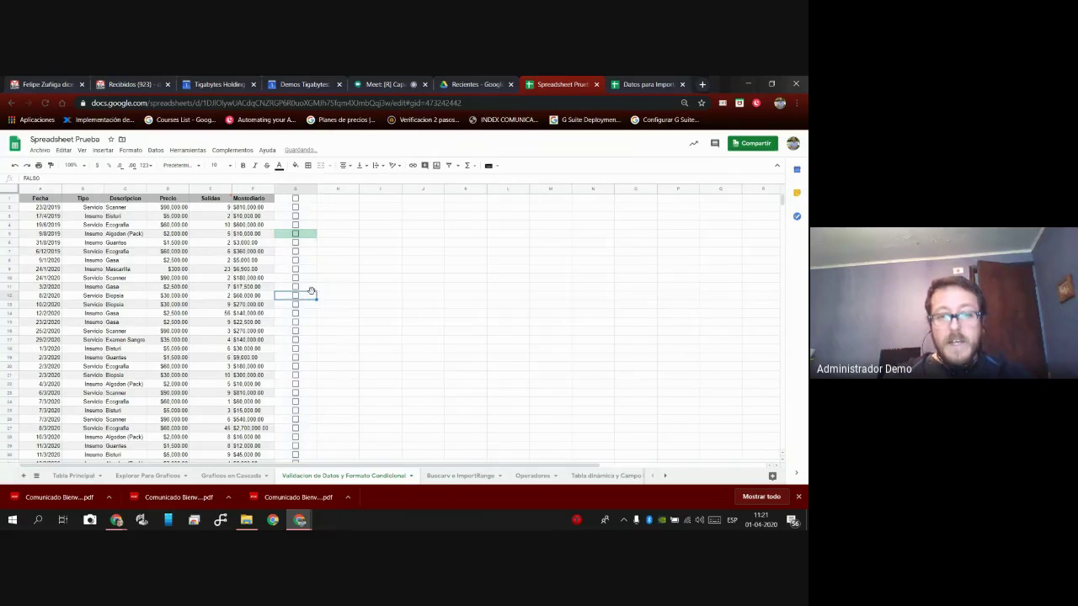
left_click(305, 290)
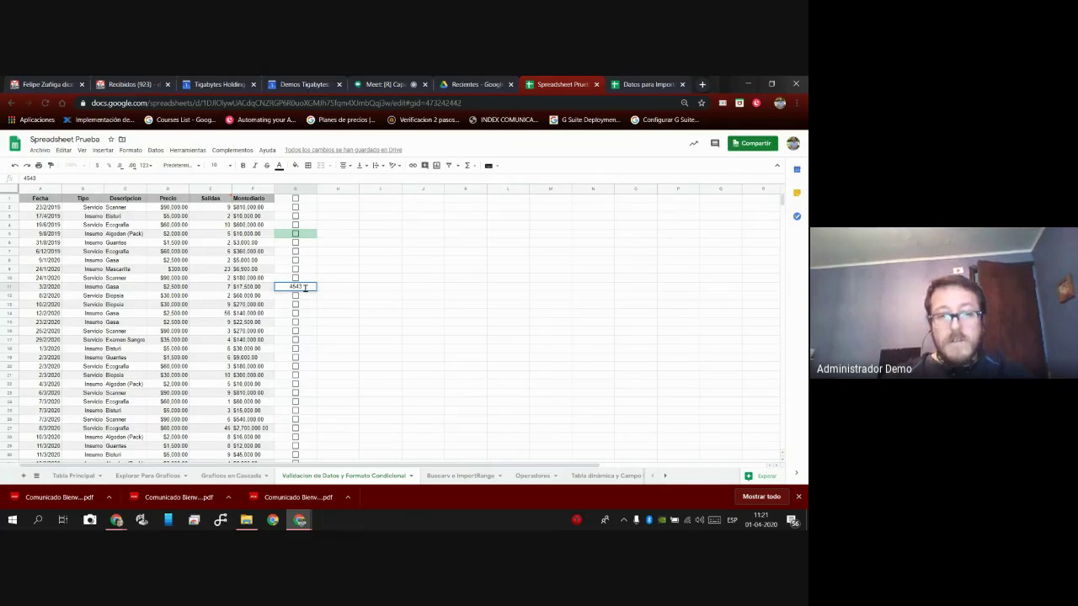
key("Return")
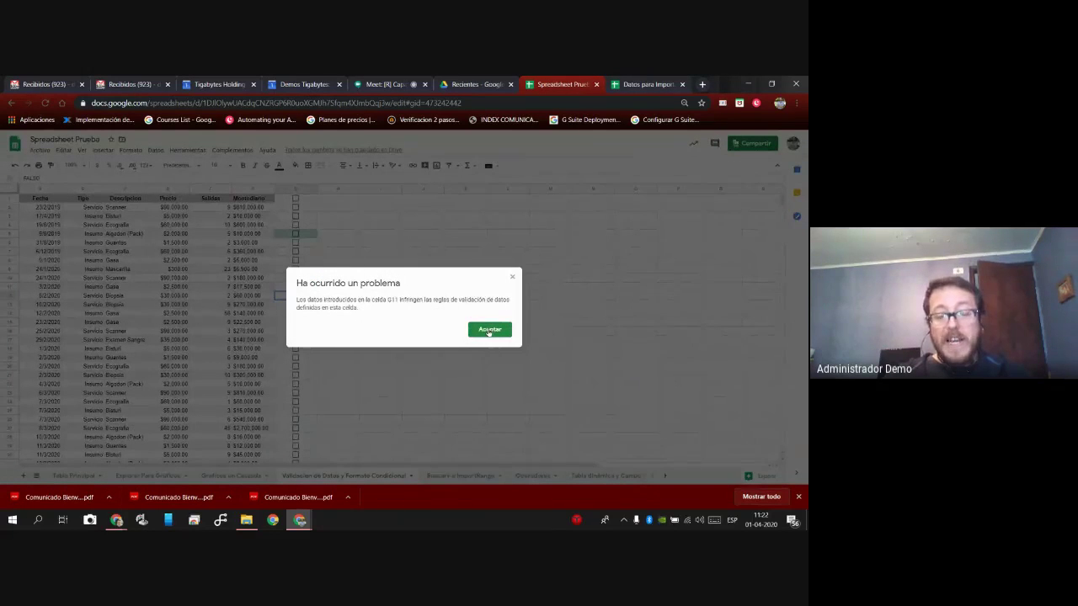
left_click(488, 329)
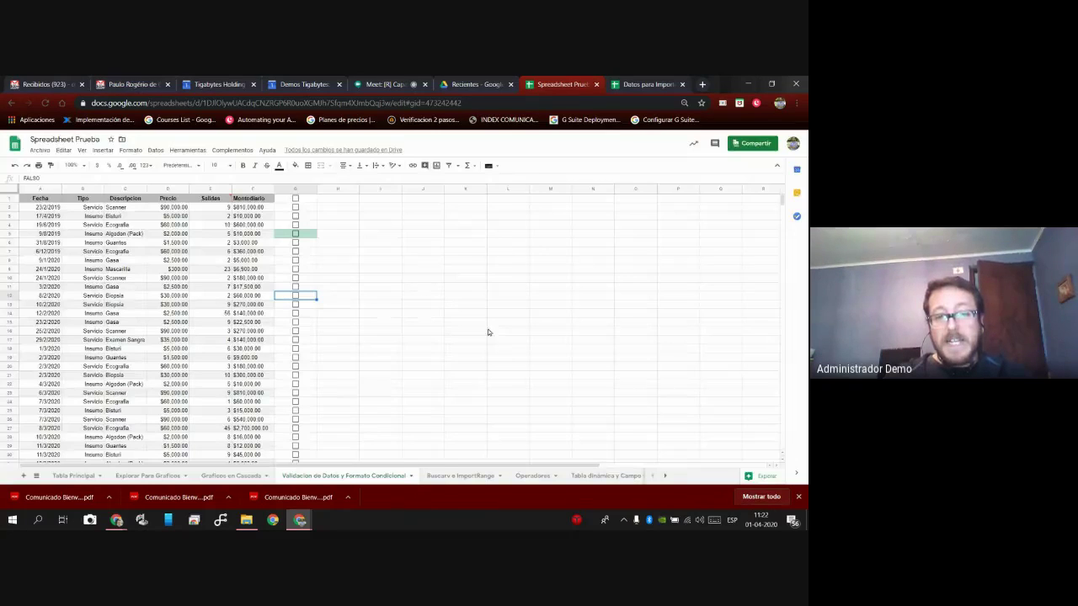
Tick the checkboxes in G12, G11, G10, G9, G19 and G21.
left_click(295, 295)
left_click(295, 287)
left_click(296, 278)
left_click(296, 268)
left_click(296, 357)
left_click(296, 374)
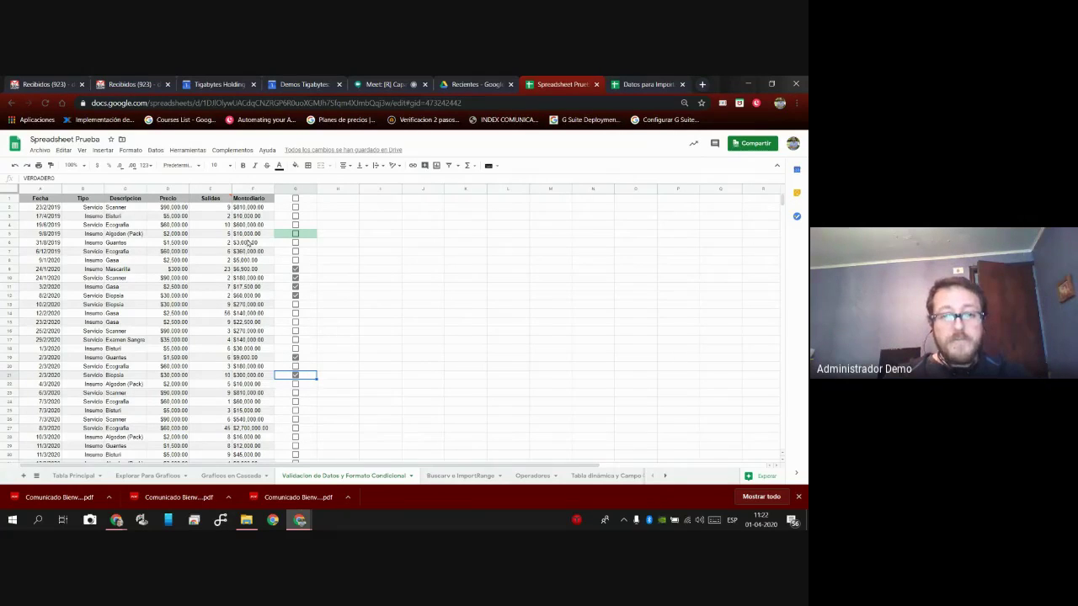
left_click(254, 188)
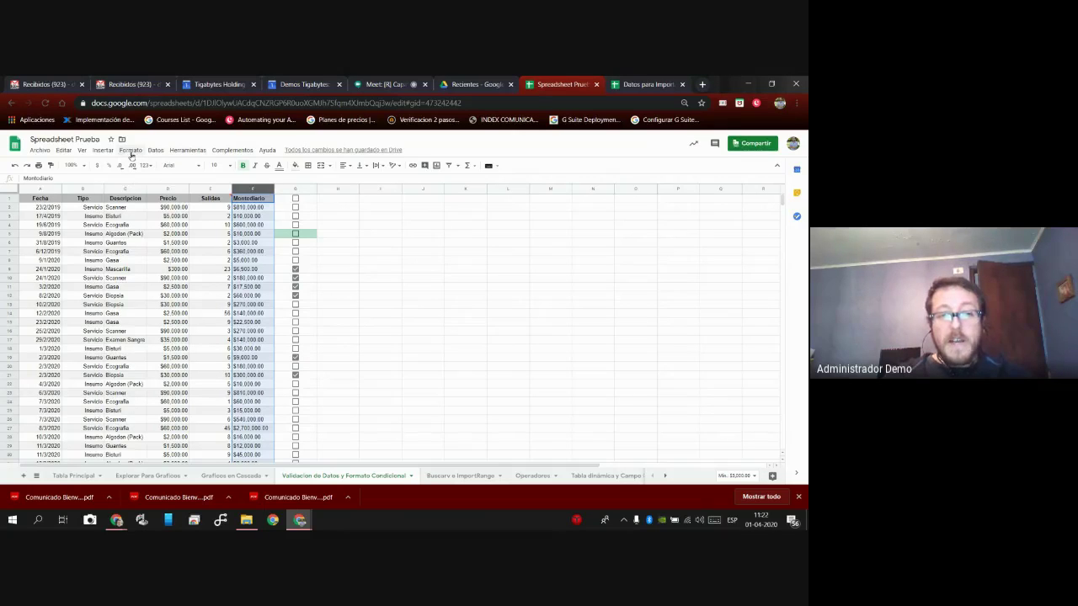
Start a conditional formatting rule and clear its F1:F1000 range.
left_click(130, 150)
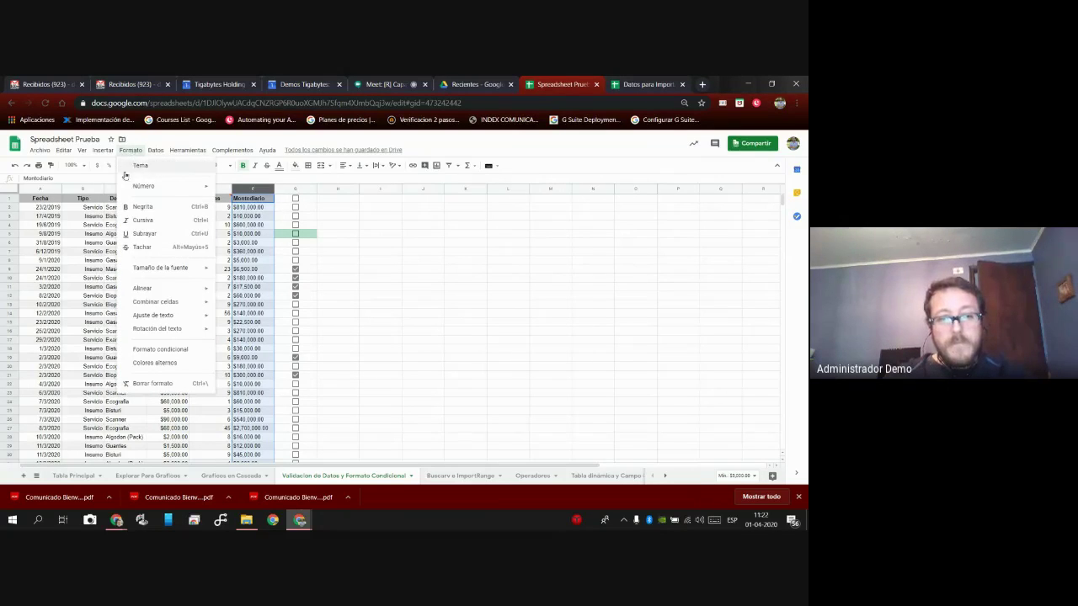
left_click(158, 351)
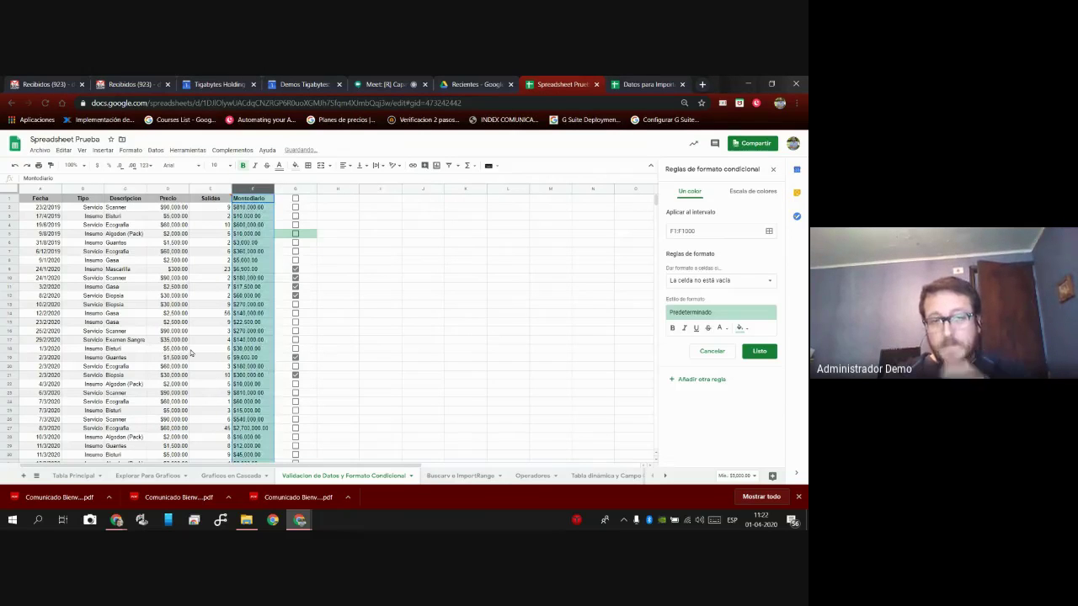
left_click(768, 232)
left_click(380, 296)
key("BackSpace")
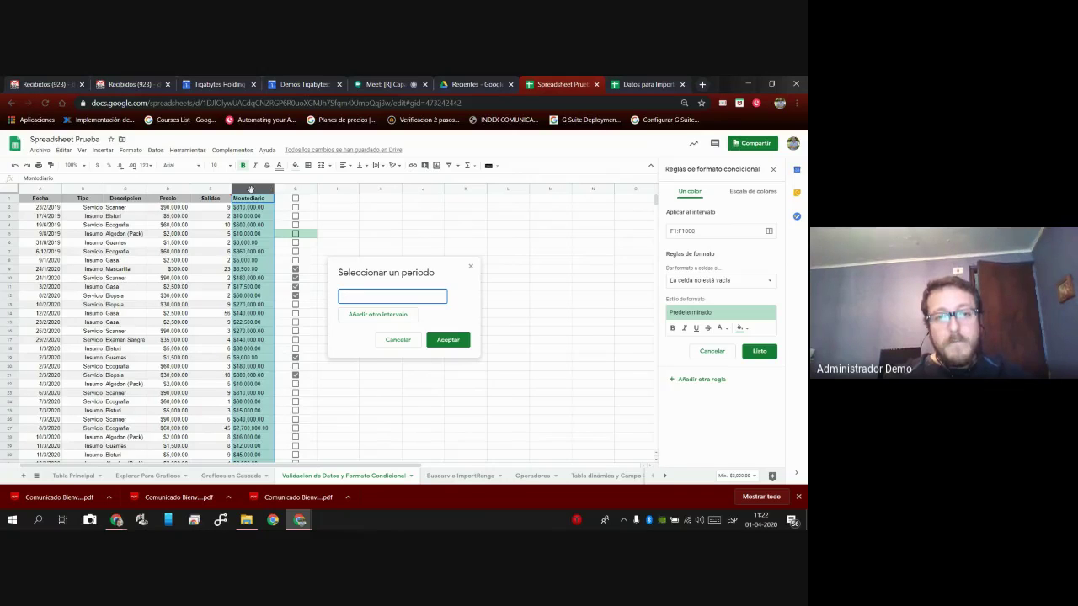
Set the rule's range to the whole Montodiario column F:F and confirm it.
left_click(253, 269)
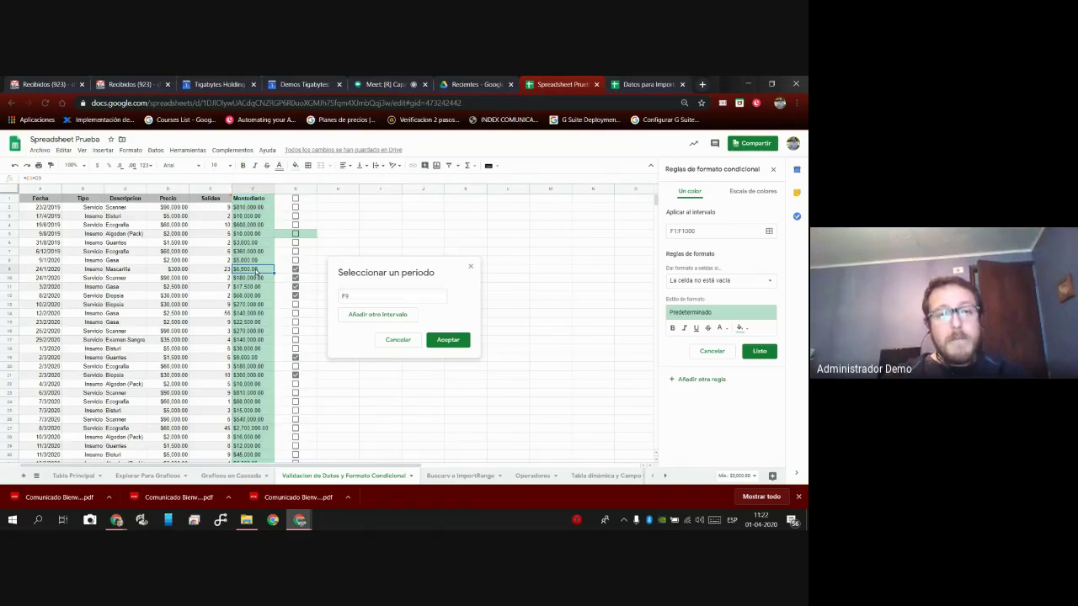
left_click(248, 188)
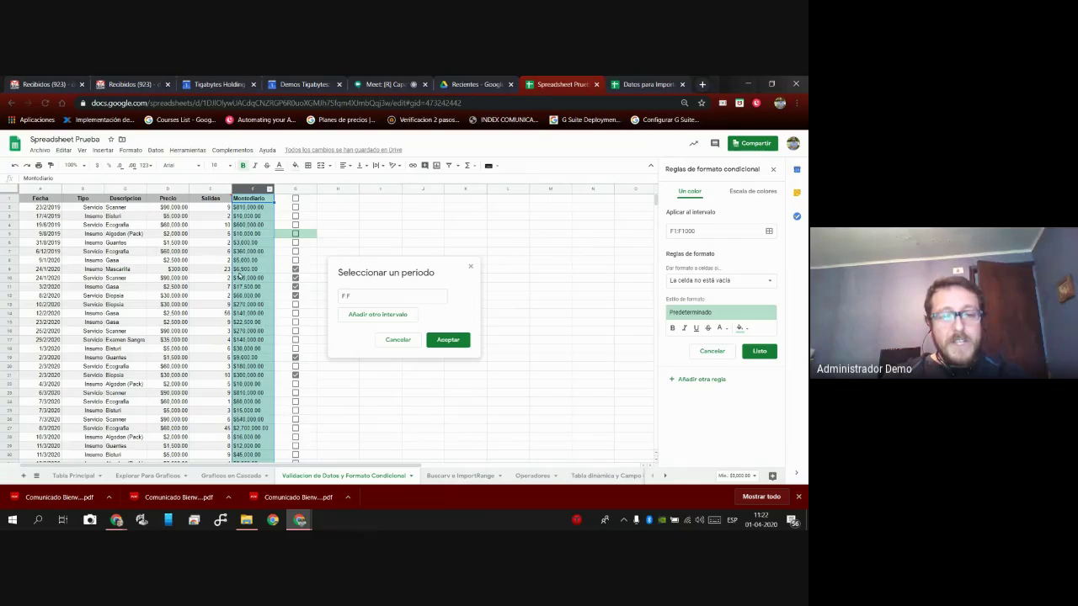
left_click(256, 251)
left_click(256, 233)
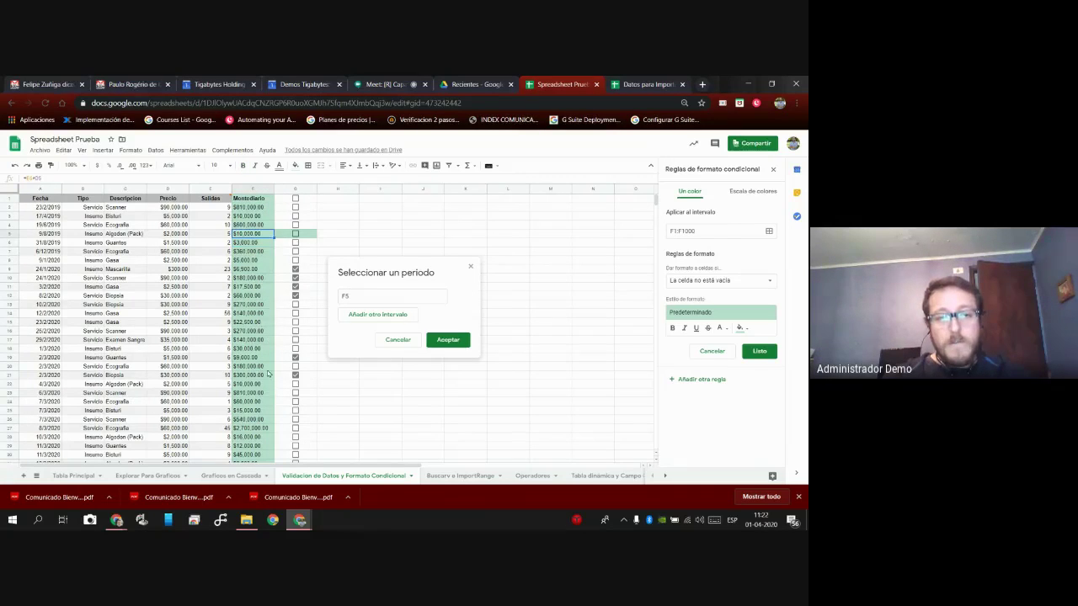
left_click_drag(257, 239, 270, 370)
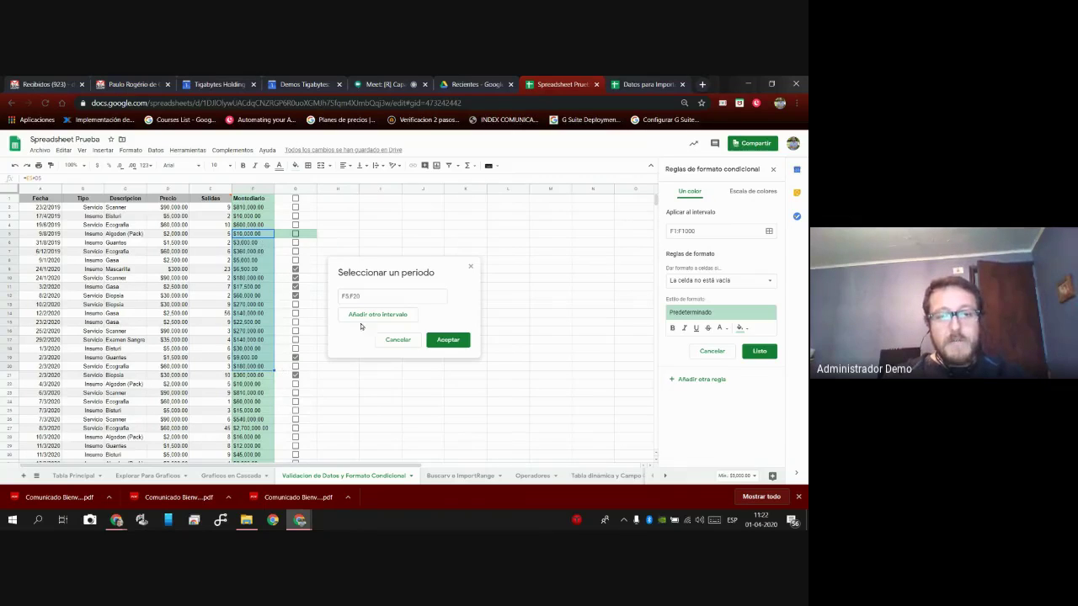
left_click(255, 190)
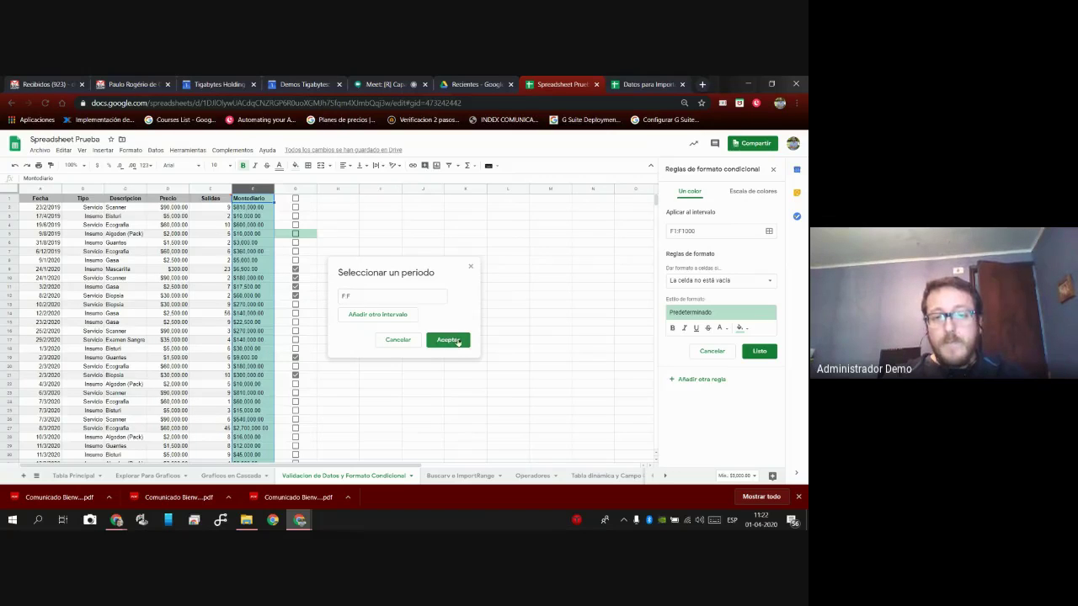
left_click(447, 339)
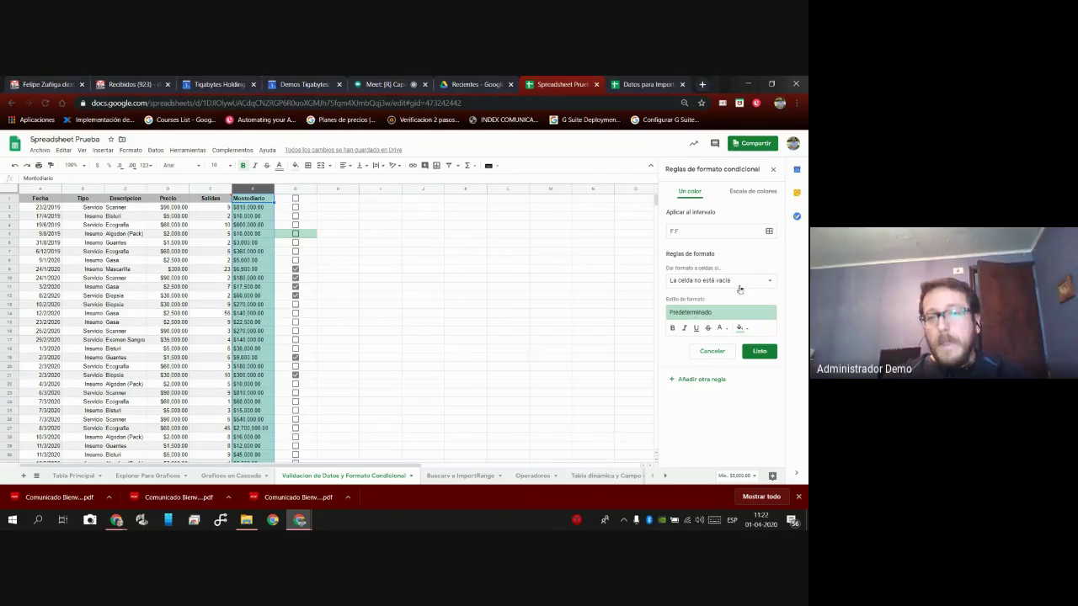
left_click(763, 282)
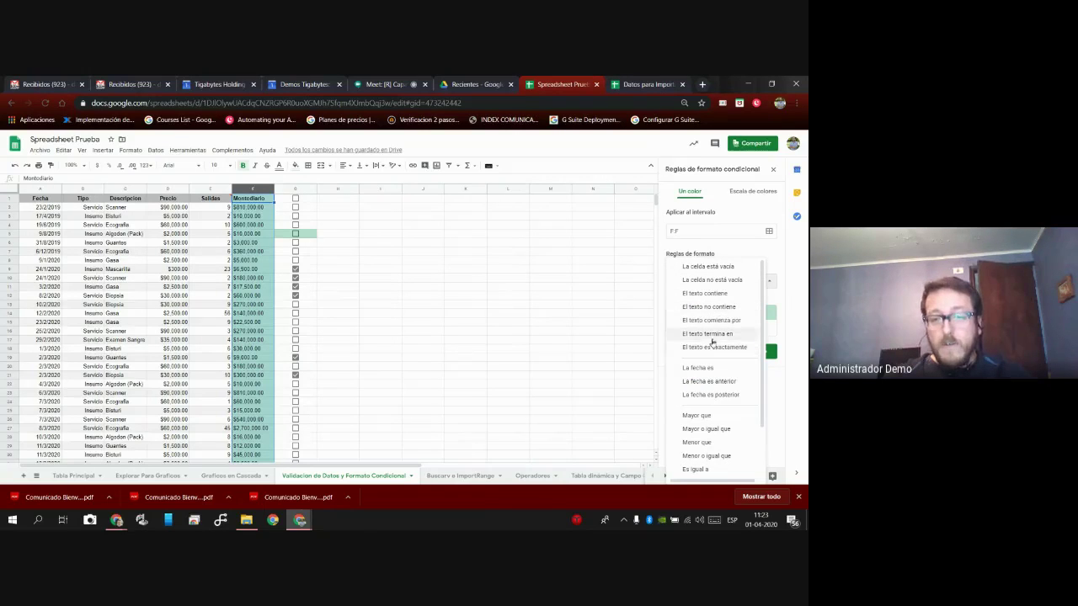
left_click(635, 305)
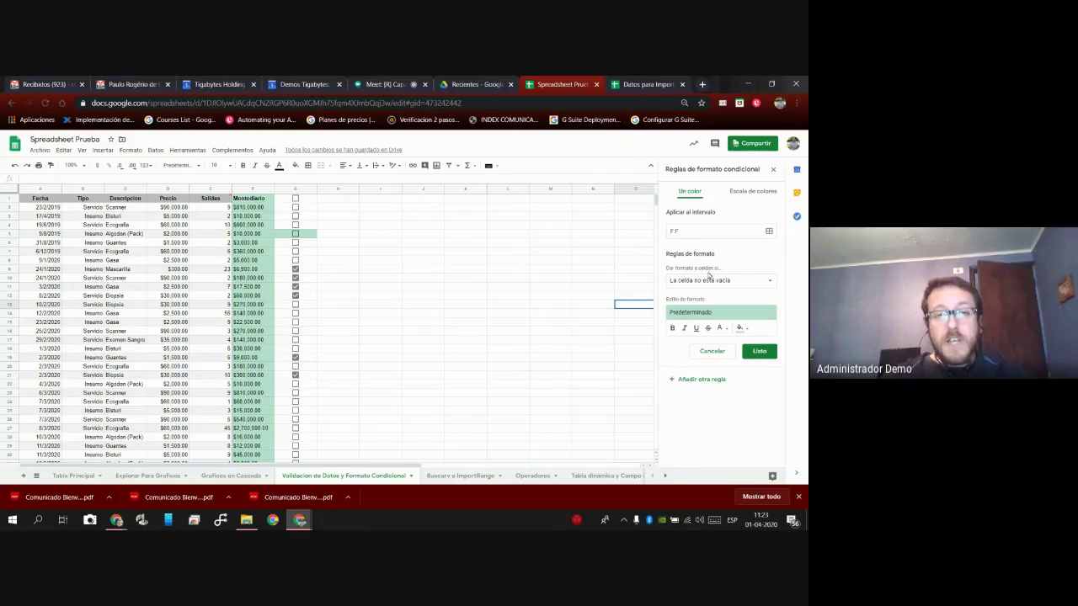
Switch the rule to a red preset colour scale with a fixed-number minimum of 0.
left_click(755, 193)
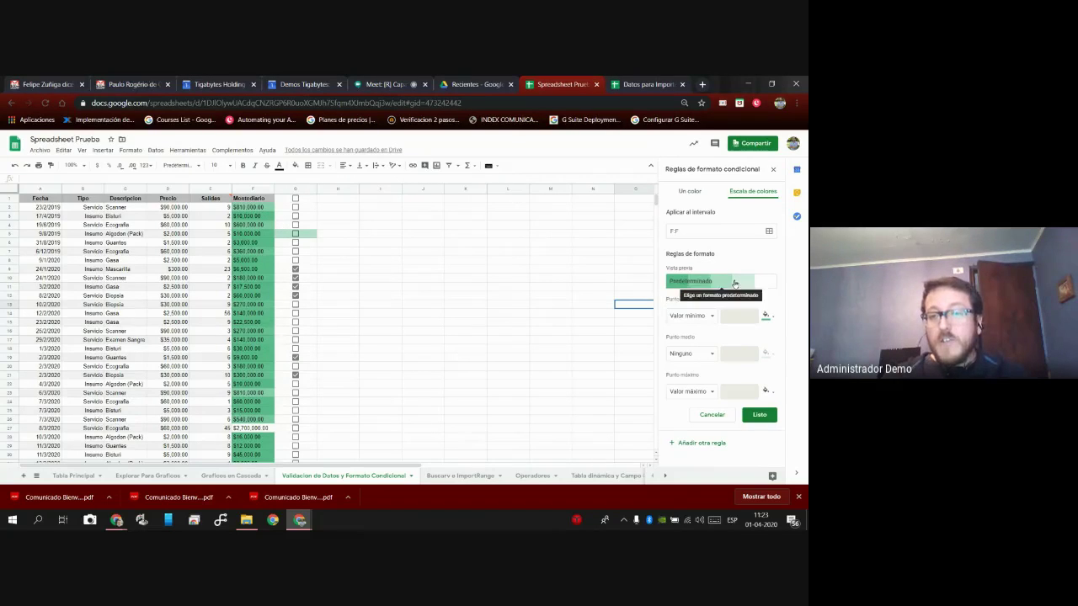
left_click(728, 283)
left_click(757, 307)
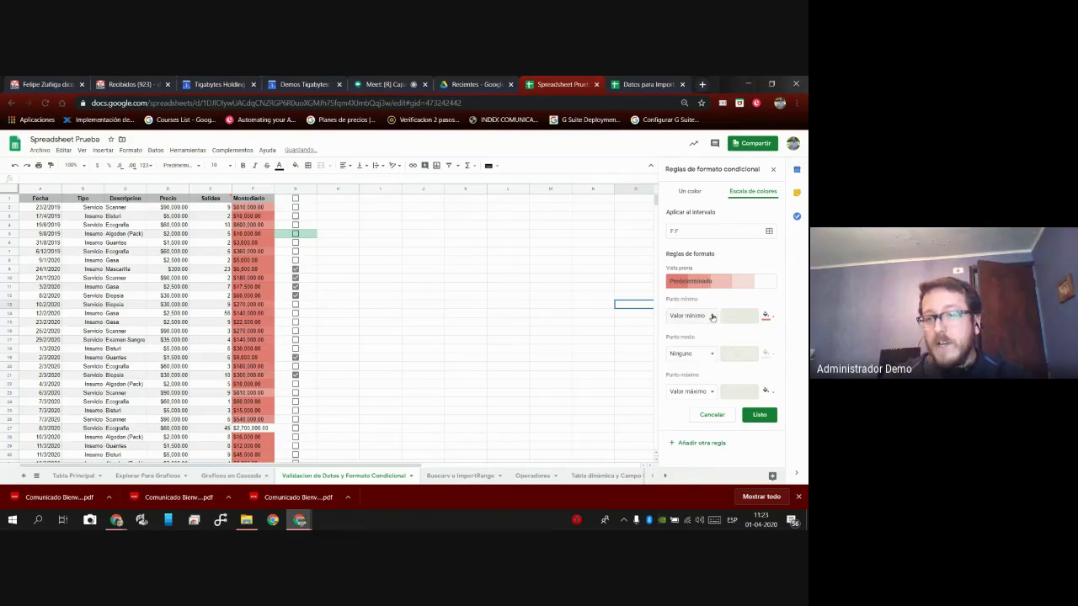
left_click(713, 316)
left_click(690, 330)
left_click(741, 315)
type("3000")
key("BackSpace")
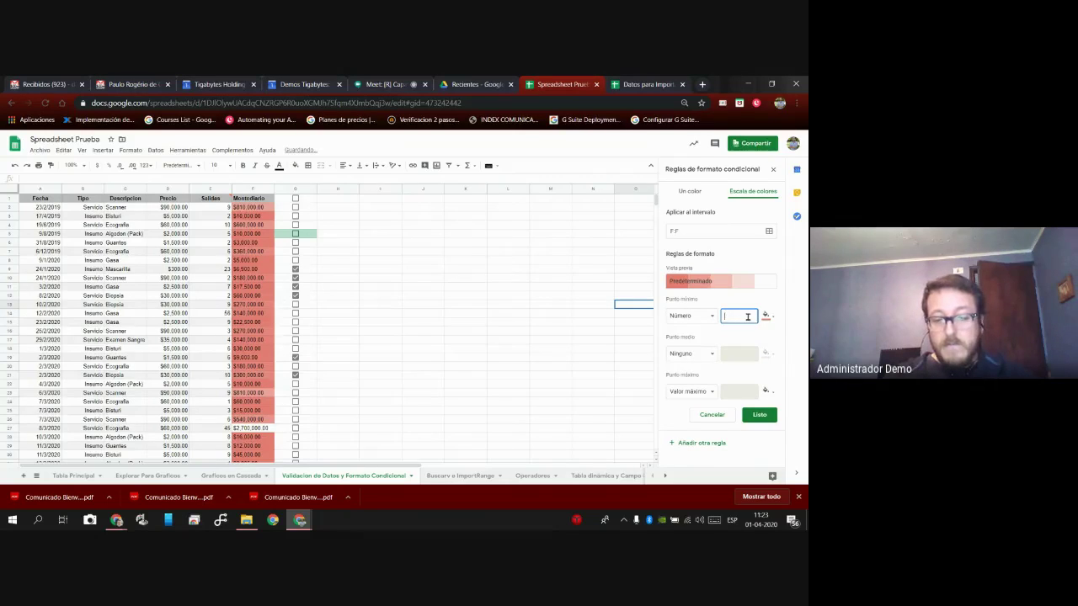
Set number midpoint 45000 and maximum 2700000 in white, then save the colour scale.
left_click(710, 354)
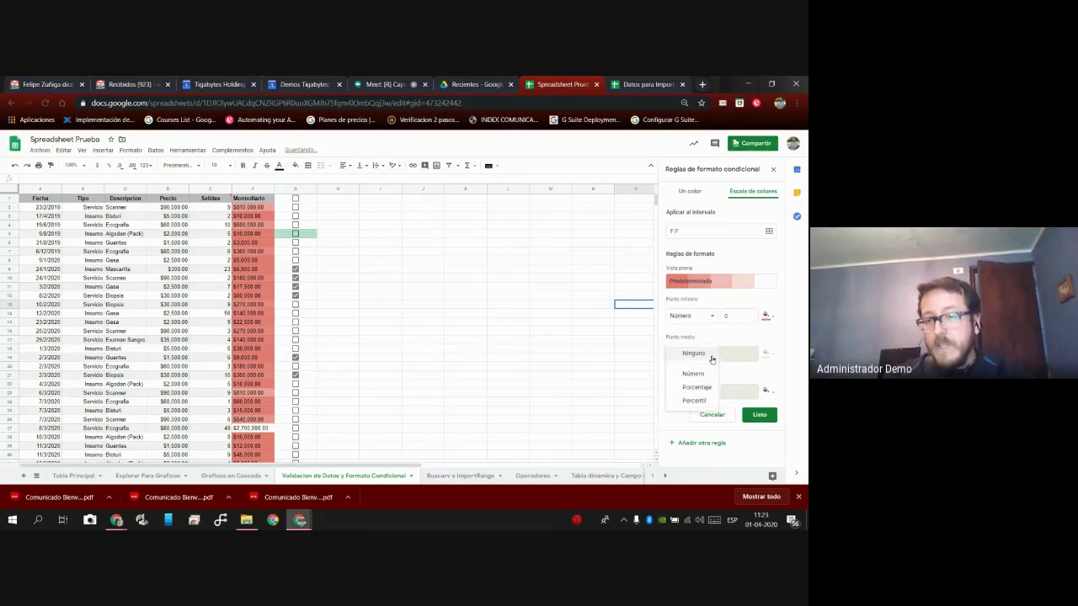
left_click(695, 374)
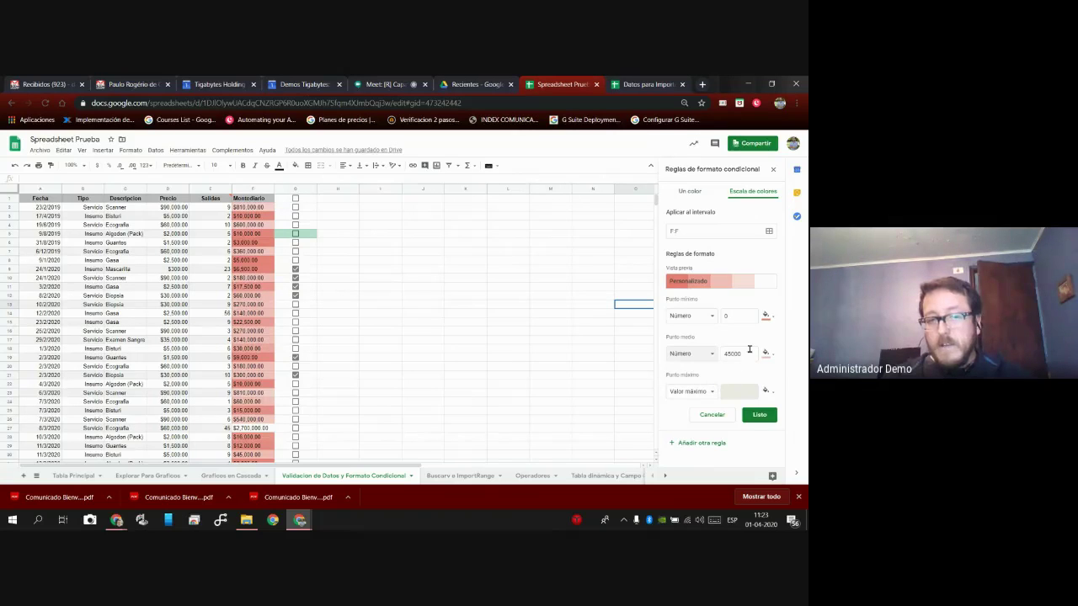
left_click(712, 392)
left_click(686, 408)
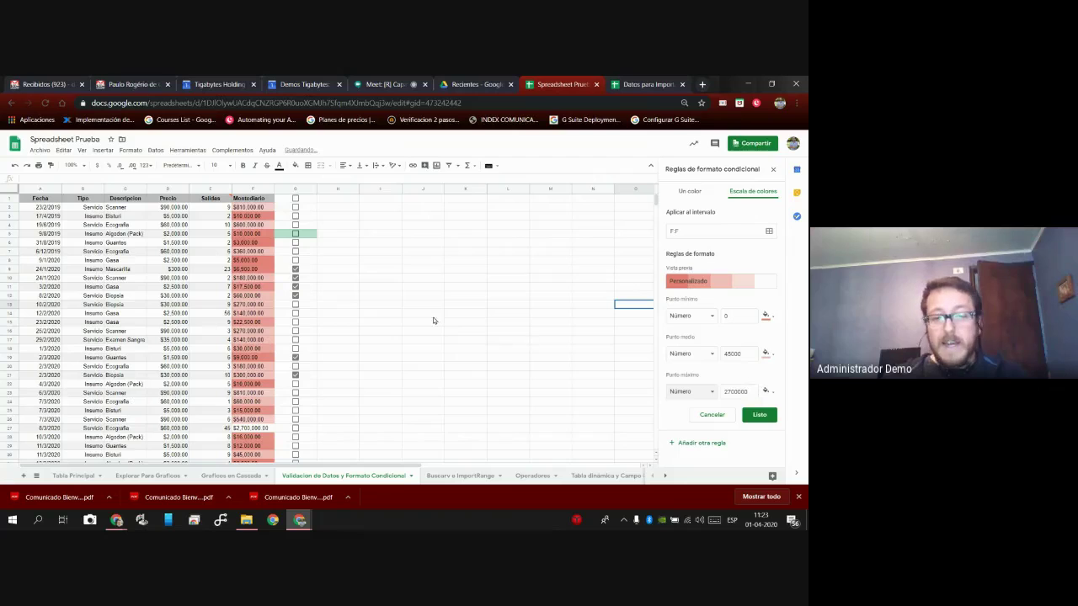
left_click(765, 392)
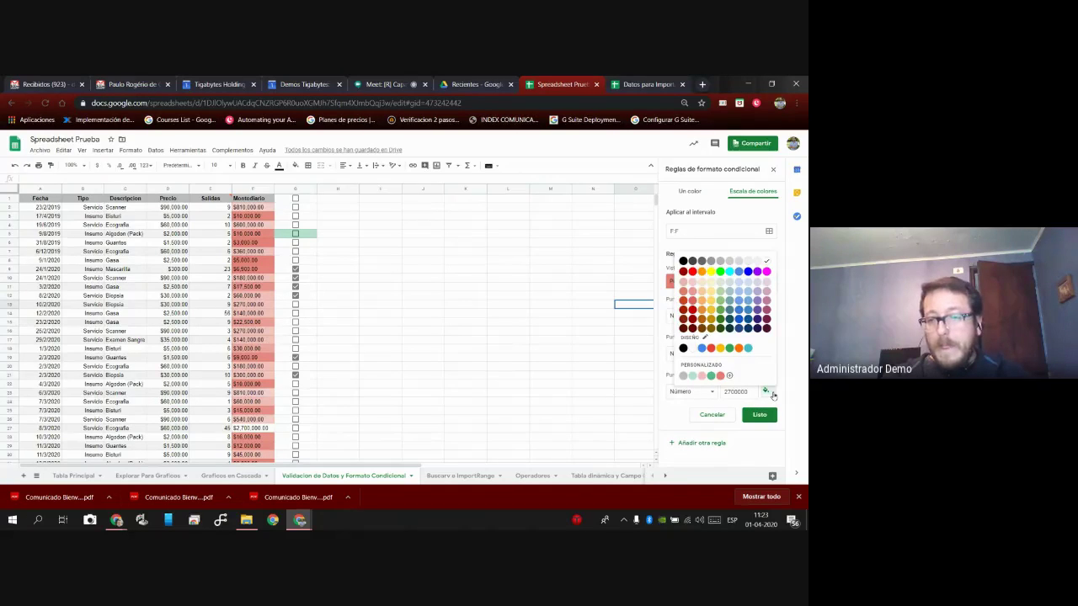
left_click(692, 348)
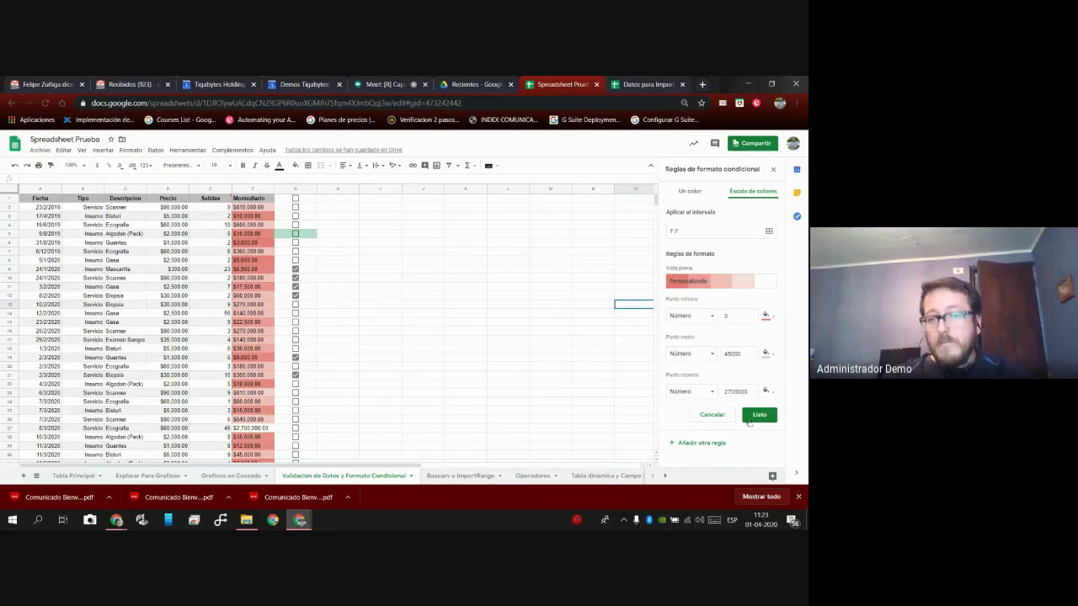
left_click(760, 415)
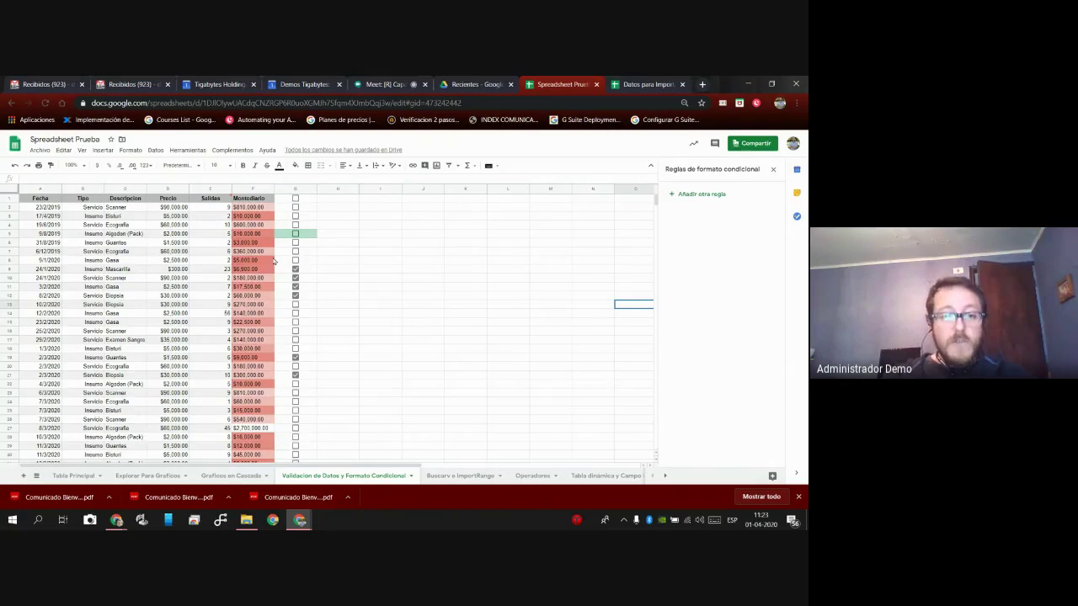
scroll(273, 262, "down", 3)
scroll(280, 299, "up", 3)
scroll(281, 299, "down", 3)
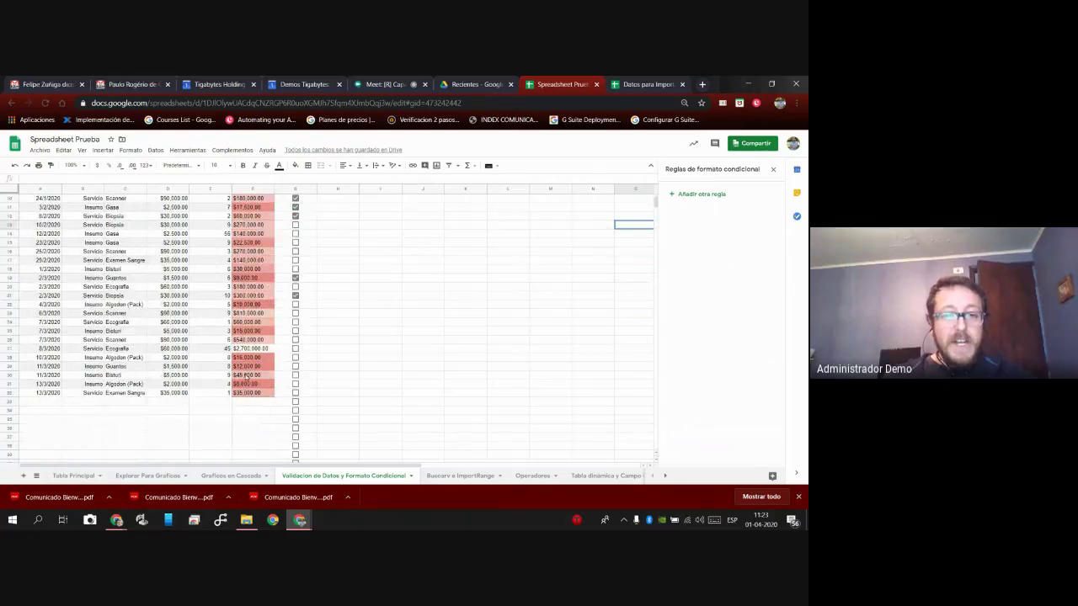
scroll(258, 320, "up", 3)
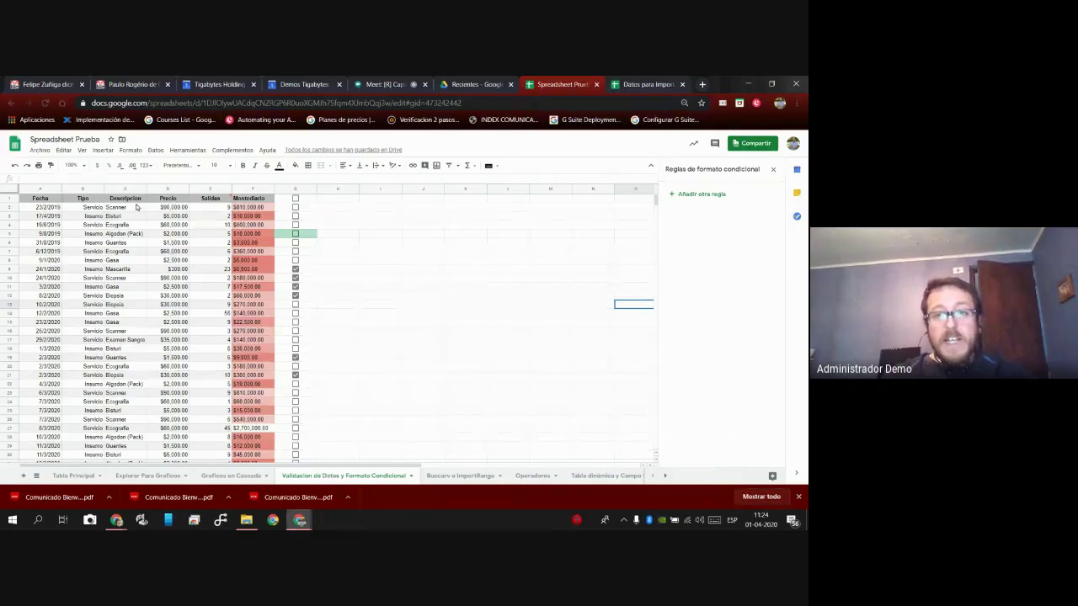
left_click(389, 85)
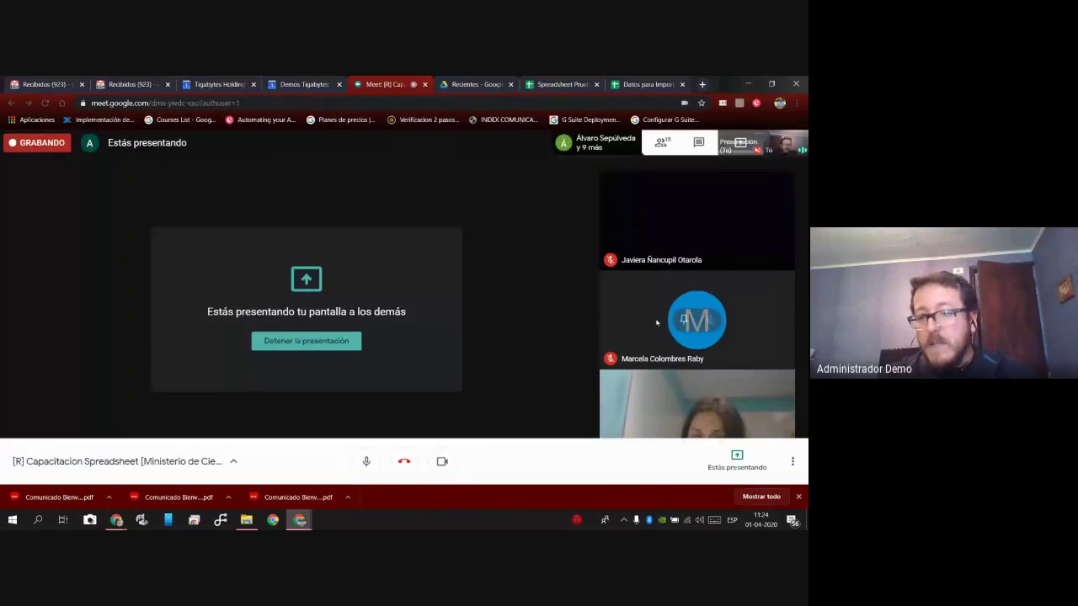
left_click(543, 84)
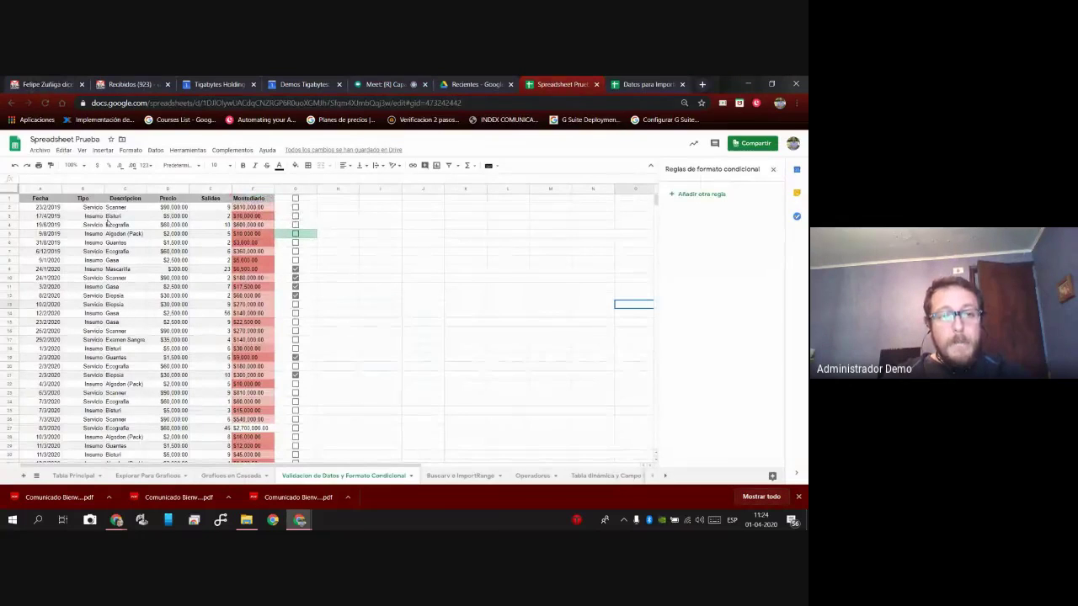
left_click(84, 188)
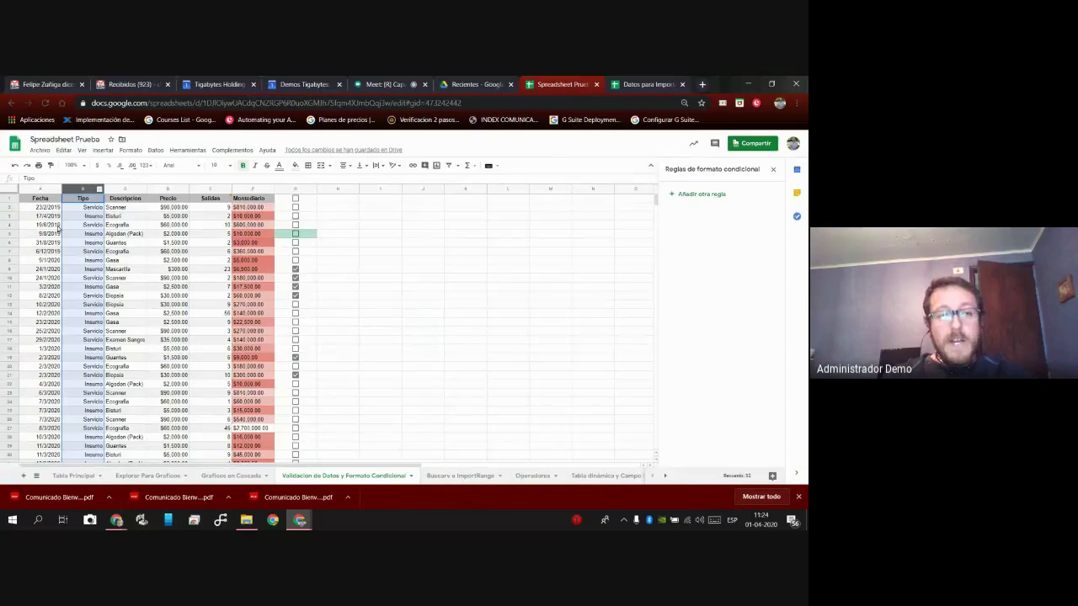
left_click(10, 235)
left_click_drag(128, 253, 141, 395)
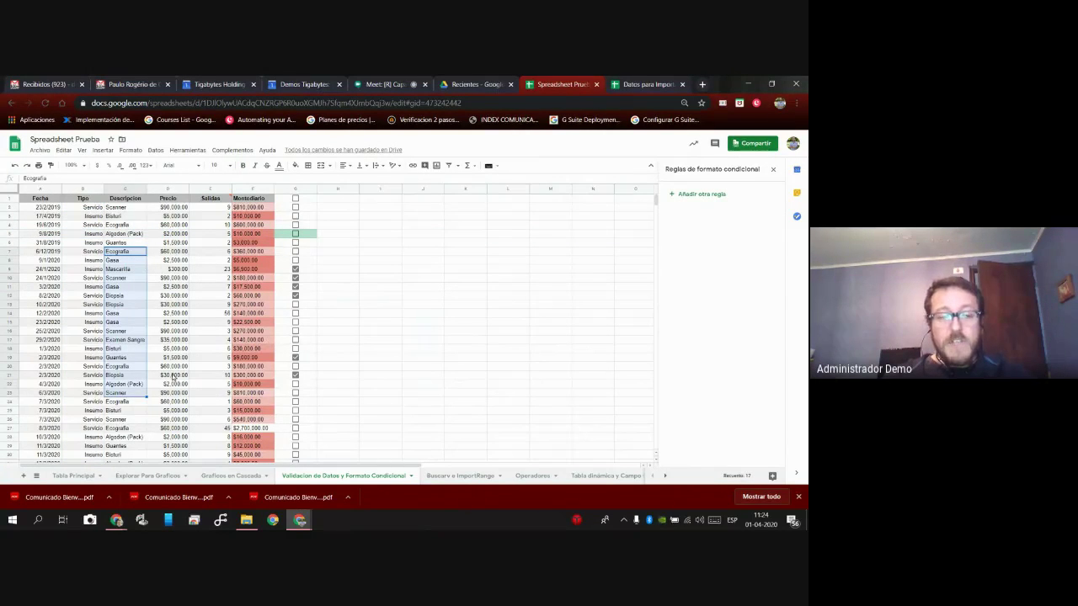
left_click(124, 188)
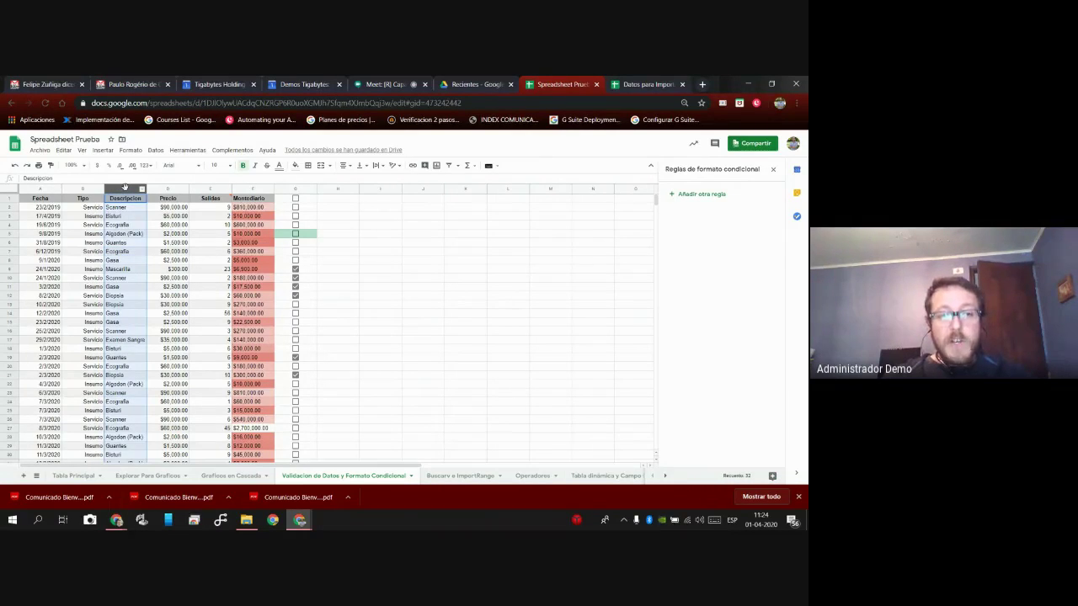
Protect column C with description 'Proteccion de Descripcion' and set its editing permissions.
right_click(124, 188)
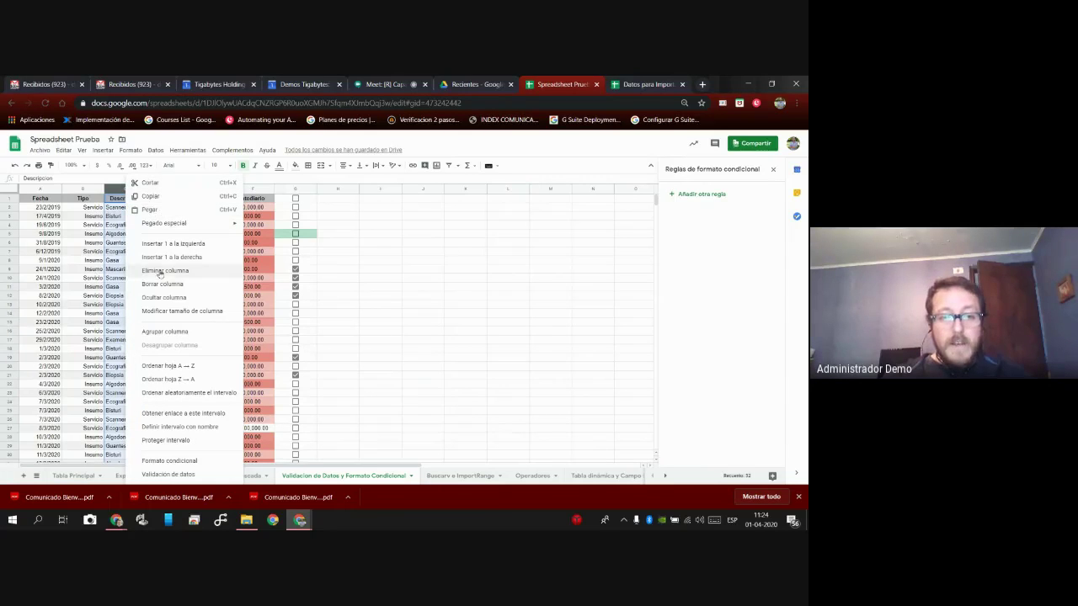
left_click(189, 441)
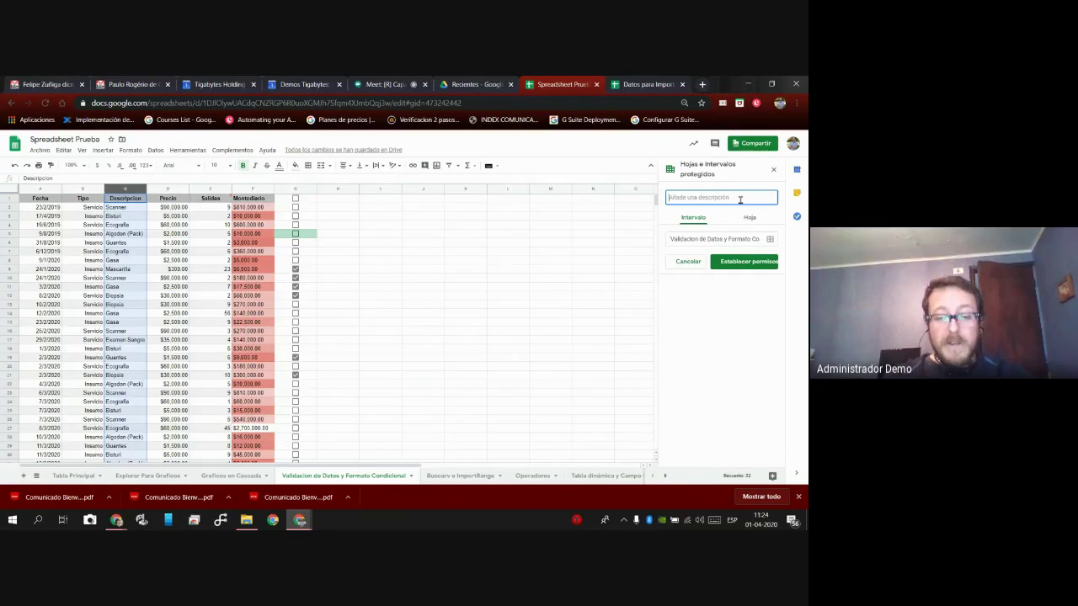
type("Rroteccion d")
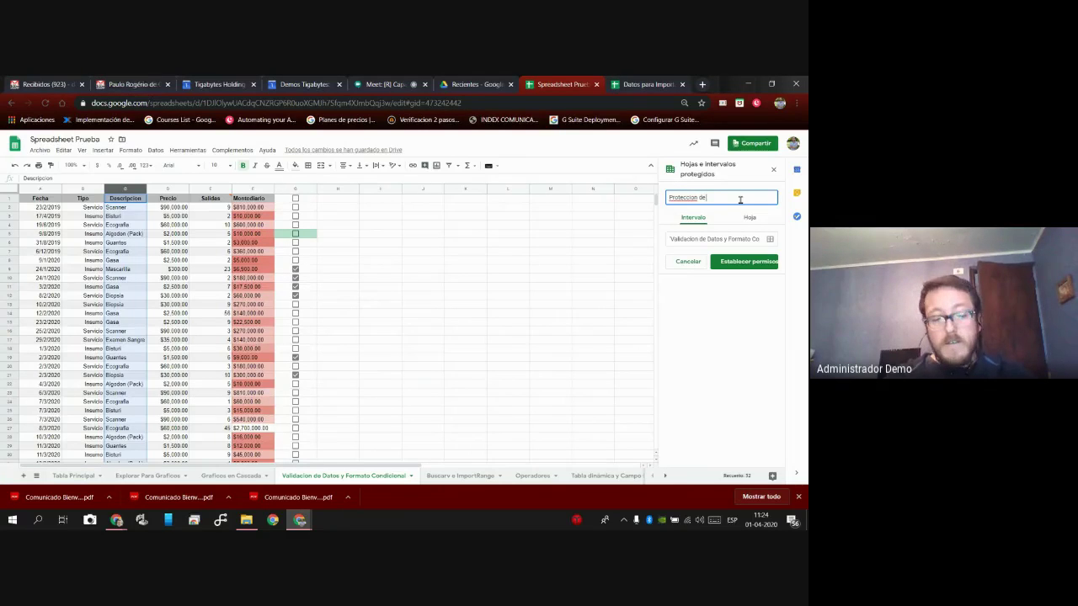
type("e Descripcion")
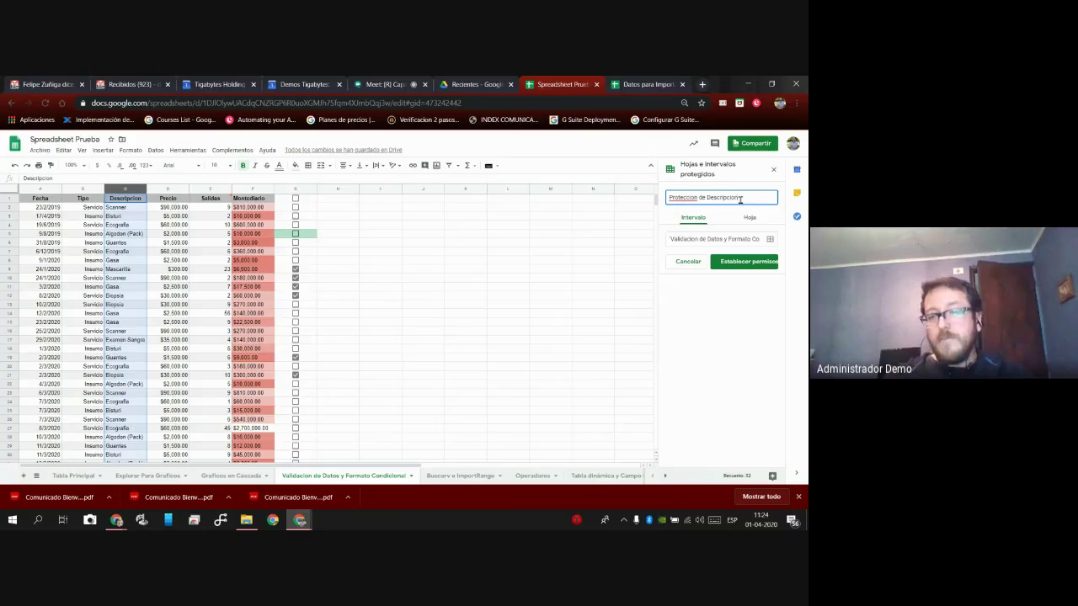
left_click(741, 263)
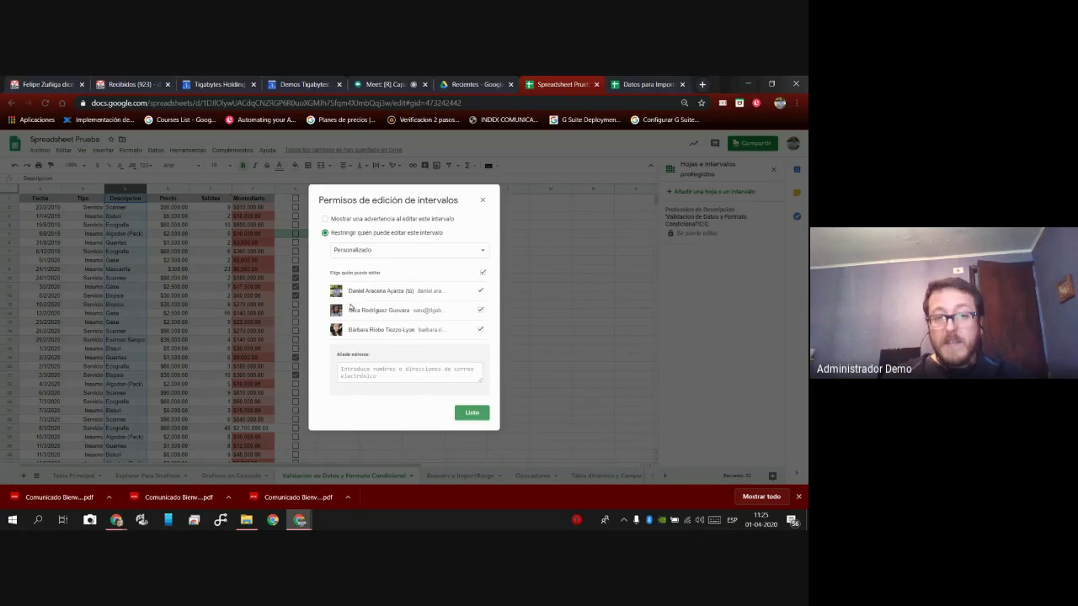
Restrict editing of the protected Descripcion column to Solo tú and confirm with Listo.
left_click(402, 220)
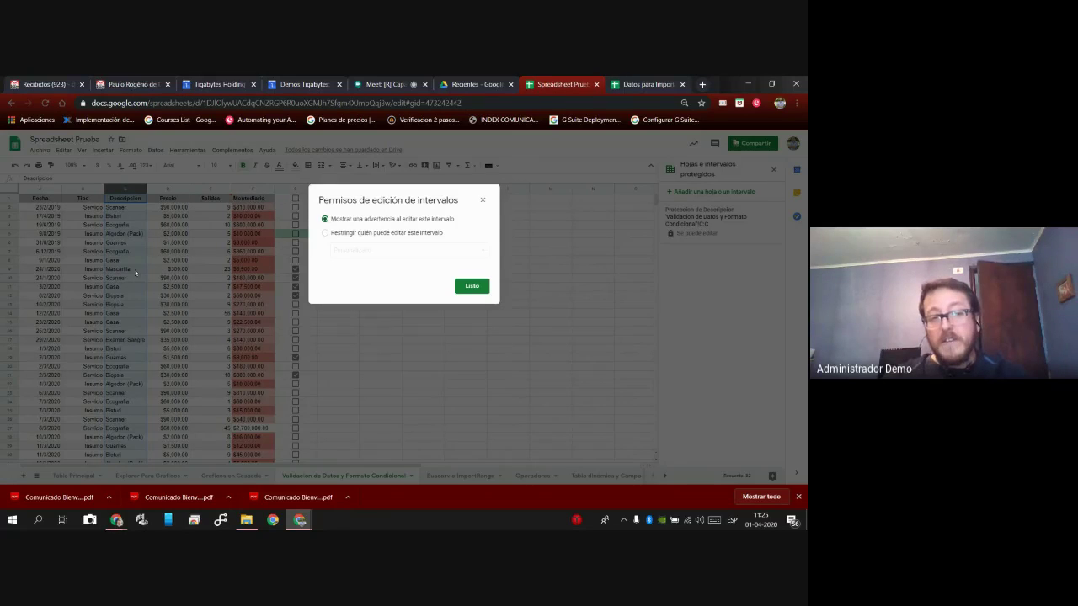
left_click(386, 234)
left_click(408, 252)
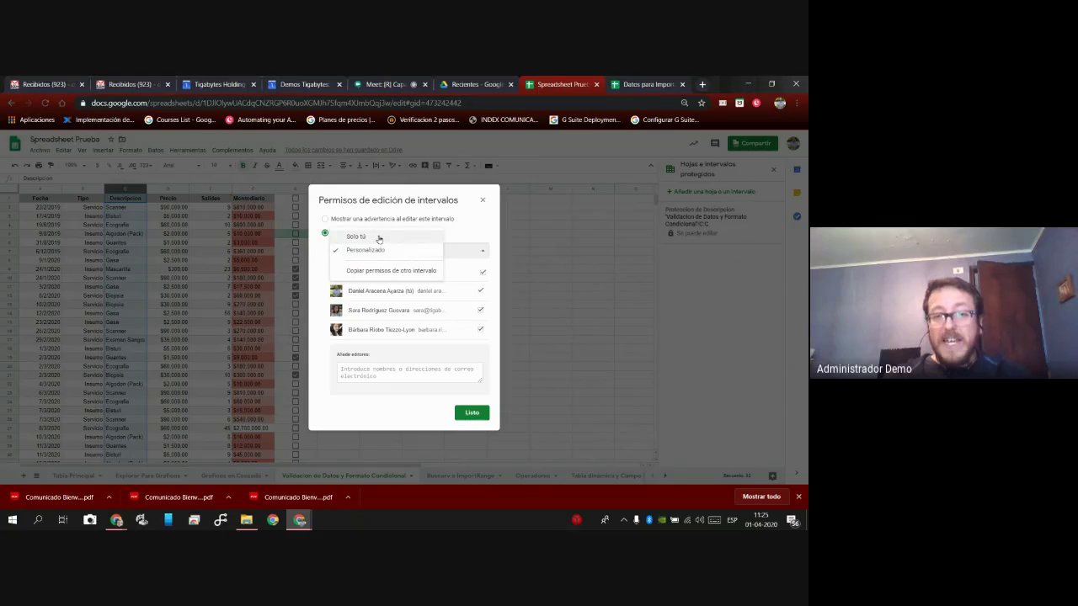
left_click(391, 239)
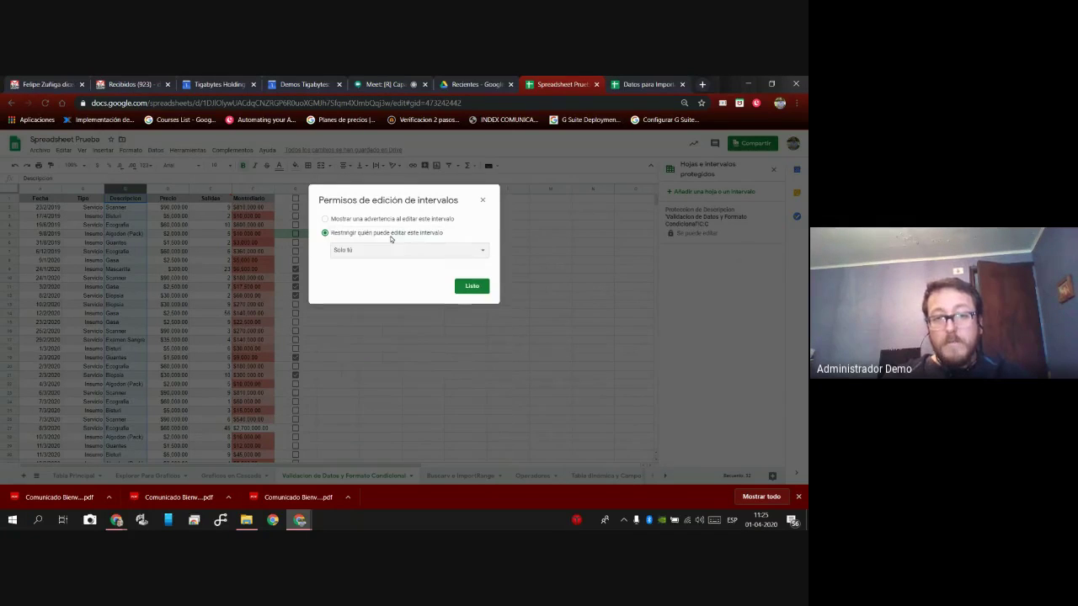
left_click(471, 287)
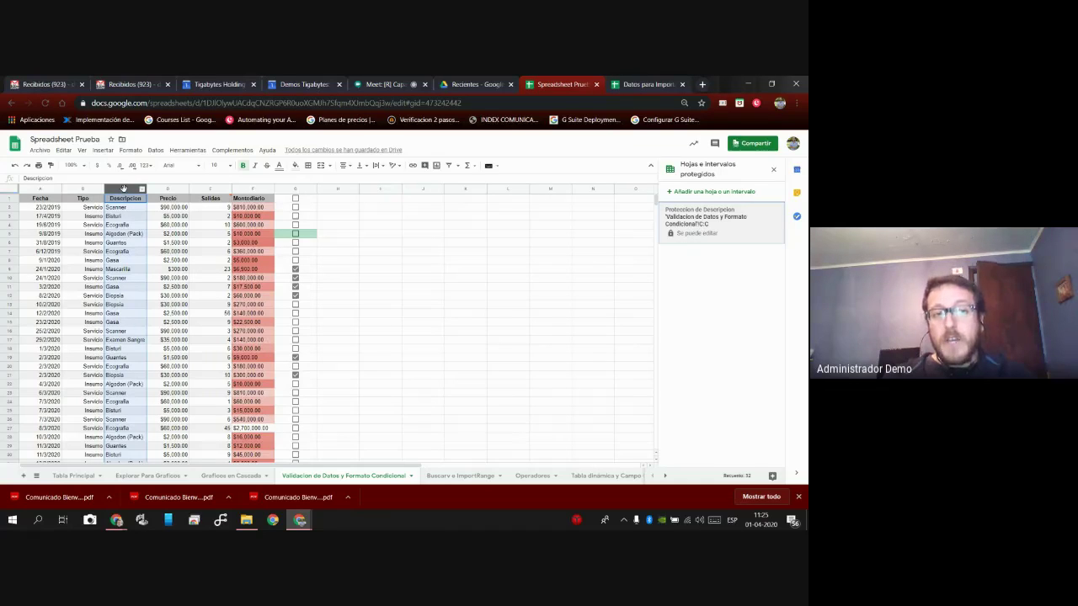
right_click(123, 189)
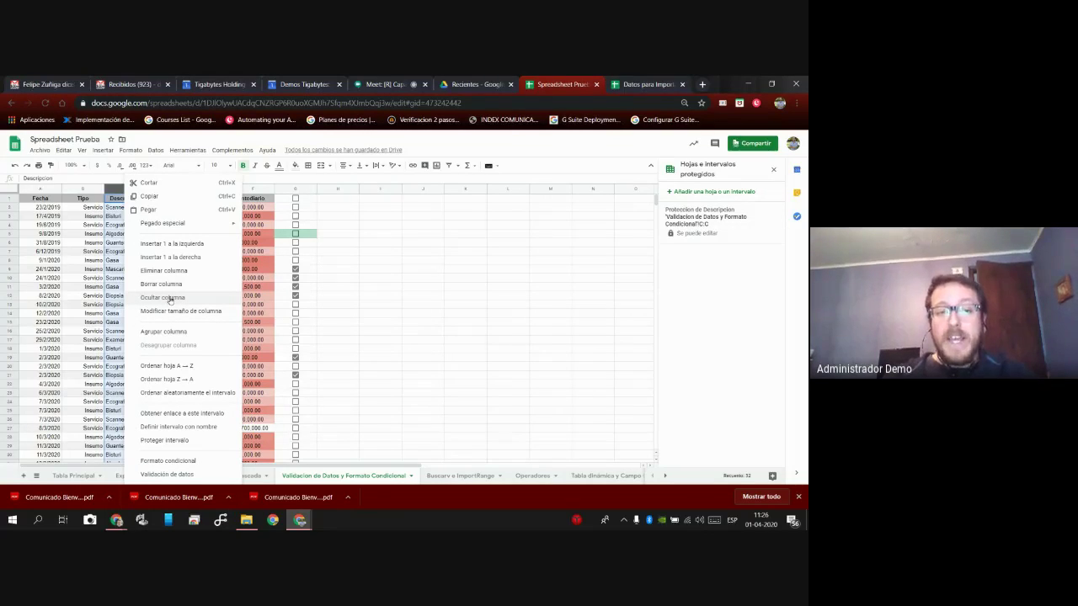
left_click(169, 301)
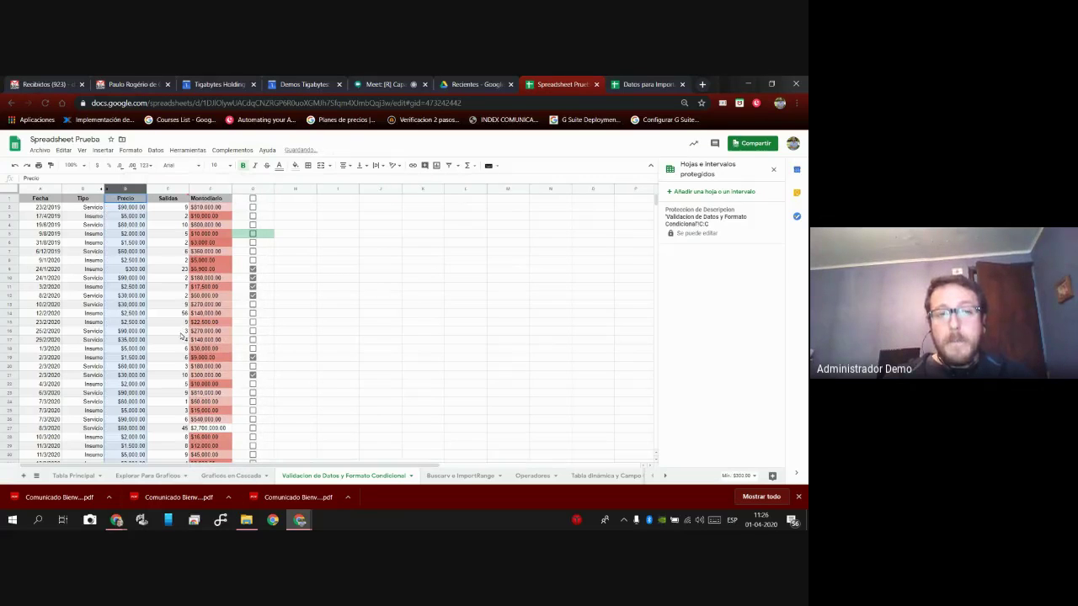
left_click(93, 260)
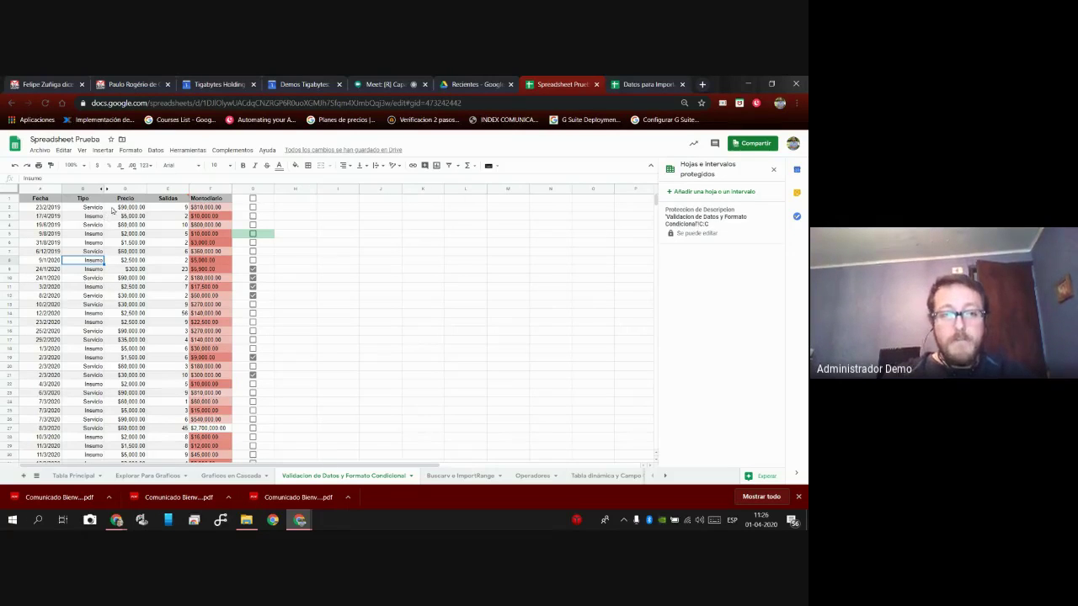
left_click(14, 166)
left_click(168, 321)
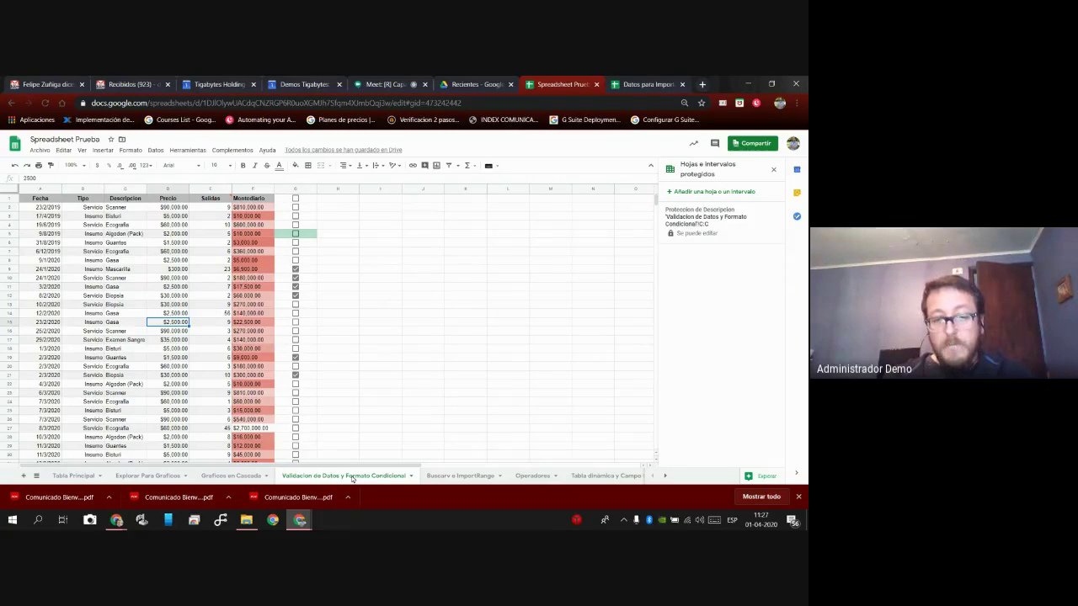
right_click(351, 478)
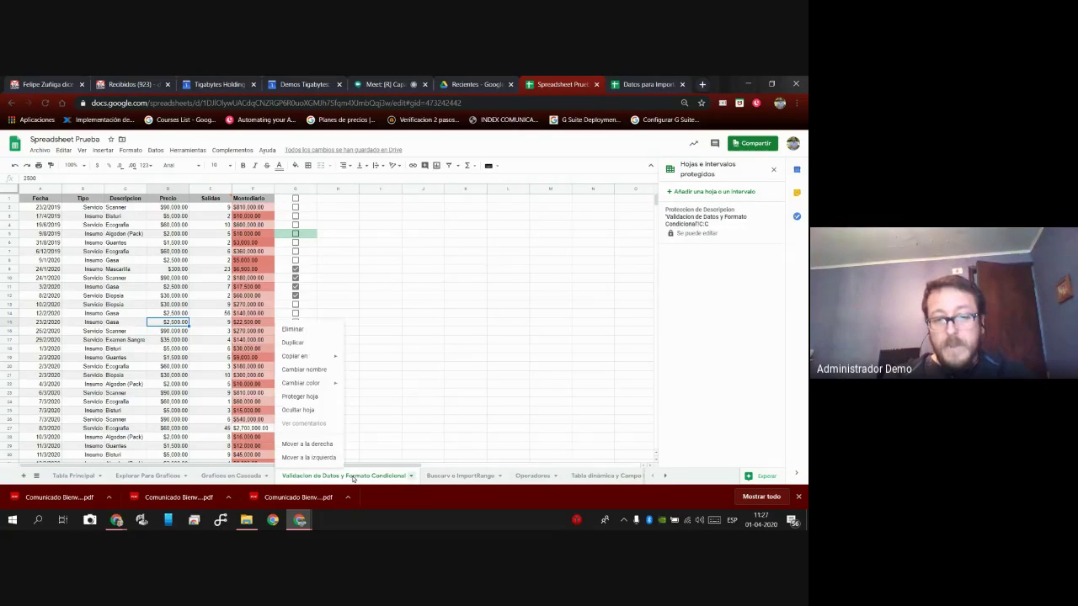
left_click(320, 413)
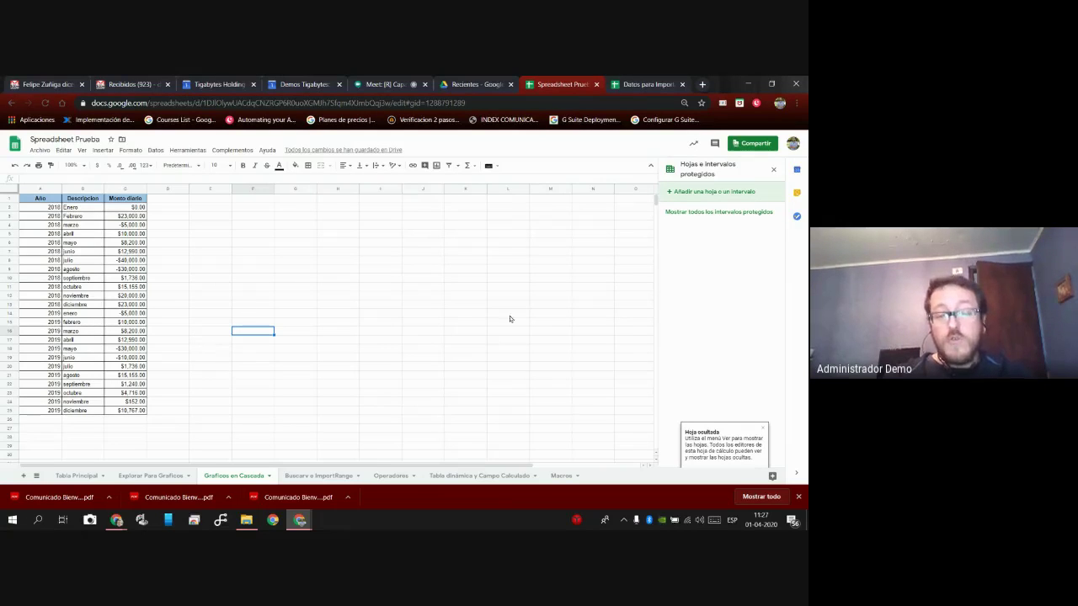
left_click(81, 151)
mouse_move(109, 254)
left_click(214, 261)
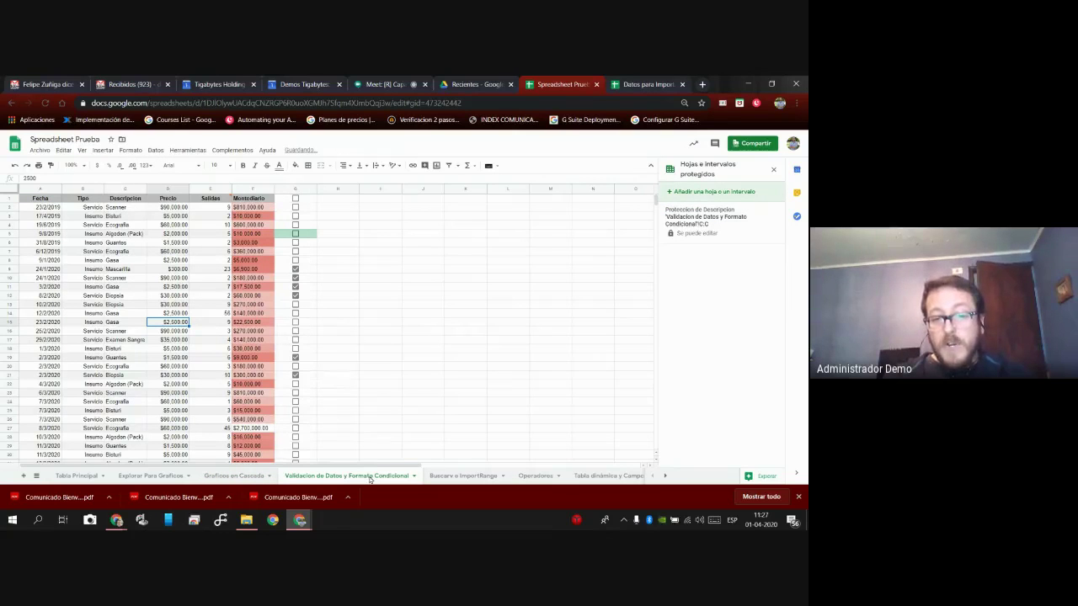
Protect the entire Validacion de Datos y Formato Condicional sheet with editing limited to Solo tú.
right_click(370, 479)
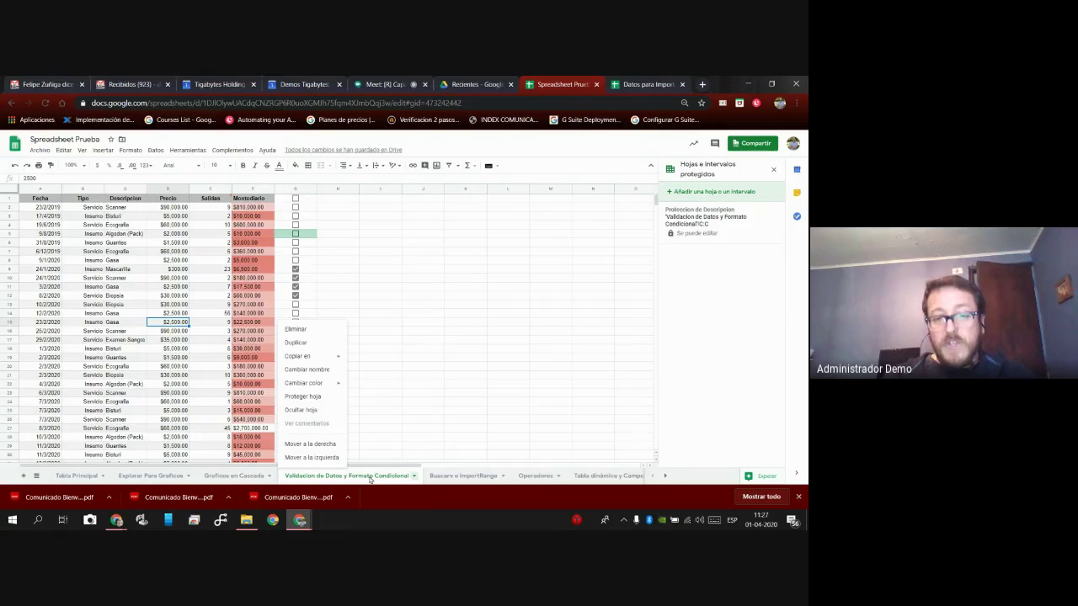
left_click(302, 397)
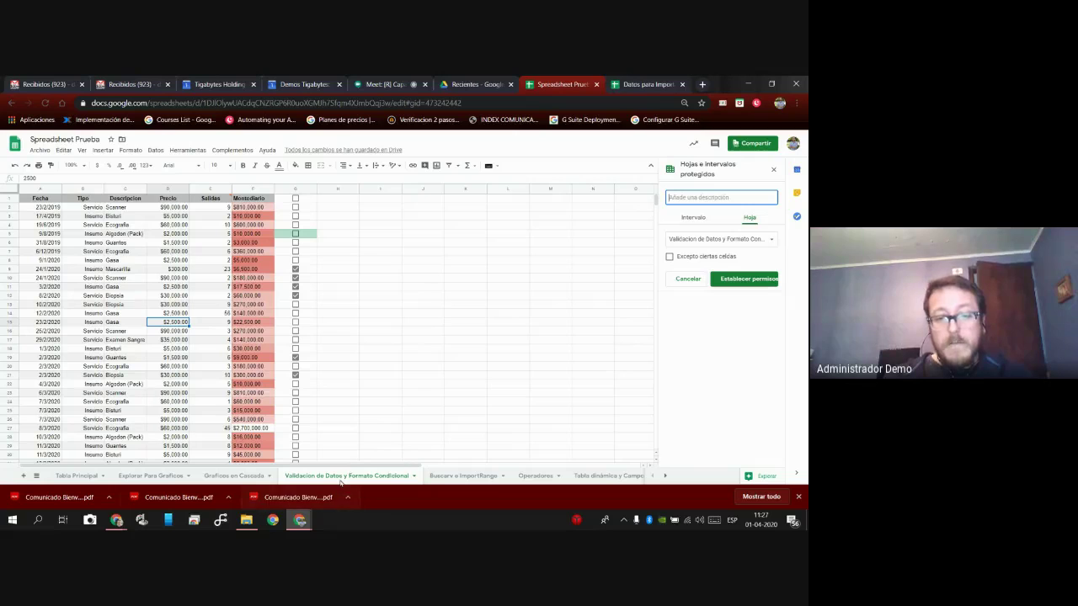
left_click(745, 279)
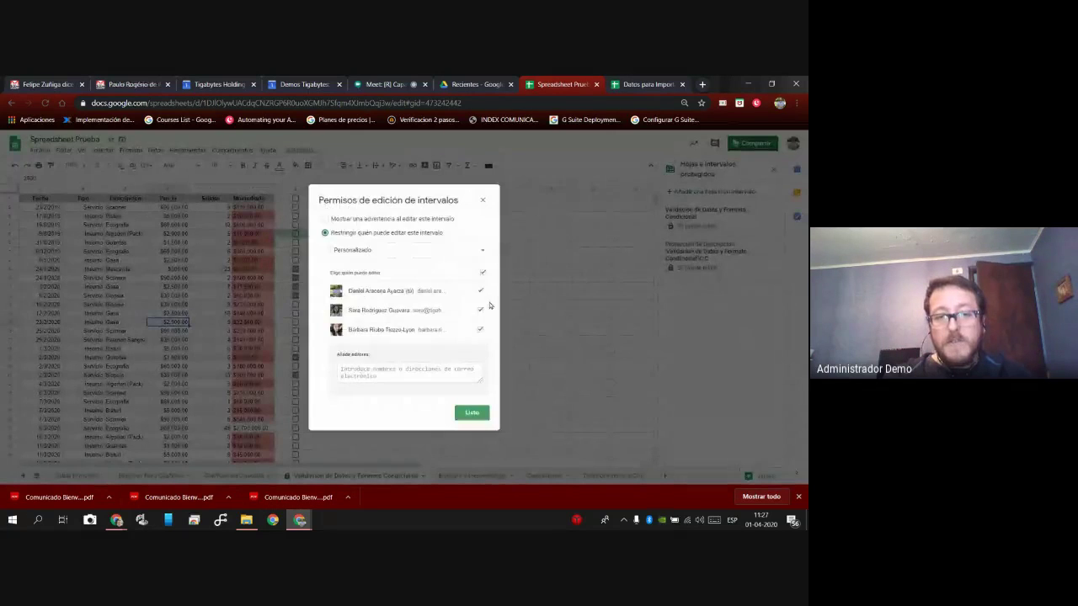
left_click(426, 253)
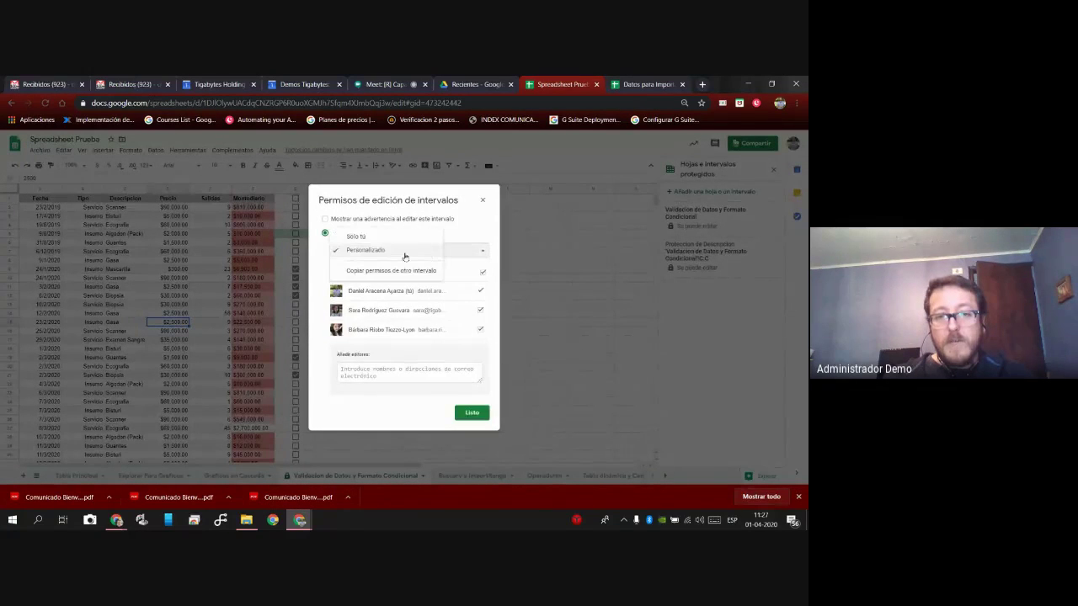
left_click(390, 238)
left_click(472, 286)
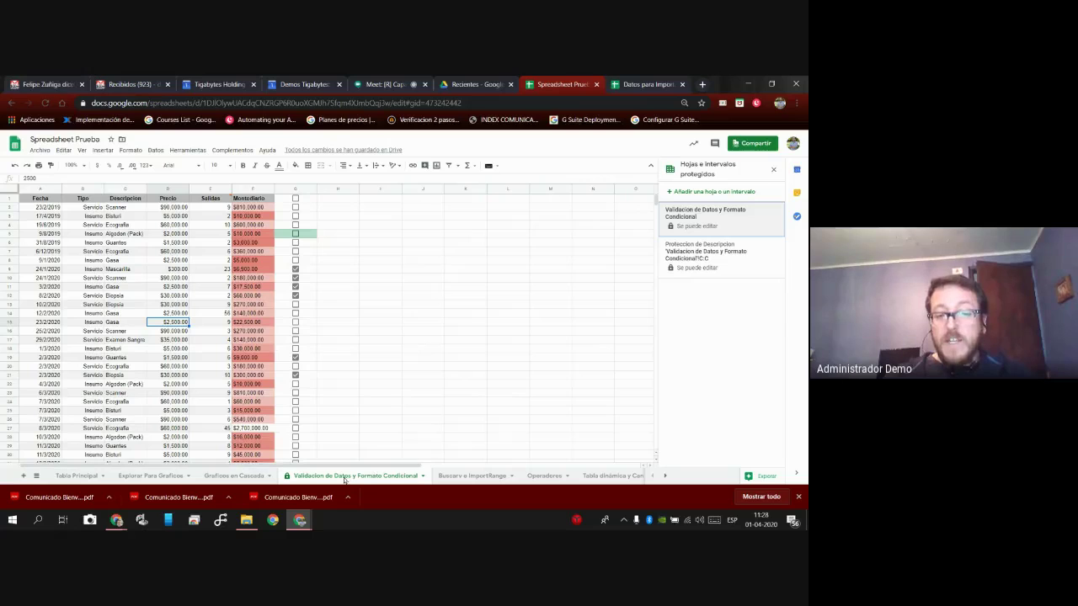
right_click(380, 481)
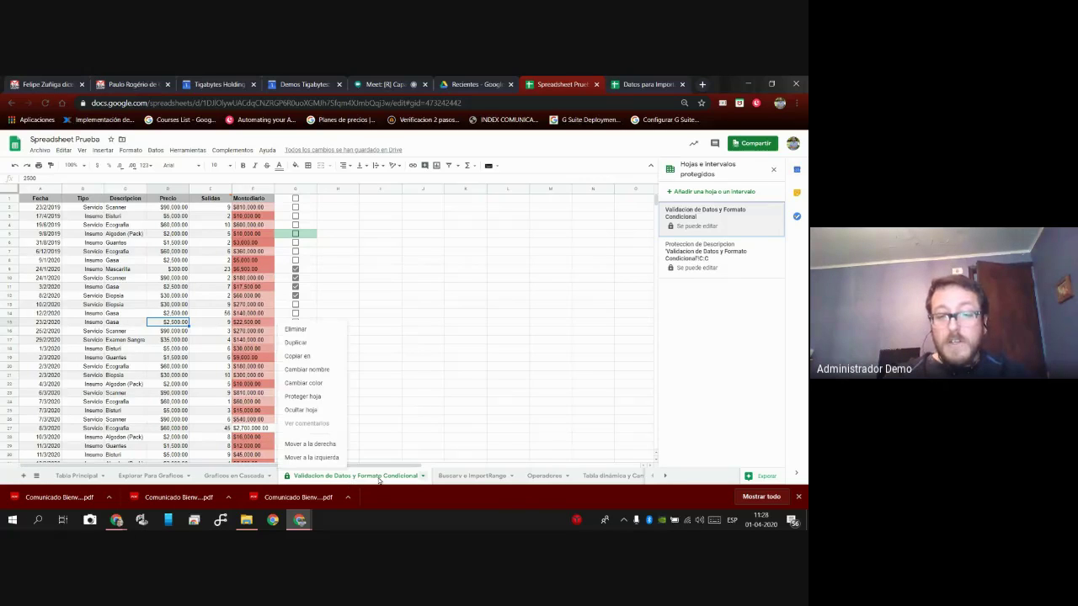
left_click(325, 411)
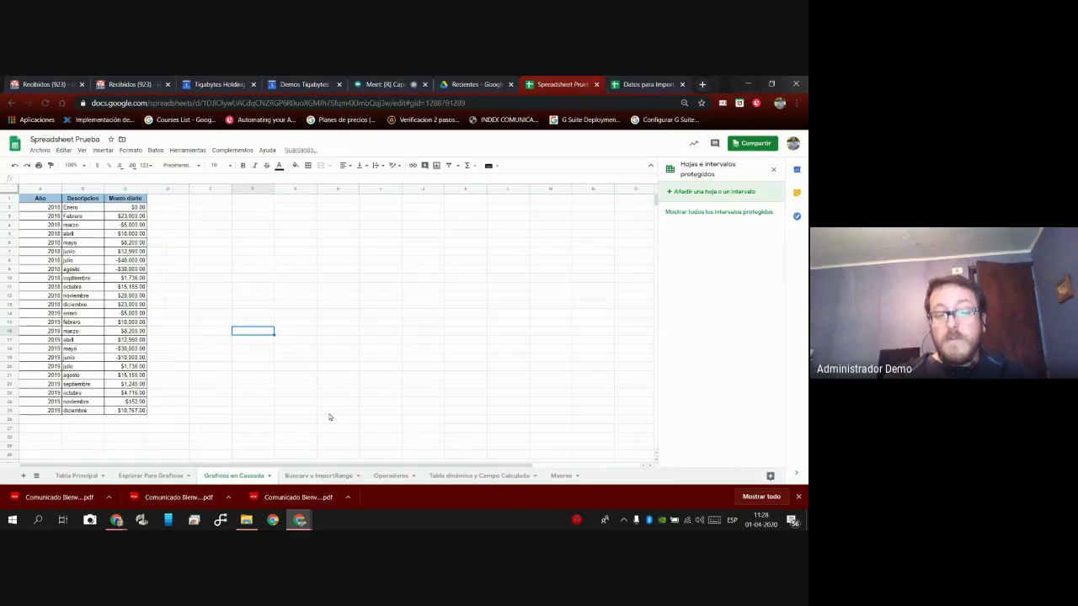
left_click(83, 150)
mouse_move(108, 255)
left_click(215, 256)
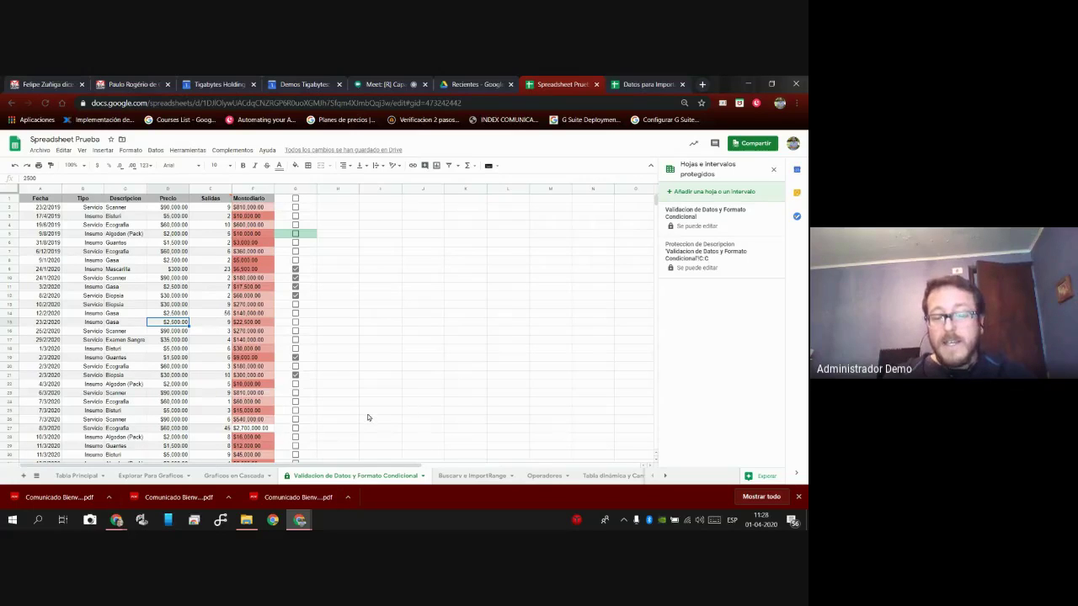
Delete the whole-sheet protection from the Validacion sheet.
right_click(363, 481)
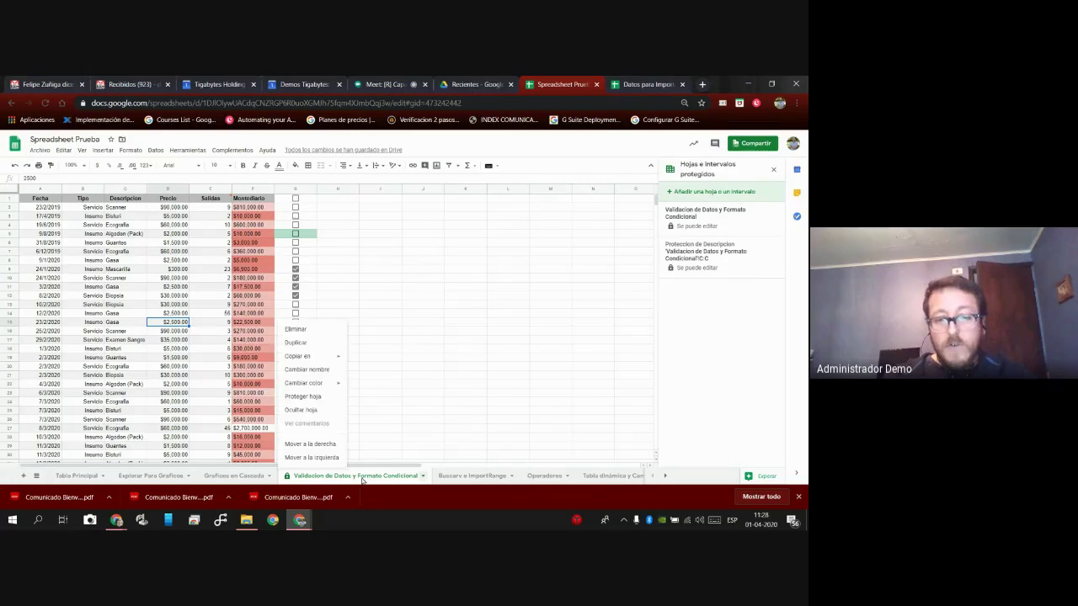
left_click(303, 395)
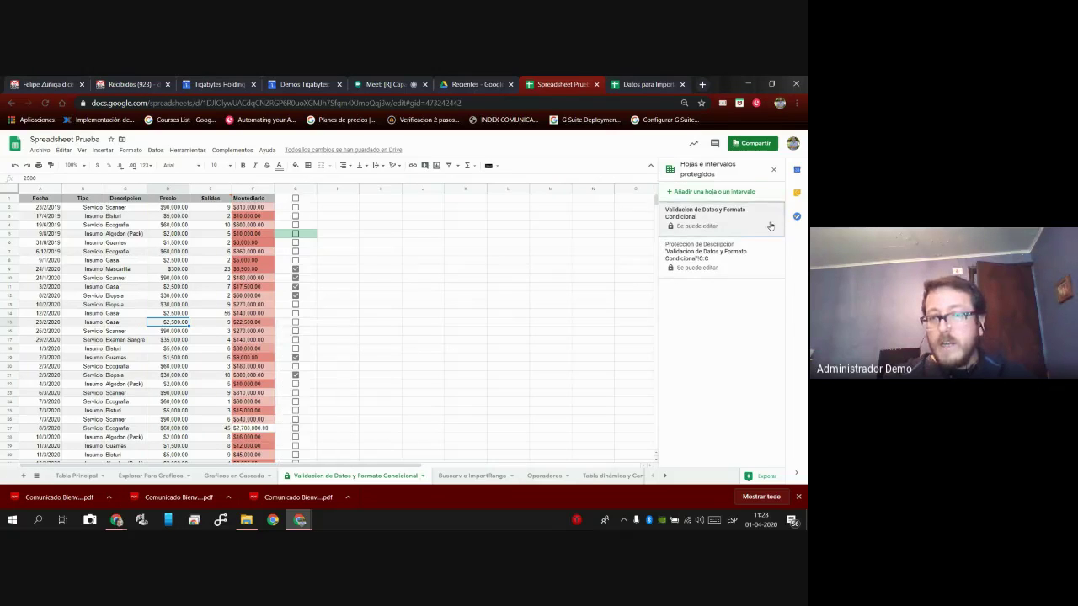
left_click(771, 197)
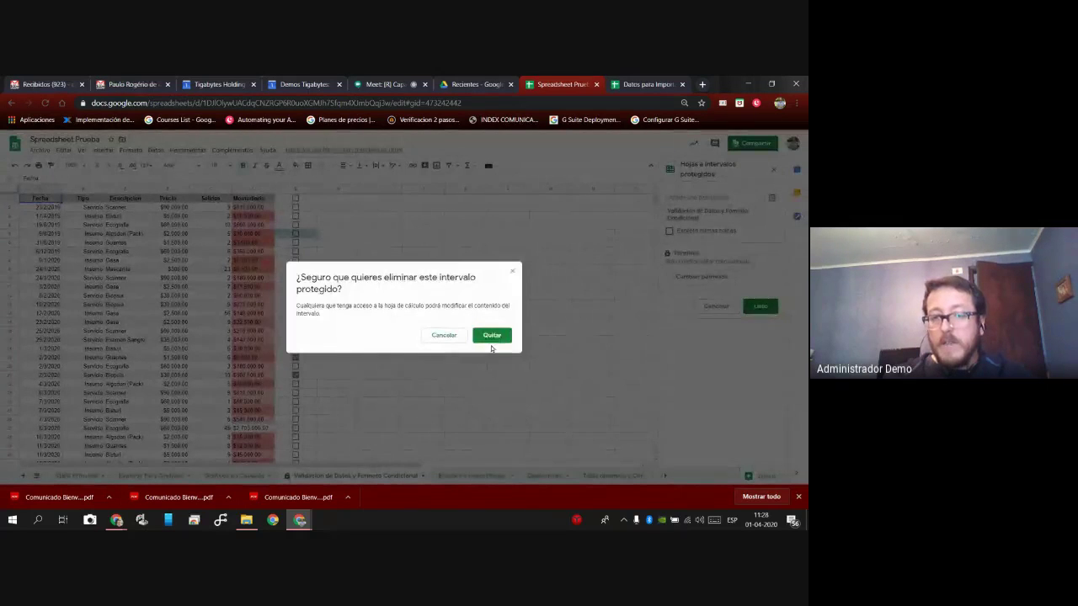
left_click(497, 342)
Remove the Descripcion column protection and switch back to the Google Meet presentation.
left_click(707, 217)
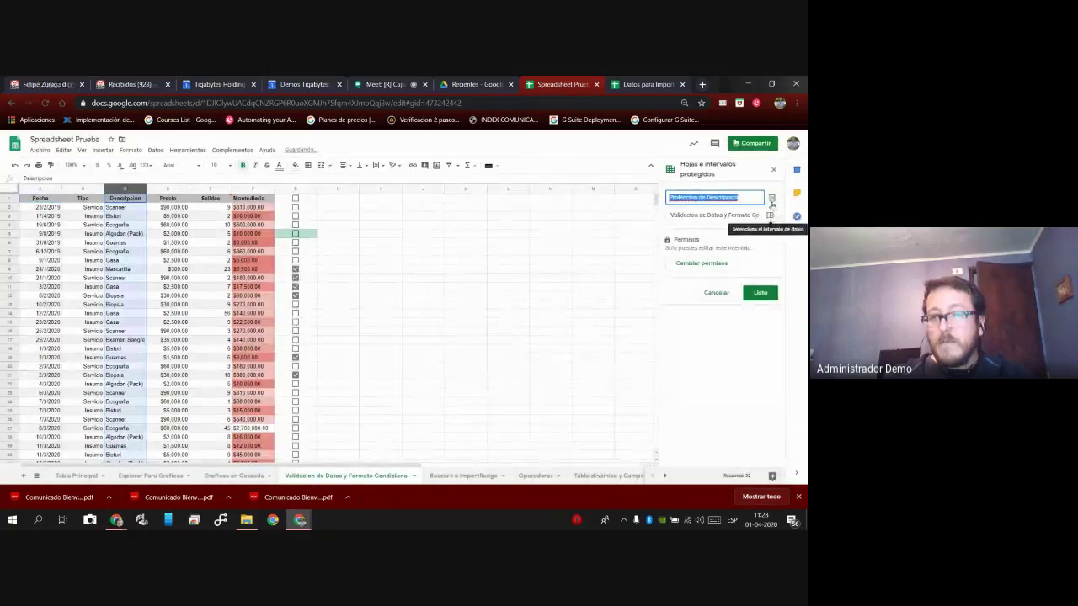
left_click(772, 200)
left_click(492, 336)
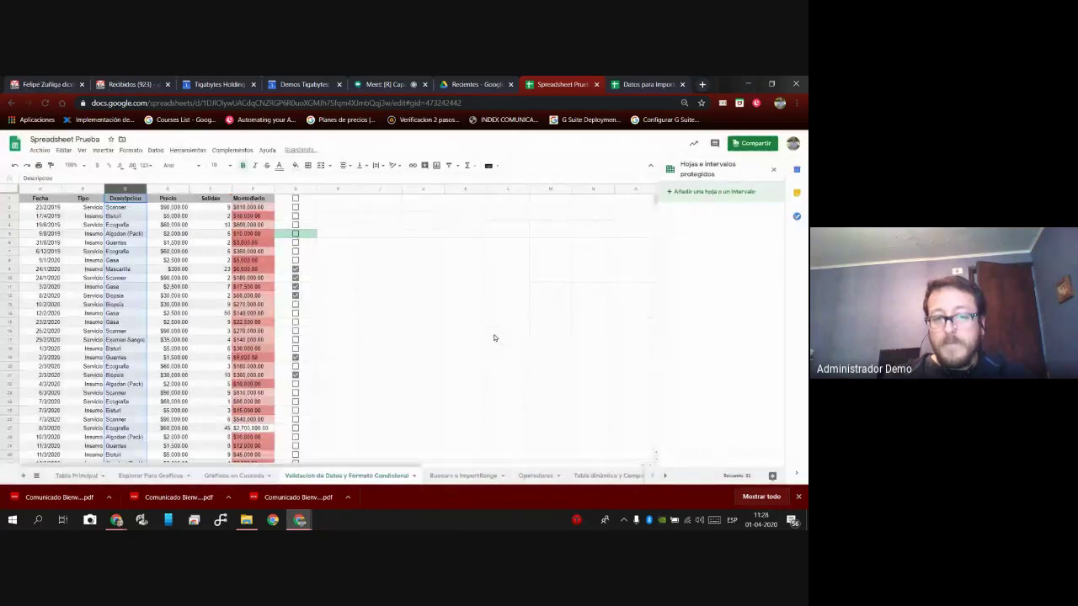
left_click(340, 402)
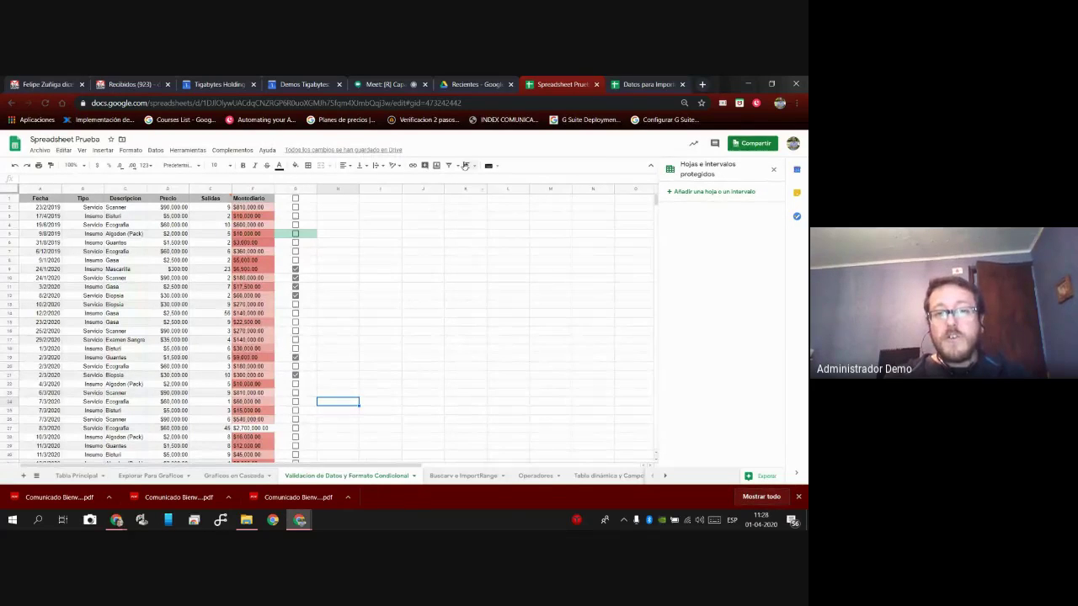
left_click(393, 84)
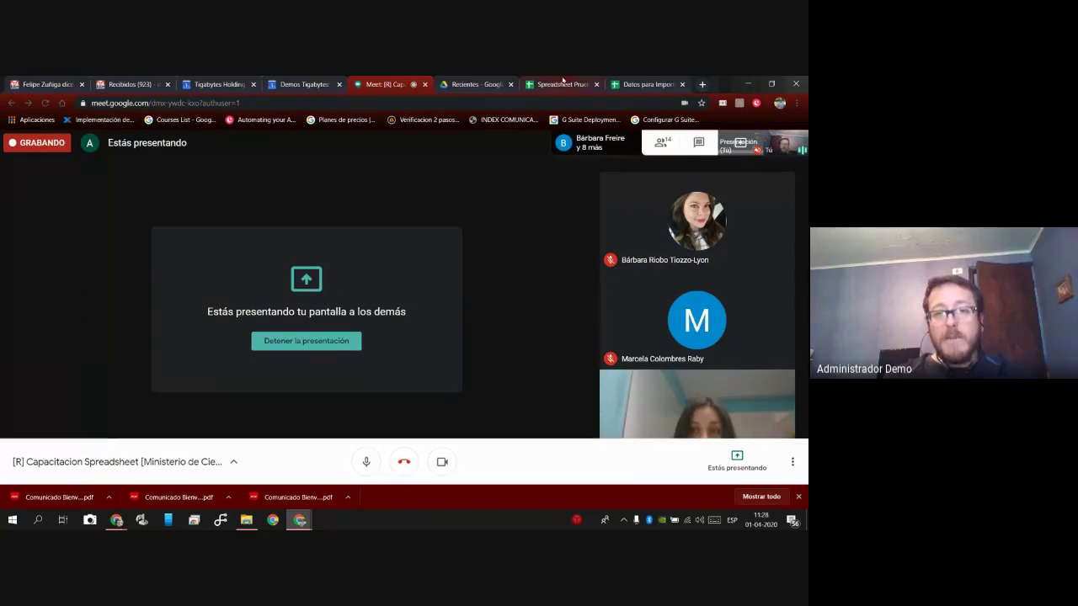
key("ctrl+7")
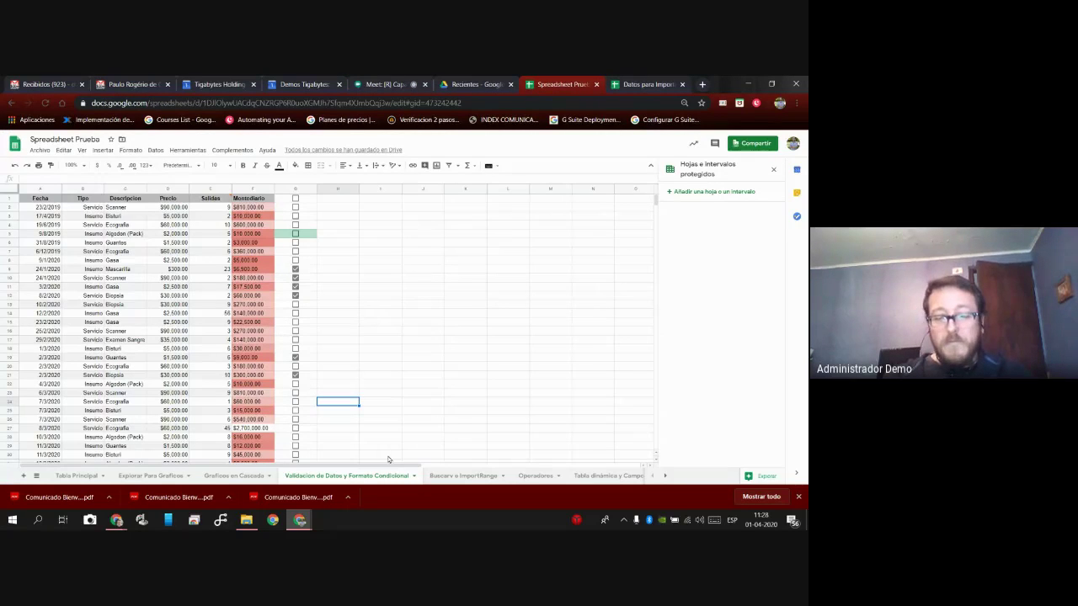
left_click(477, 477)
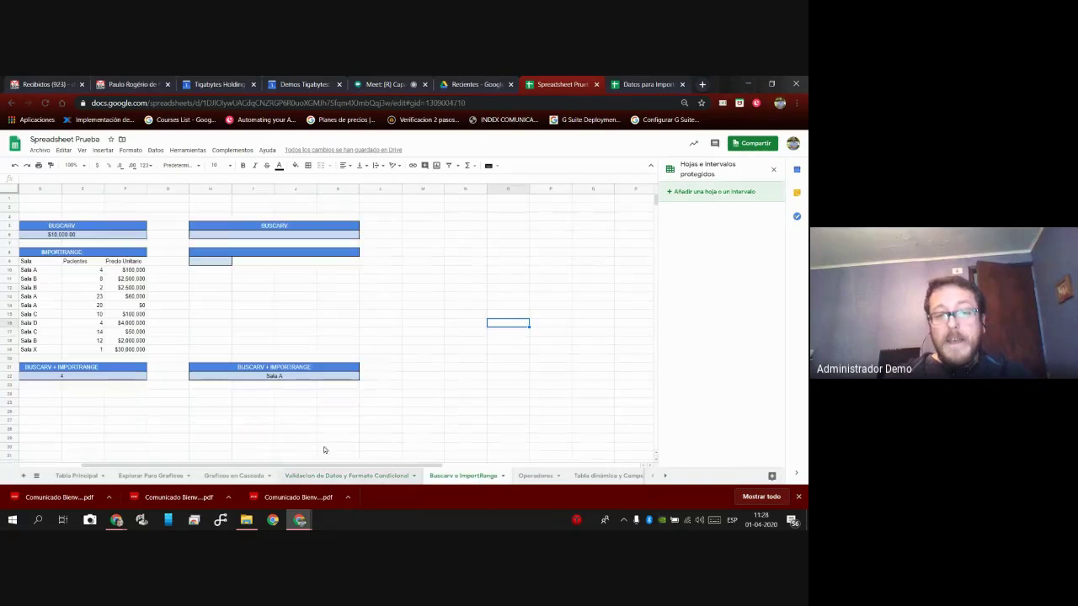
left_click(256, 408)
key("Left")
key("Left")
key("Left")
key("Left")
key("Left")
key("Left")
key("Left")
key("Left")
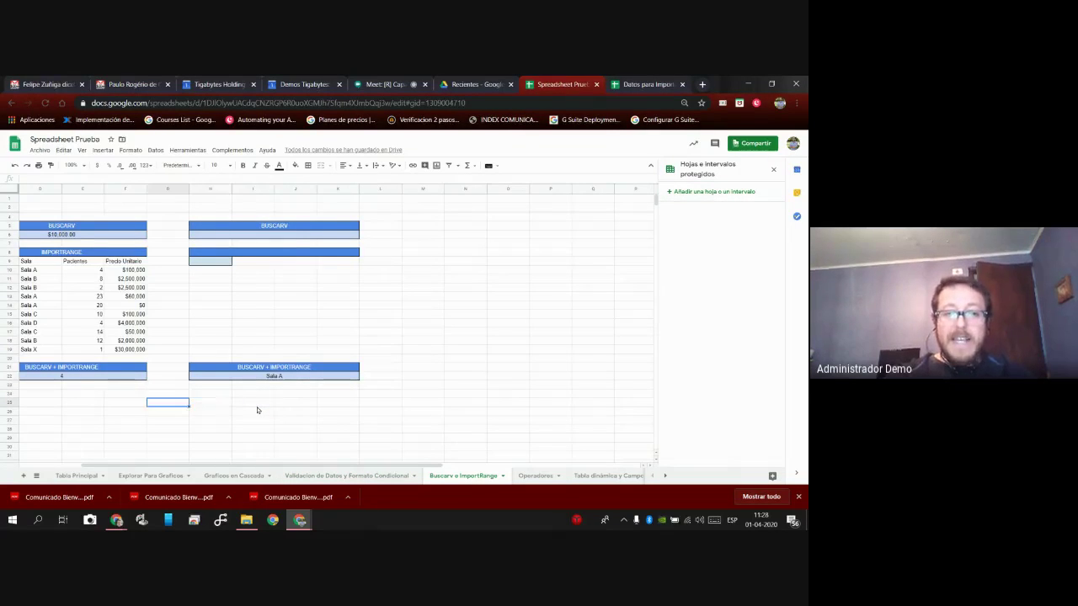
key("Right")
key("Up")
key("Up")
key("Up")
key("Up")
key("Up")
key("Up")
key("Up")
key("Up")
key("Up")
key("Up")
key("Up")
key("Up")
key("Up")
key("Up")
key("Up")
key("Up")
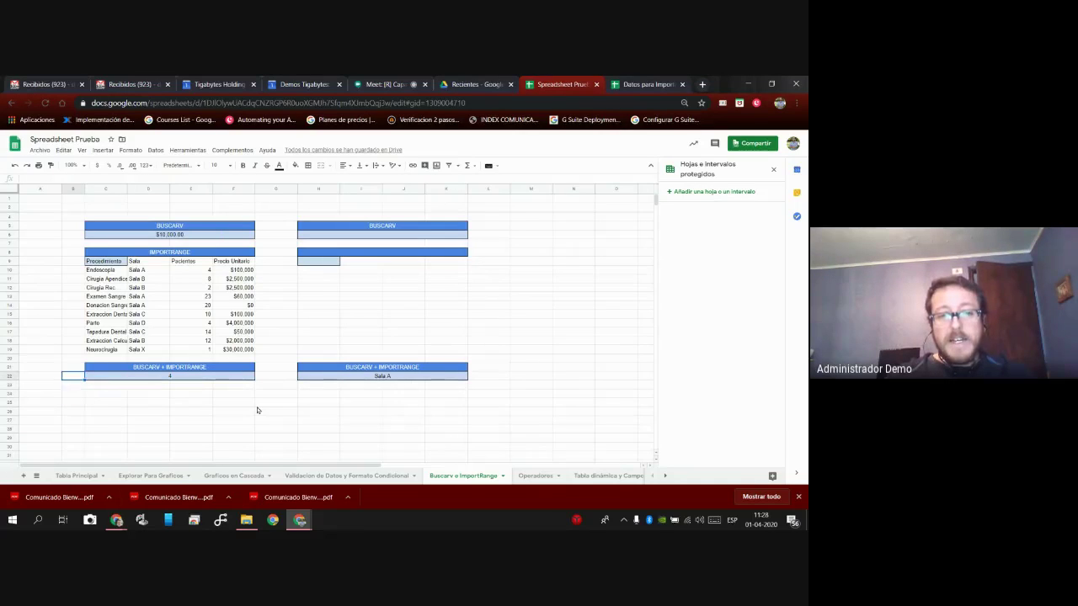
key("Right")
key("Up")
key("Up")
key("Up")
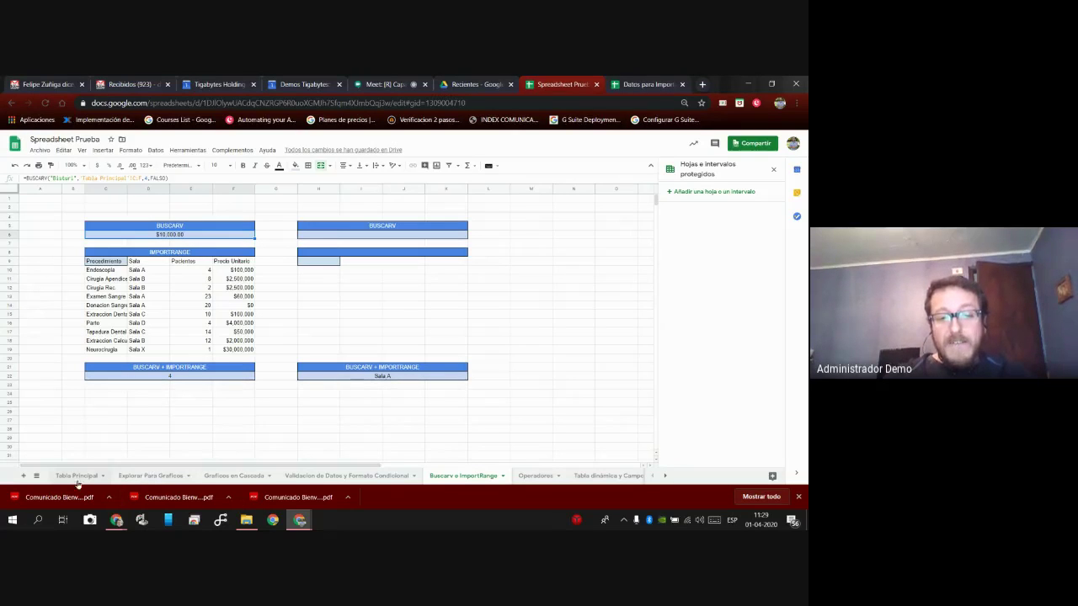
left_click(76, 476)
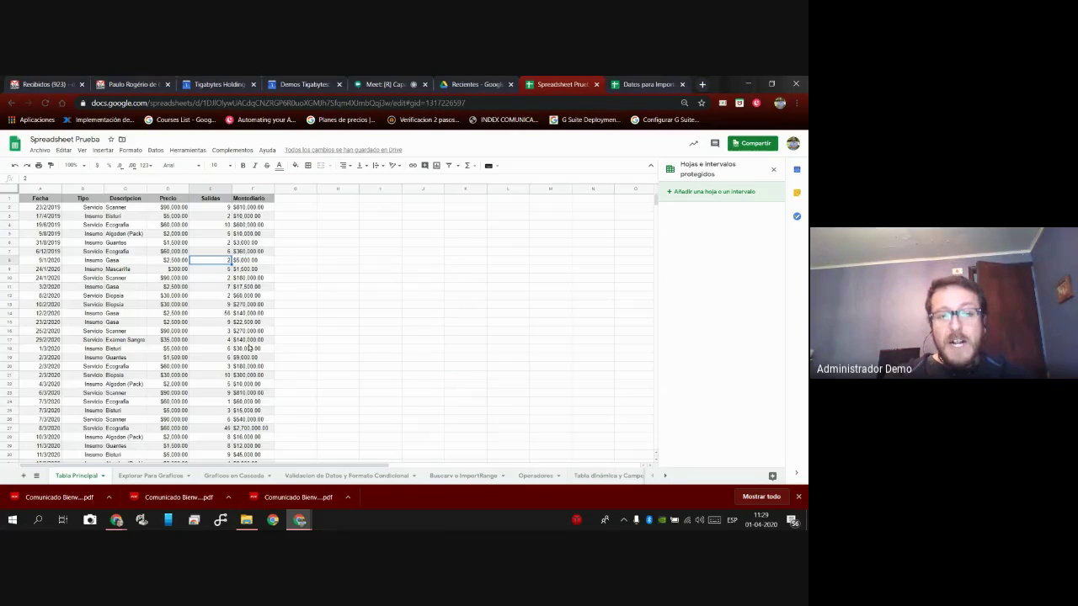
left_click(474, 478)
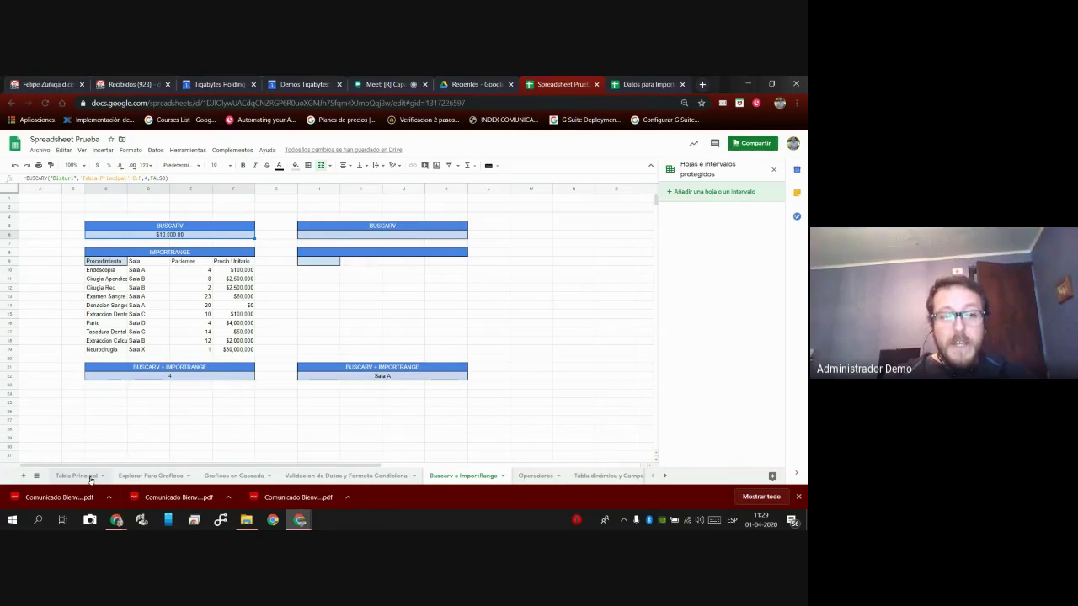
left_click(77, 475)
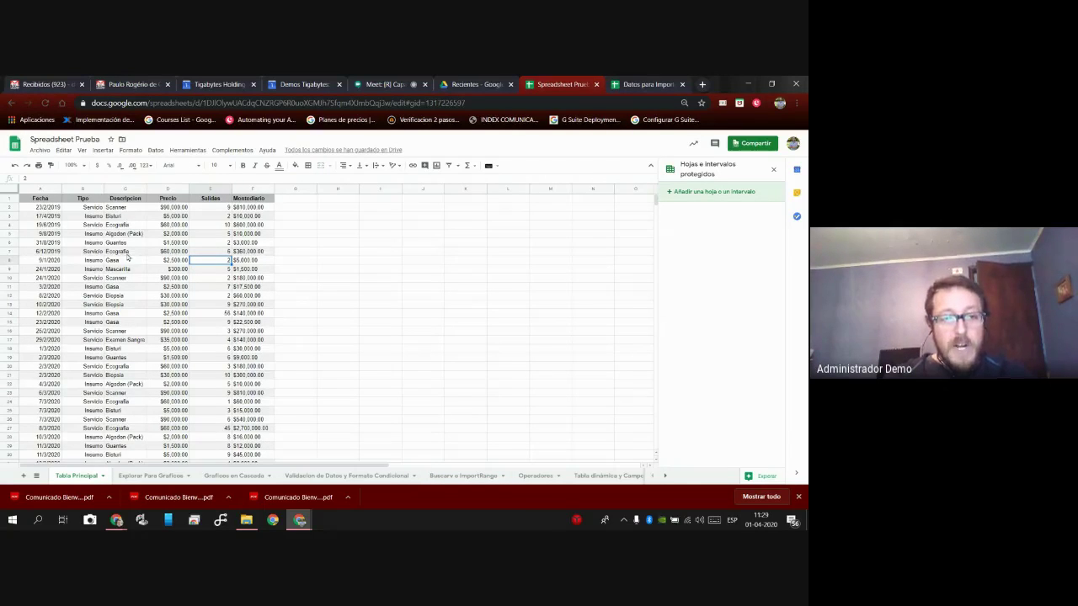
left_click(132, 278)
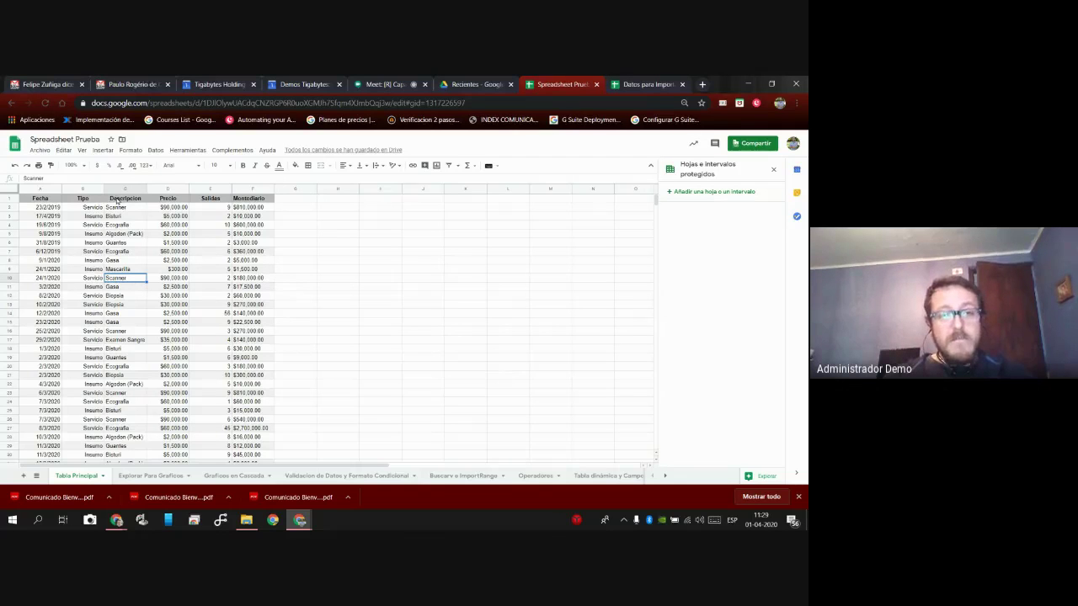
left_click(123, 189)
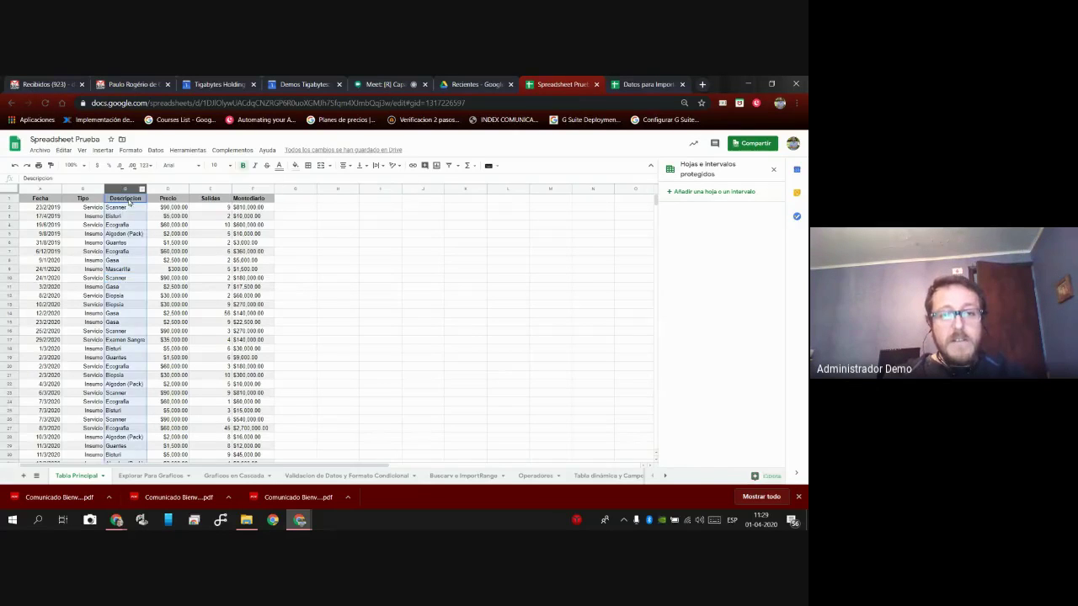
left_click(261, 188, "shift")
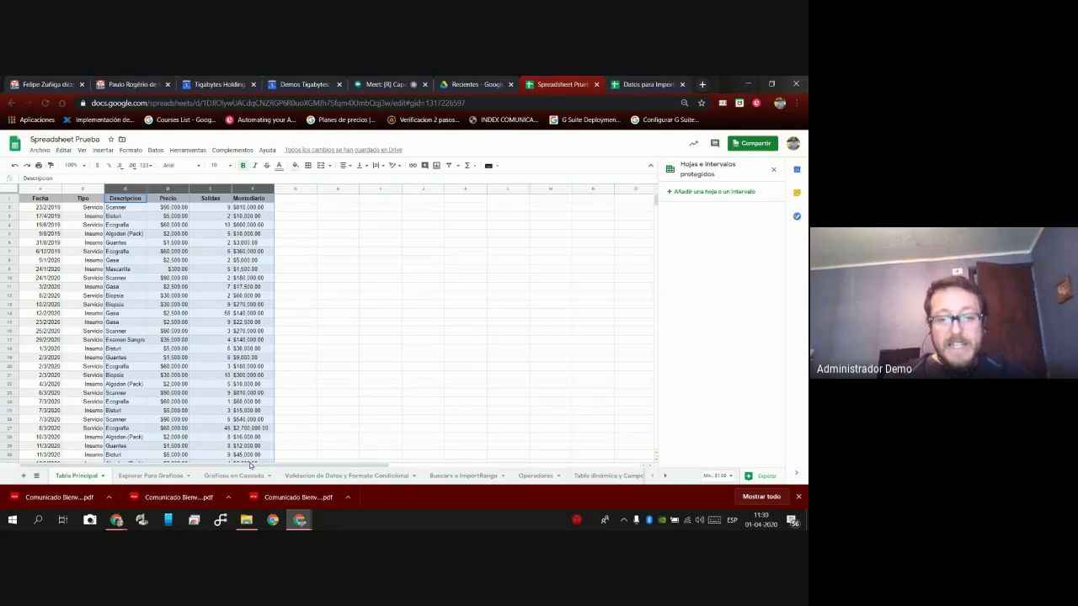
left_click(479, 480)
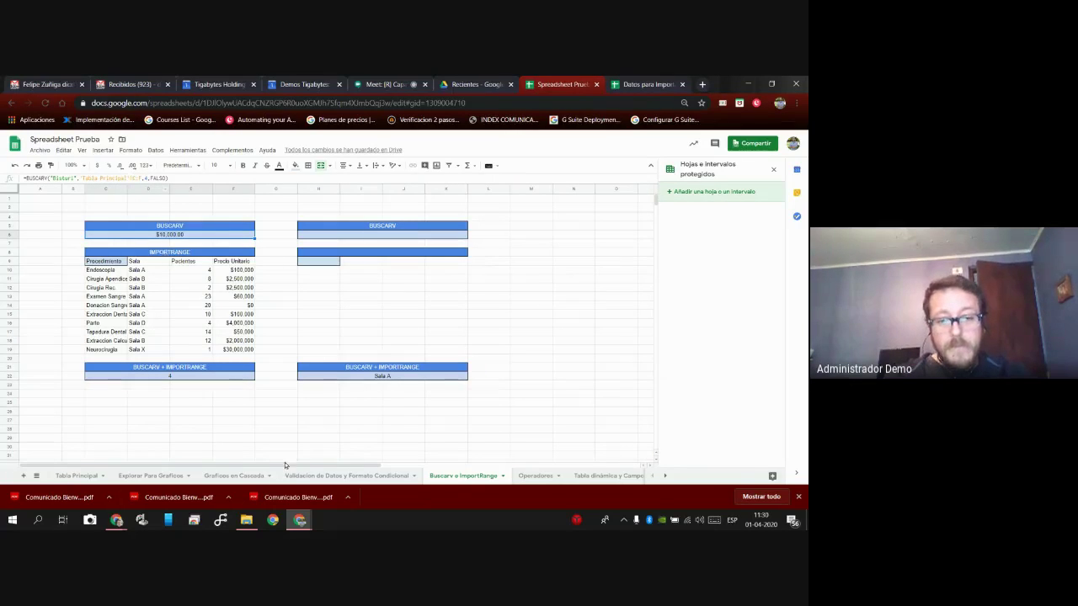
left_click(76, 476)
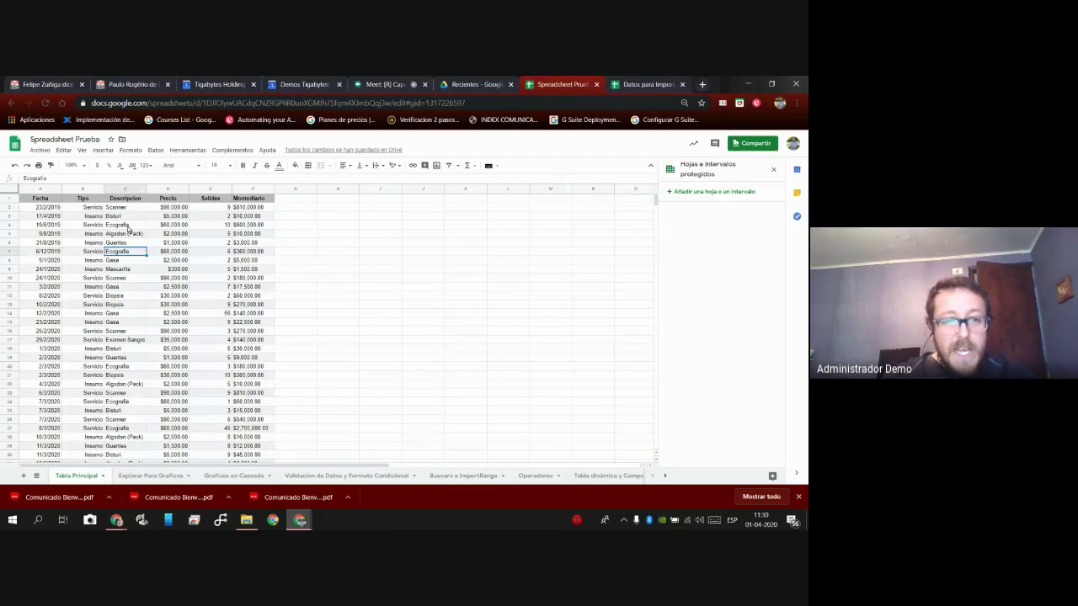
left_click(128, 216)
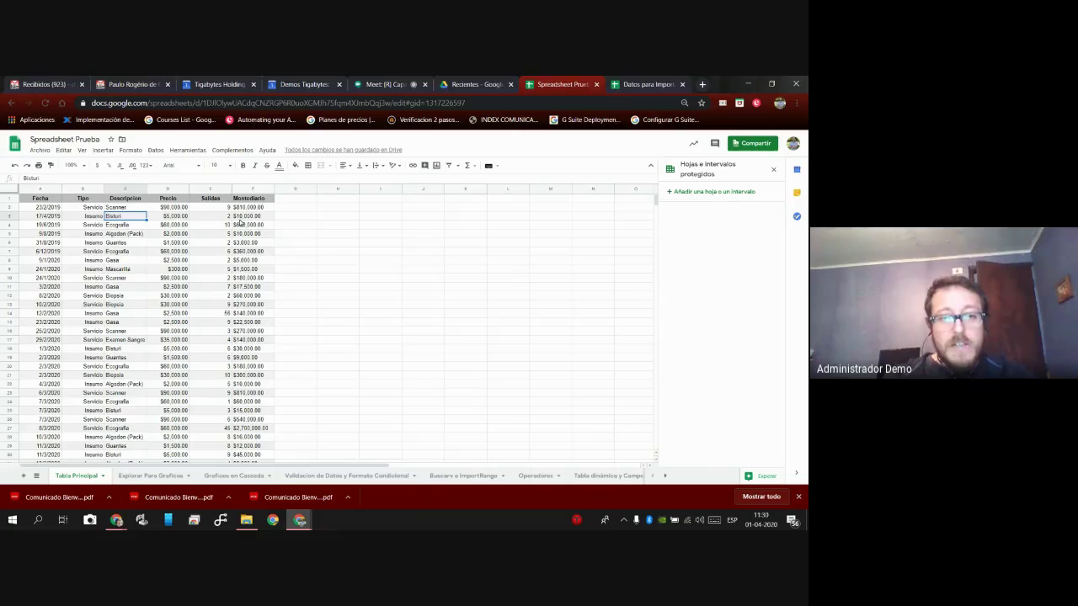
left_click(248, 216)
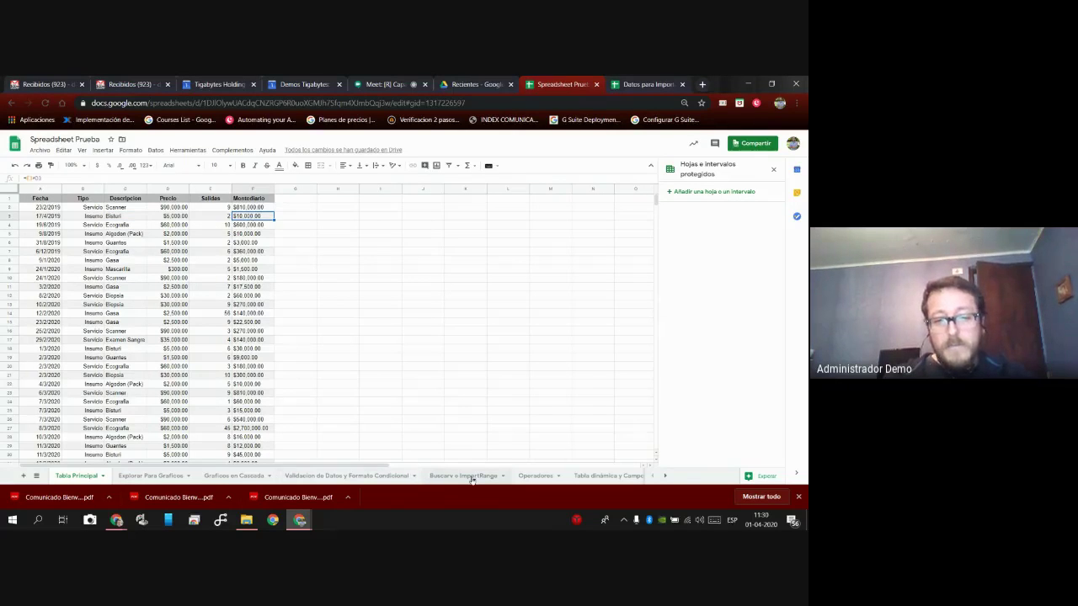
left_click(462, 475)
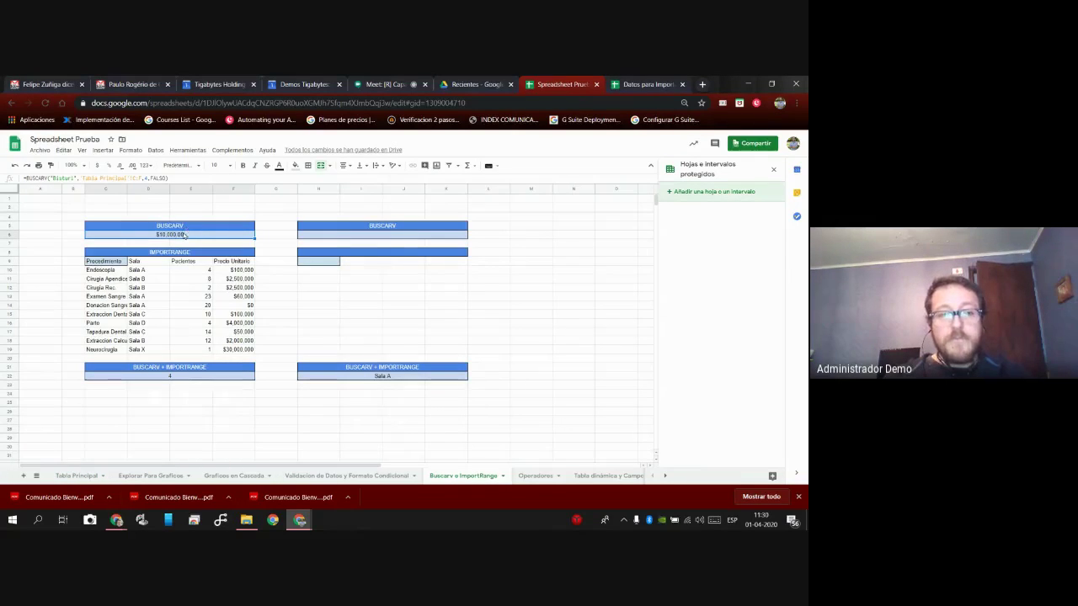
In cell H6, type =buscarv and accept the BUSCARV autocomplete suggestion.
left_click(365, 238)
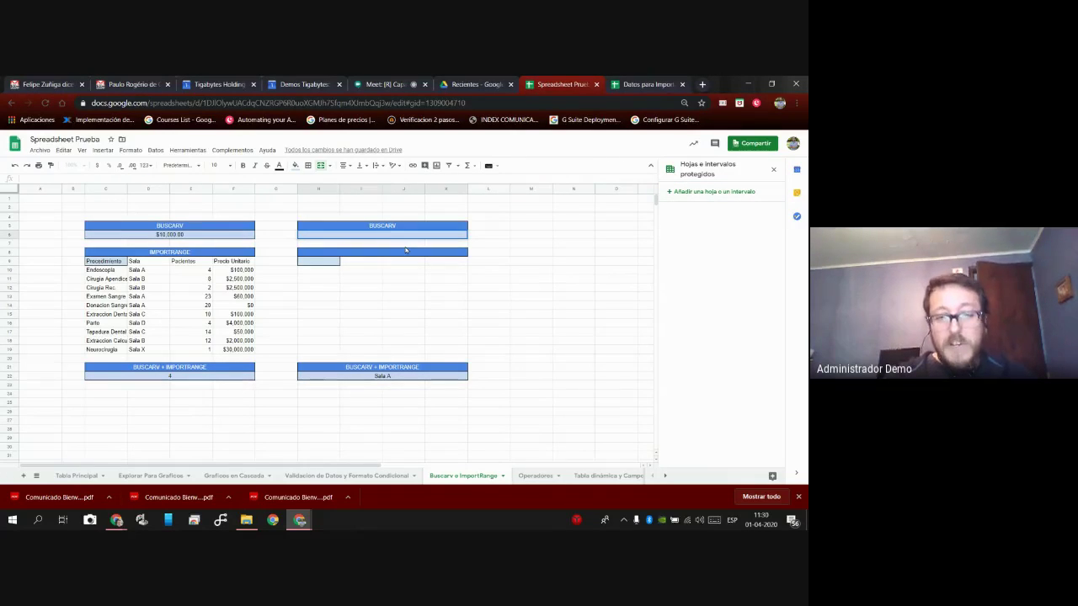
type("=")
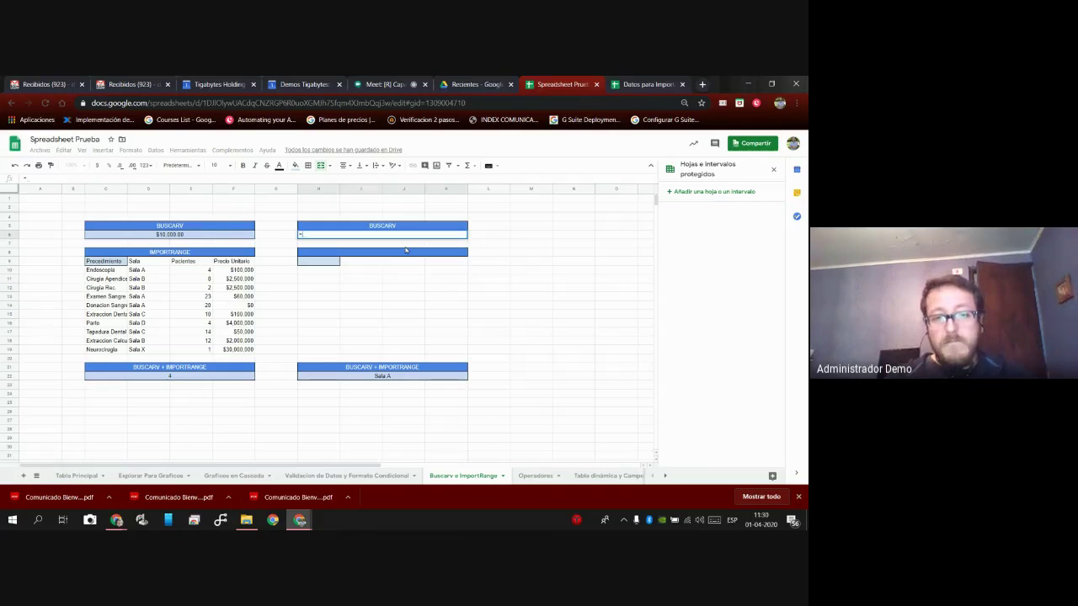
type("b")
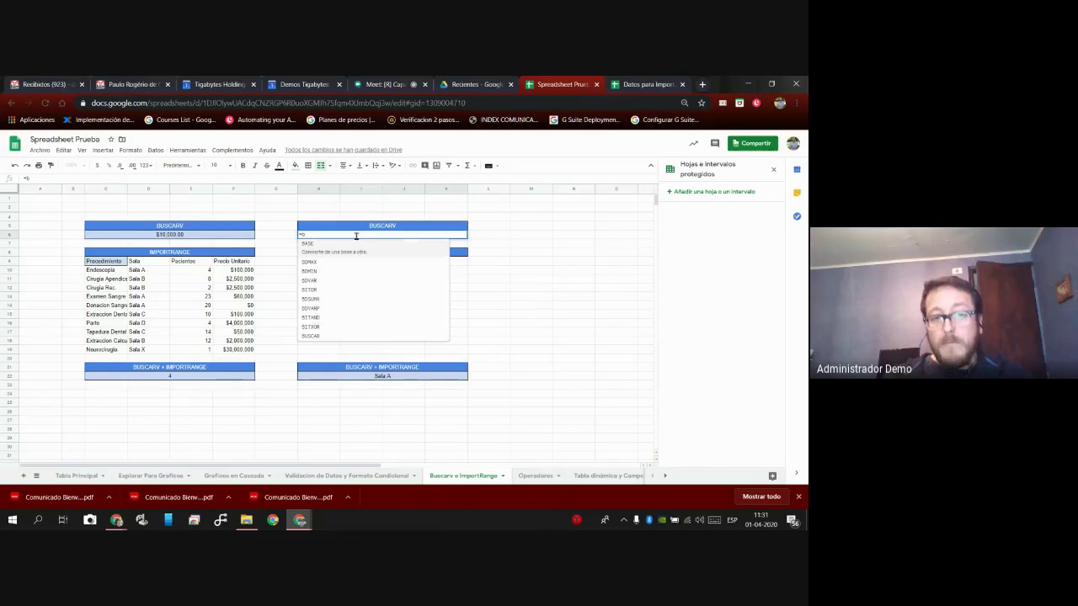
type("u")
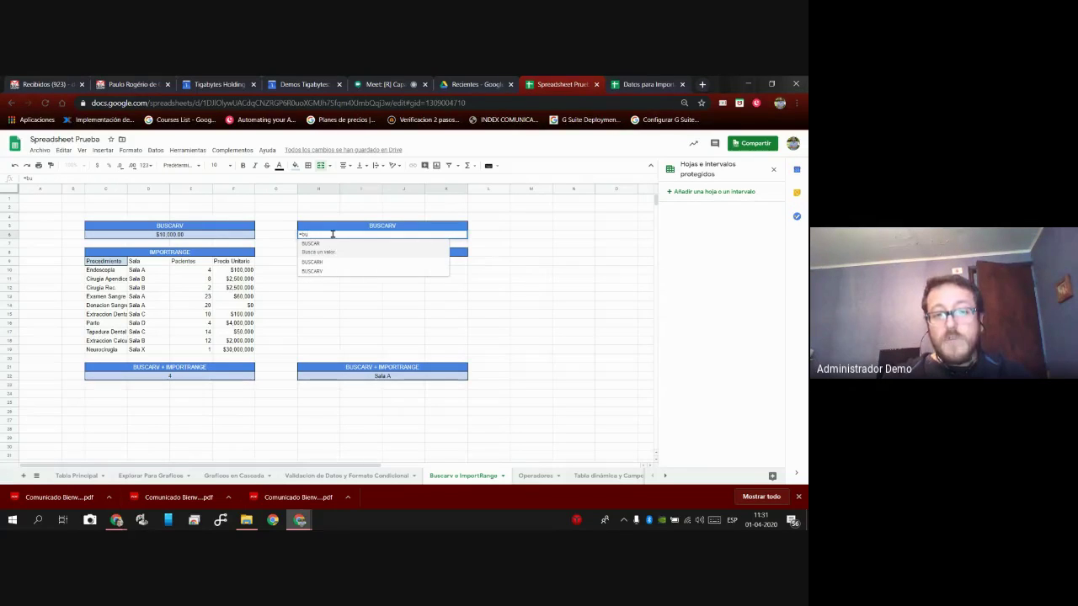
type("sca")
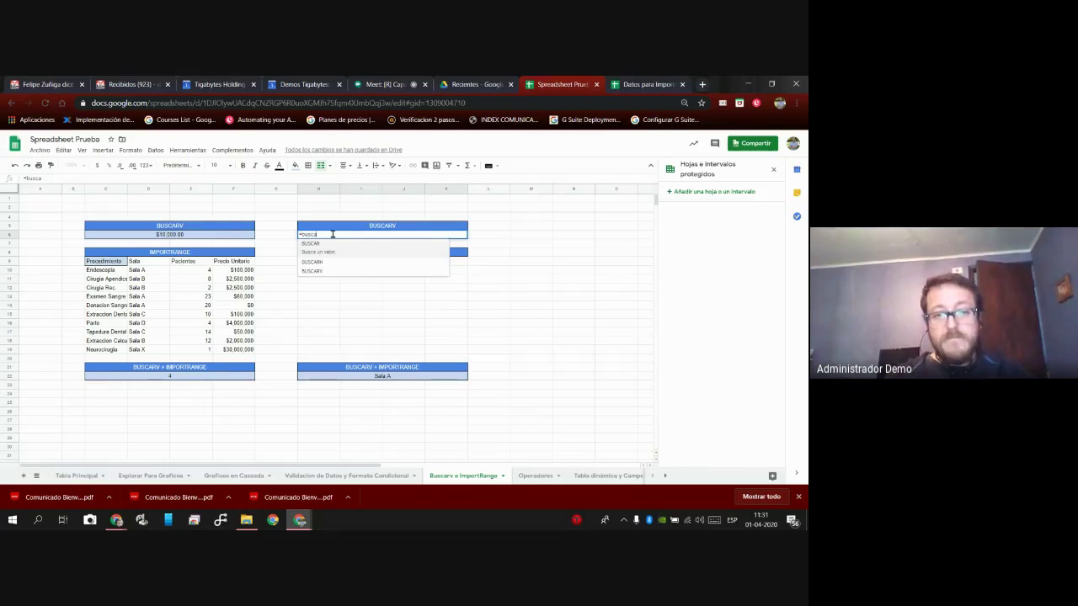
type("rv")
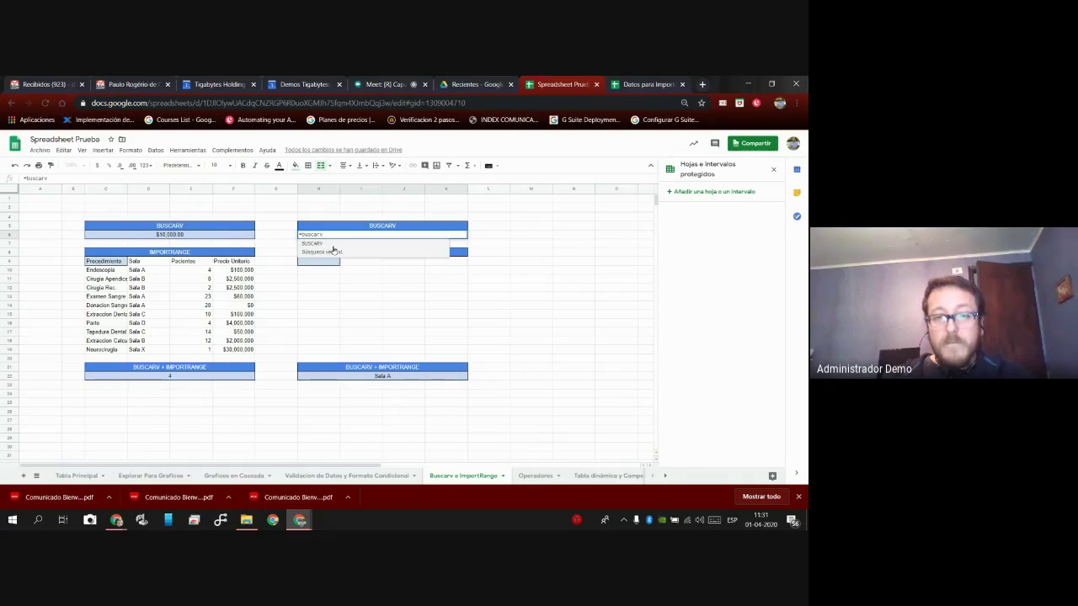
left_click(334, 249)
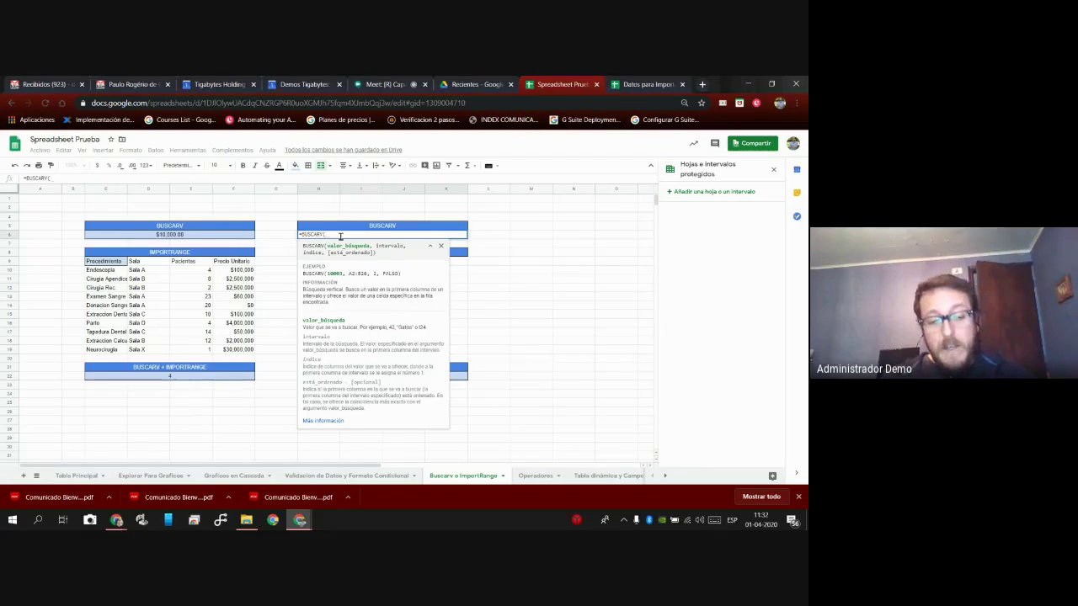
Continue H6's formula with the lookup value "Gasa", a comma and cell C6.
type("\"Gasa")
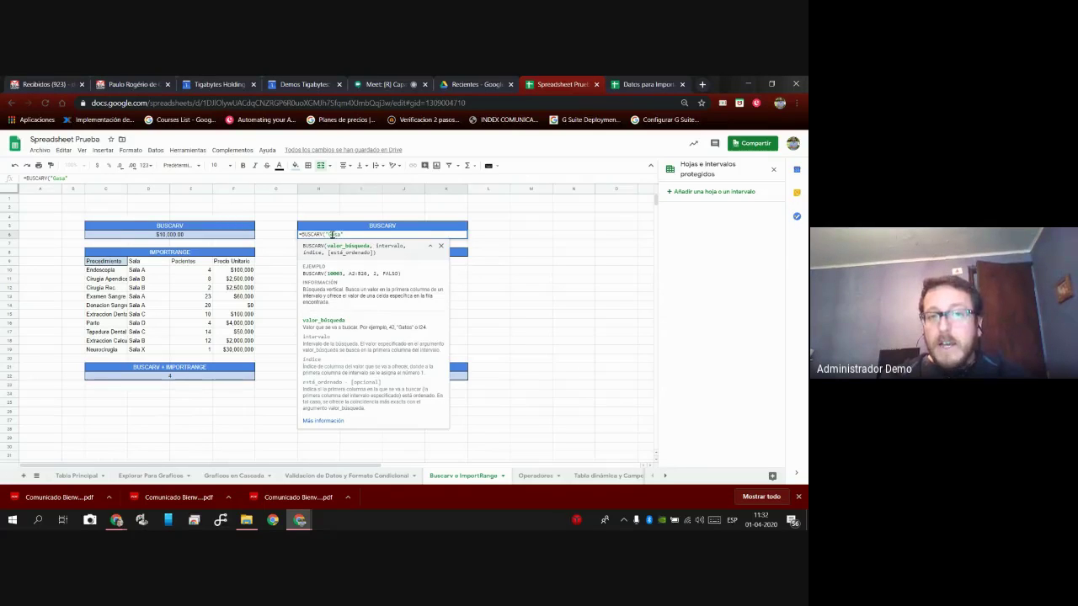
left_click(399, 85)
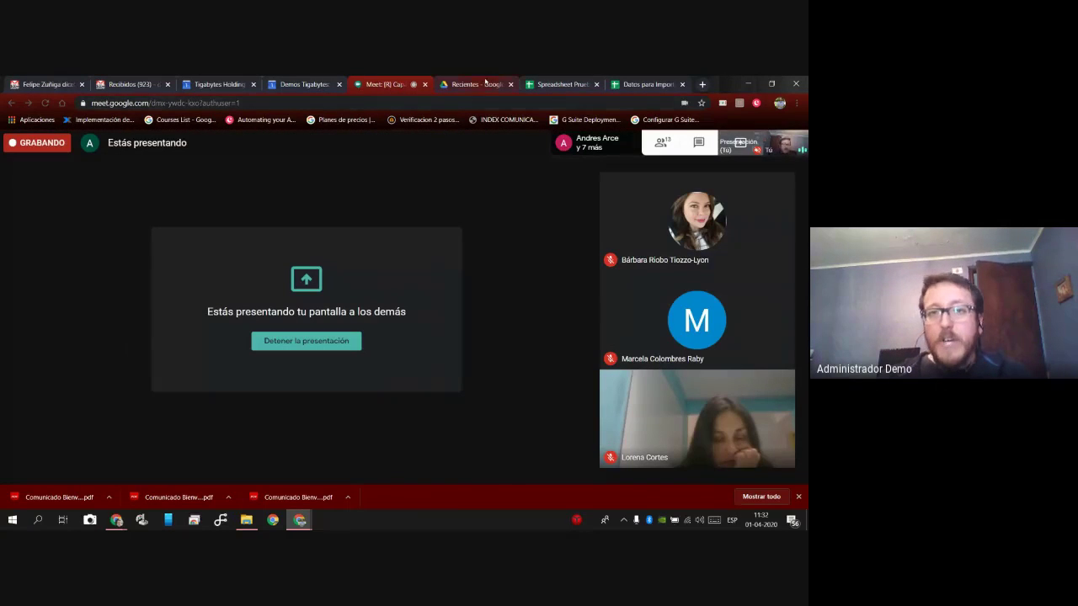
left_click(557, 85)
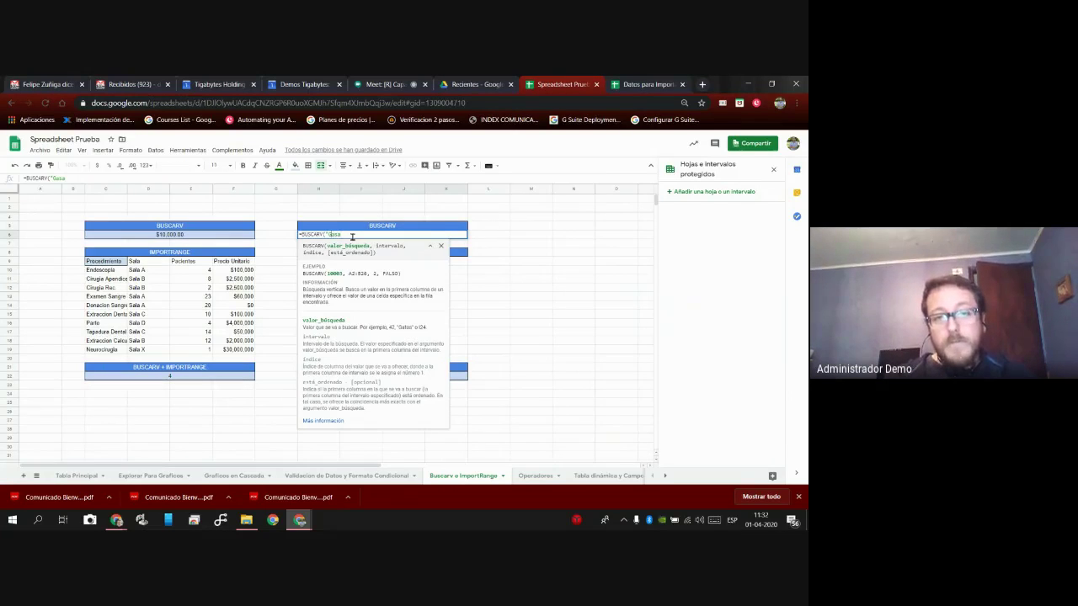
key("BackSpace")
key("BackSpace")
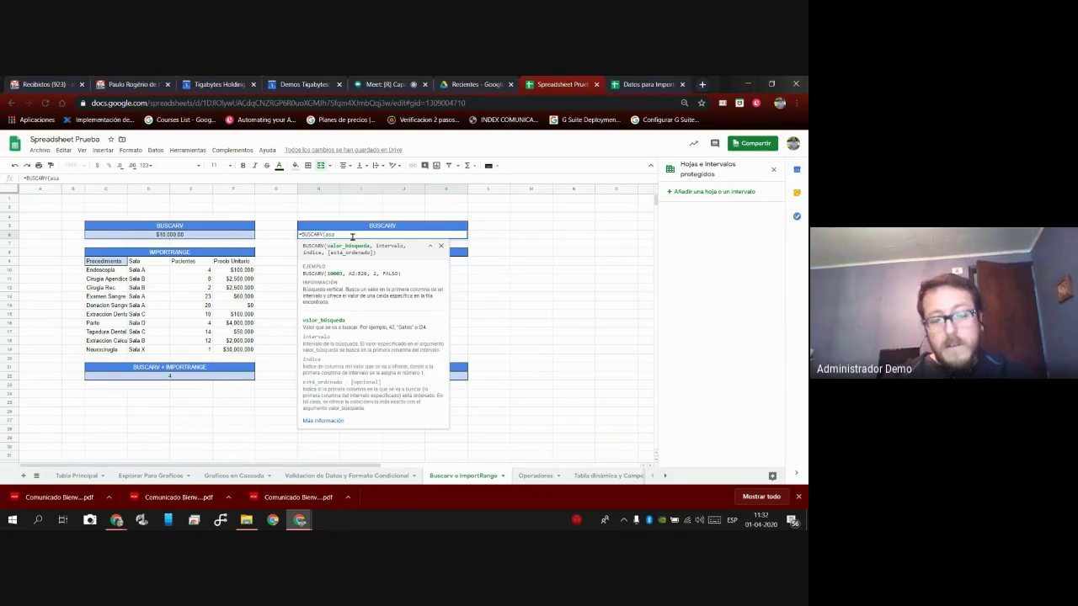
type("G")
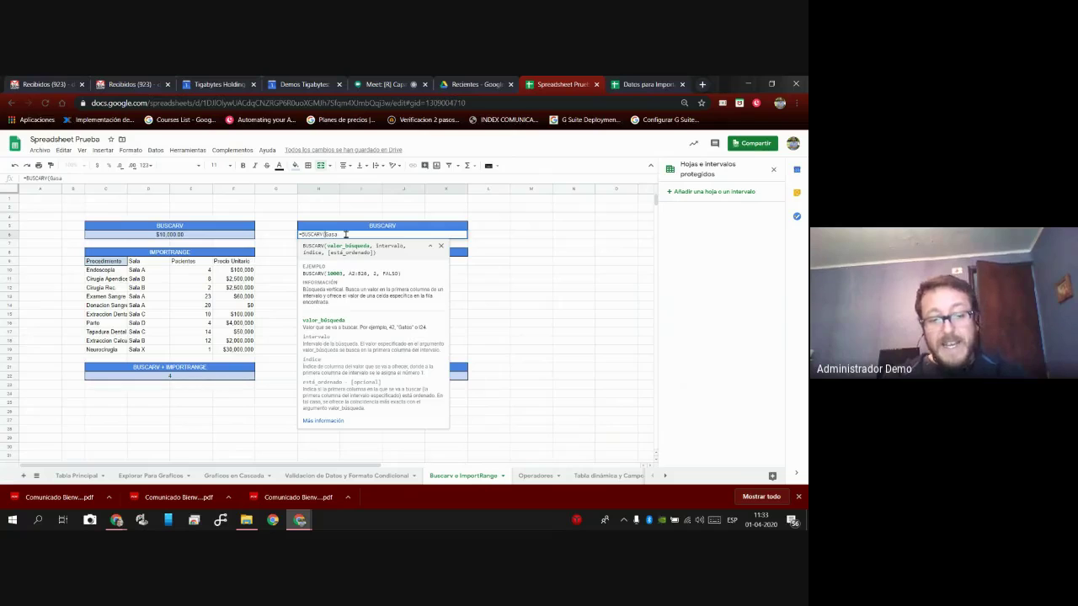
type("\"")
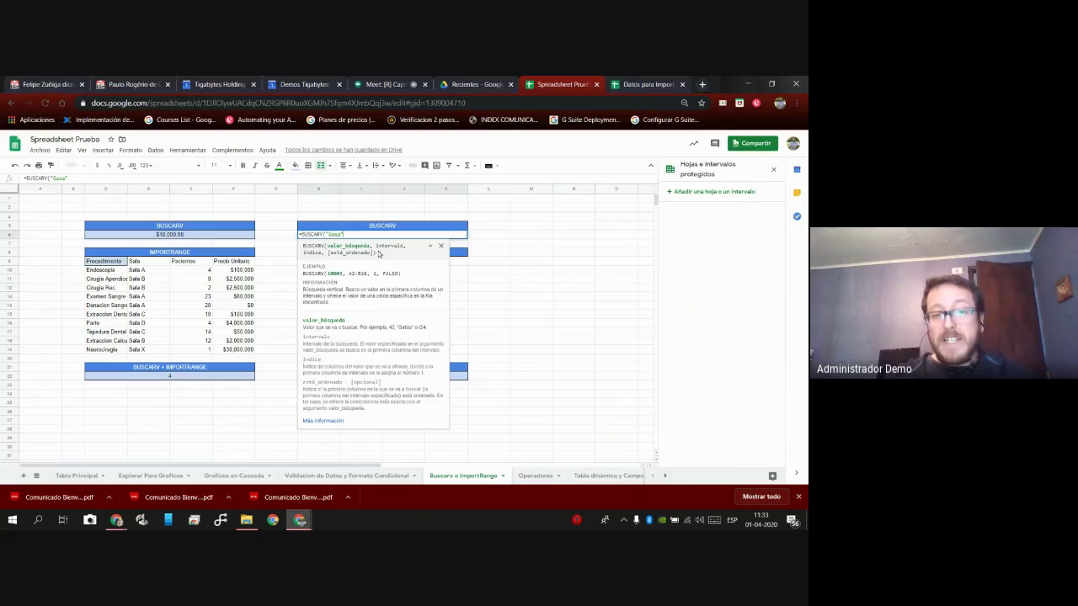
type(",")
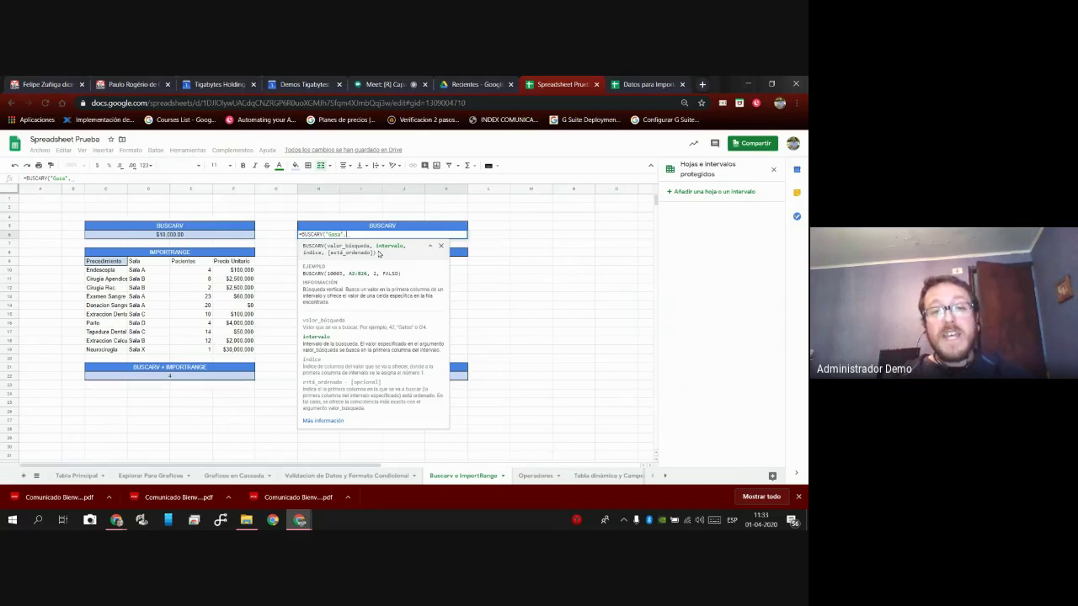
left_click(216, 238)
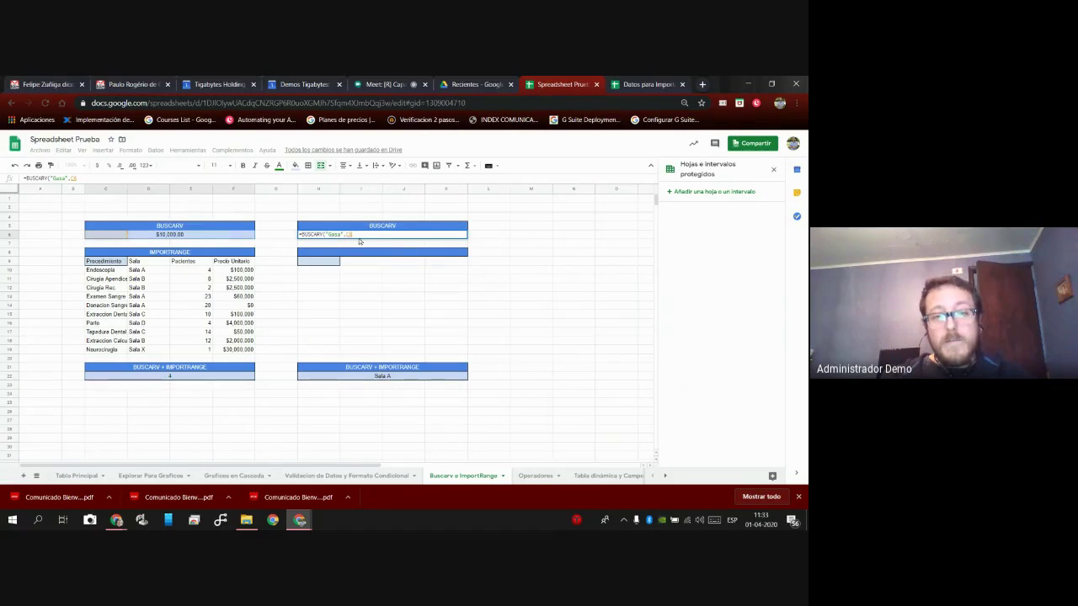
Commit H6, compare it with C6's formula, then reopen H6 and remove its closing parenthesis.
key("Return")
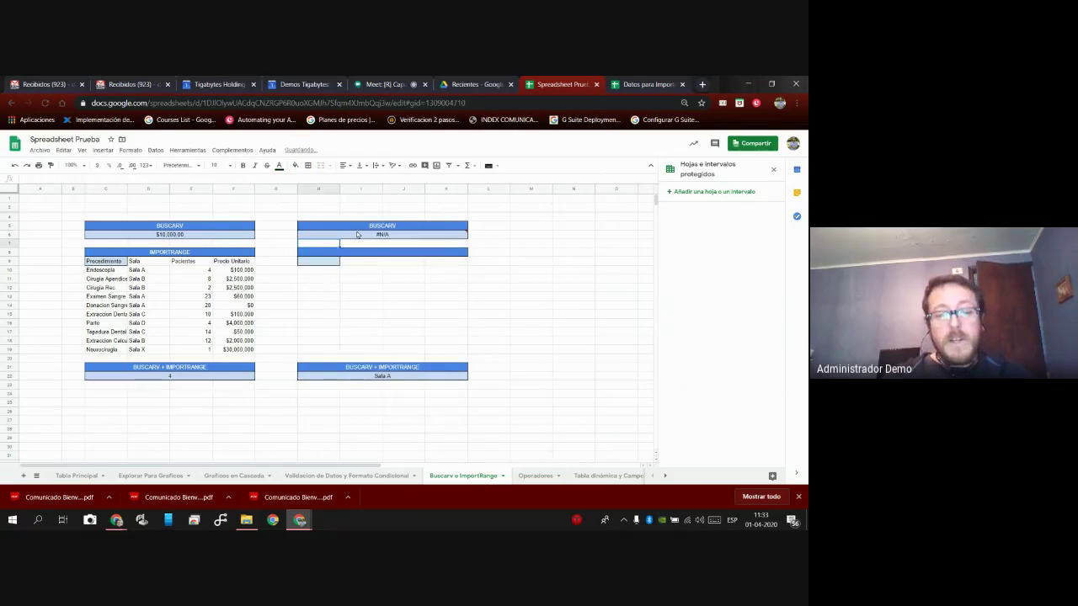
left_click(218, 235)
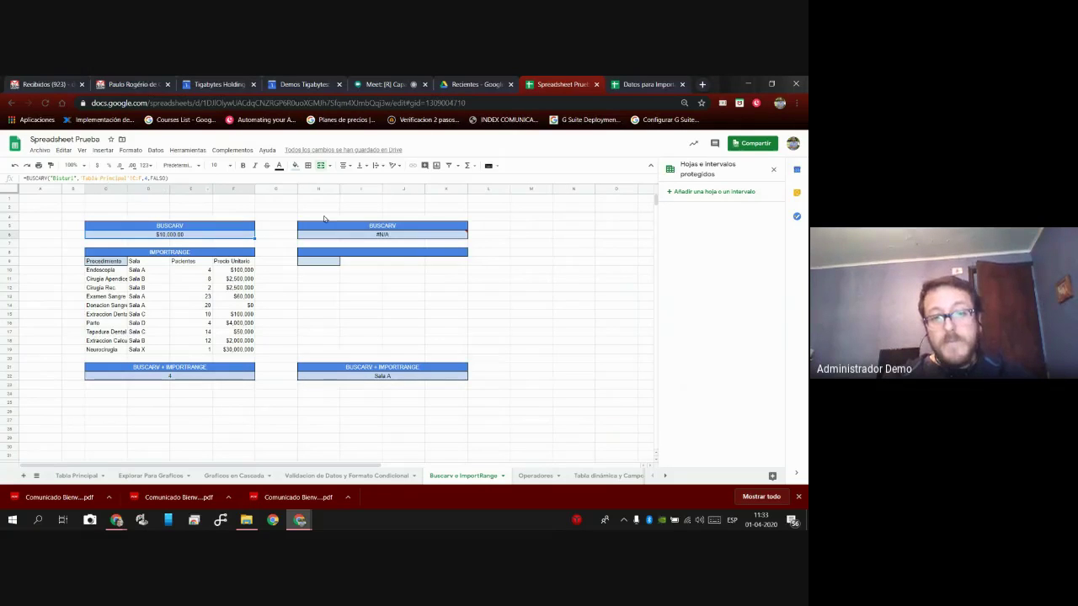
left_click(384, 240)
double_click(357, 236)
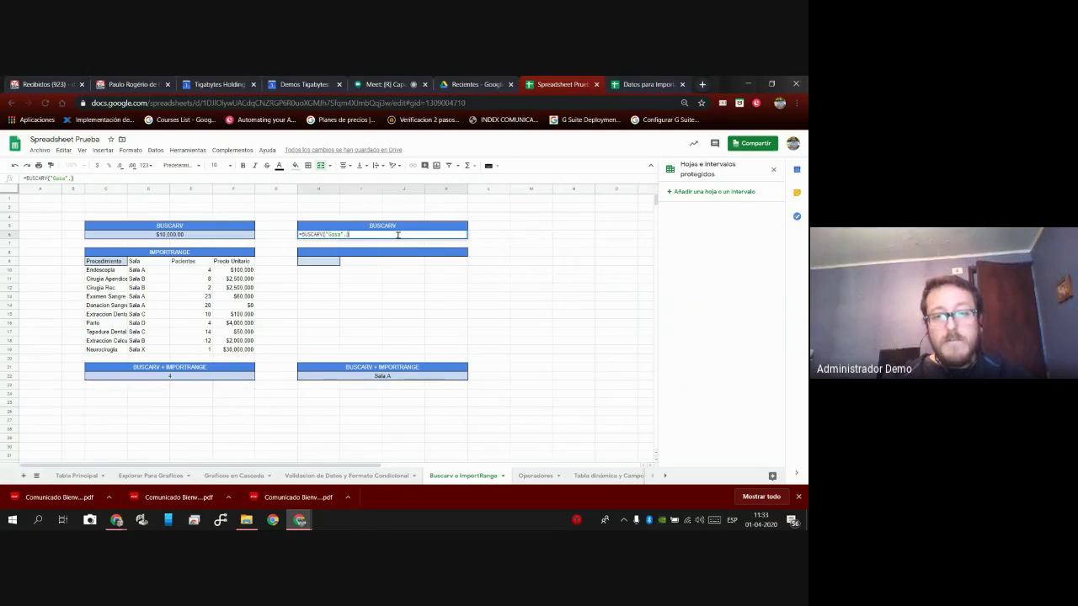
key("BackSpace")
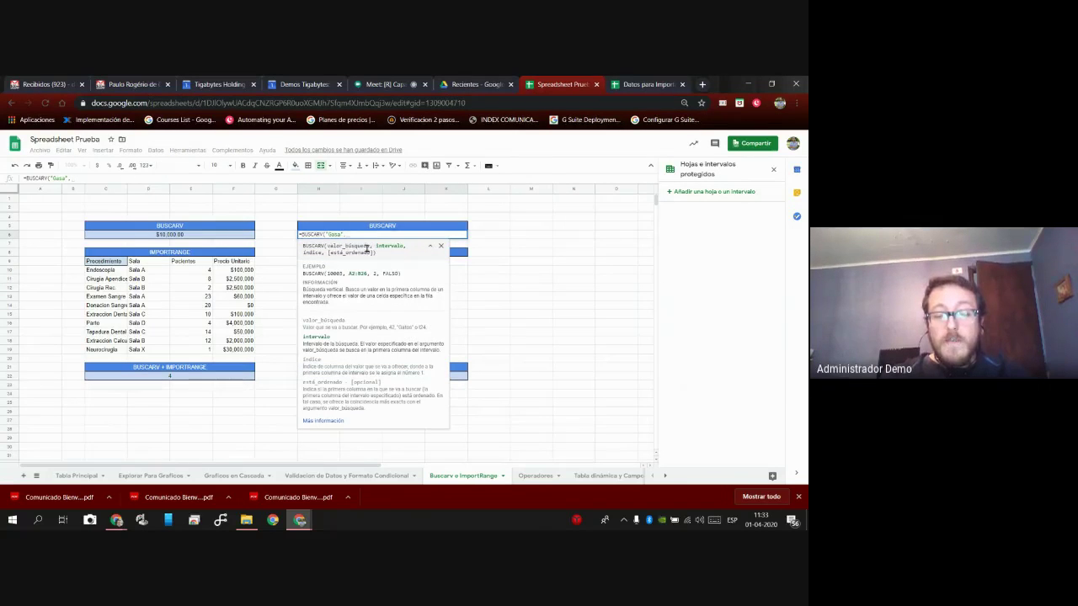
Add 'Tabla Principal'!C:F as the range, column index 3 and FALSO to H6's BUSCARV formula.
left_click(76, 476)
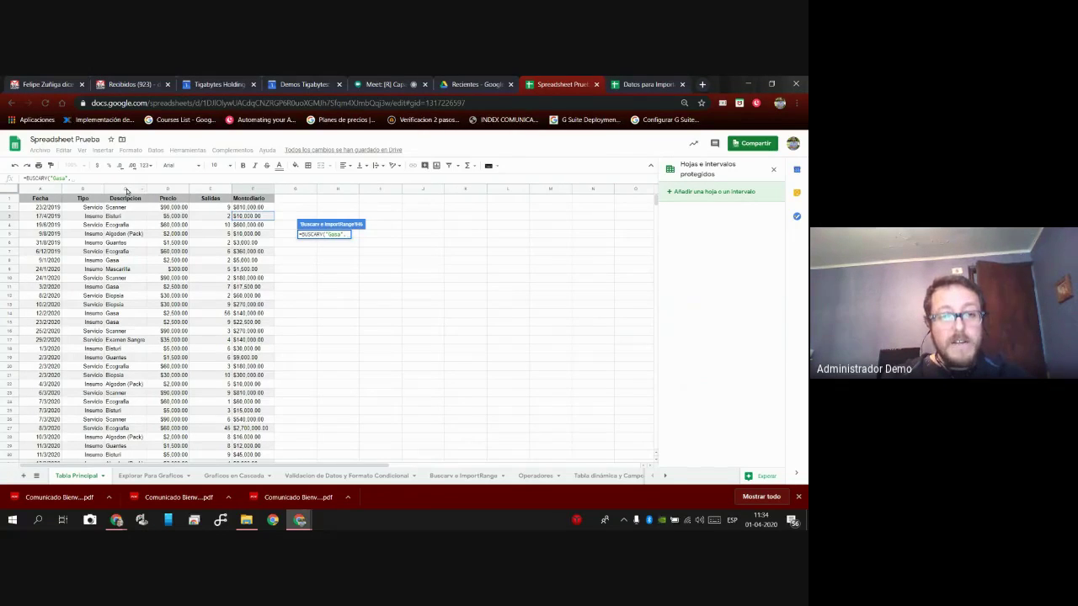
left_click(126, 189)
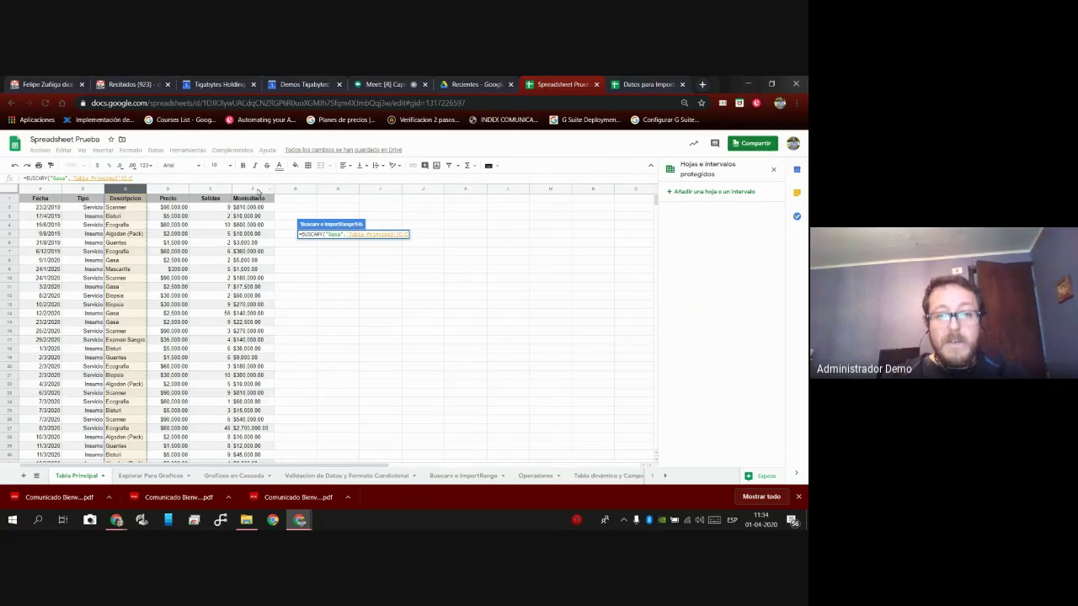
left_click(259, 191, "shift")
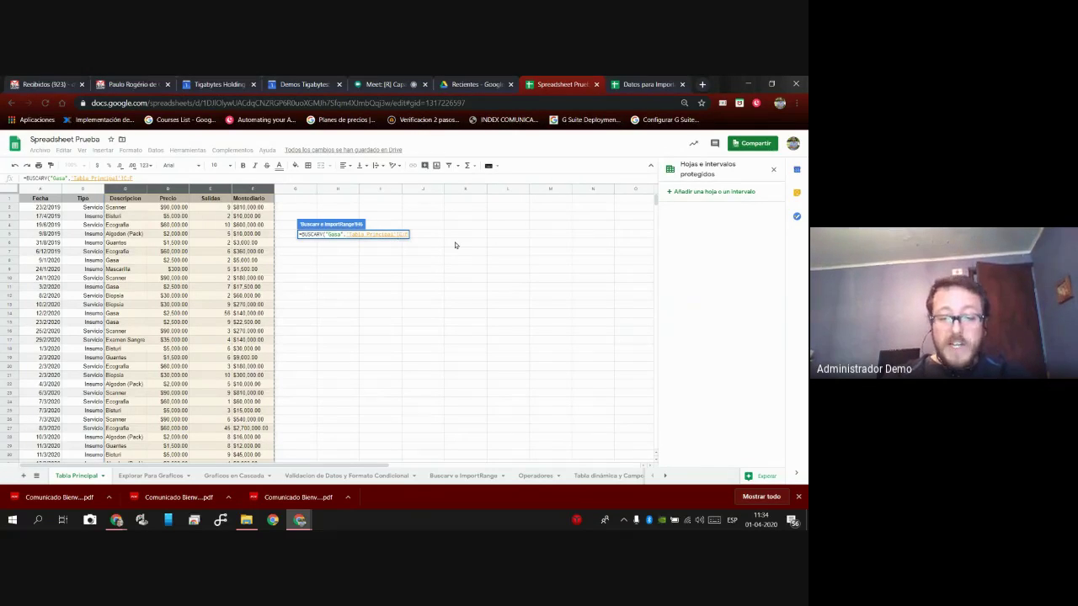
type(",")
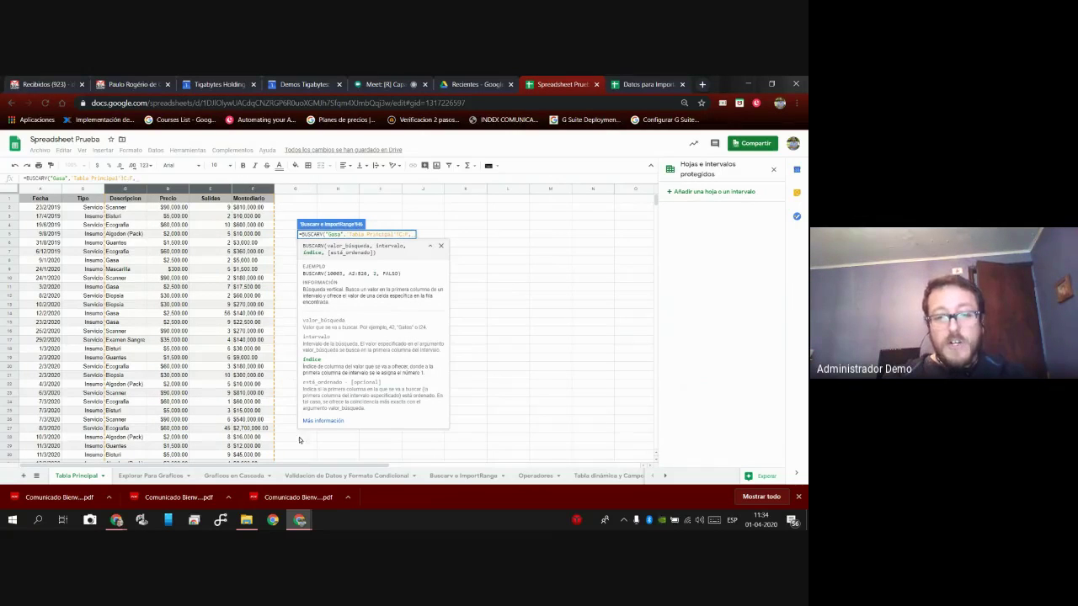
left_click(455, 477)
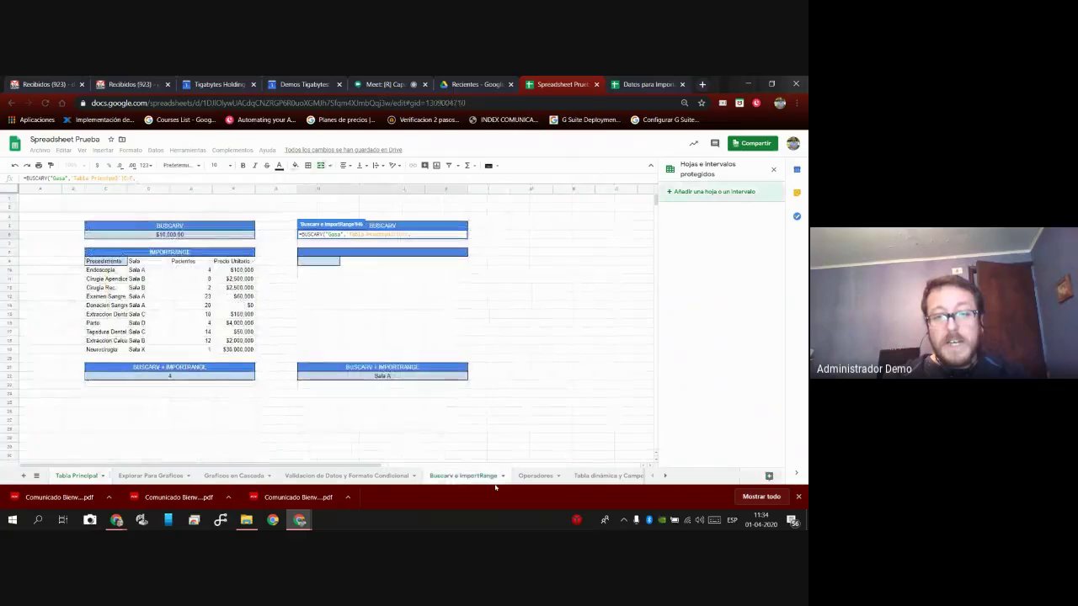
left_click(411, 234)
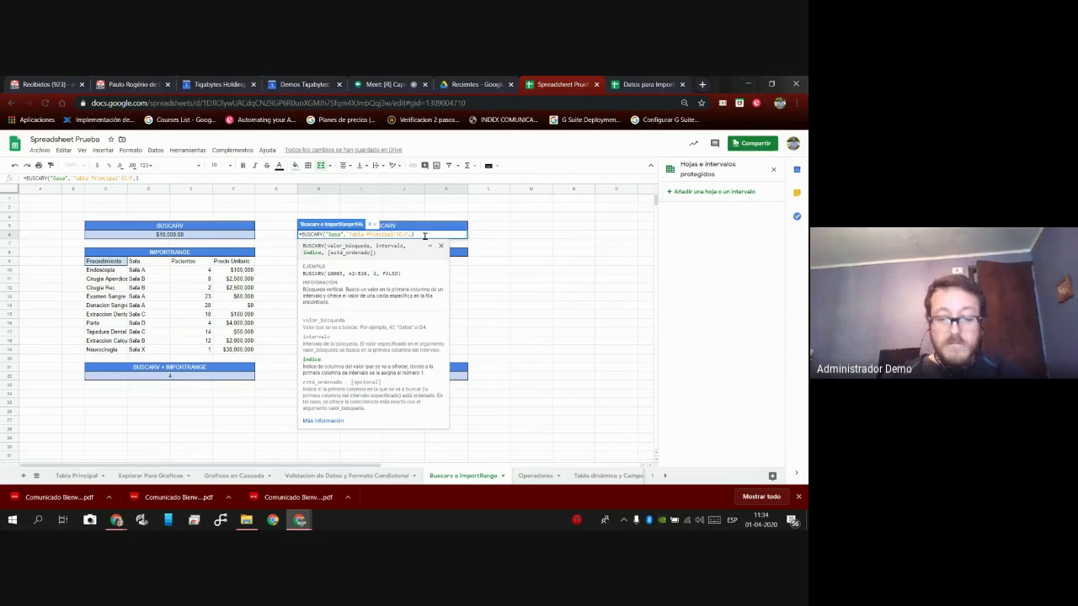
type(",")
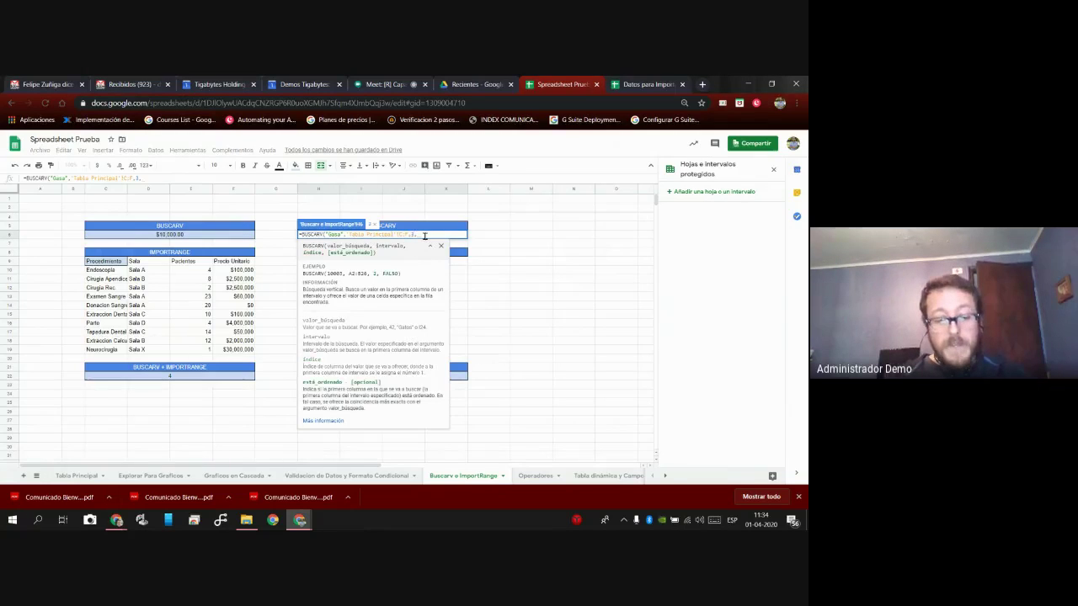
type("FALSO")
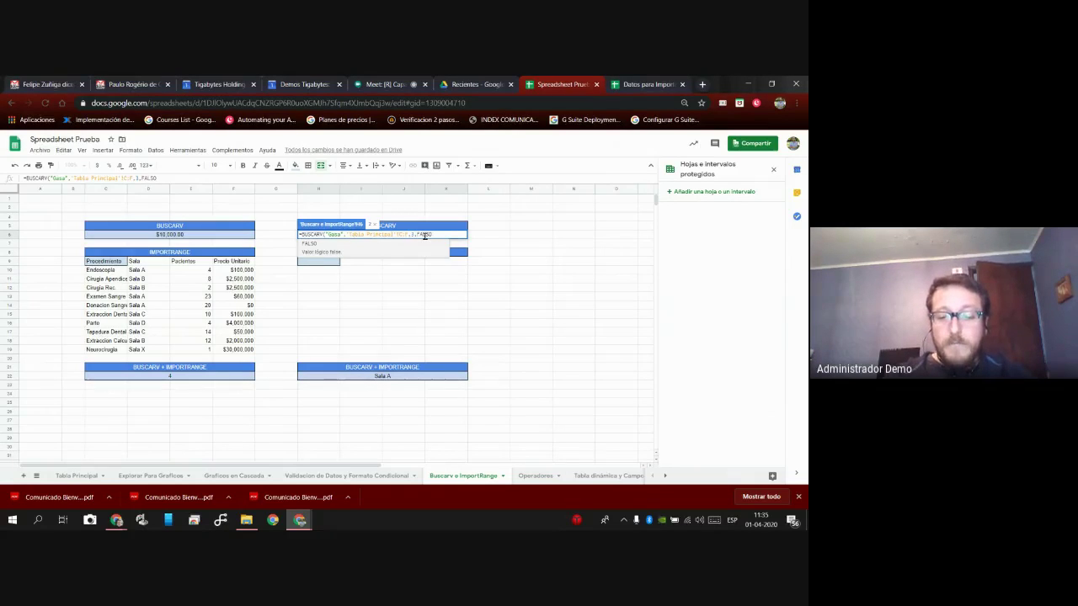
Close the parenthesis and commit H6's BUSCARV formula, which returns 2.
type(")")
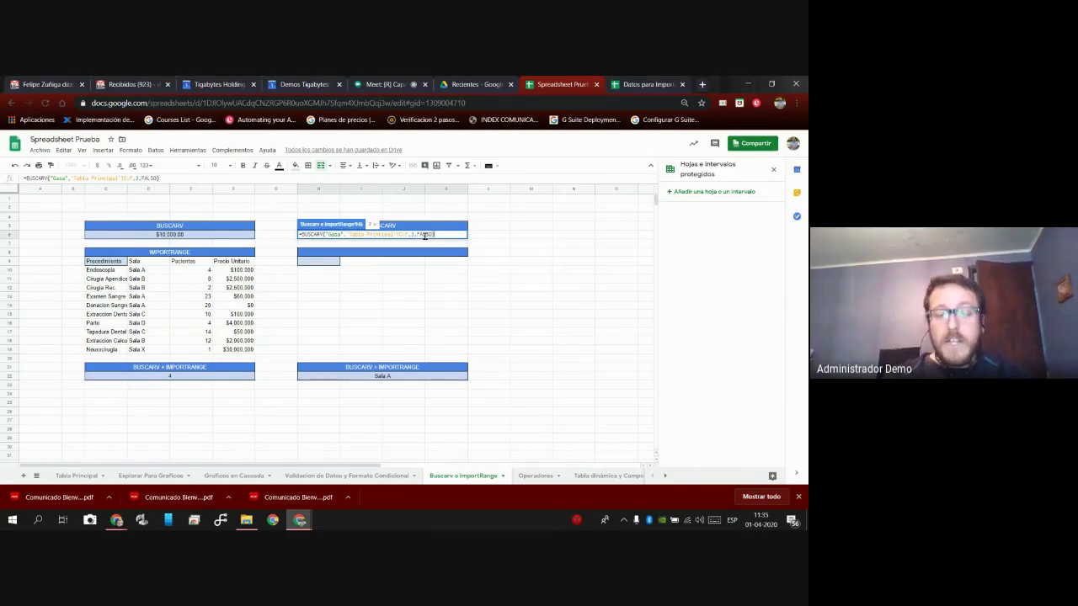
key("Return")
left_click(425, 237)
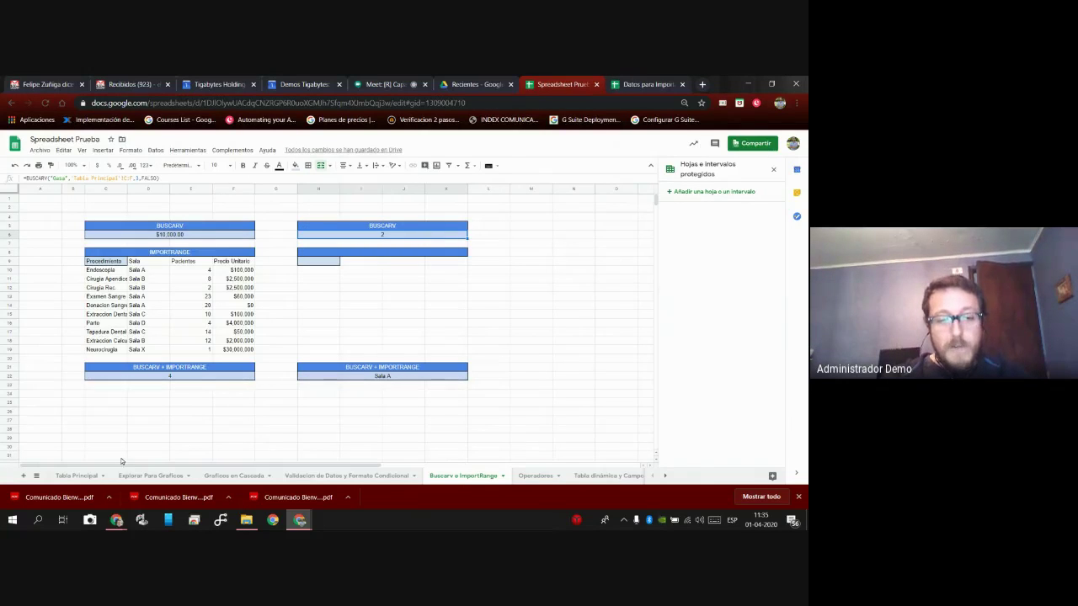
Verify Gasa's Salidas value across columns C–F on Tabla Principal, then return.
left_click(76, 476)
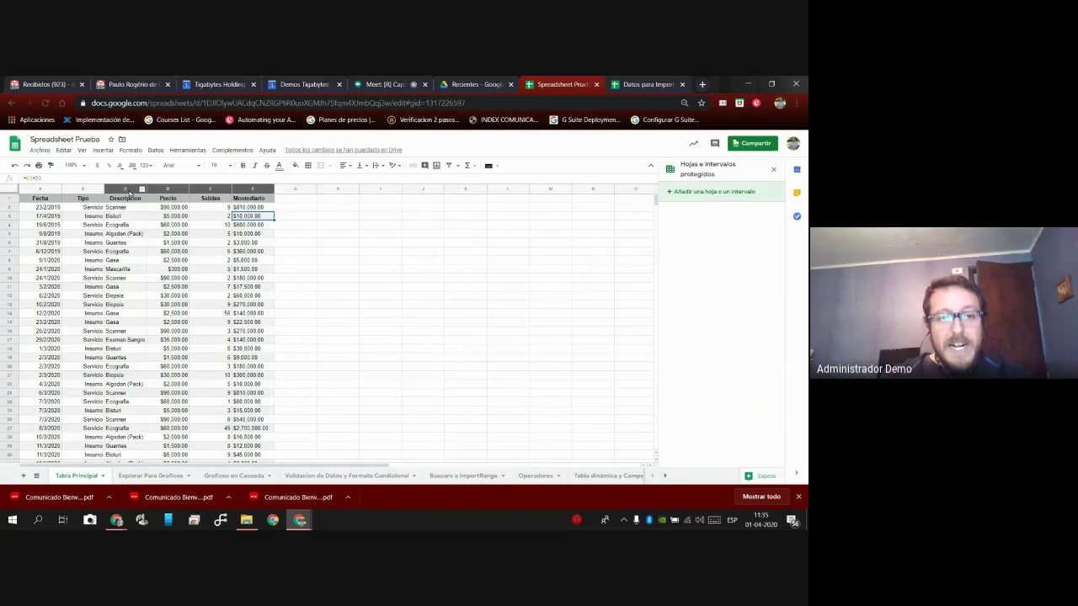
left_click(123, 262)
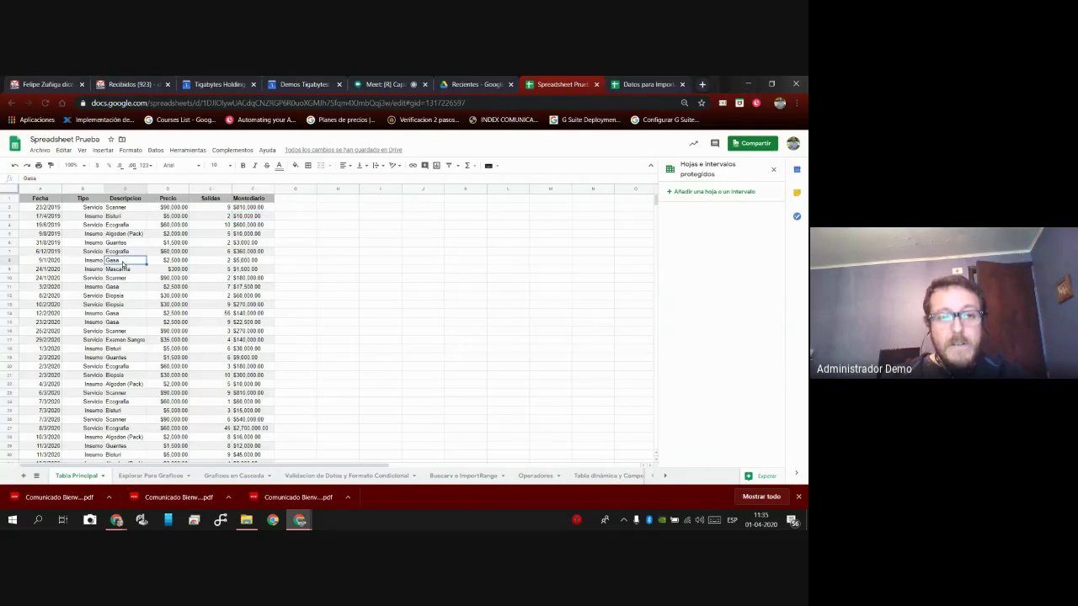
left_click(209, 264)
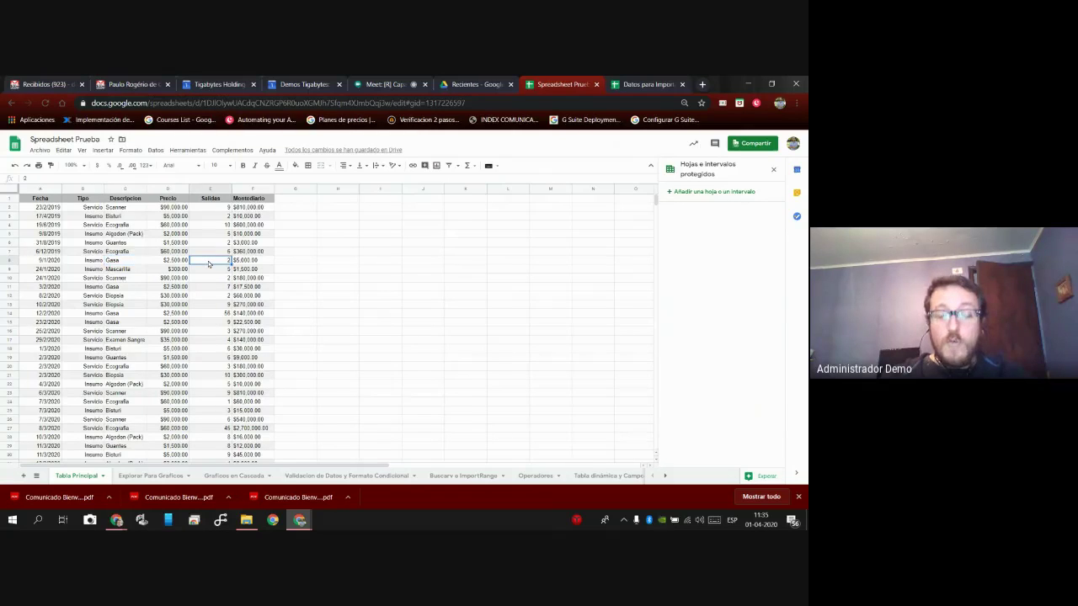
left_click(124, 189)
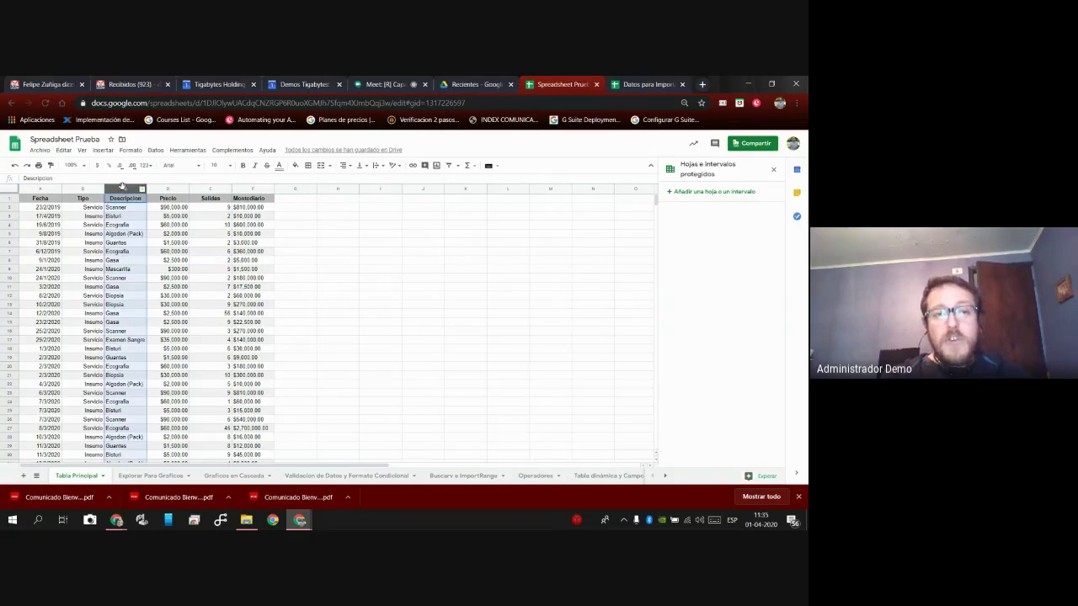
left_click(249, 188, "shift")
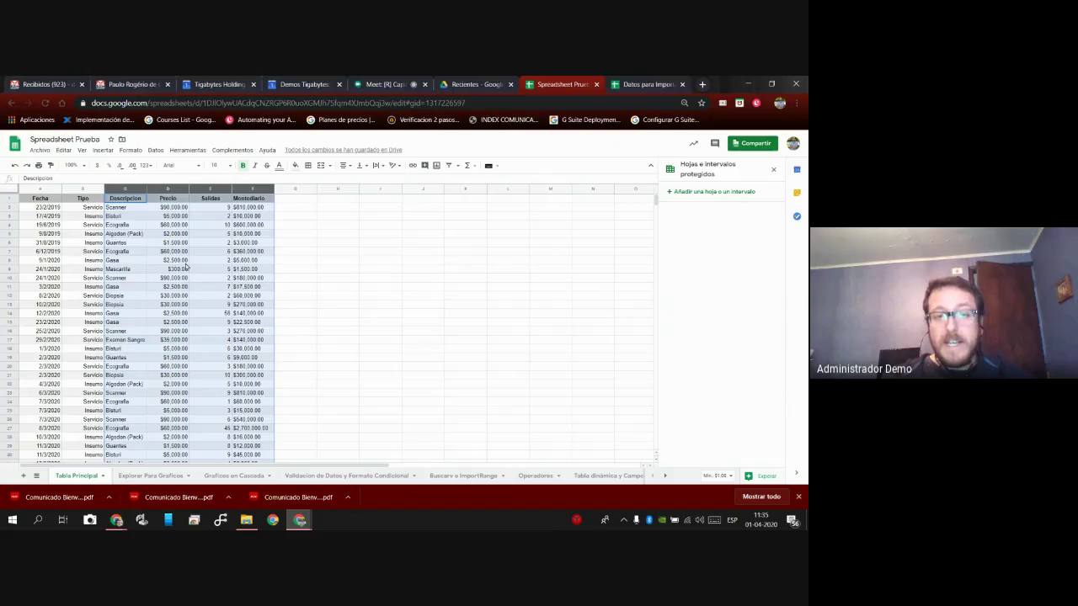
left_click(472, 477)
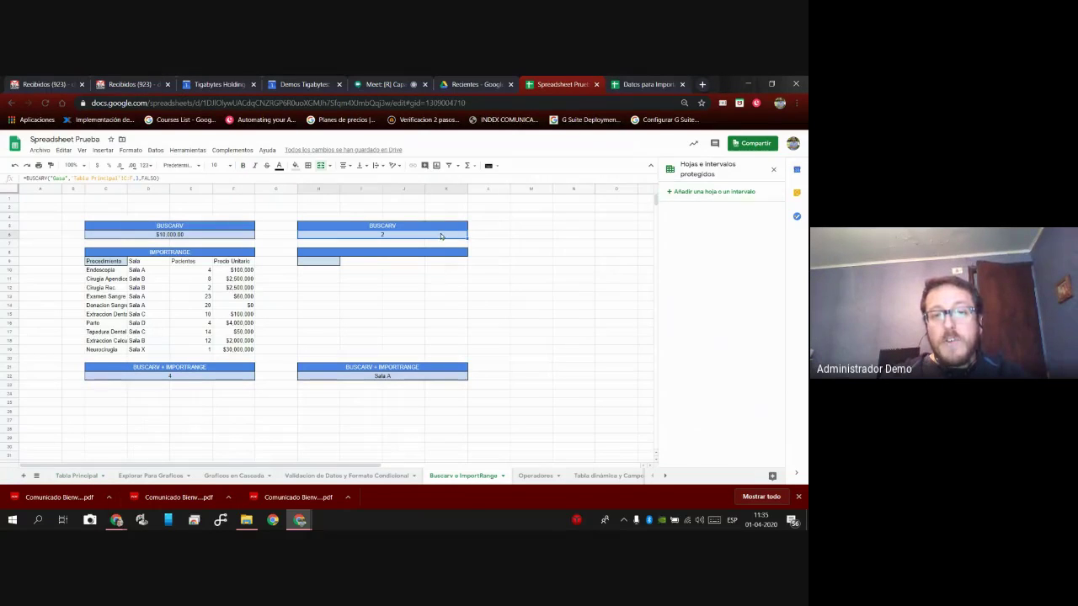
Edit H6's column index, see the #REF! error, and recheck columns C–F on Tabla Principal.
left_click(137, 179)
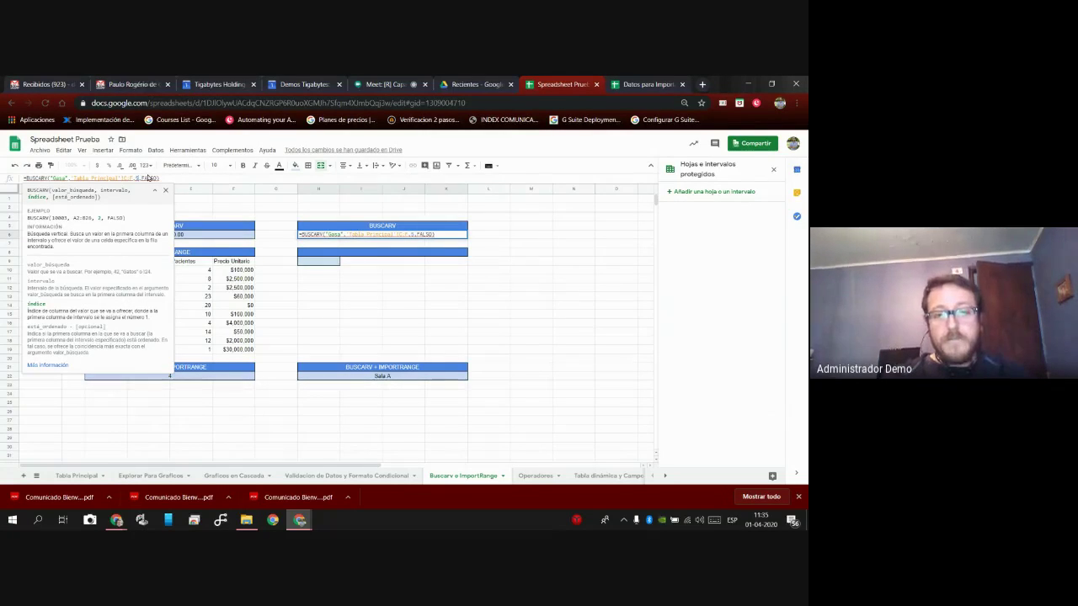
key("Return")
left_click(387, 237)
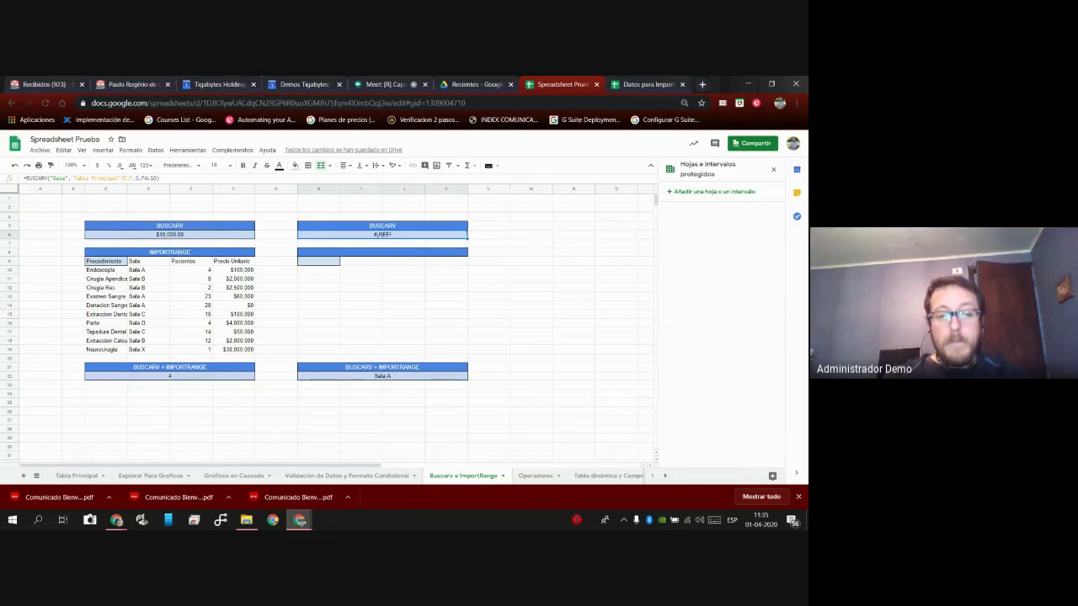
left_click(79, 475)
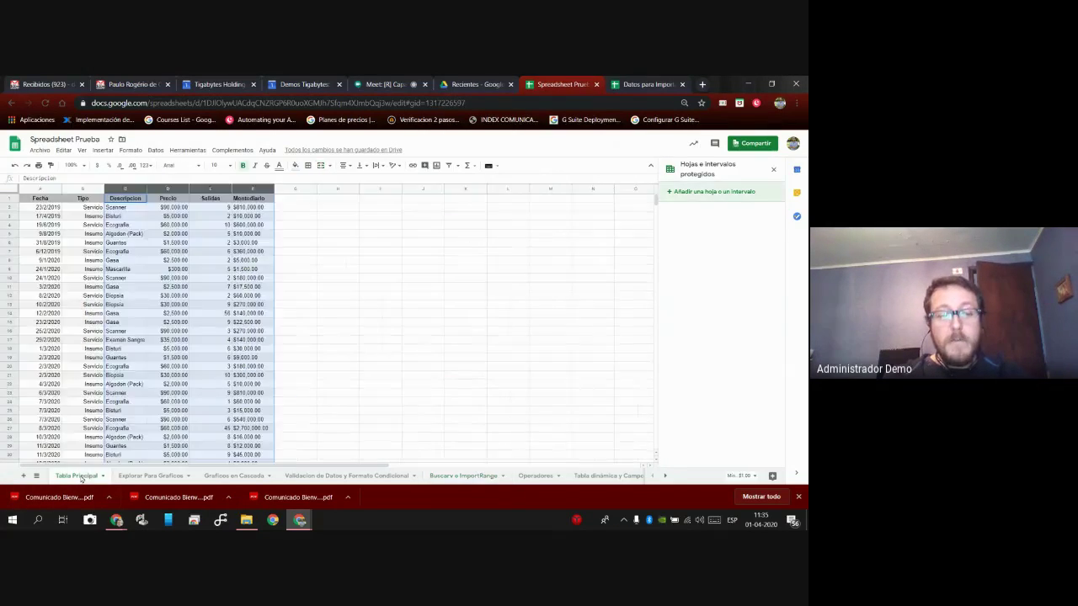
left_click(138, 252)
left_click(126, 189)
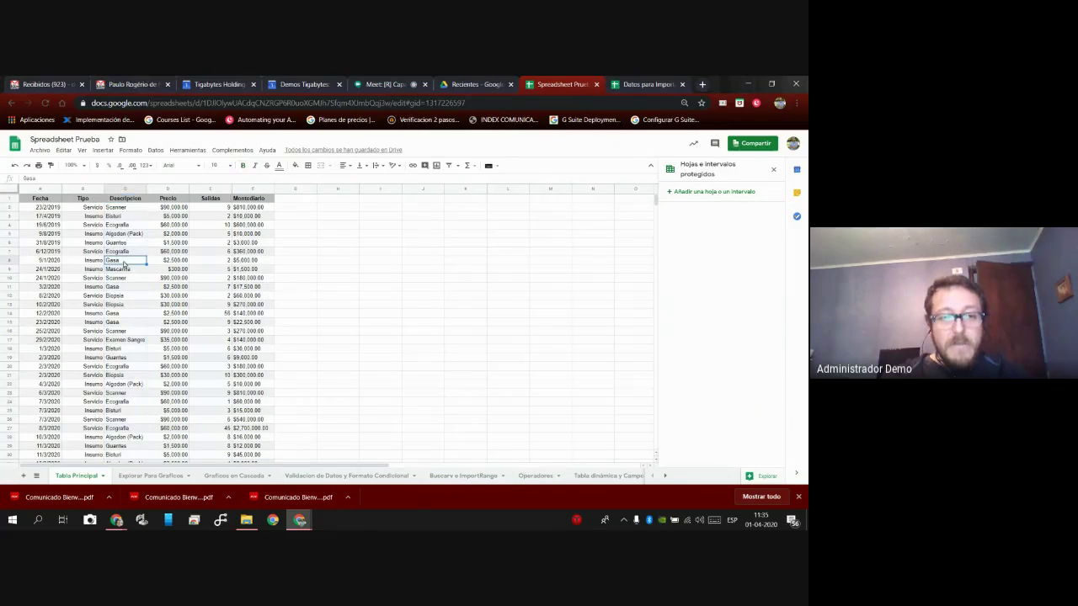
left_click(251, 190, "shift")
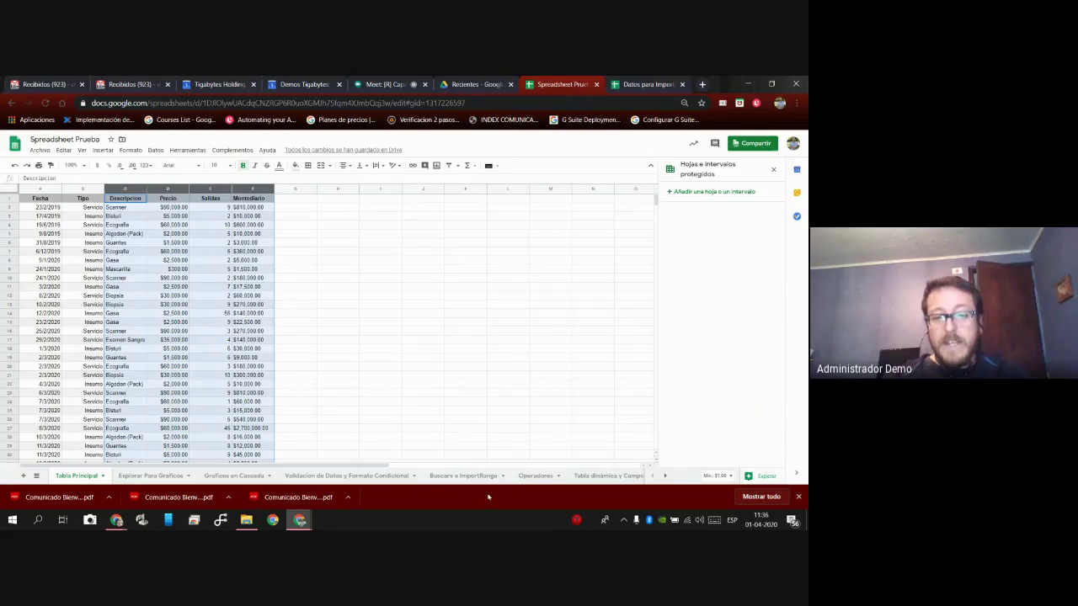
left_click(463, 476)
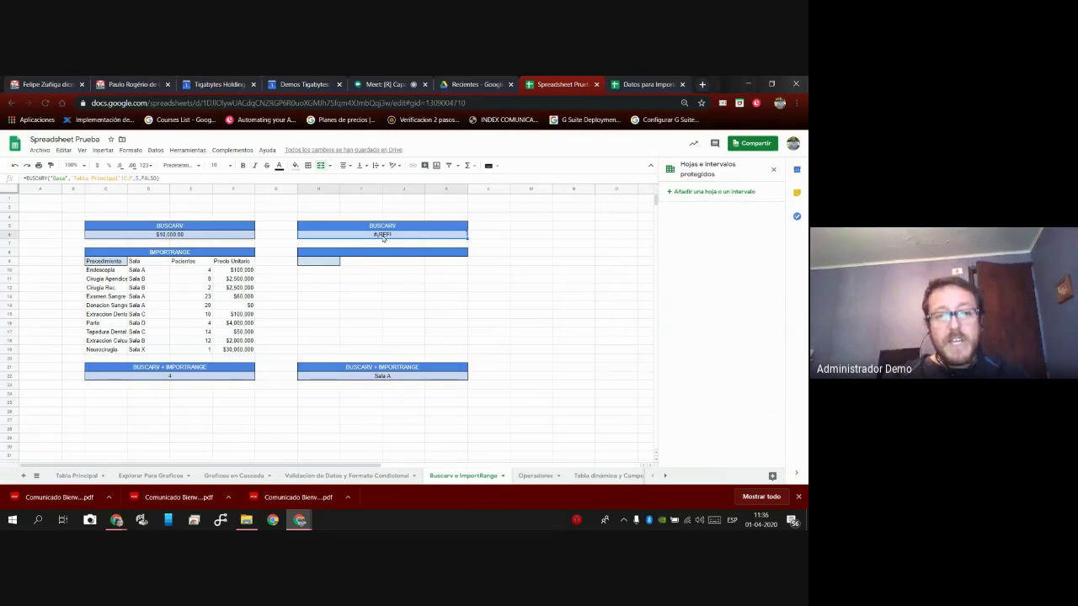
Set H6's column index to 2 so it returns Gasa's price of $2,500.00.
left_click(138, 179)
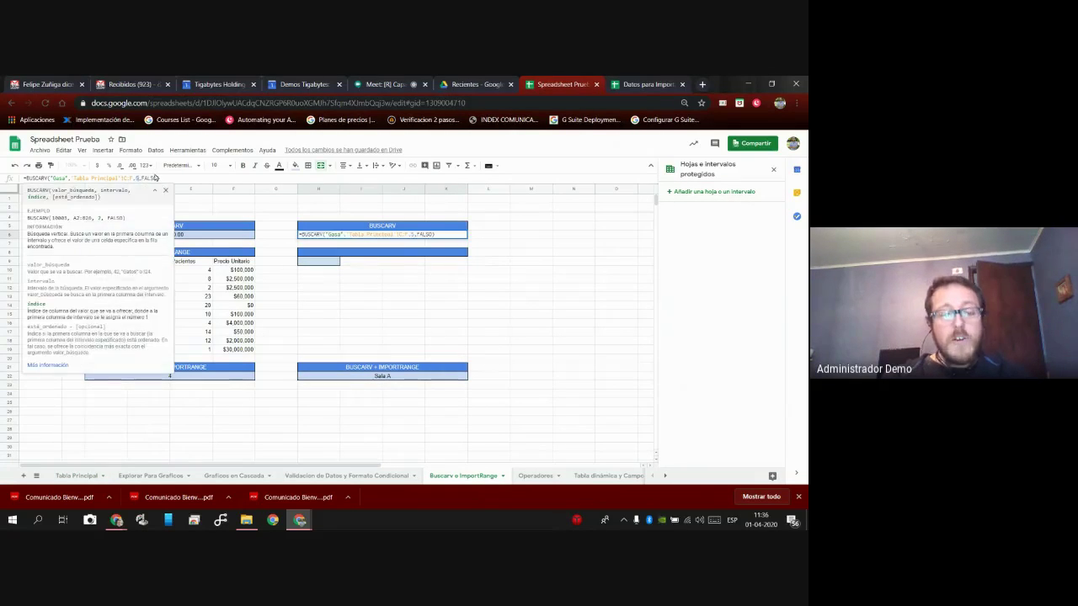
type("2")
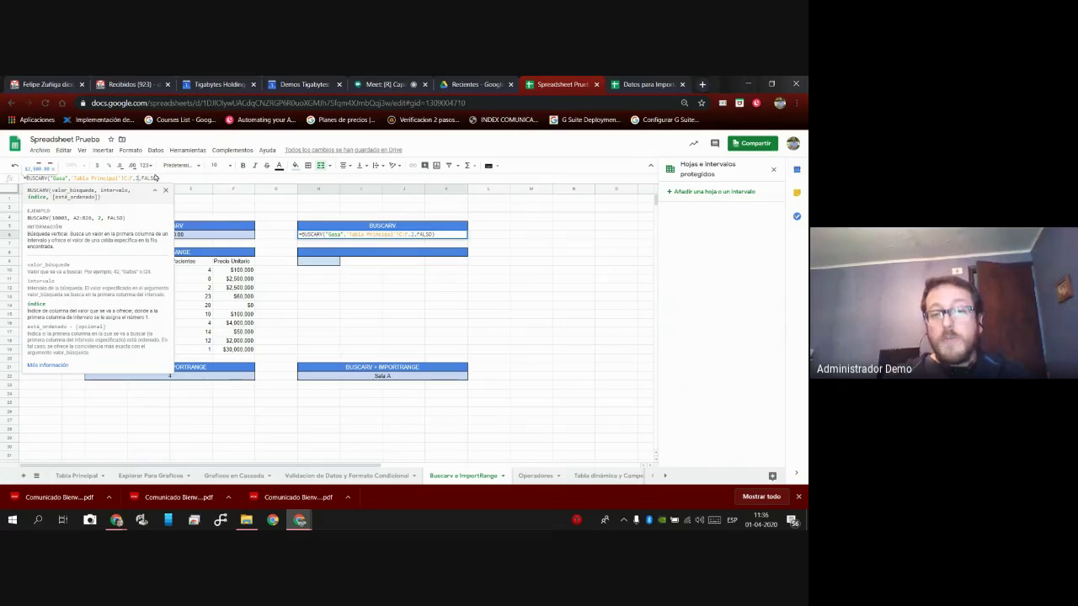
key("Return")
key("Up")
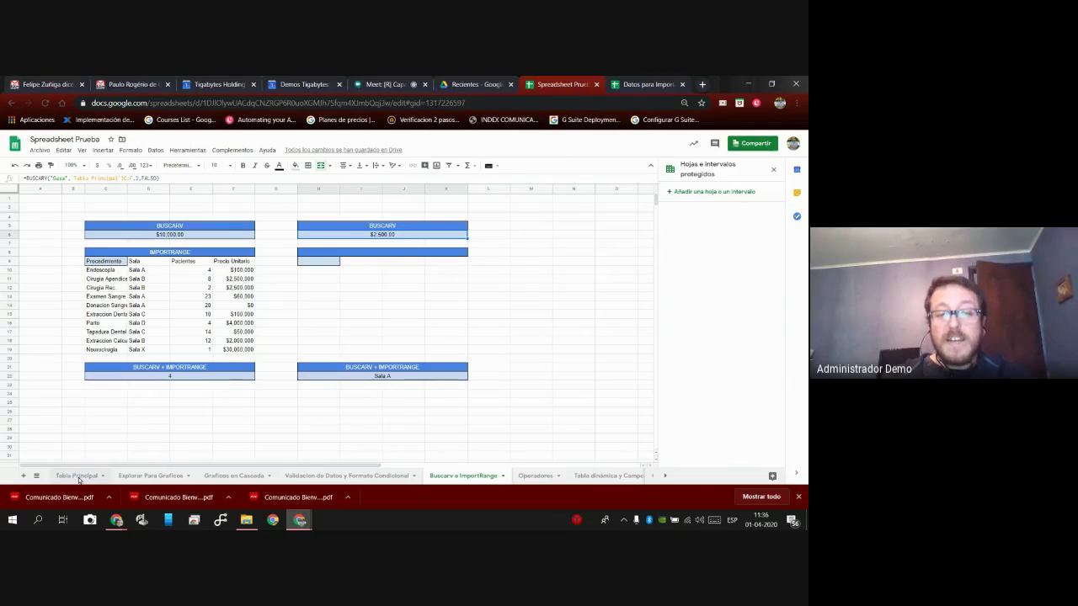
left_click(77, 477)
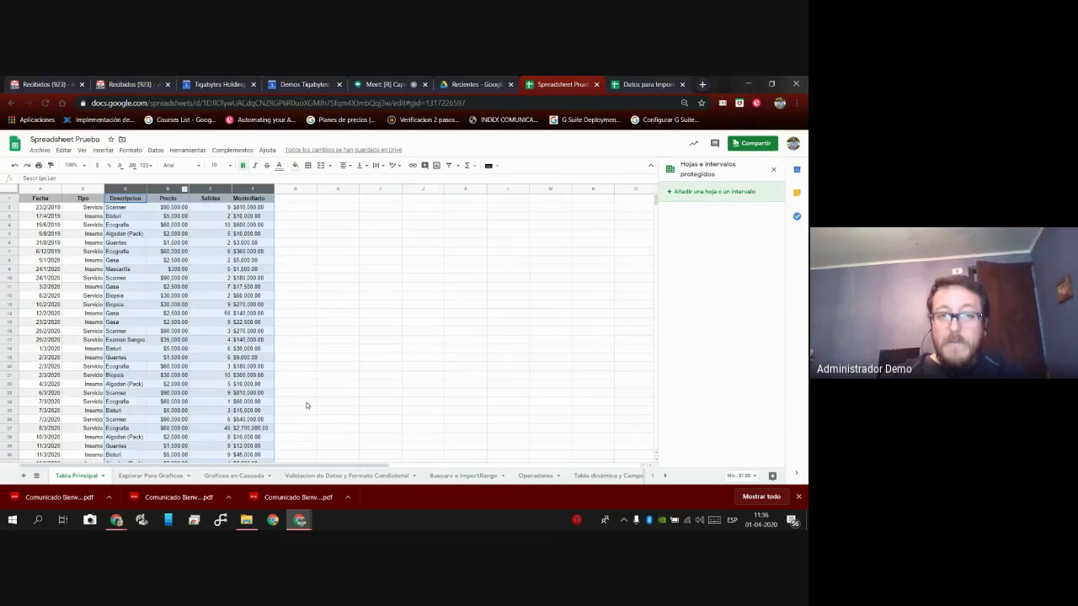
Change H6's BUSCARV column index to 5 and reopen the formula to inspect the error.
left_click(463, 476)
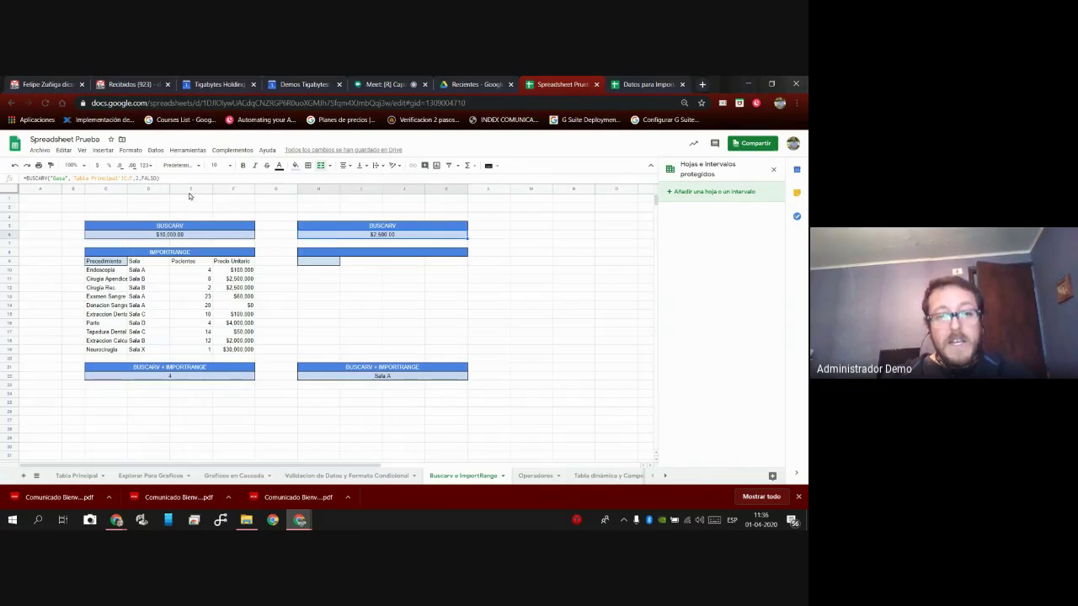
left_click(144, 178)
key("BackSpace")
type("5")
key("Return")
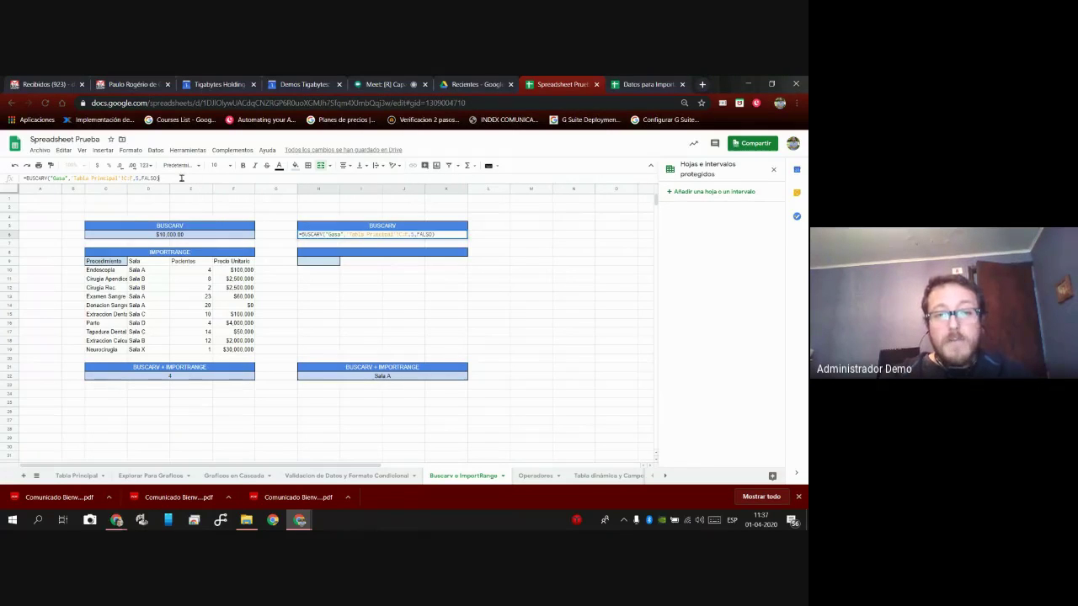
double_click(415, 235)
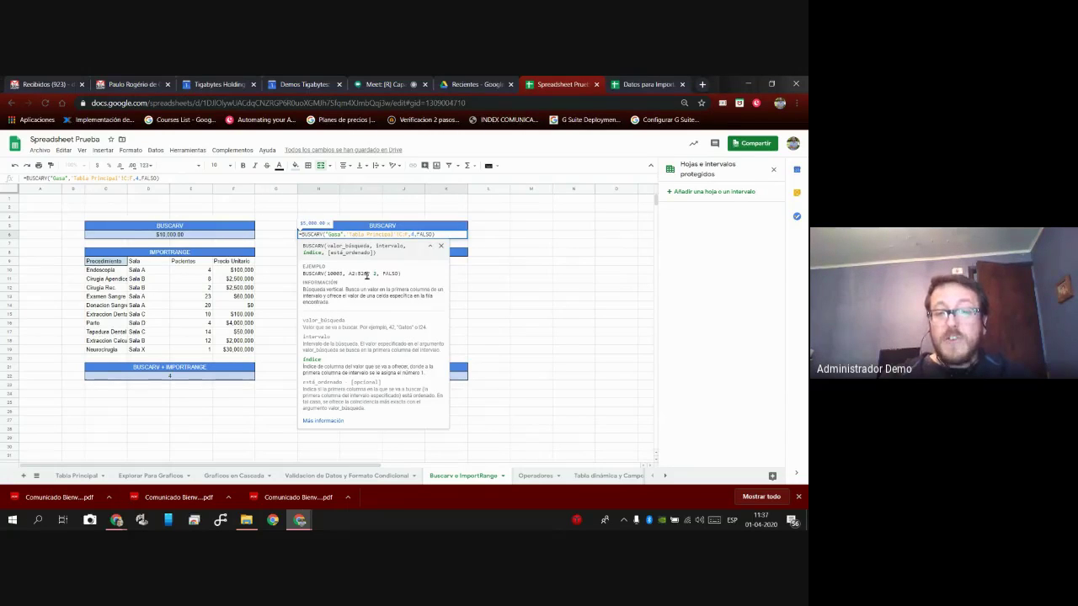
Open the full BUSCARV help article from the formula help's 'Más información' link.
left_click(332, 422)
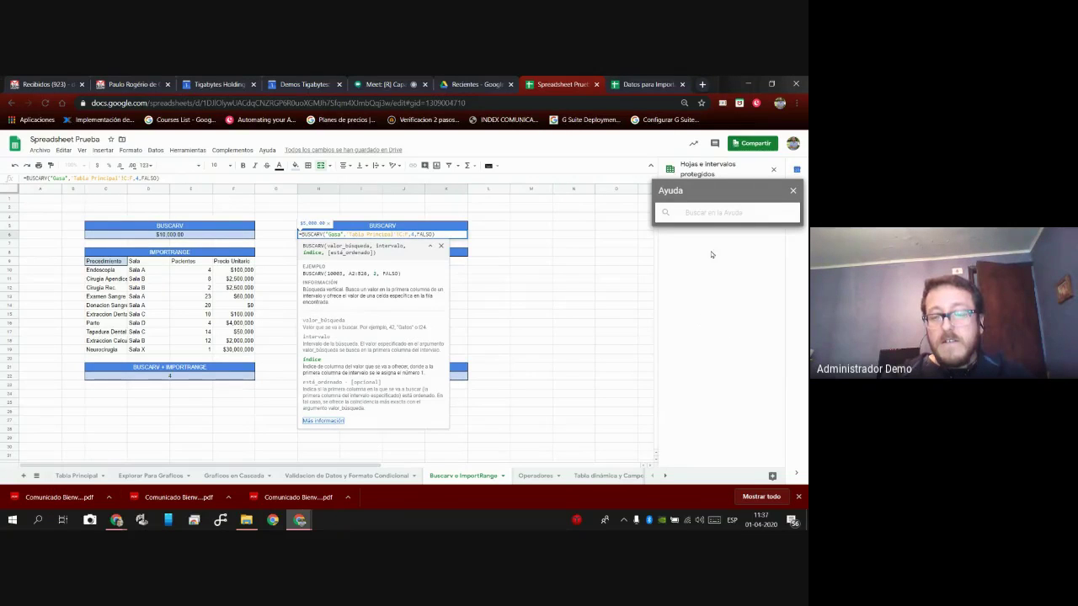
left_click(715, 216)
left_click(327, 421)
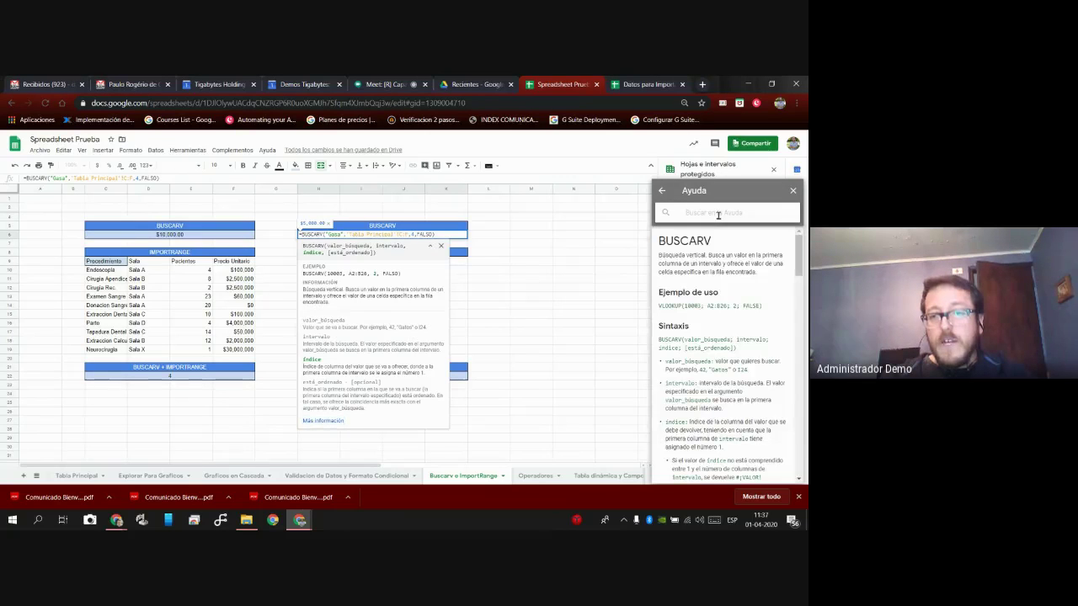
Read through the BUSCARV article in the Ayuda panel, close it, and switch to the Google Meet call.
scroll(714, 278, "down", 2)
scroll(716, 282, "down", 3)
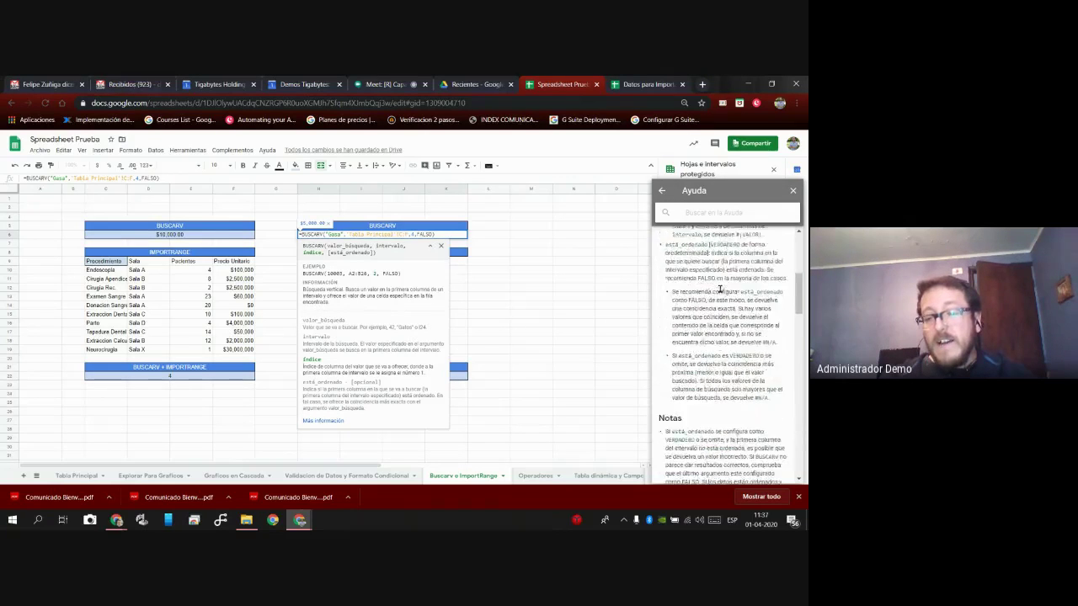
scroll(722, 296, "down", 5)
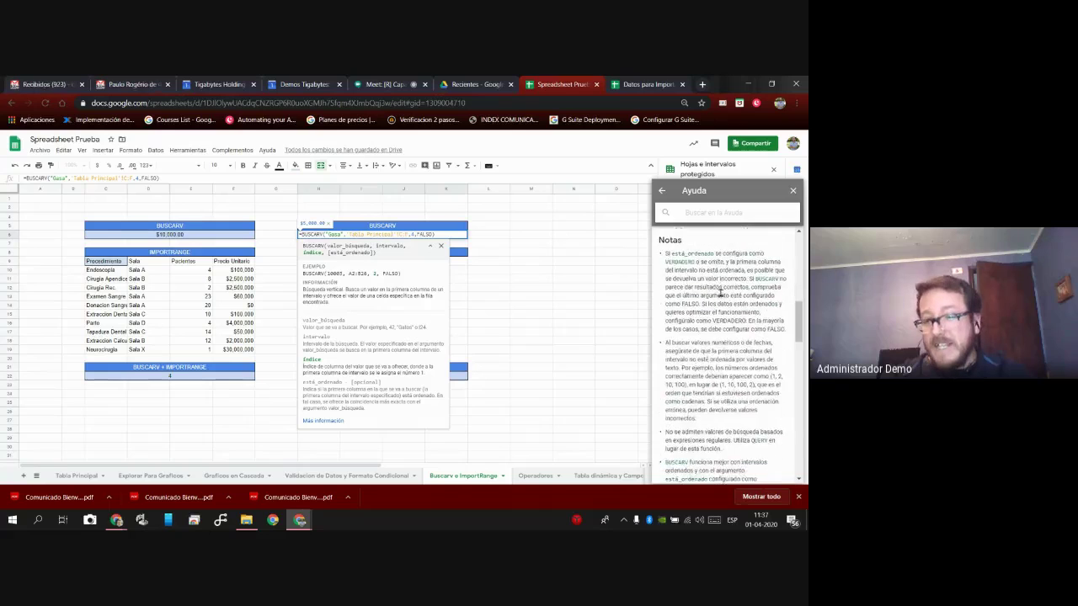
scroll(722, 293, "down", 5)
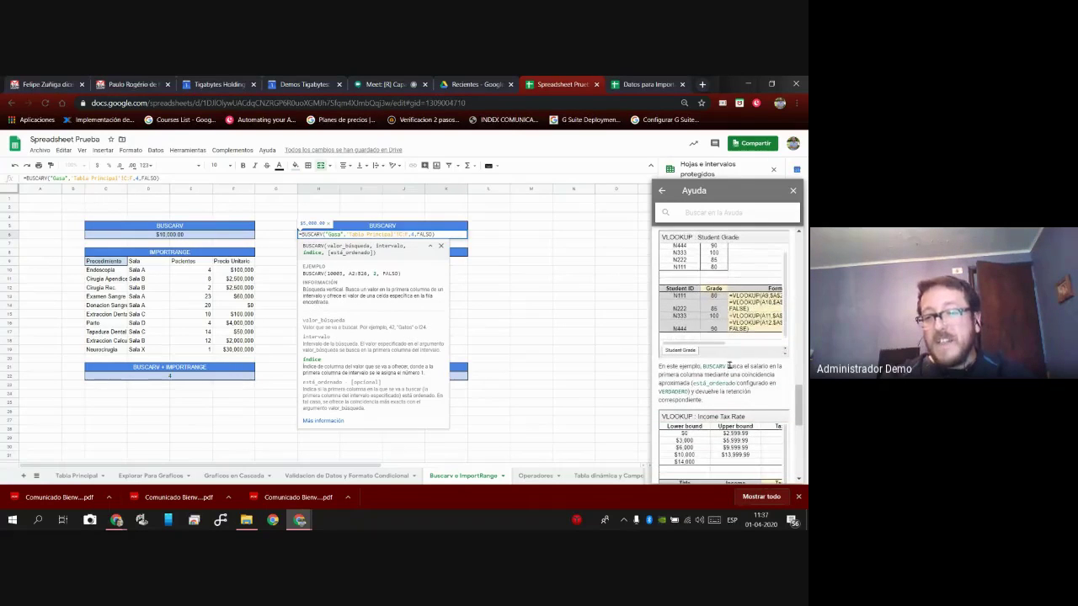
scroll(729, 353, "up", 8)
scroll(730, 365, "up", 5)
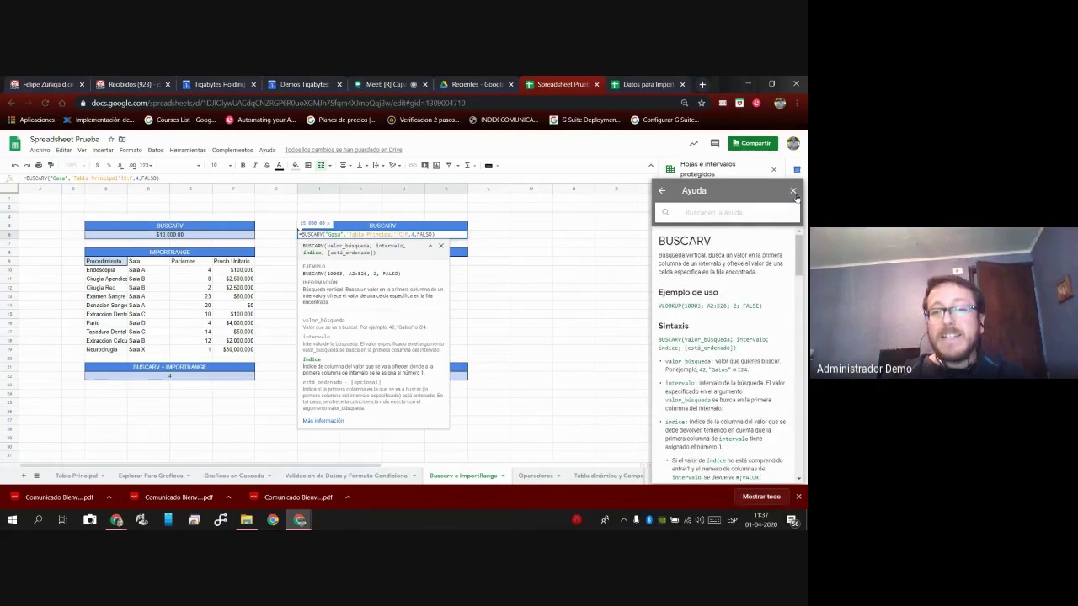
left_click(793, 192)
left_click(419, 85)
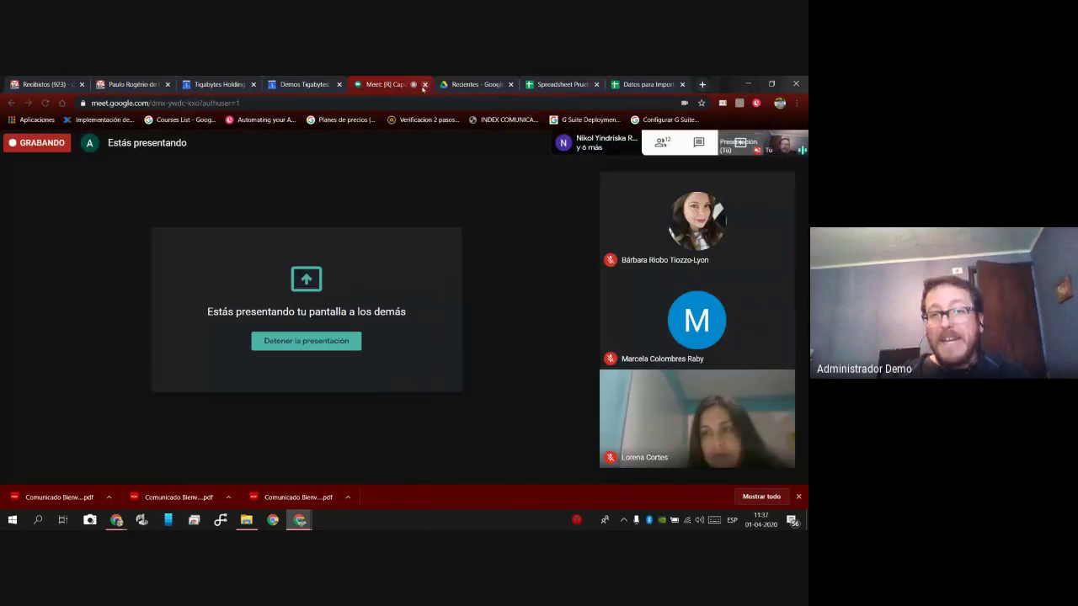
Return from Google Meet to the Spreadsheet Prueba browser tab.
left_click(558, 84)
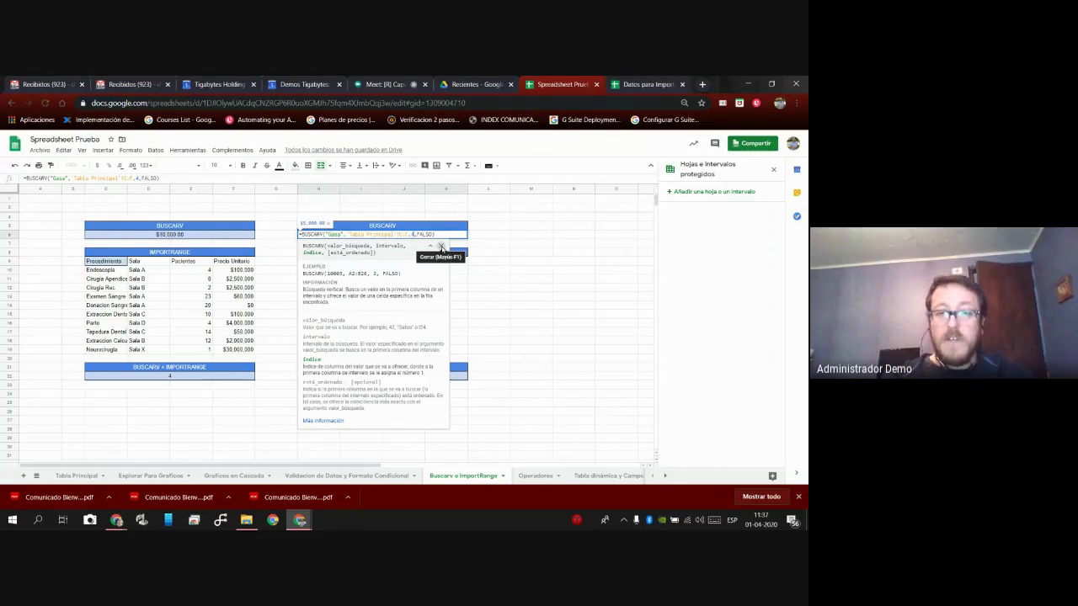
Delete the unfinished Gasa BUSCARV formula so H6 is left empty.
left_click(441, 248)
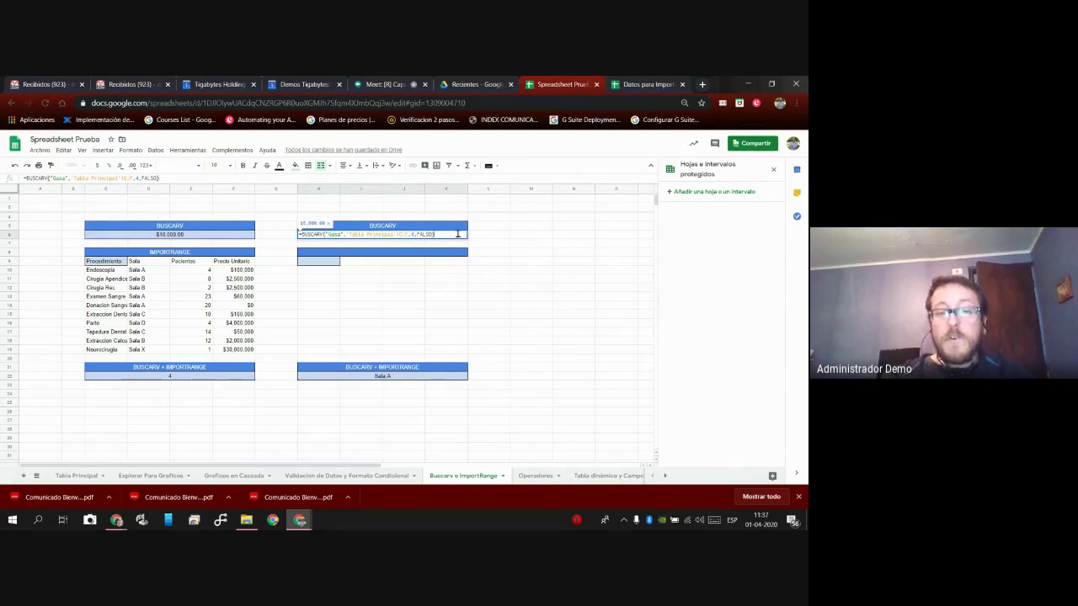
key("BackSpace")
key("BackSpace")
key("BackSpace")
key("BackSpace")
key("BackSpace")
key("BackSpace")
key("BackSpace")
key("BackSpace")
key("BackSpace")
key("BackSpace")
key("BackSpace")
key("BackSpace")
key("BackSpace")
key("BackSpace")
key("BackSpace")
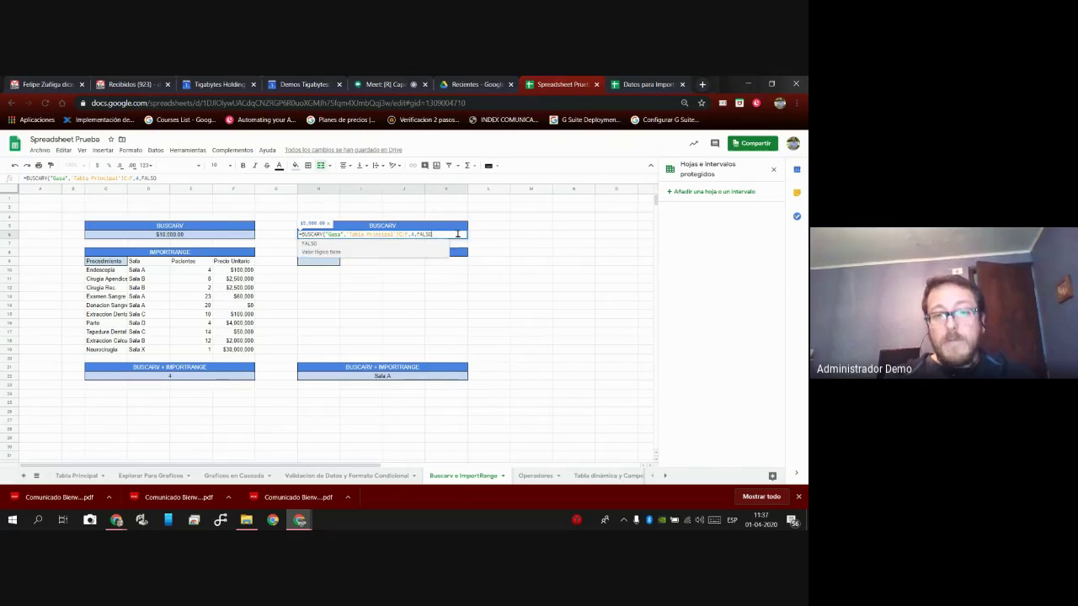
key("BackSpace")
key("BackSpace")
key("BackSpace")
key("BackSpace")
key("BackSpace")
key("BackSpace")
key("BackSpace")
key("BackSpace")
key("BackSpace")
key("BackSpace")
key("BackSpace")
key("BackSpace")
key("BackSpace")
key("BackSpace")
key("BackSpace")
key("BackSpace")
key("BackSpace")
key("BackSpace")
key("BackSpace")
key("BackSpace")
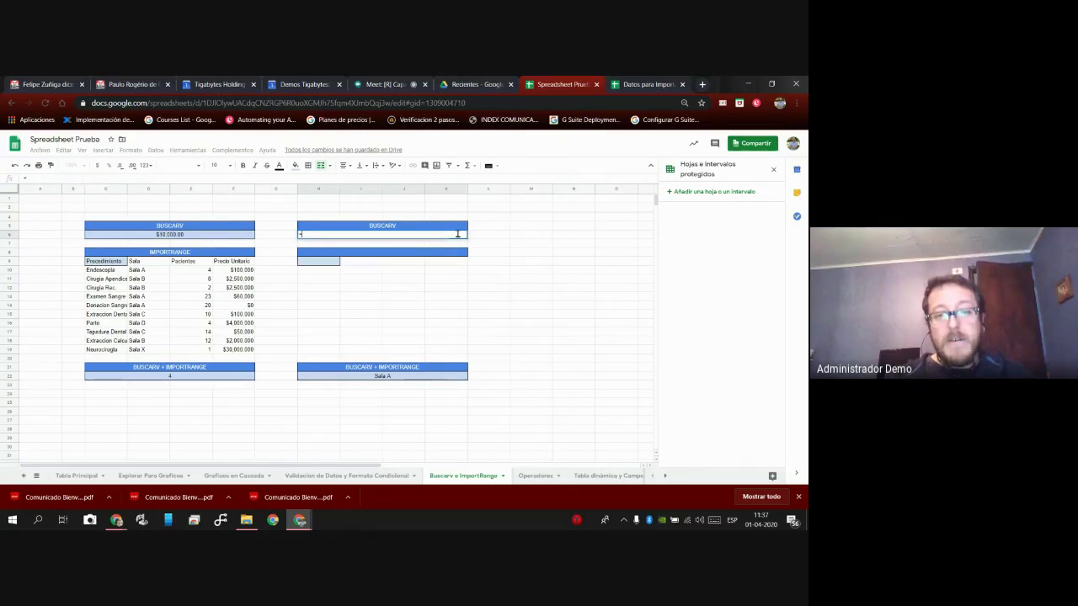
left_click(322, 264)
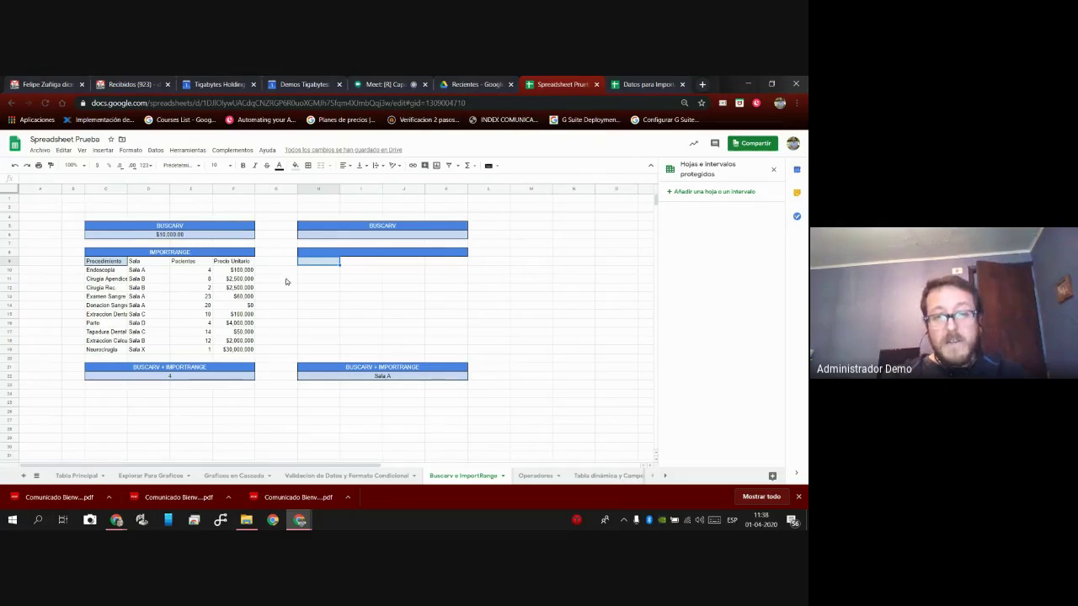
Make H6 reference Tabla Principal cell D8, showing the Gasa price $2,500.00.
left_click(318, 239)
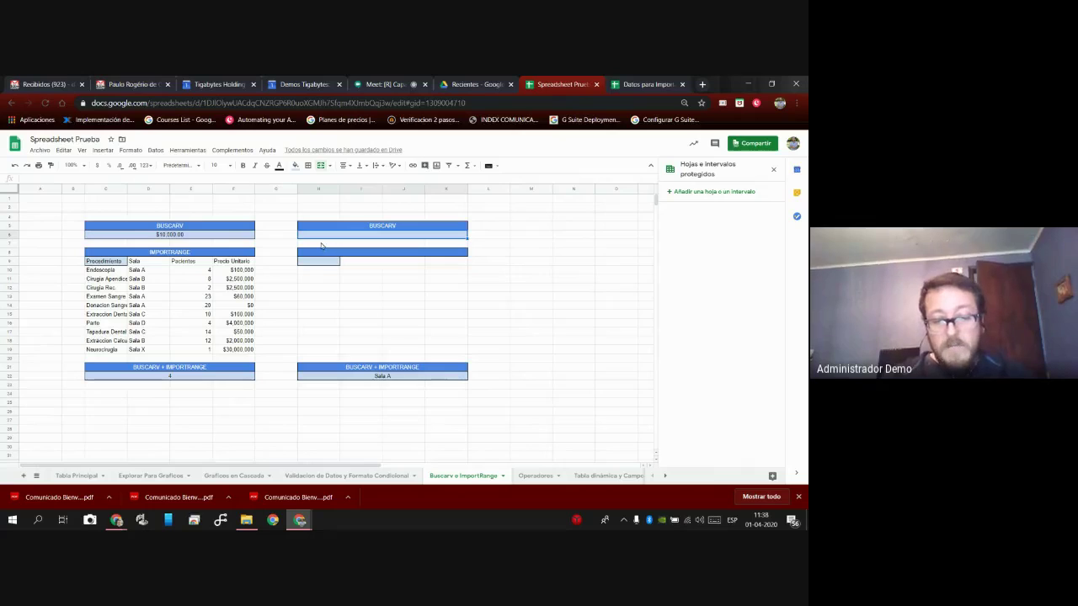
type("=")
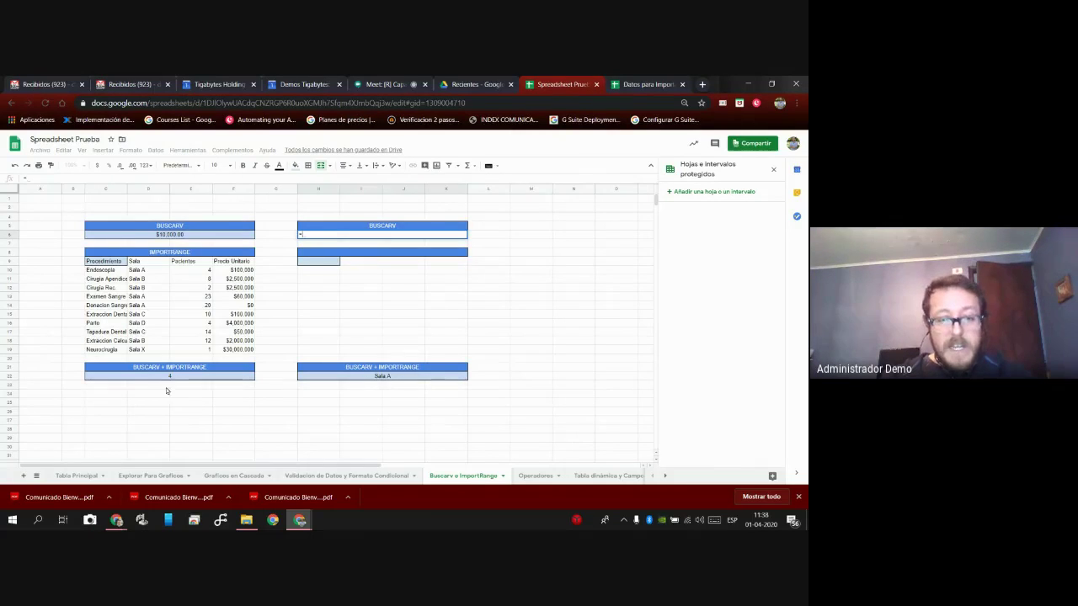
left_click(87, 476)
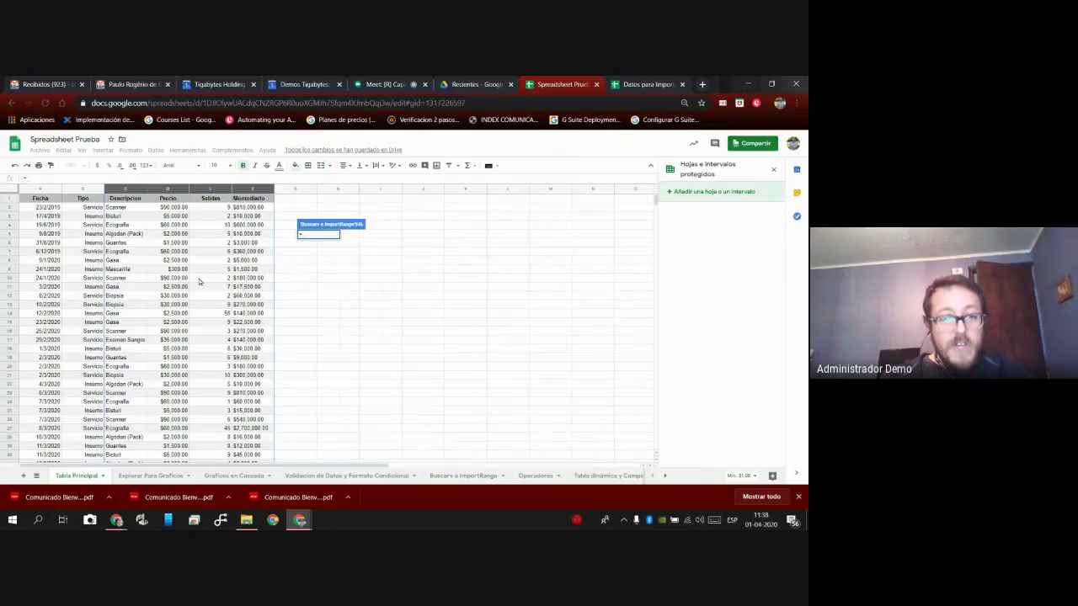
left_click(178, 262)
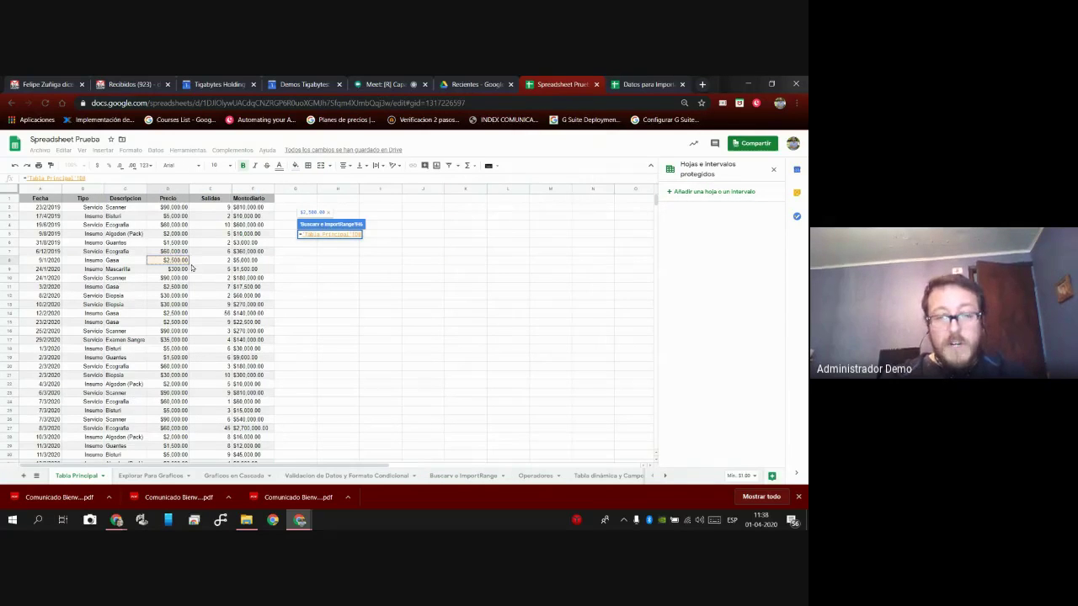
key("Return")
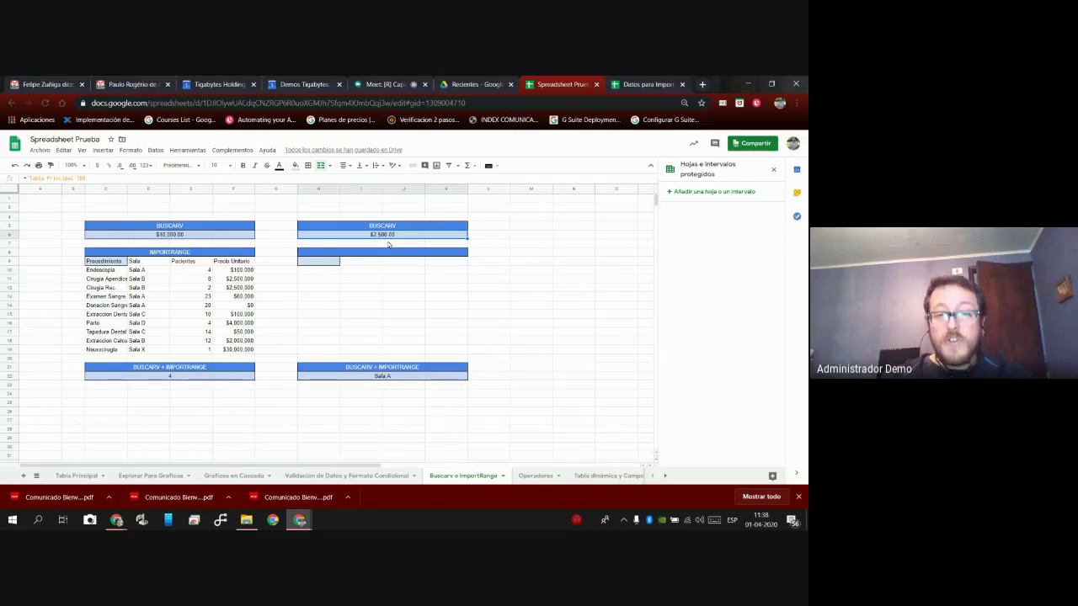
left_click(329, 263)
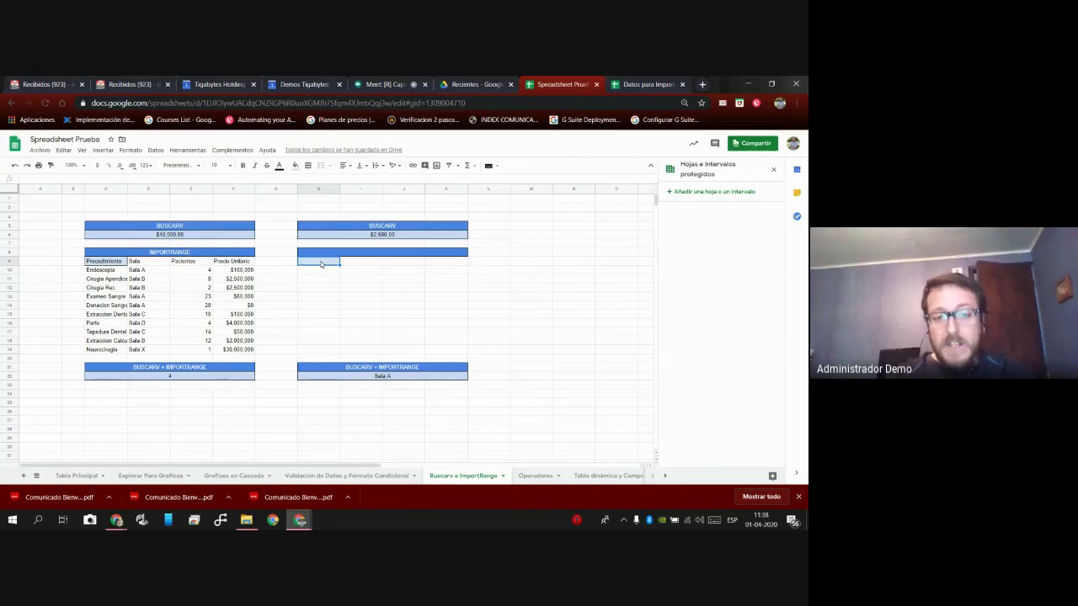
Begin an =IMPORTRANGE( formula in H9 and expand its argument help.
type("=imp")
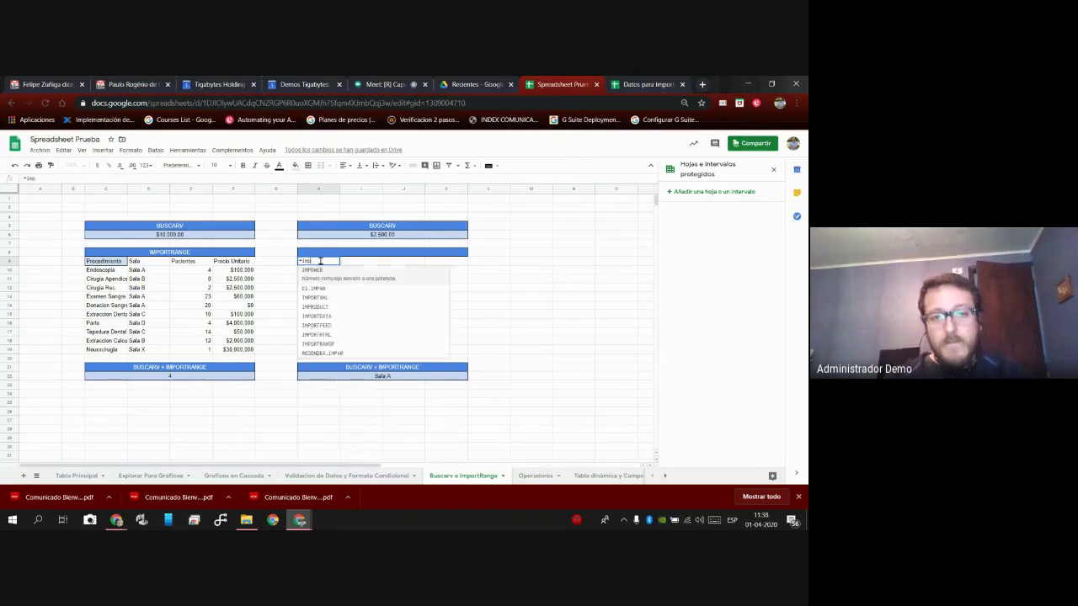
type("ortrange")
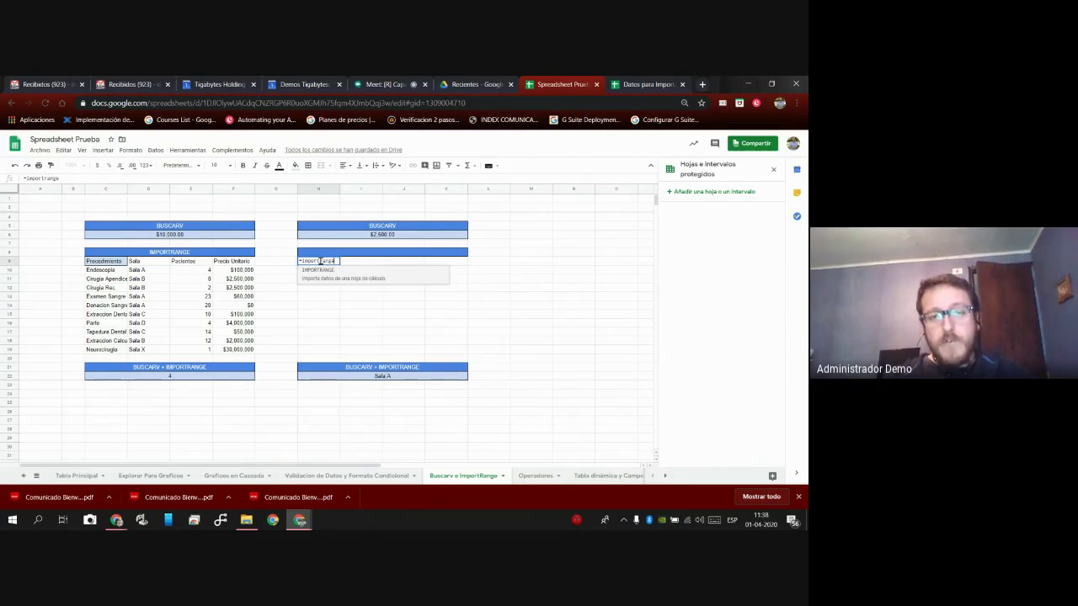
left_click(328, 276)
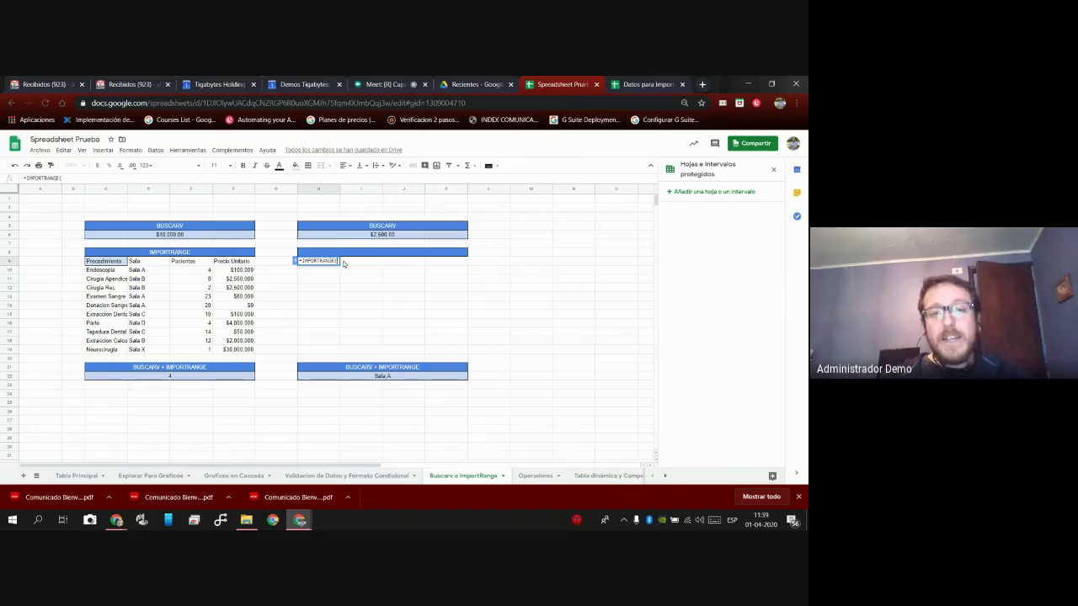
left_click(296, 261)
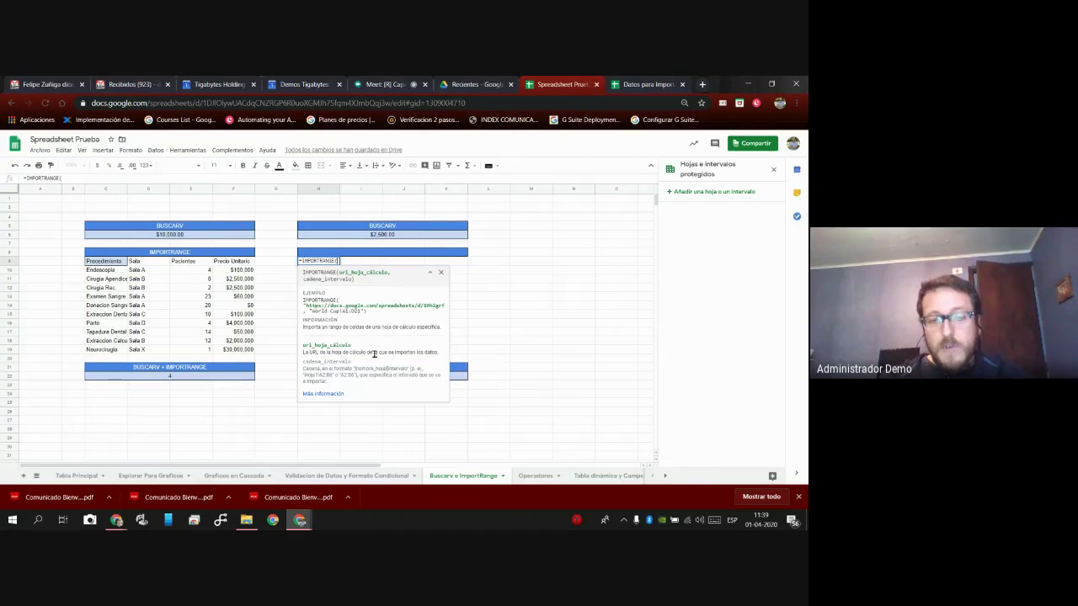
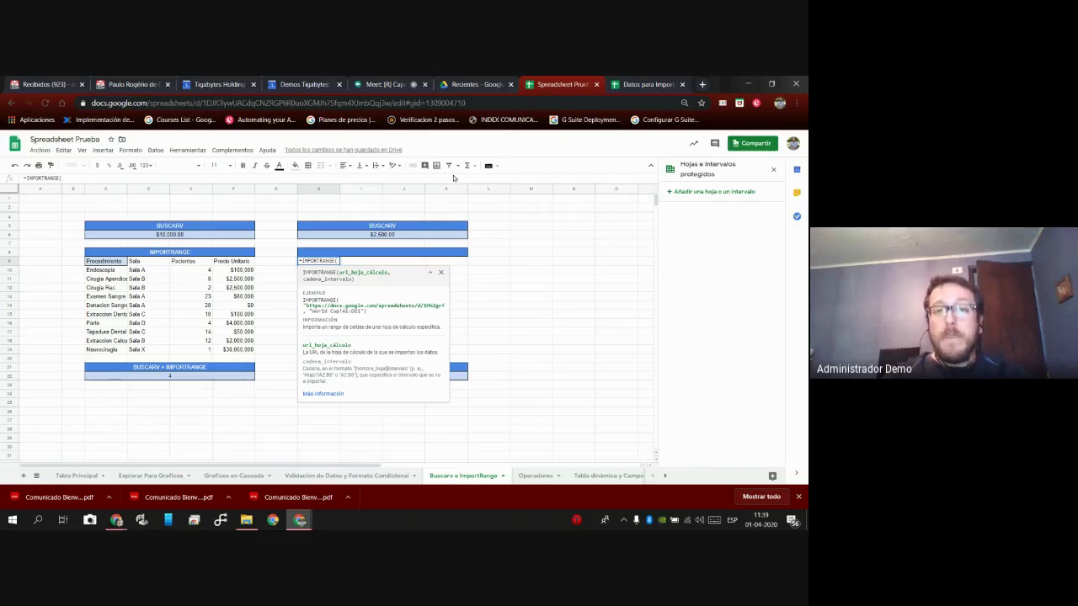
Select the current spreadsheet's web address, then switch to the Datos para Importar spreadsheet.
left_click_drag(468, 103, 84, 110)
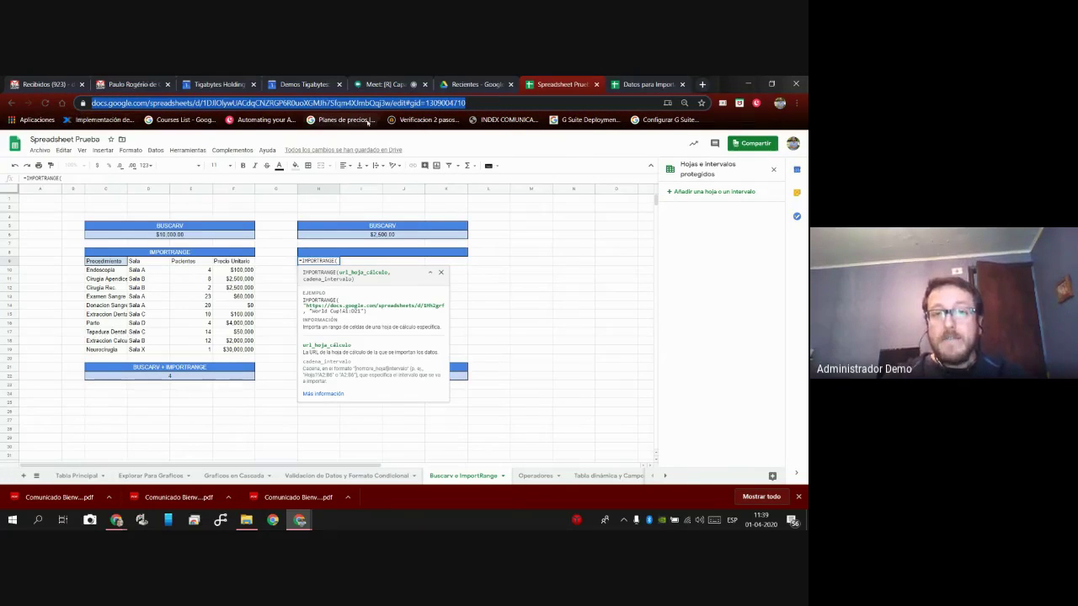
left_click(487, 103)
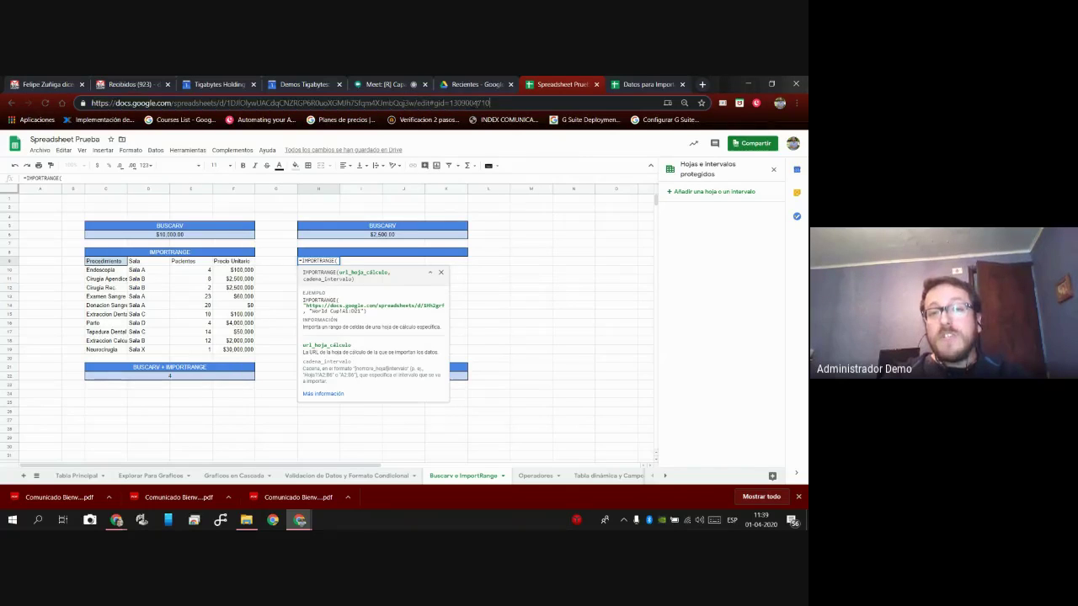
left_click_drag(505, 102, 92, 103)
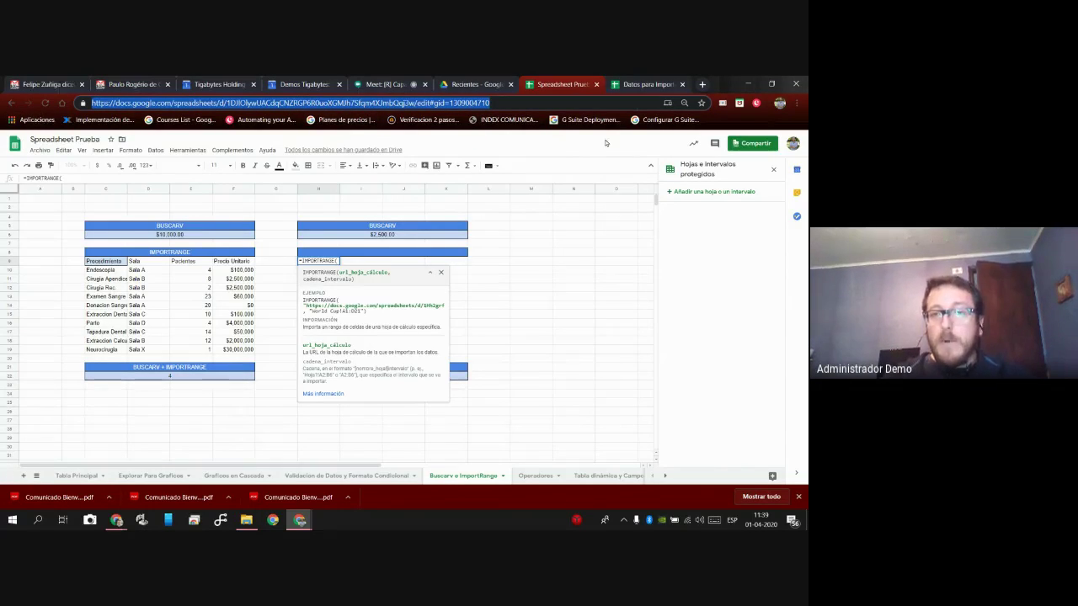
left_click(651, 88)
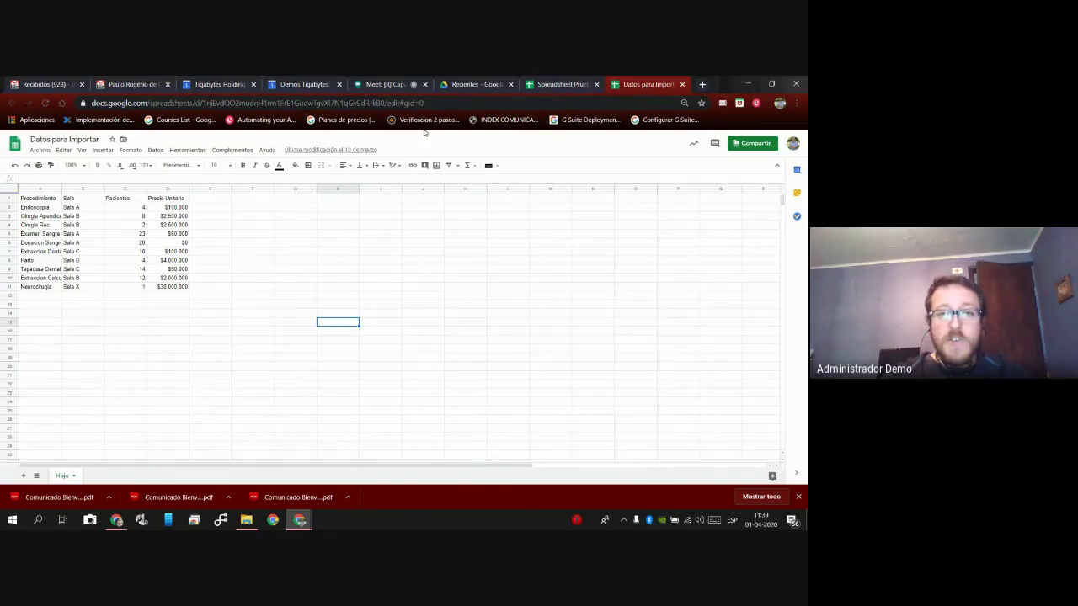
Paste the Datos para Importar web address into H9's =IMPORTRANGE( formula and wrap it in quotes.
left_click_drag(424, 103, 91, 102)
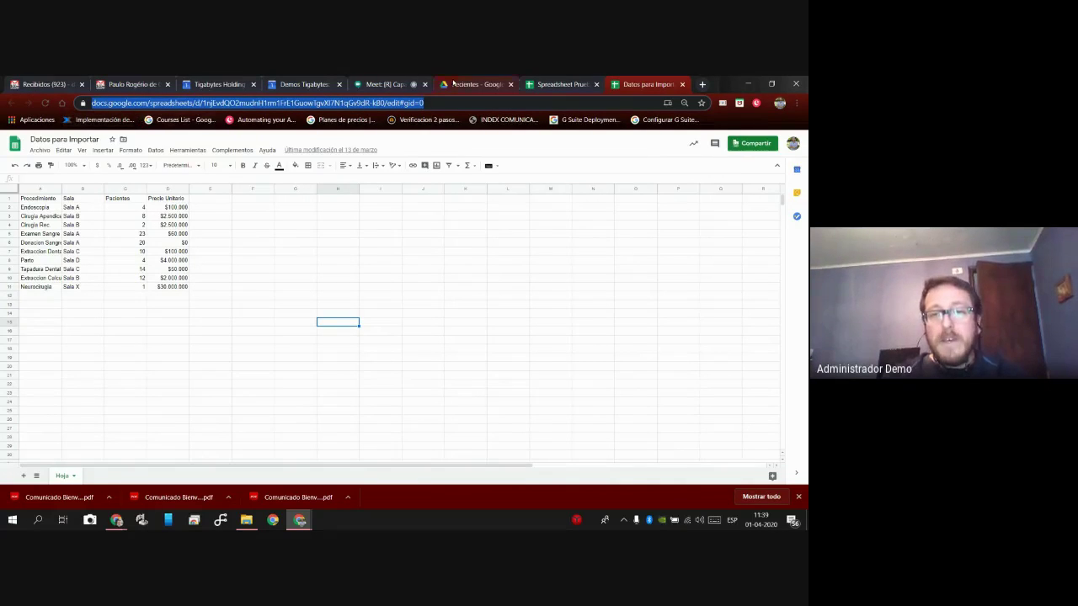
left_click(556, 84)
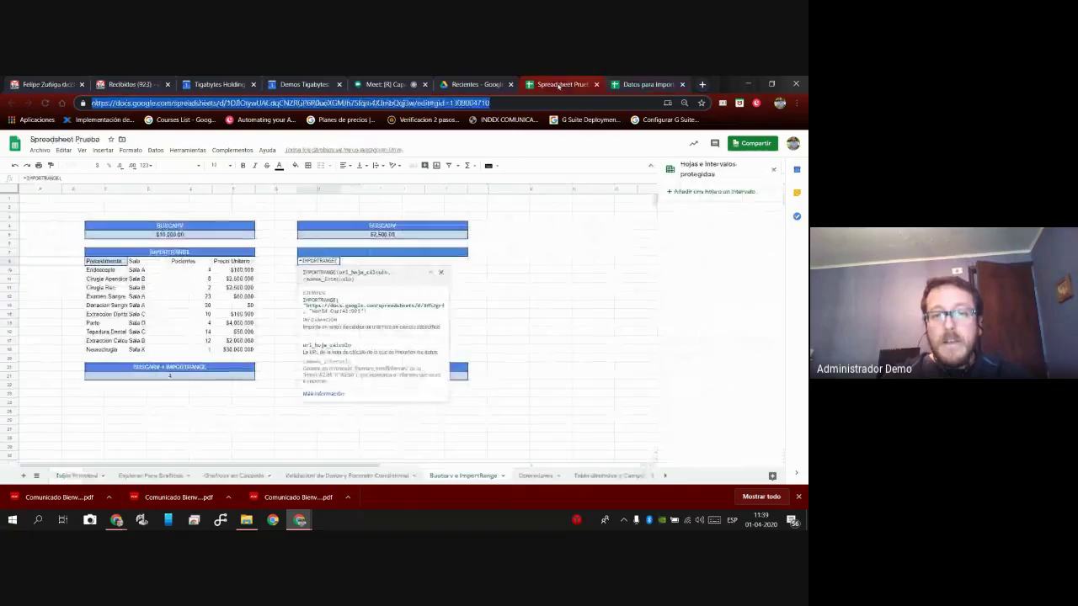
left_click(342, 264)
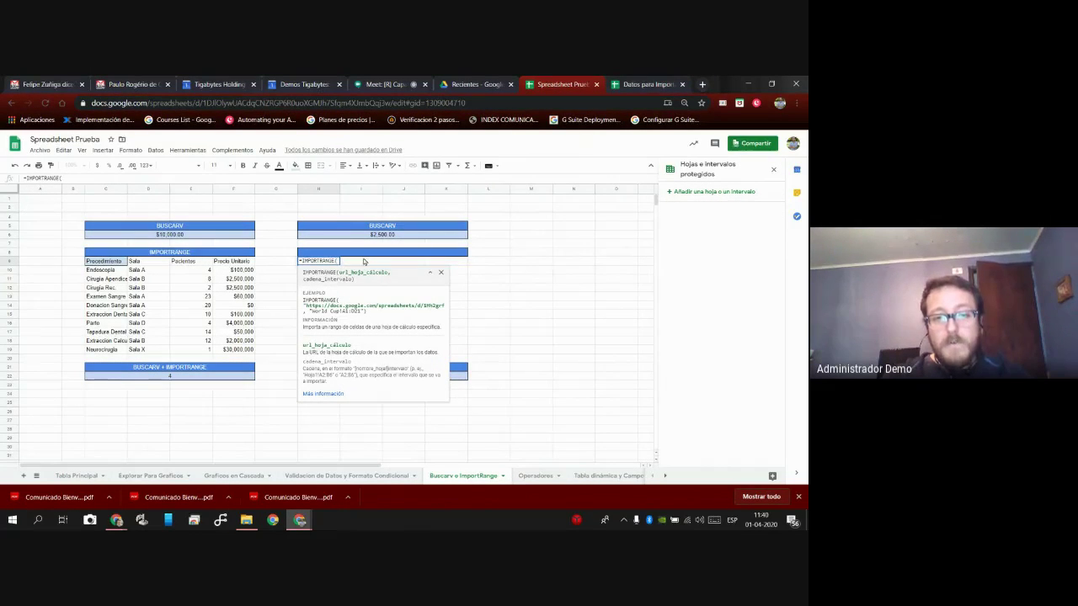
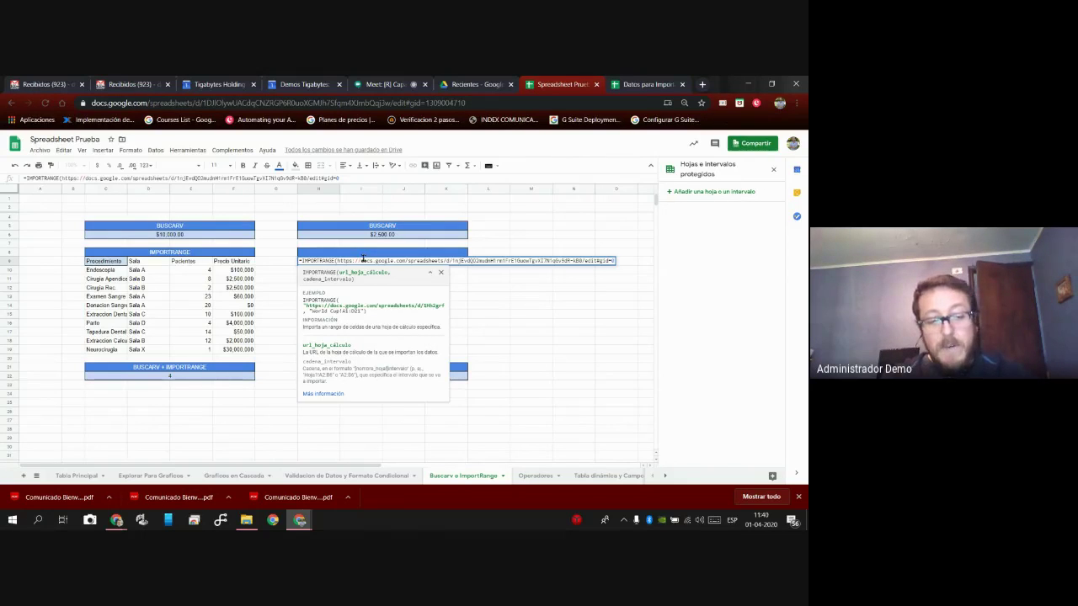
type("\"")
key("Left")
key("Left")
key("Left")
key("Left")
key("Left")
key("Left")
key("Left")
key("Left")
key("Left")
key("Left")
key("Left")
key("Left")
key("Left")
key("Left")
key("Left")
key("Left")
key("Left")
key("Left")
key("Left")
key("Left")
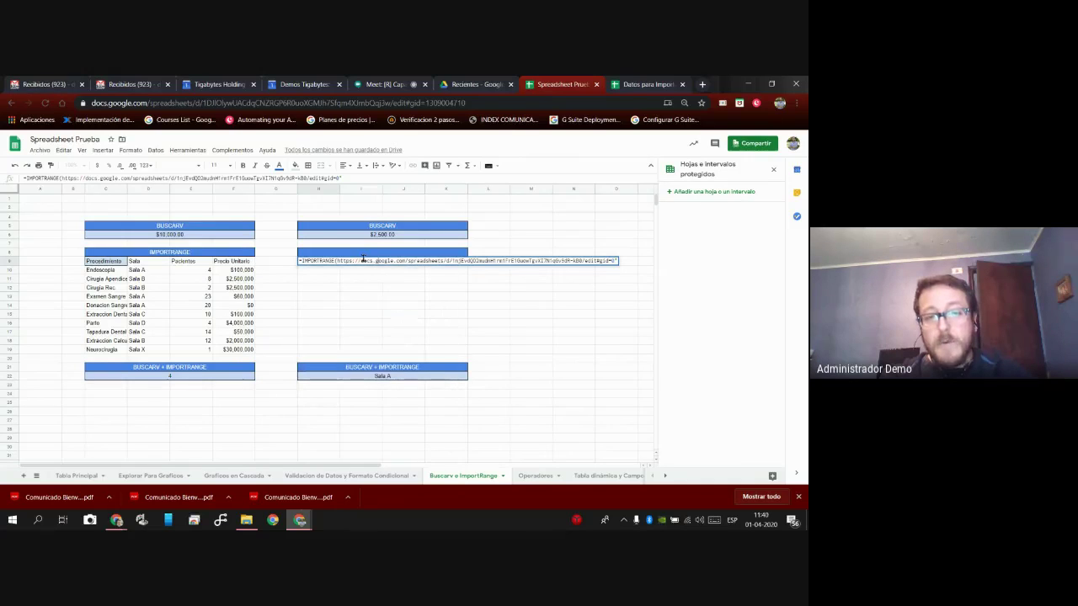
left_click(363, 260)
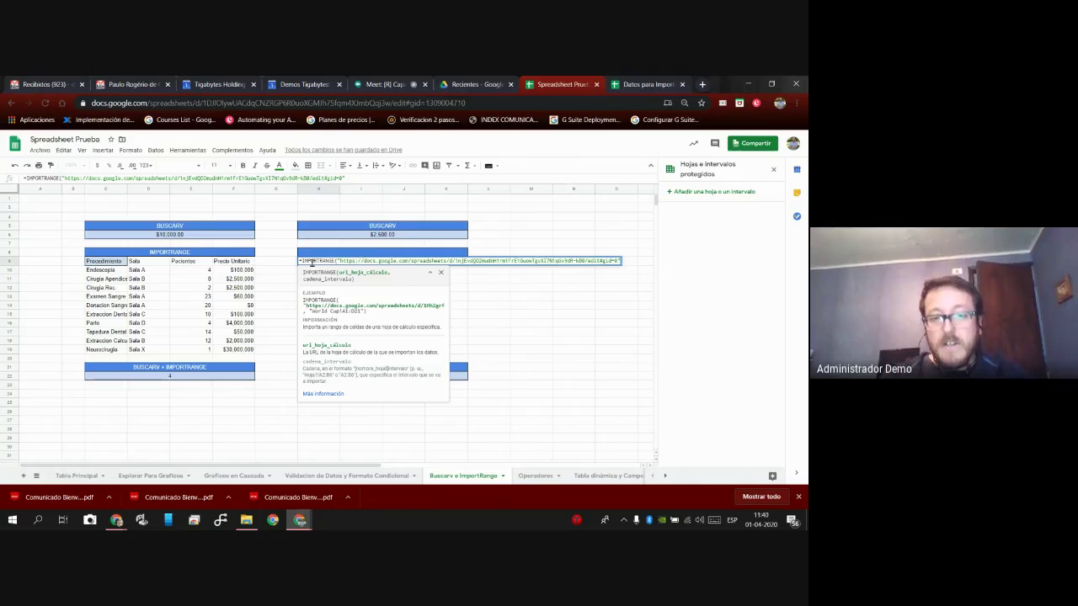
Add a comma after the quoted address argument, then switch to Datos para Importar.
type(",")
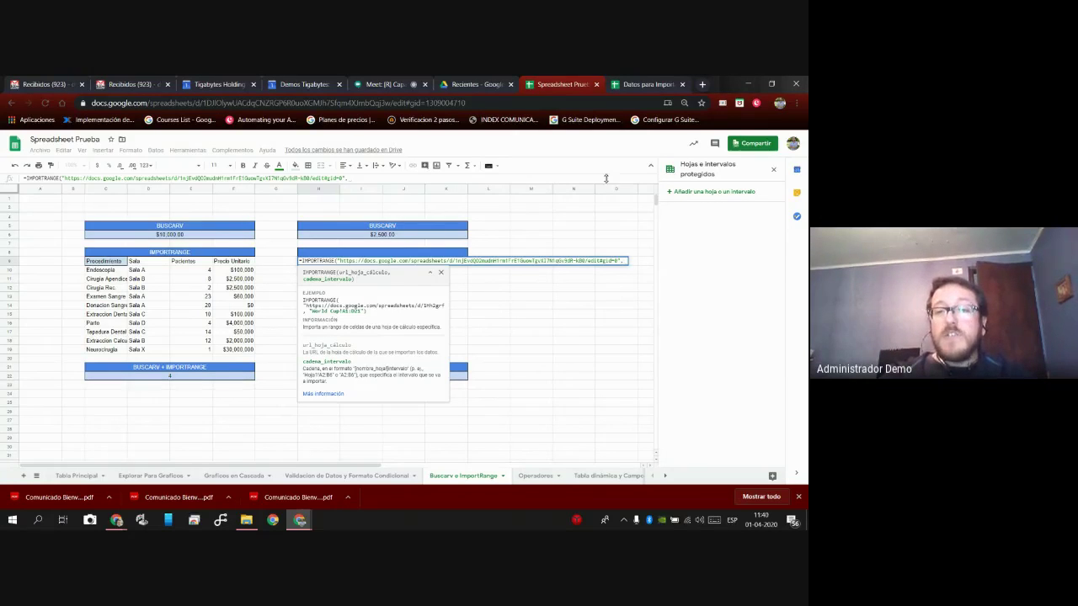
left_click(636, 85)
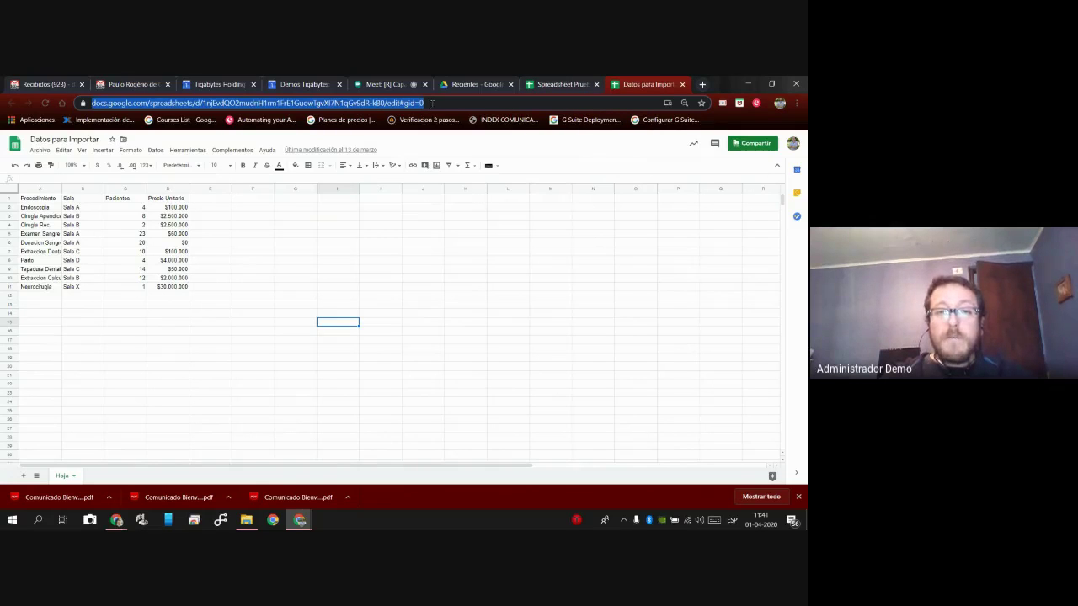
Select the Datos para Importar web address and go back to Spreadsheet Prueba.
left_click(464, 103)
left_click_drag(448, 103, 91, 103)
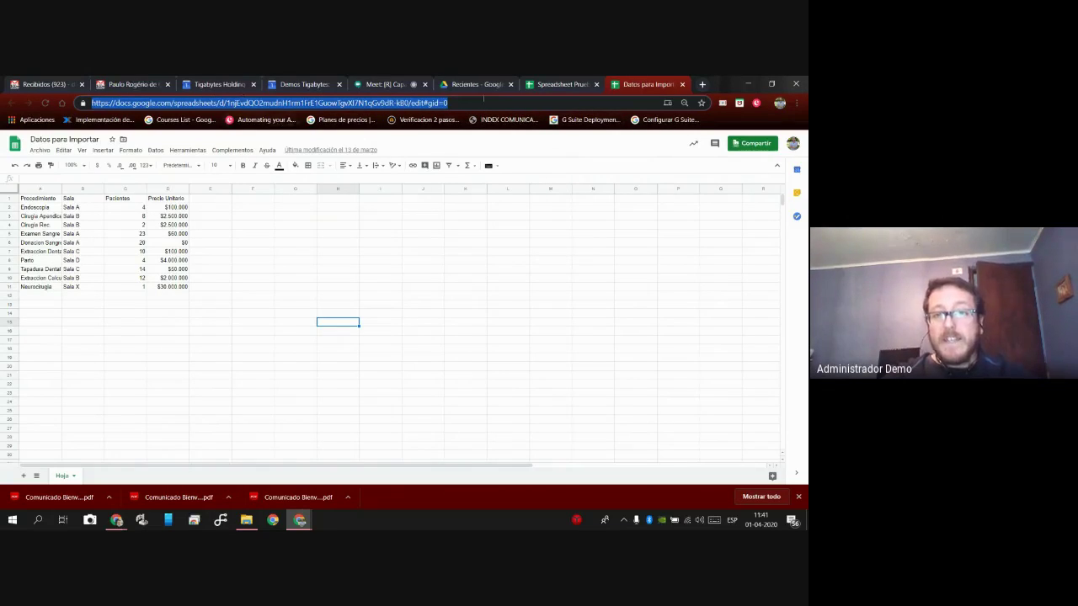
left_click(569, 85)
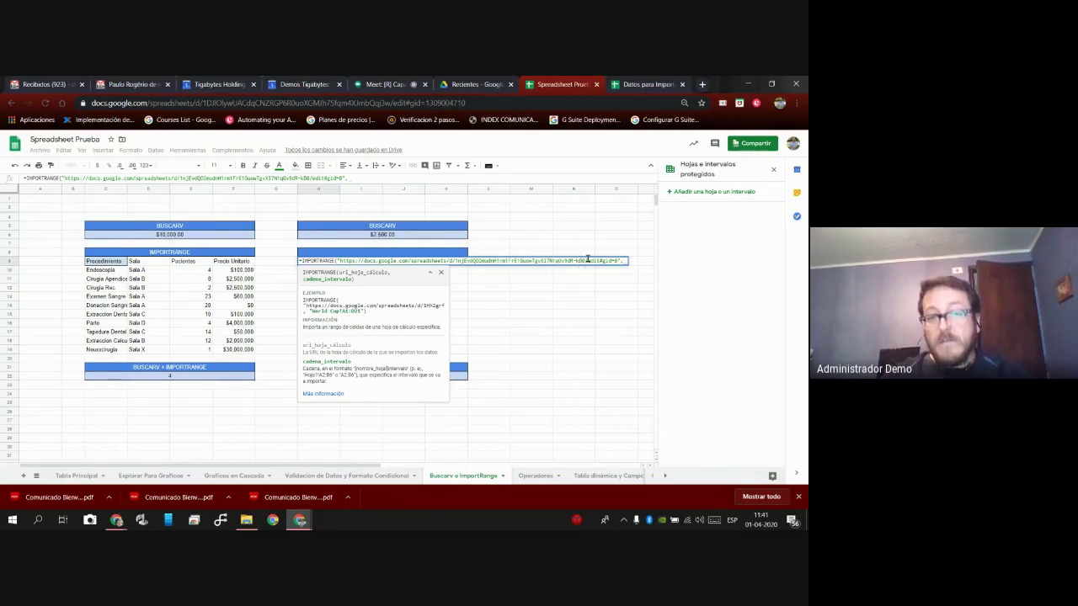
Confirm in Datos para Importar that the source table spans A1:D11, then return to Spreadsheet Prueba.
left_click(637, 84)
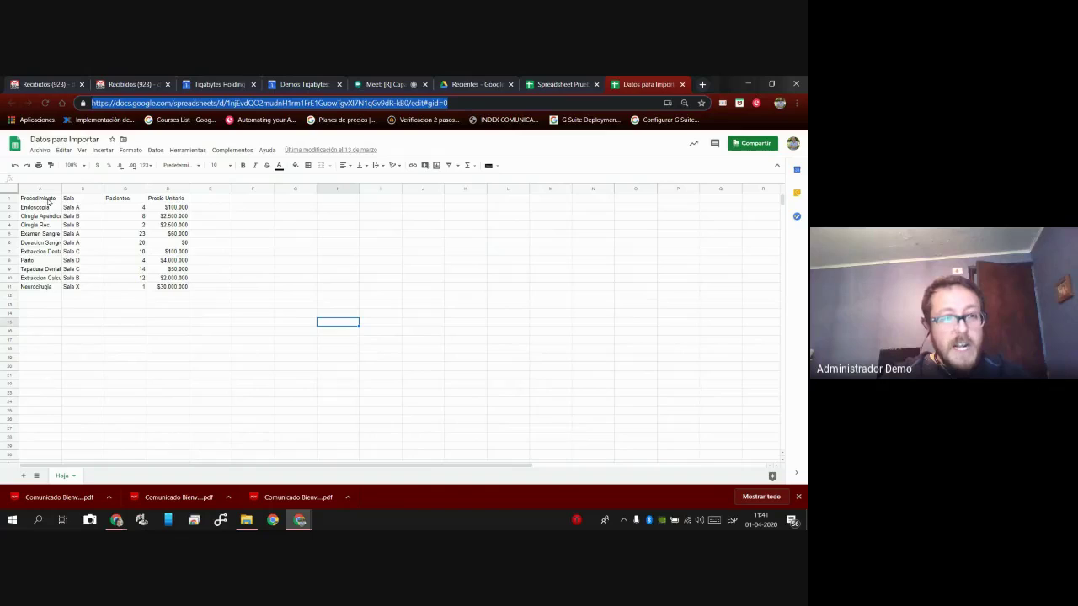
left_click(43, 202)
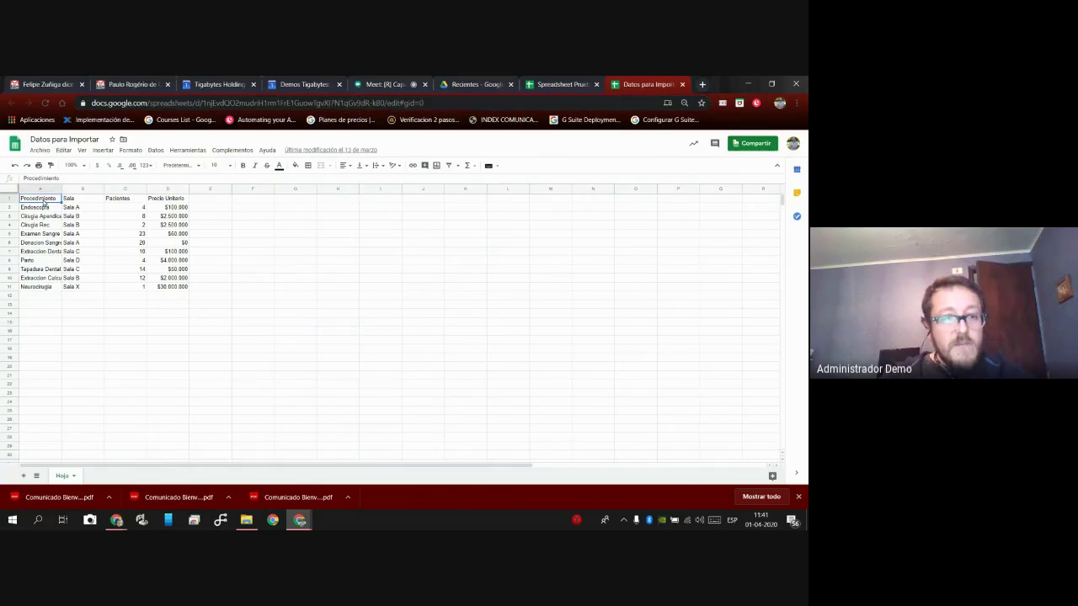
left_click(172, 287, "shift")
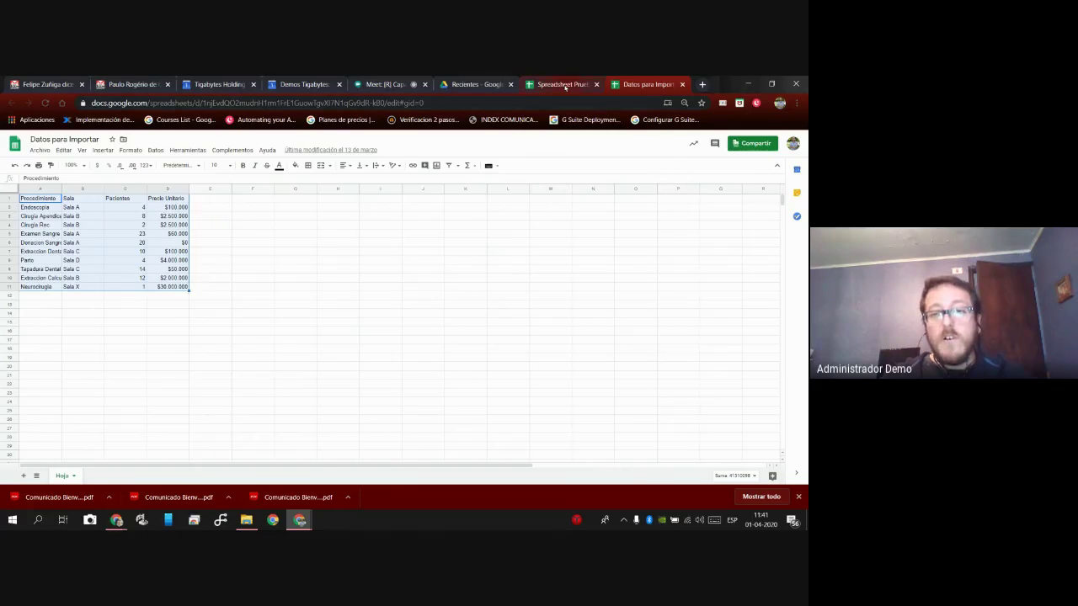
key("ctrl+shift+Tab")
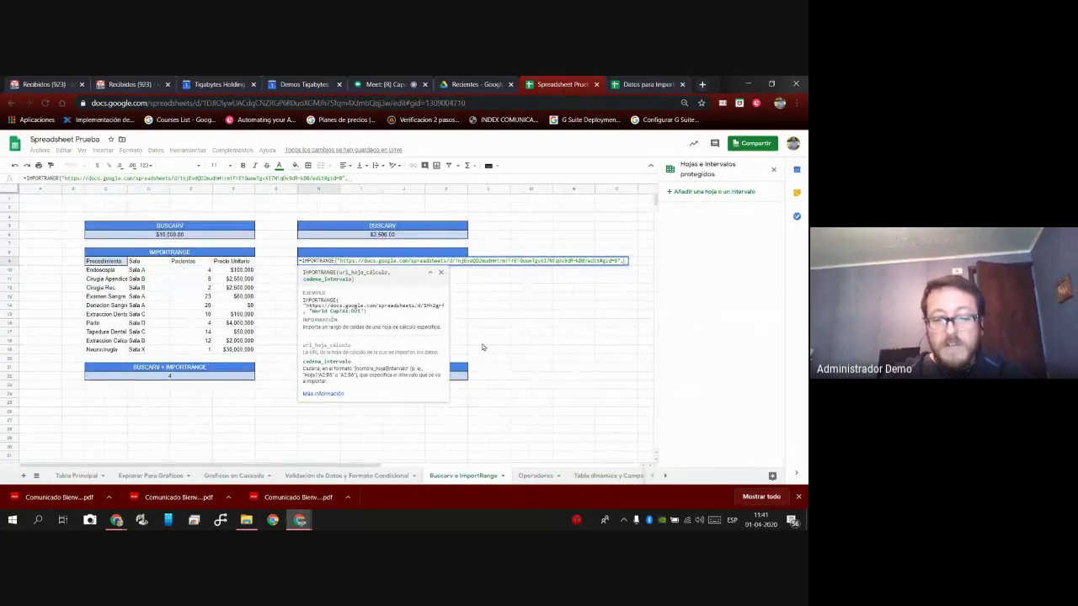
Commit the H9 formula and compare its #N/A result with the working IMPORTRANGE formula in C9.
key("Return")
left_click(196, 250)
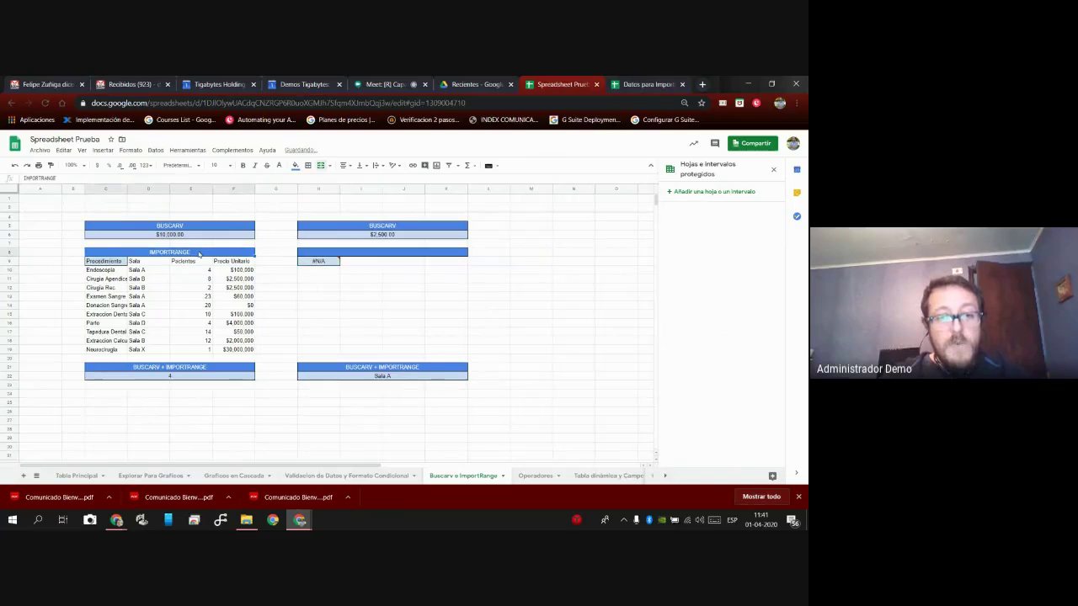
left_click(176, 284)
left_click(115, 263)
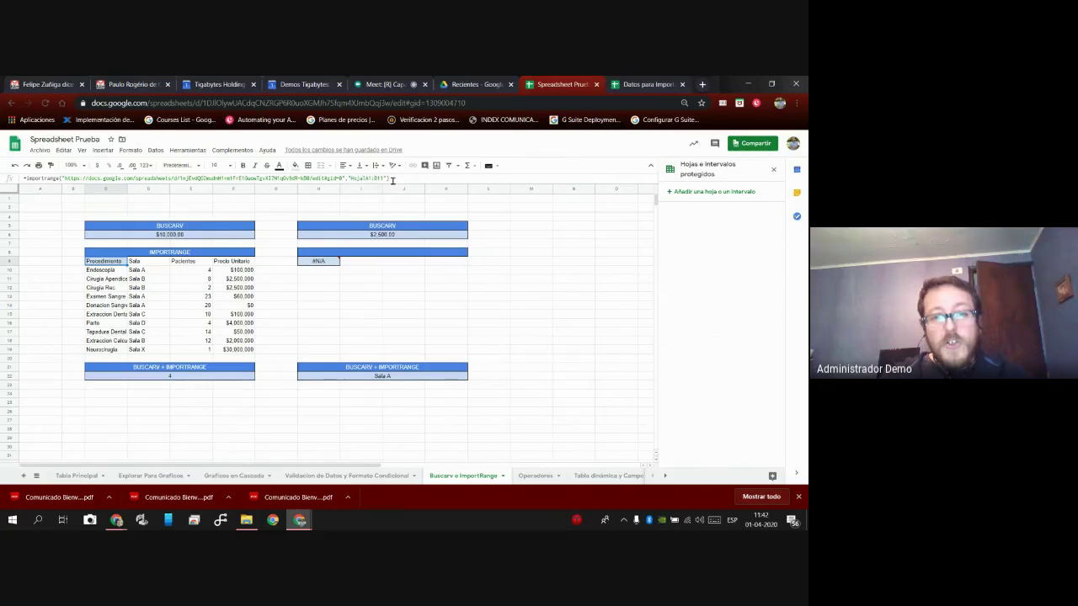
left_click(326, 263)
Replace the stray character in H9's formula with the Hoja range argument and recommit it.
double_click(327, 264)
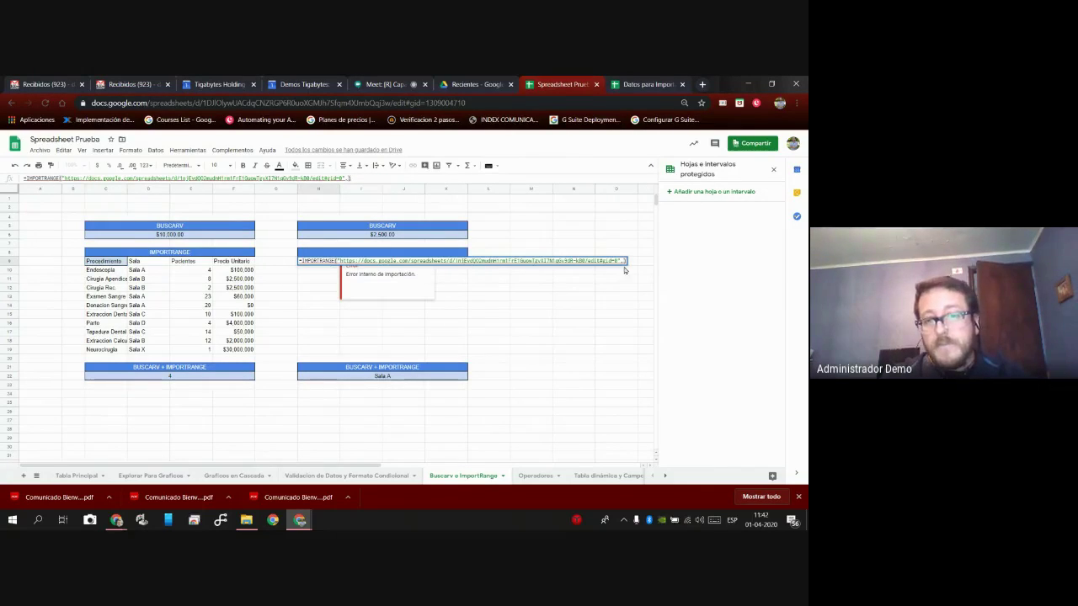
key("BackSpace")
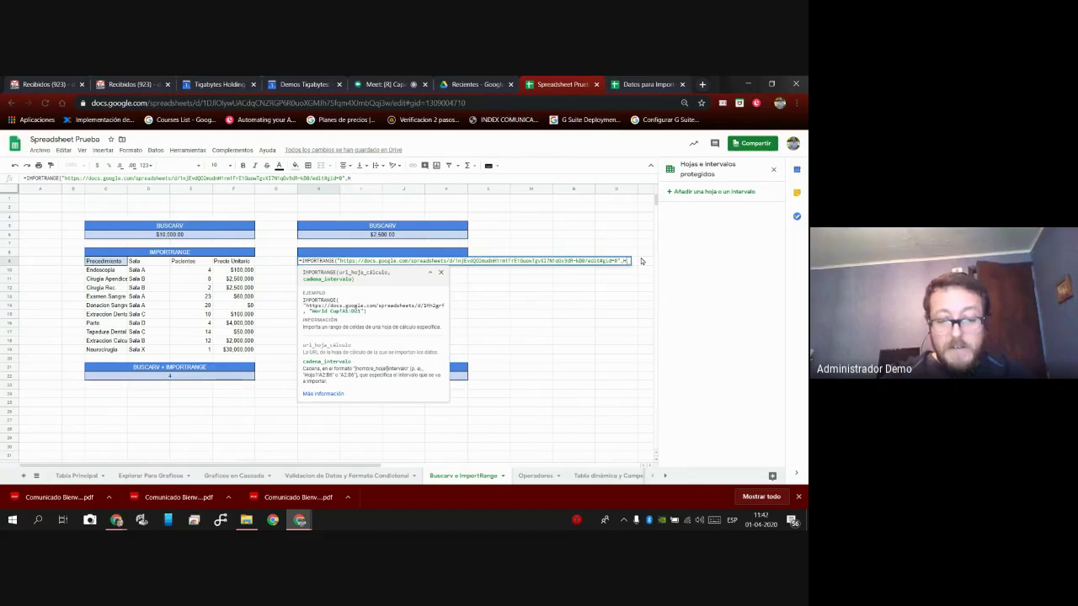
type("Hoja")
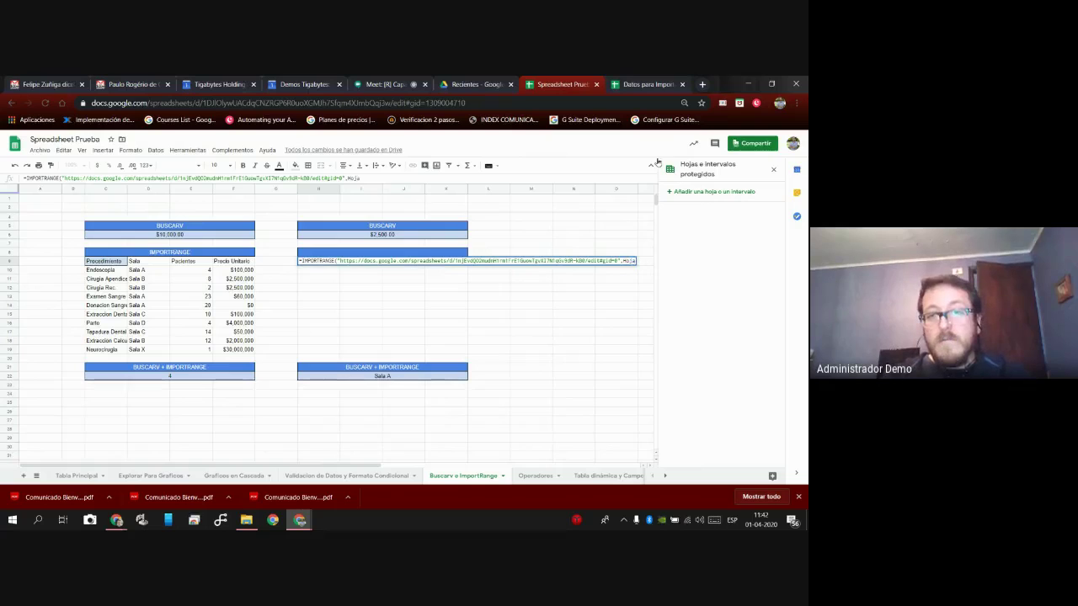
left_click(643, 84)
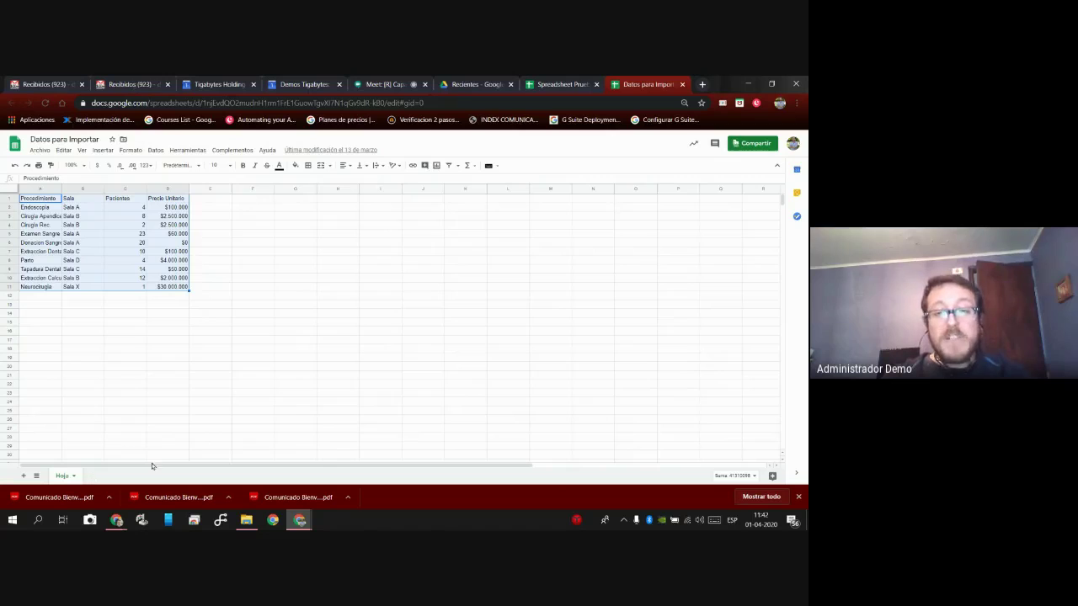
left_click(548, 85)
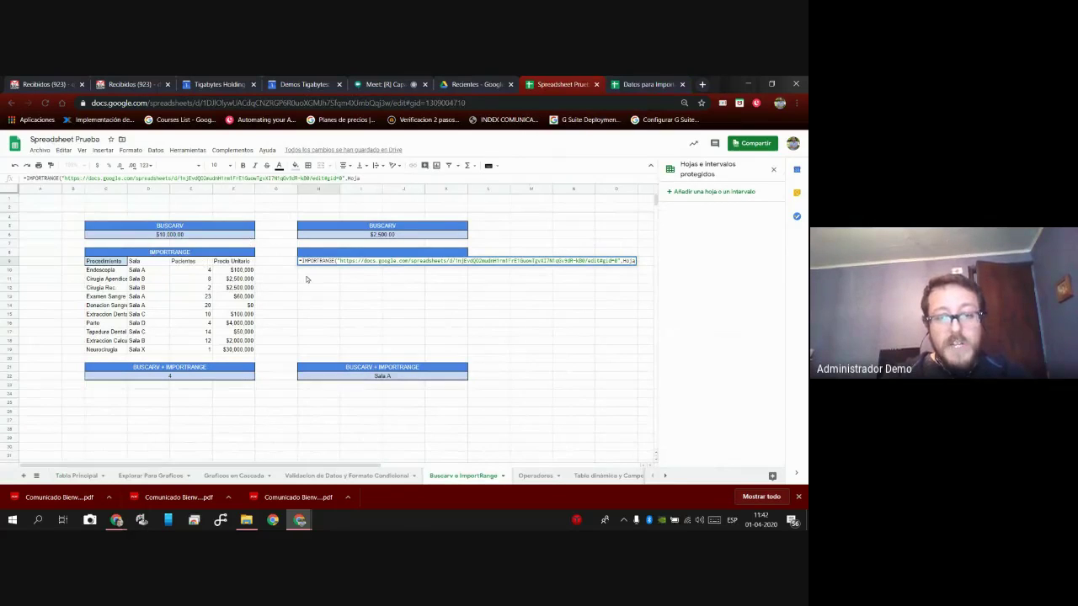
key("Return")
left_click(104, 261)
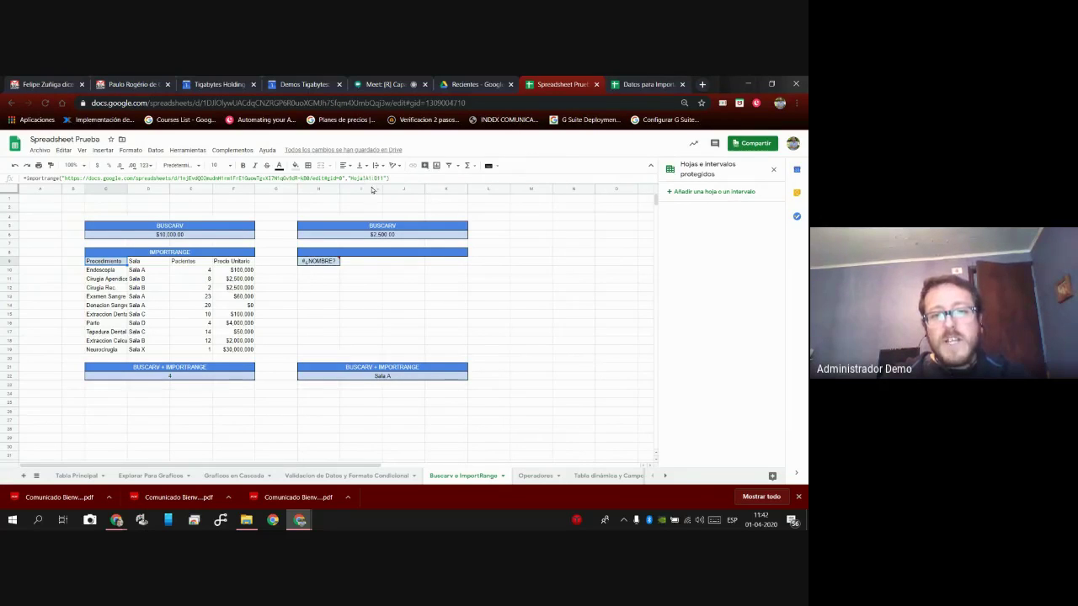
Extend H9's range argument to D11 and wrap it in quotes, importing the table into H9:K19.
left_click(324, 263)
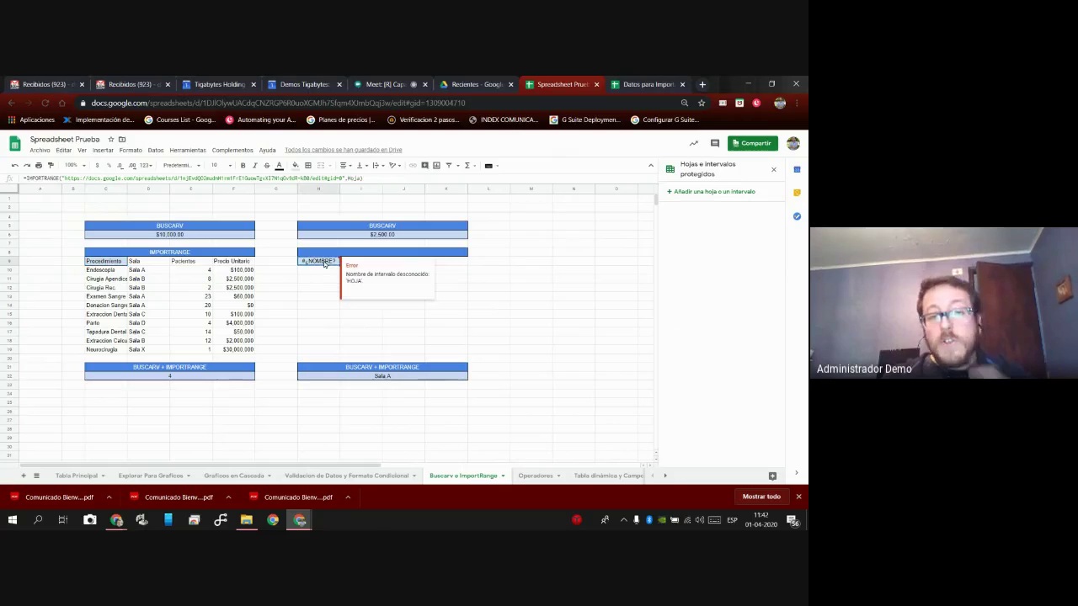
double_click(324, 264)
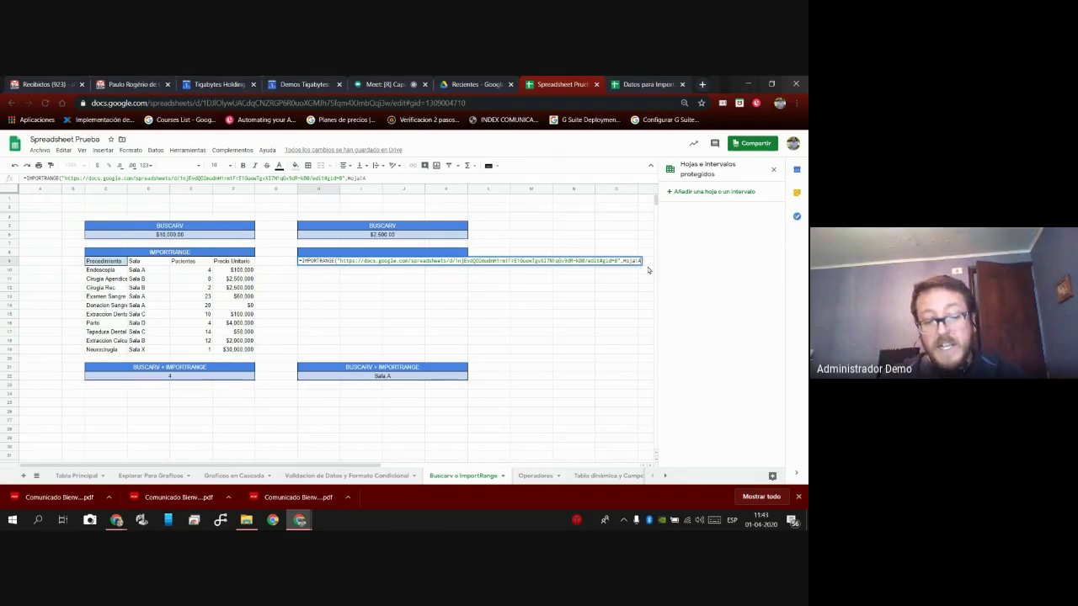
type("1")
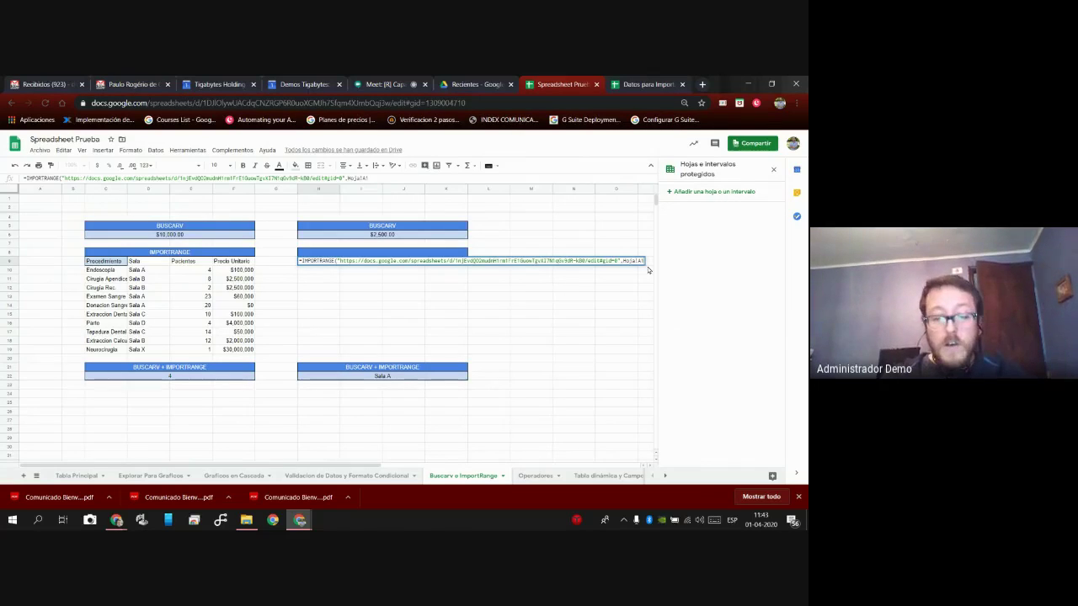
type(":")
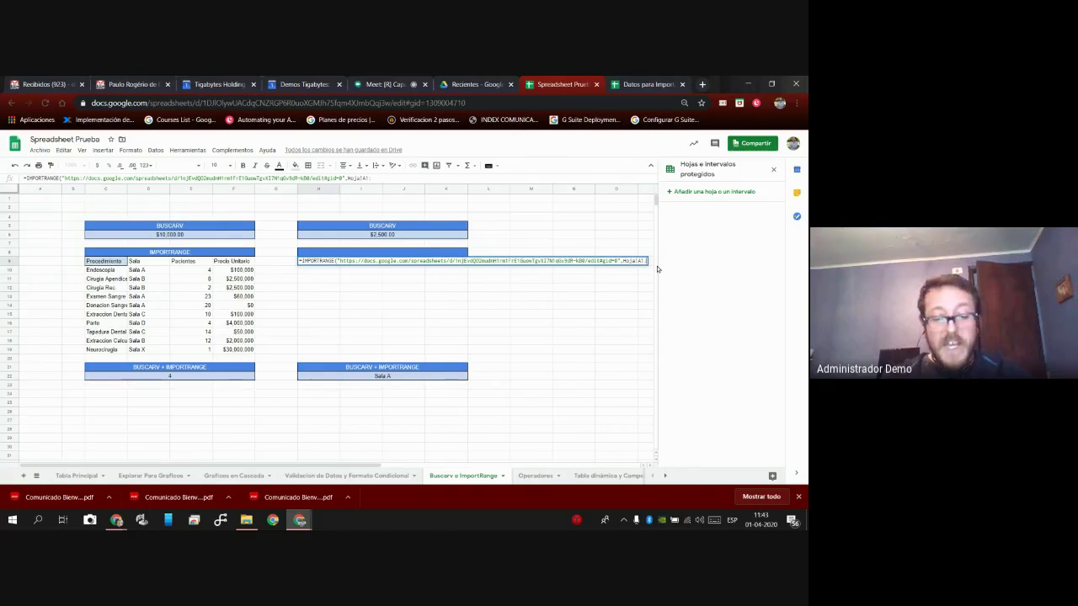
type("D11")
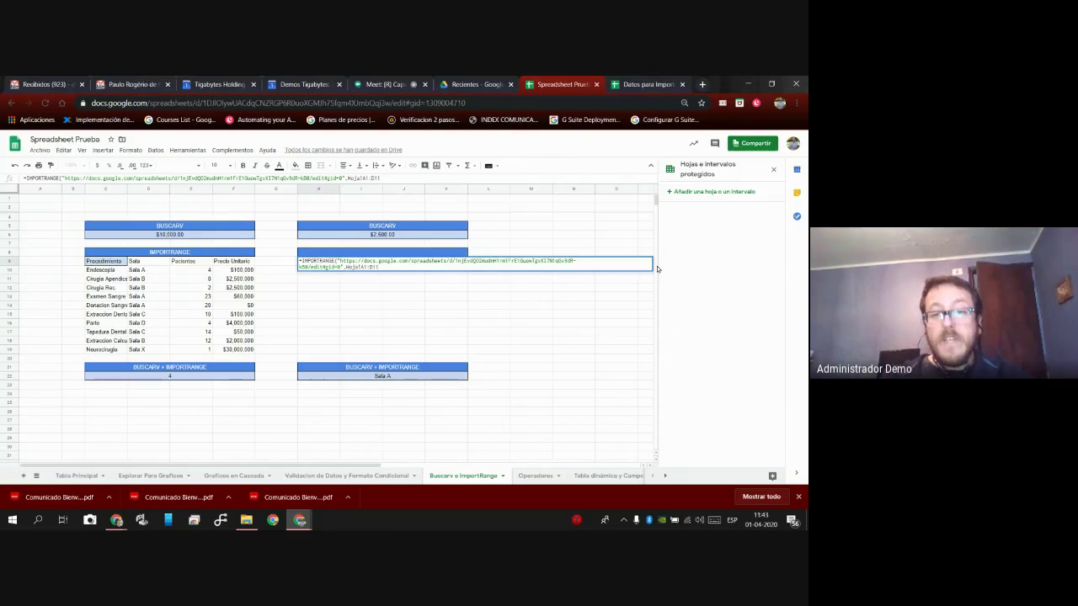
key("Left")
key("Left")
key("Left")
key("Left")
key("Left")
key("Left")
key("Left")
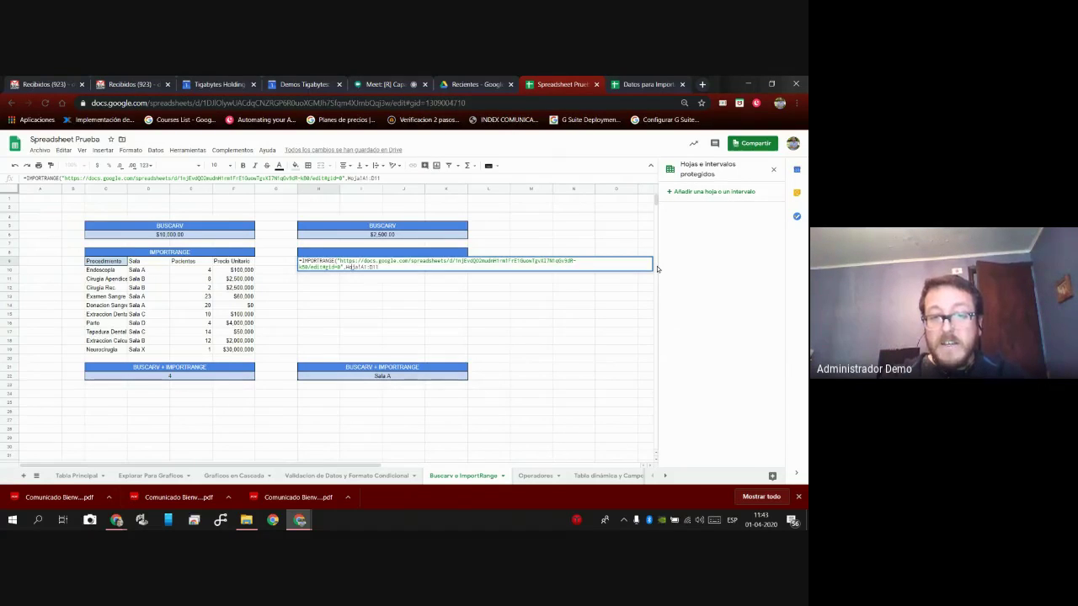
key("Left")
type("\"")
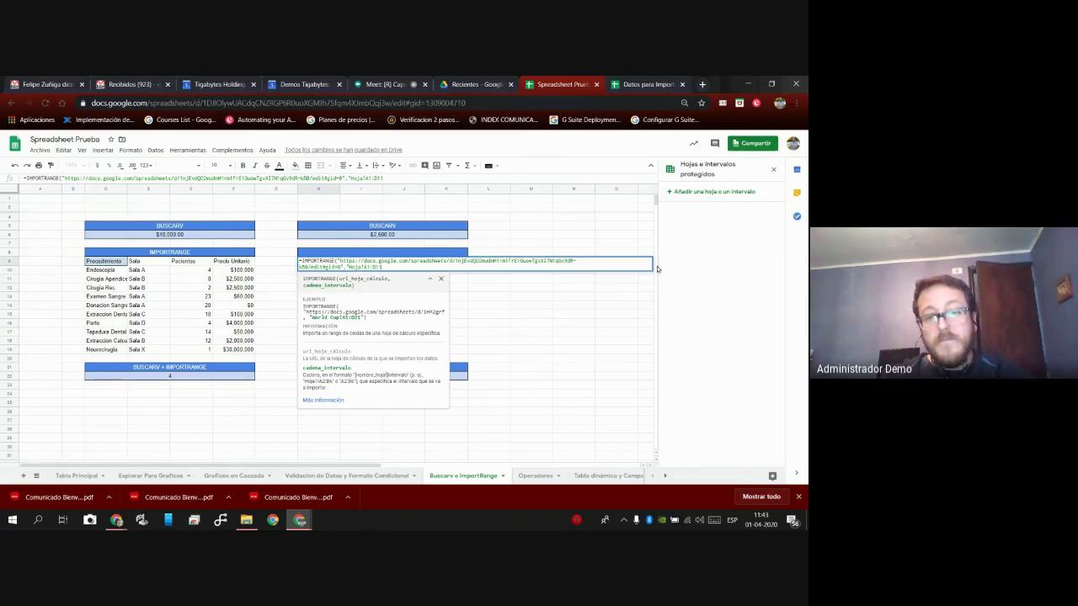
key("End")
type("\"")
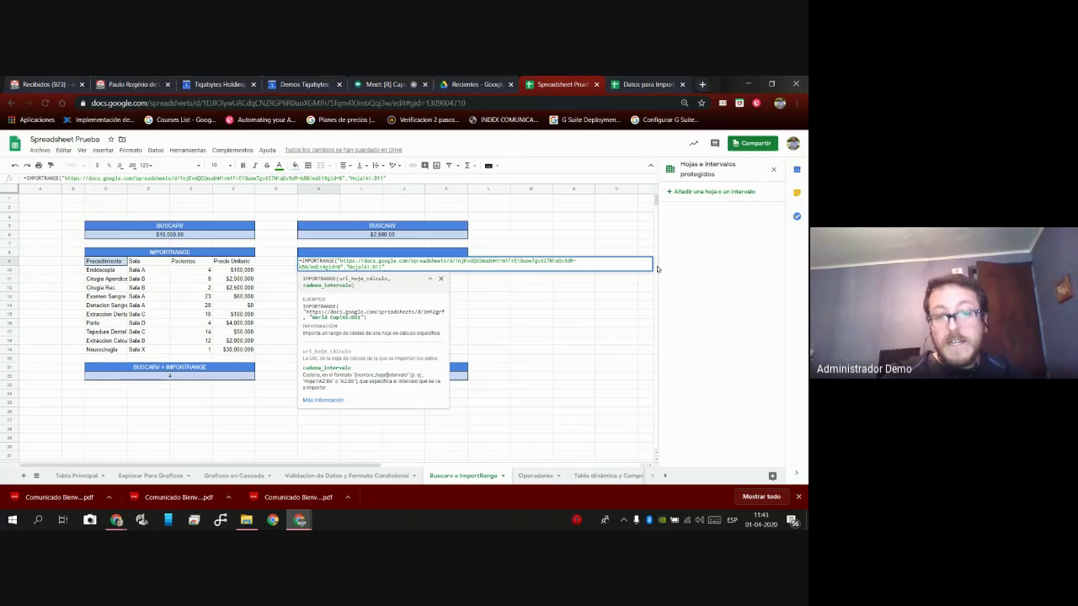
key("Right")
key("Return")
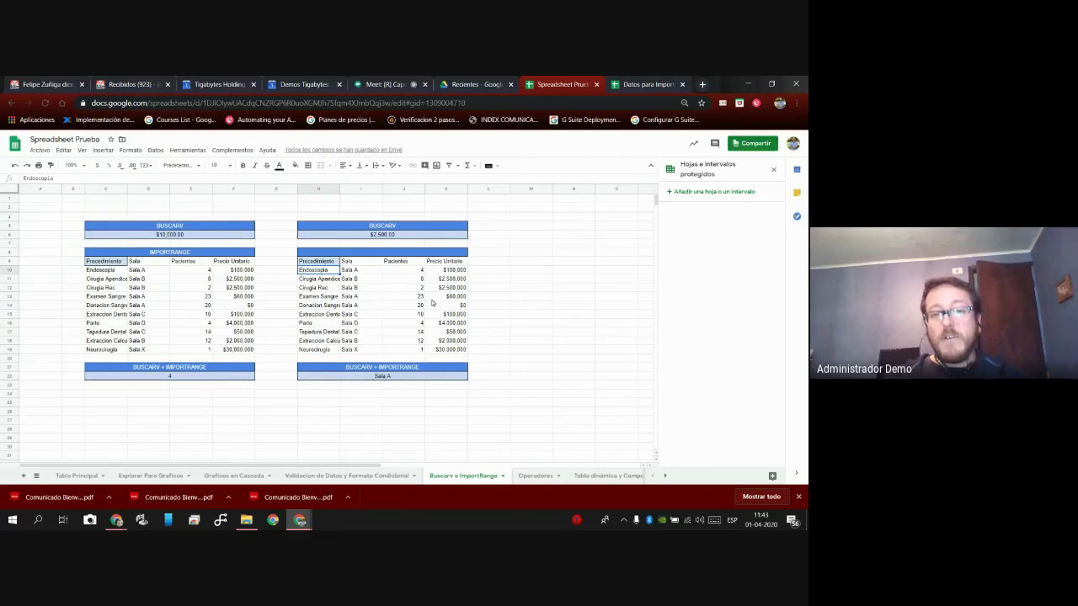
Point out the imported table rows and the H9 IMPORTRANGE formula that produces them.
left_click(370, 299)
left_click(365, 317)
left_click(354, 299)
left_click(329, 262)
left_click(328, 254)
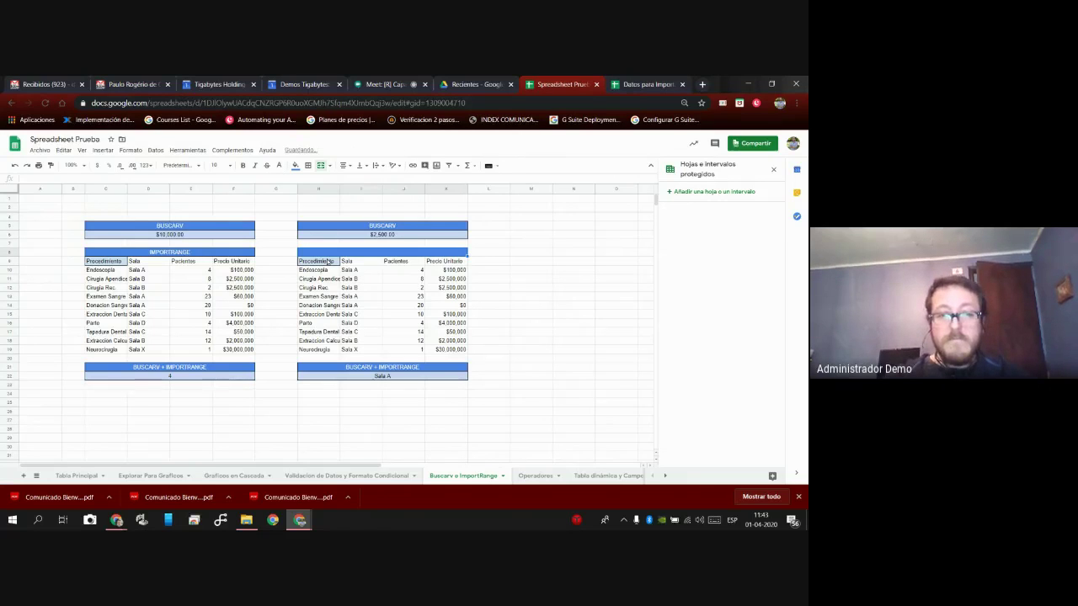
left_click(489, 305)
Delete H9 to show the imported table empties, undo the deletion, then switch to Meet.
left_click(332, 261)
key("Delete")
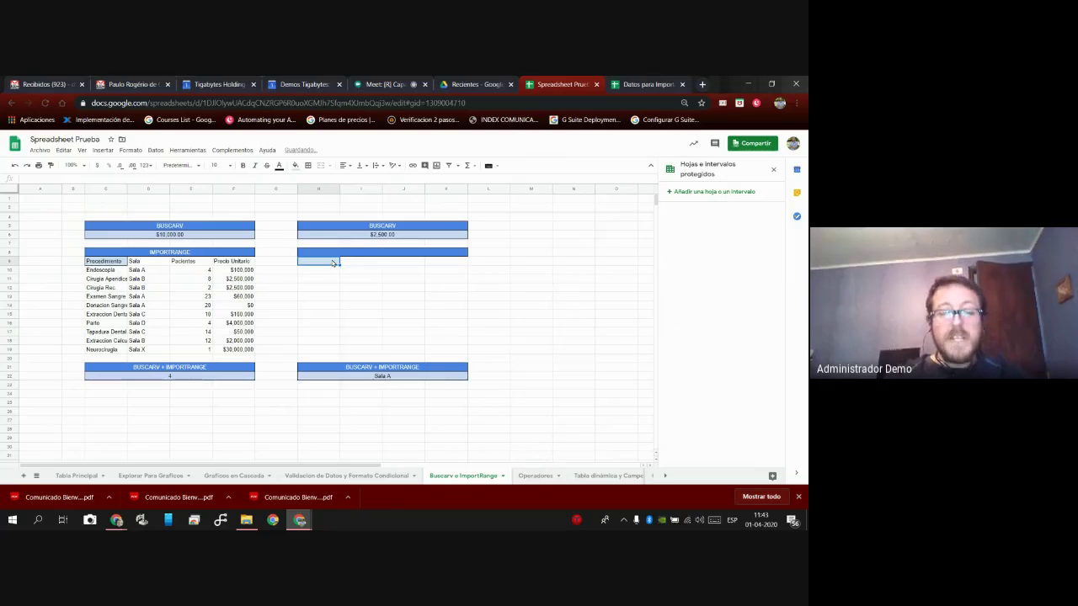
left_click(14, 165)
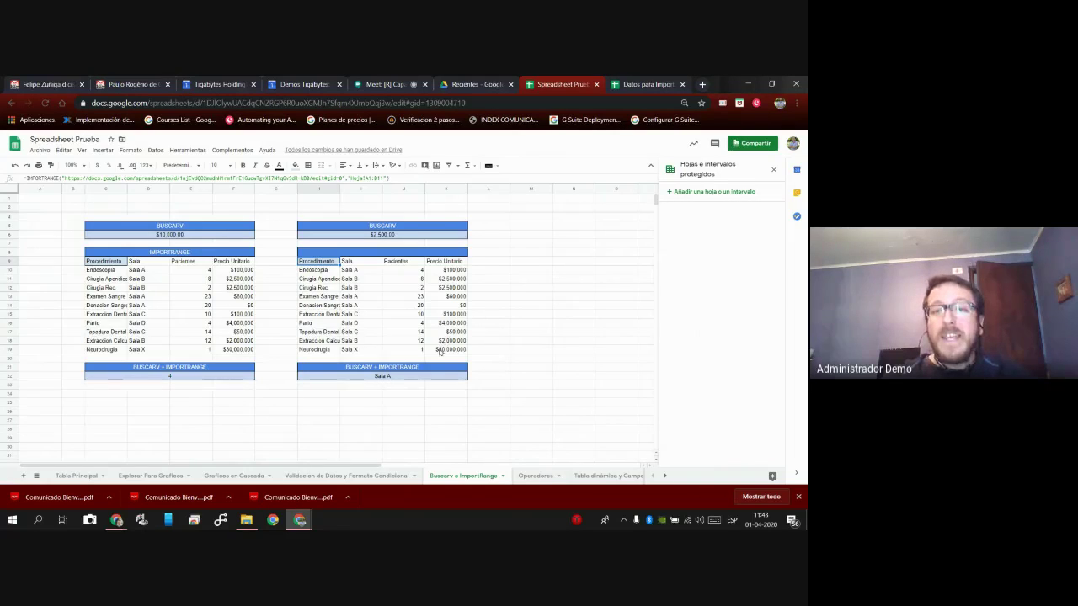
left_click(397, 85)
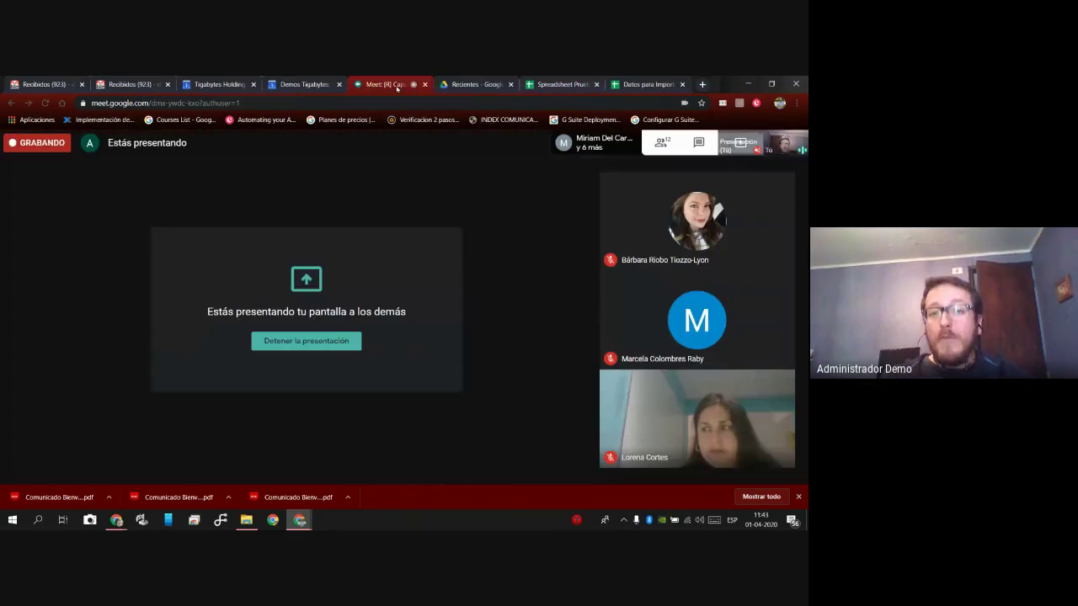
Switch from the Meet call back to the Spreadsheet Prueba tab.
left_click(570, 85)
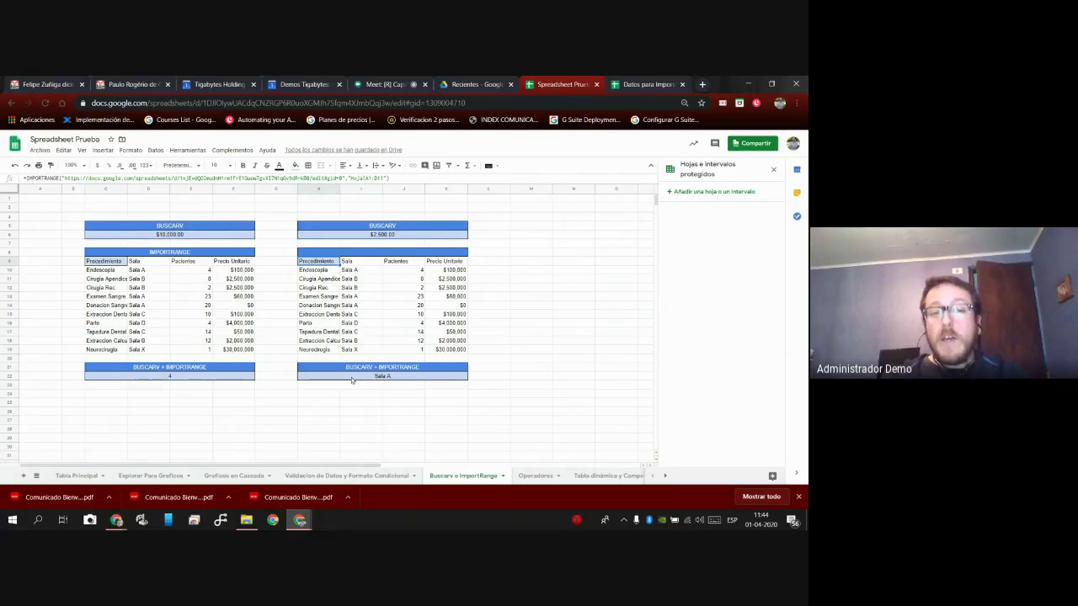
left_click(214, 378)
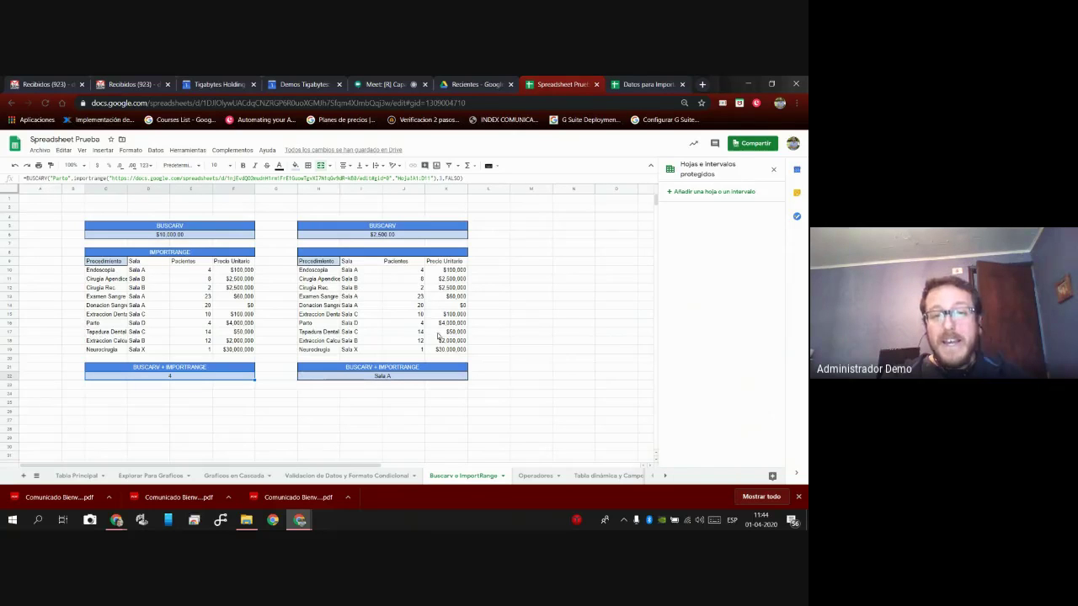
left_click(640, 84)
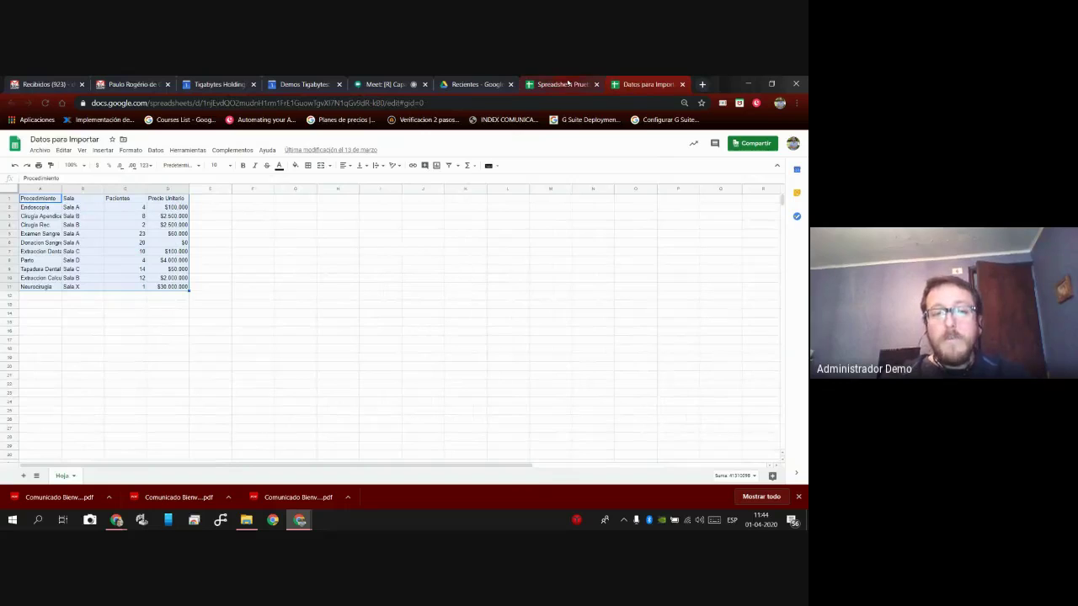
left_click(82, 243)
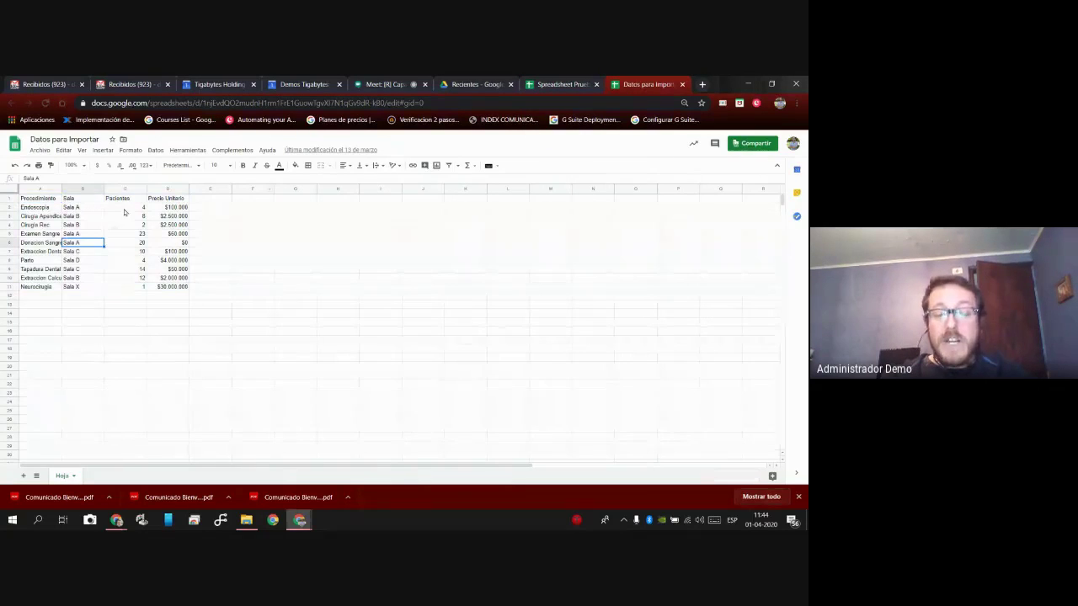
left_click(133, 270)
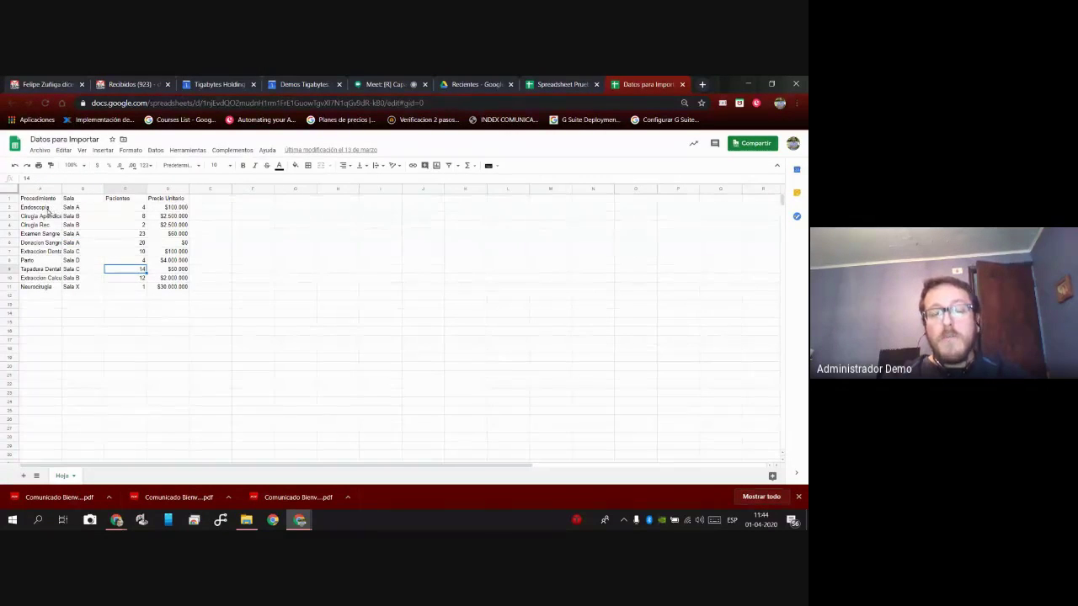
left_click(558, 85)
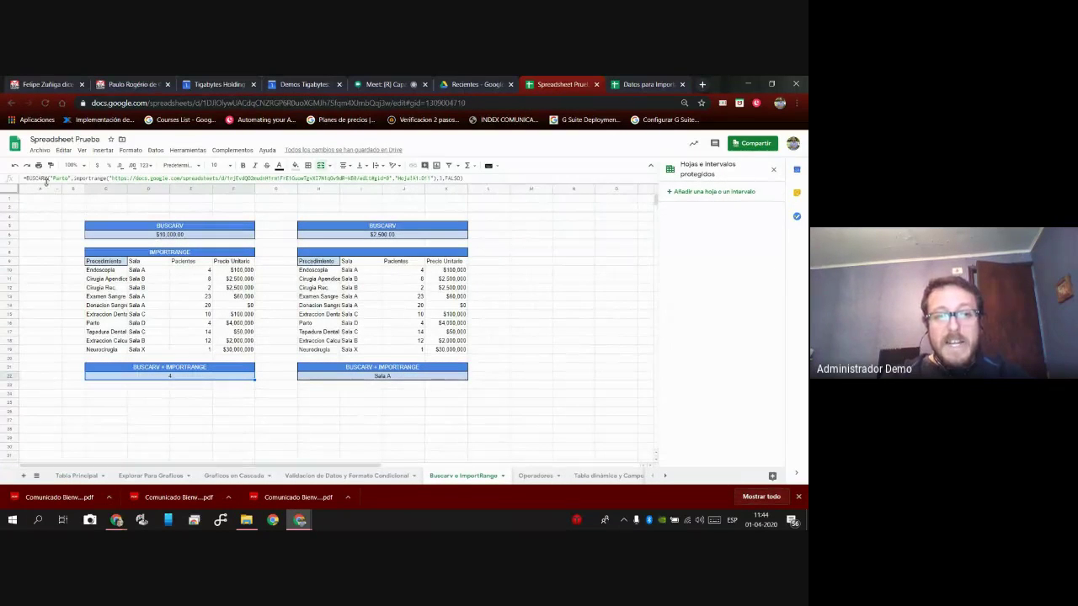
left_click_drag(74, 179, 487, 182)
left_click(237, 397)
left_click(148, 427)
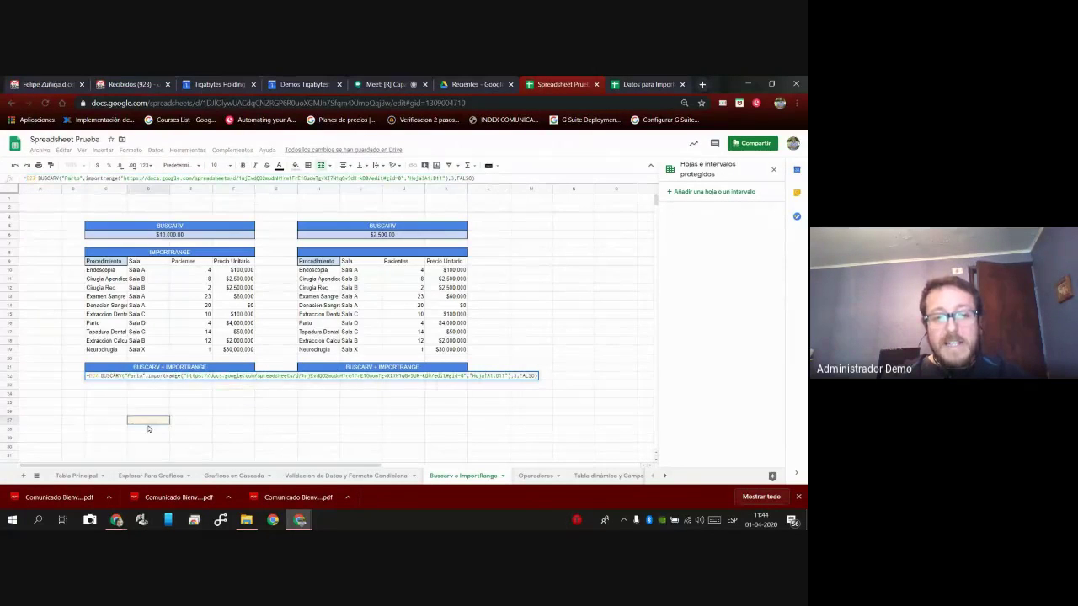
key("Return")
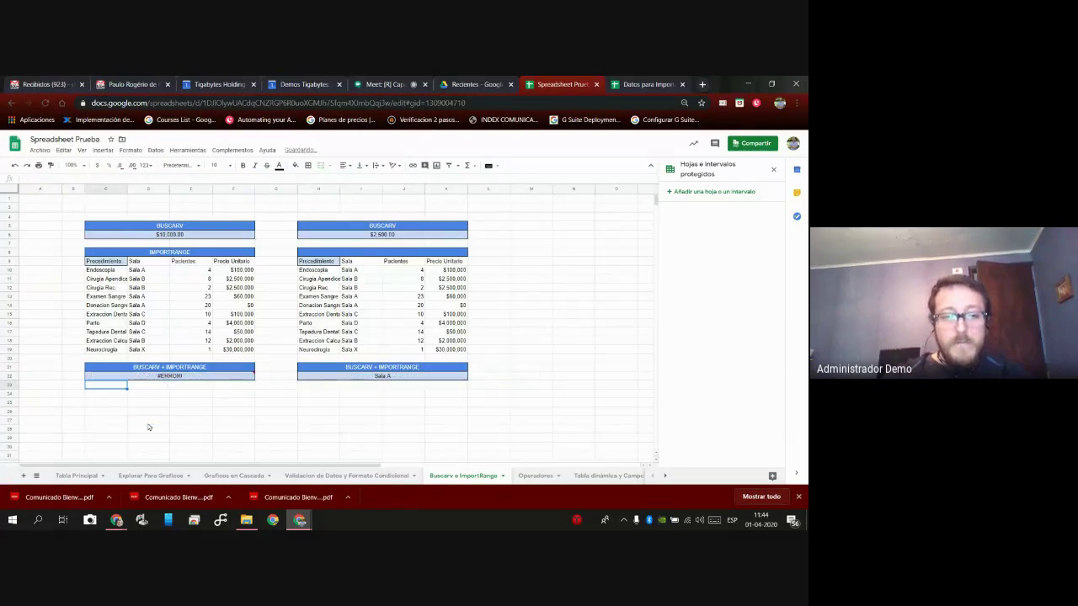
left_click(14, 166)
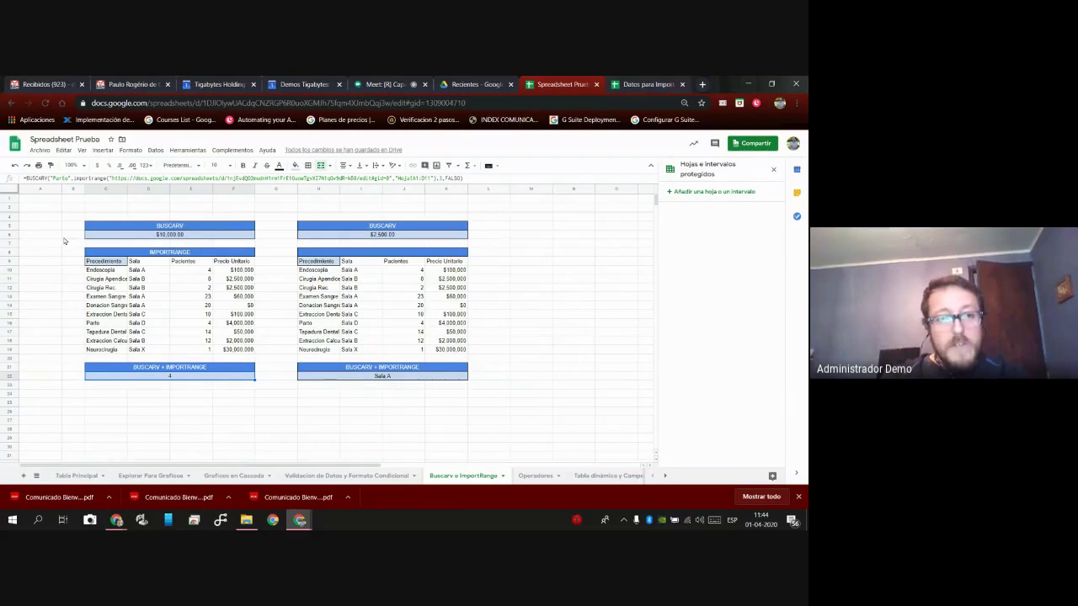
key("ctrl+Tab")
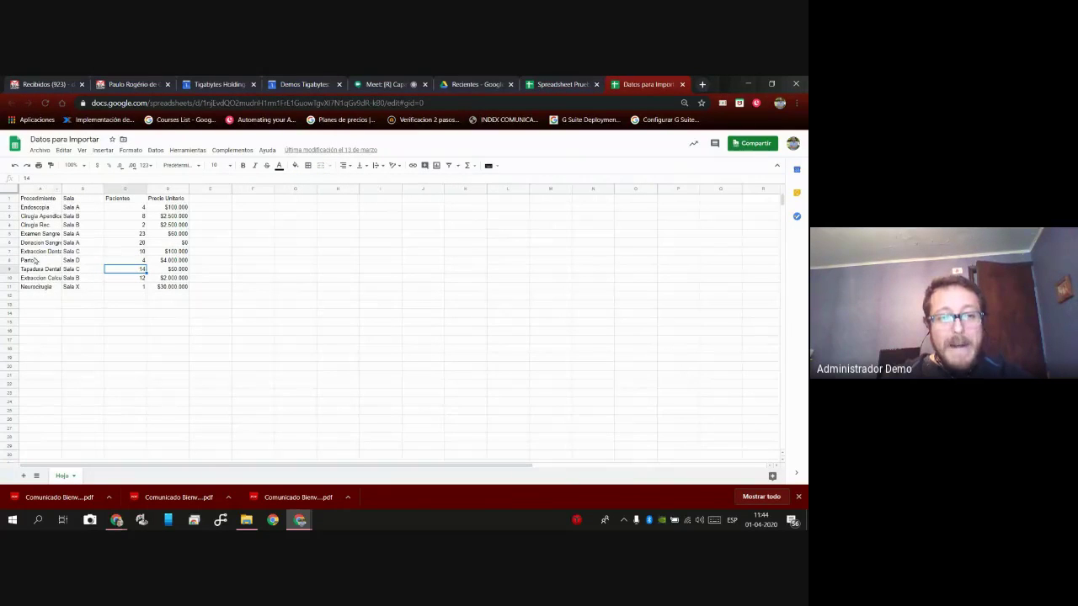
left_click(133, 262)
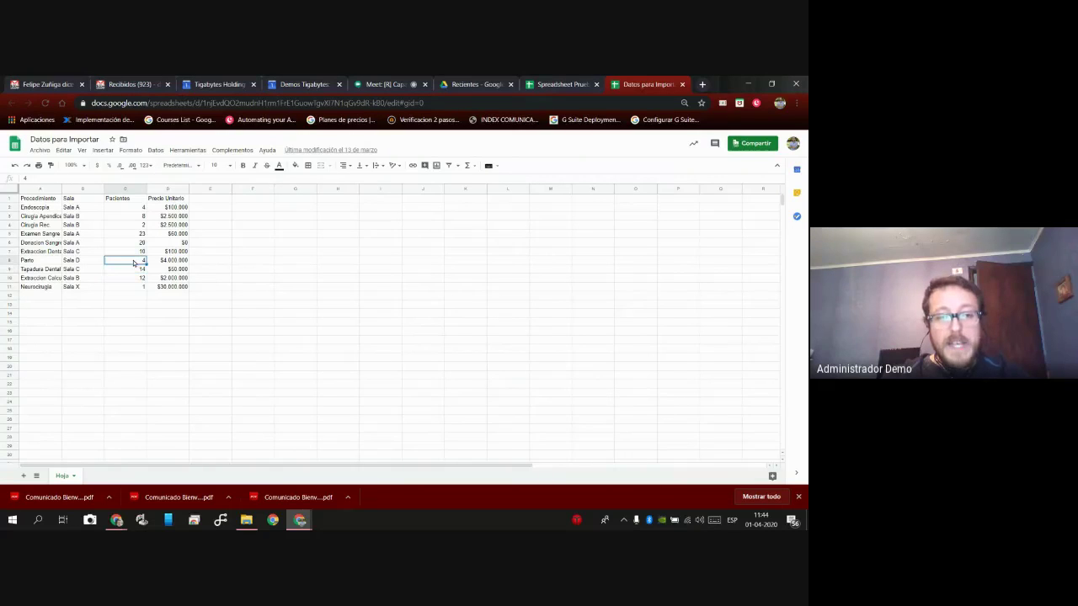
left_click(38, 188)
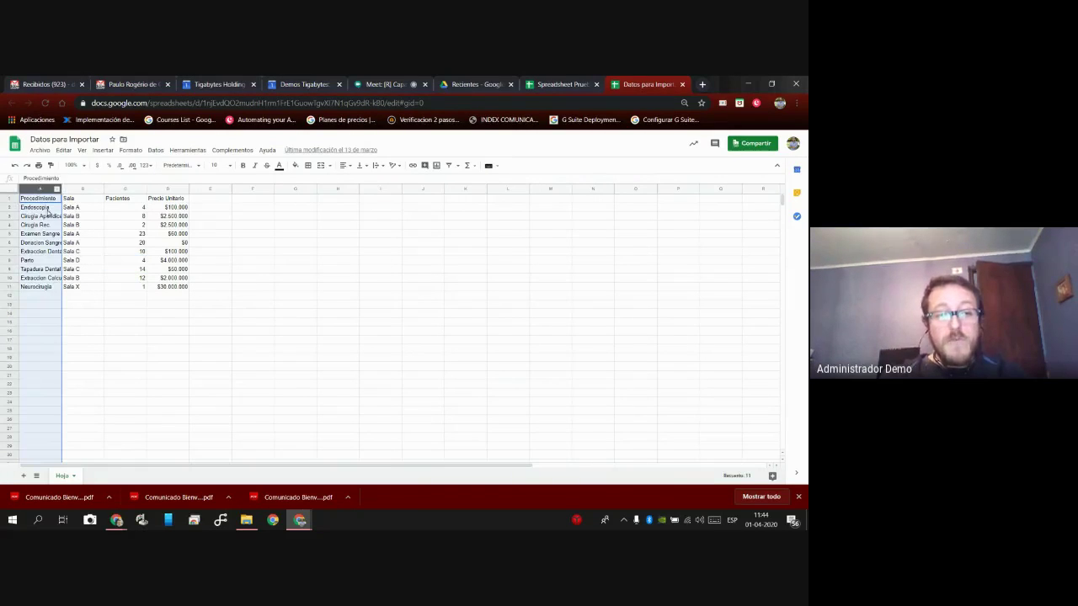
left_click(168, 287, "shift")
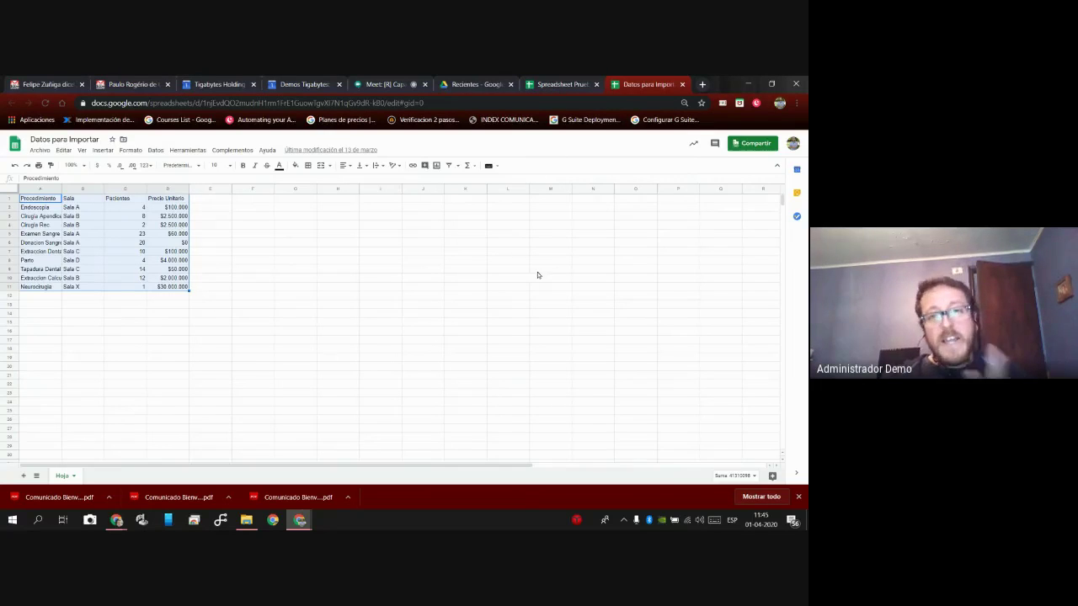
left_click(554, 84)
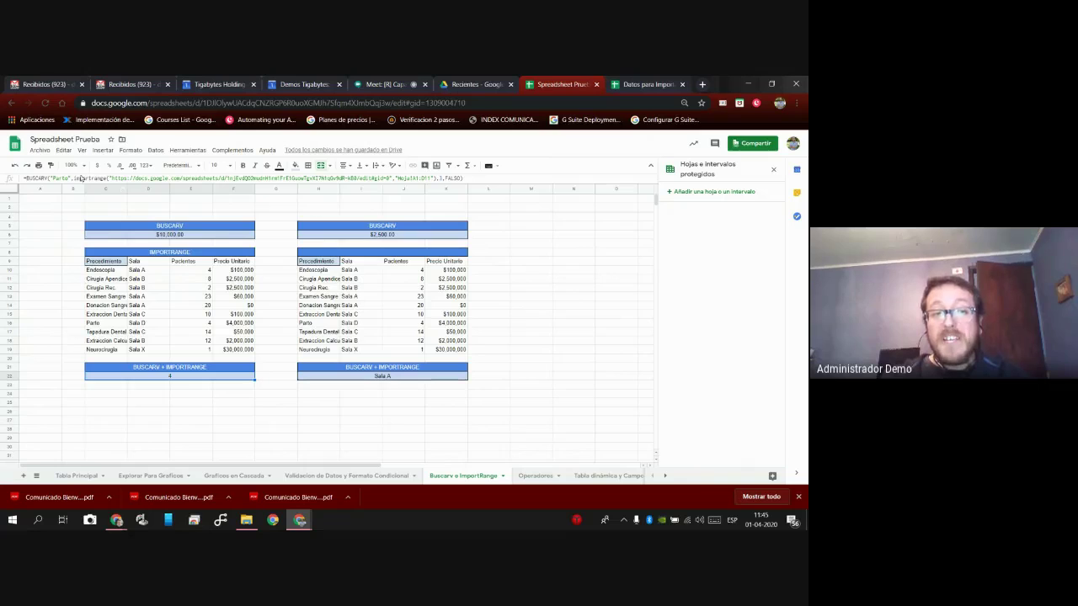
double_click(84, 178)
left_click_drag(119, 188, 434, 192)
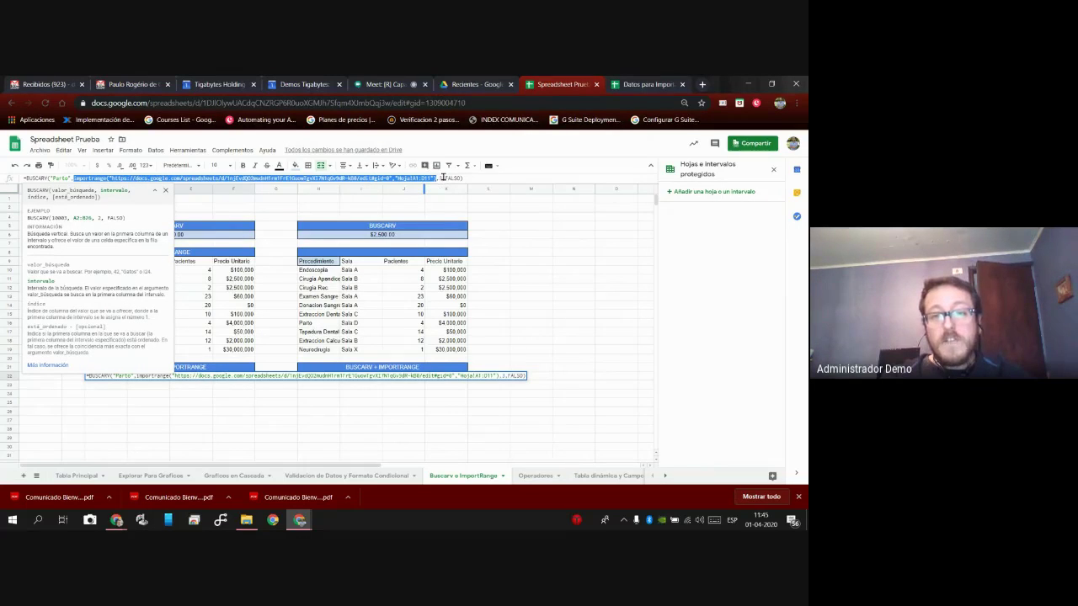
left_click(446, 178)
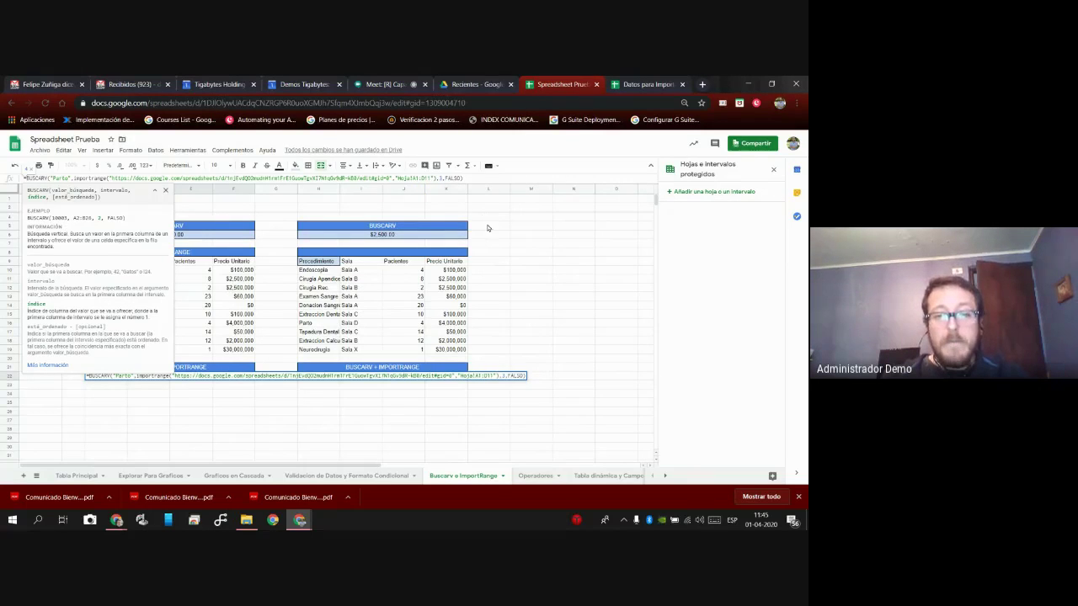
key("Return")
left_click(389, 383)
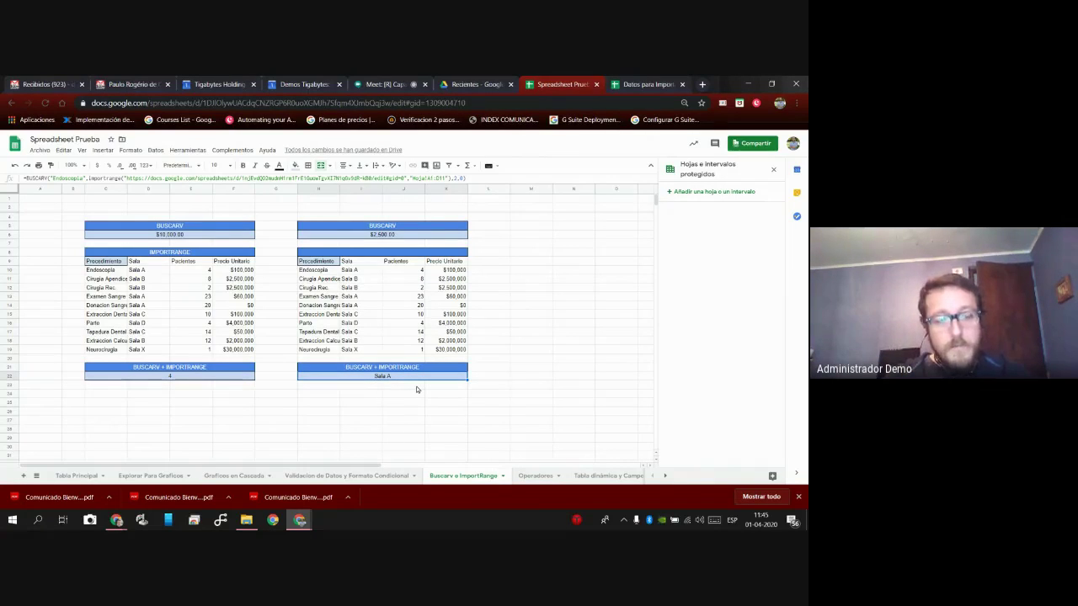
Type =buscarv("Endoscopia",importrange( in the second BUSCARV + IMPORTRANGE cell.
type("=buscarv")
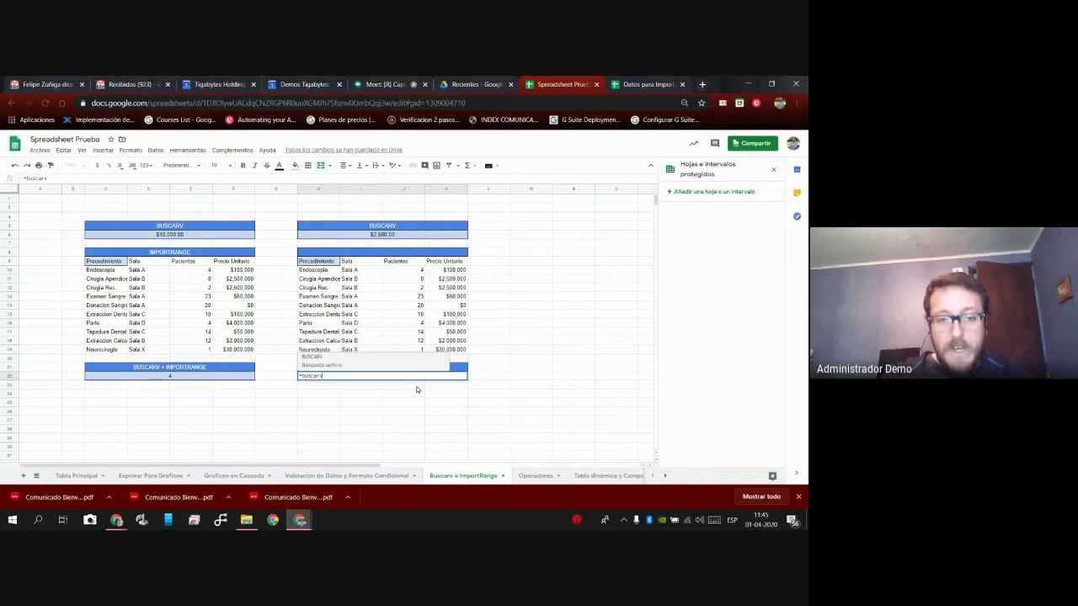
type("(")
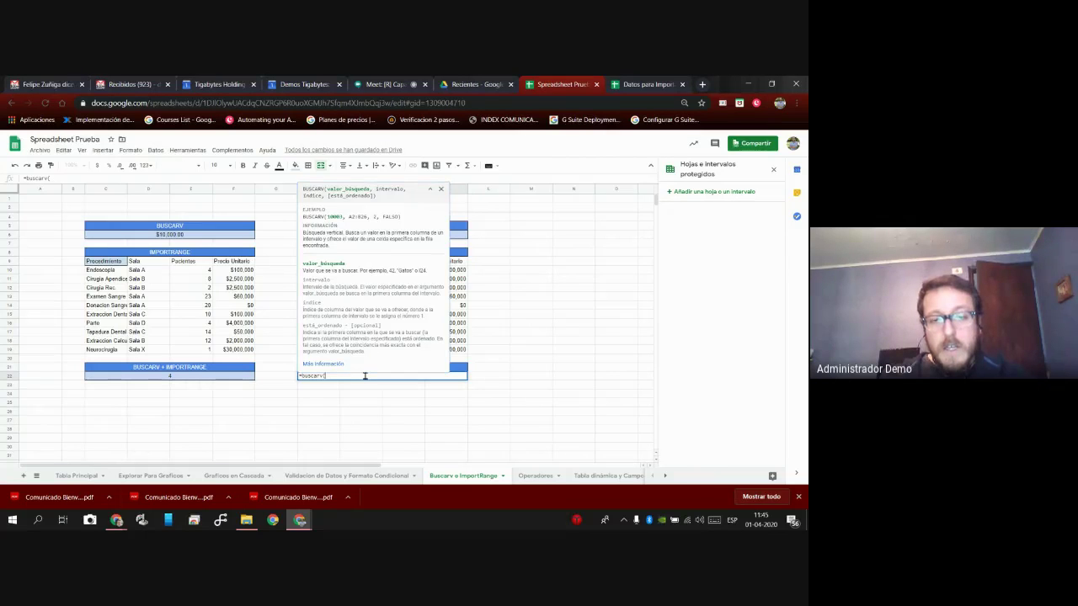
left_click(642, 85)
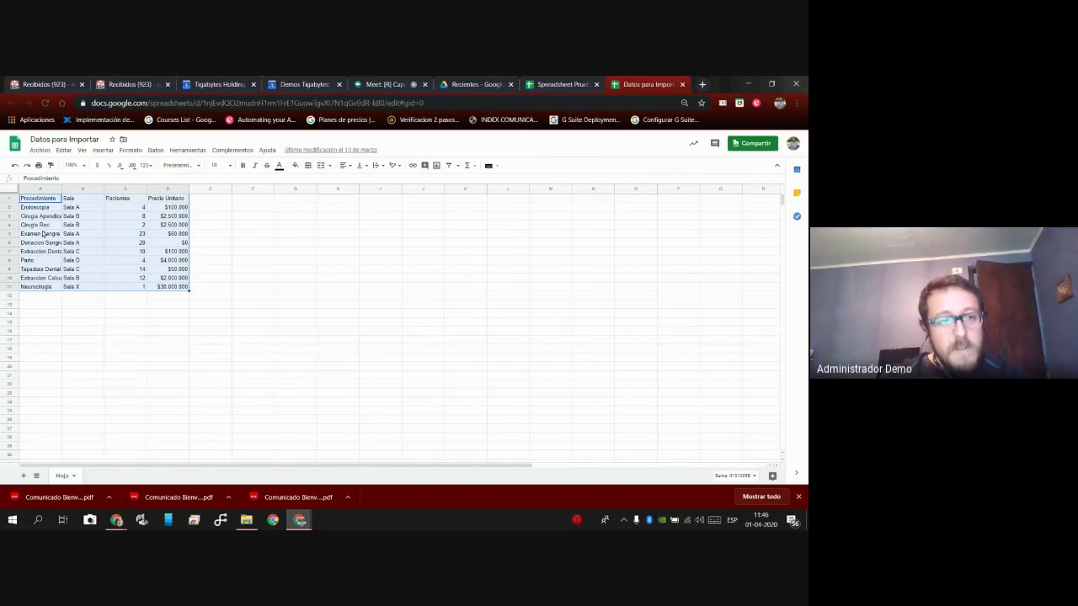
left_click(575, 85)
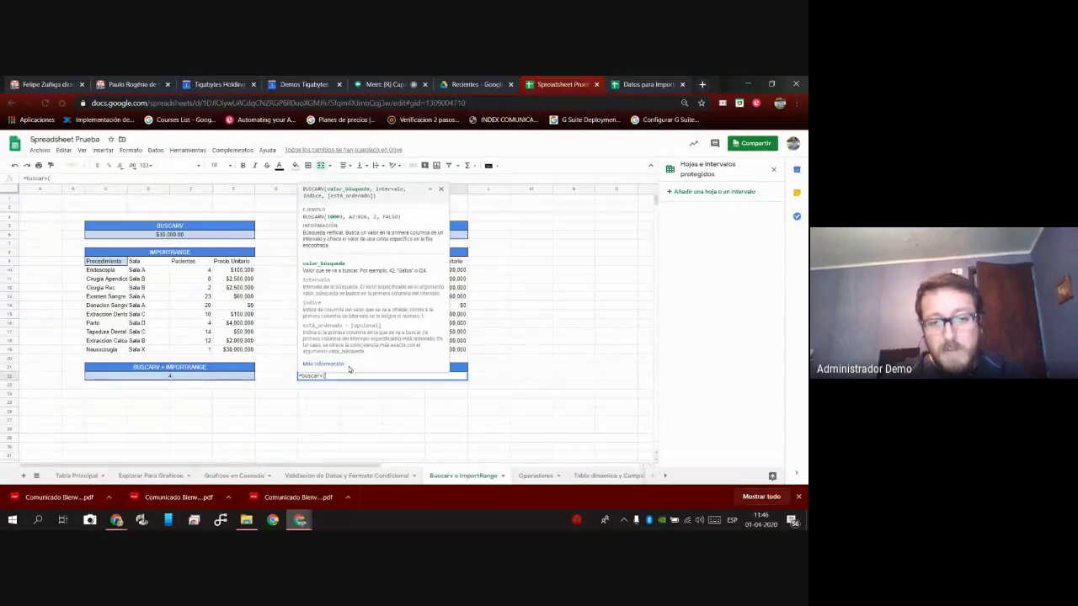
type("Endoscopia")
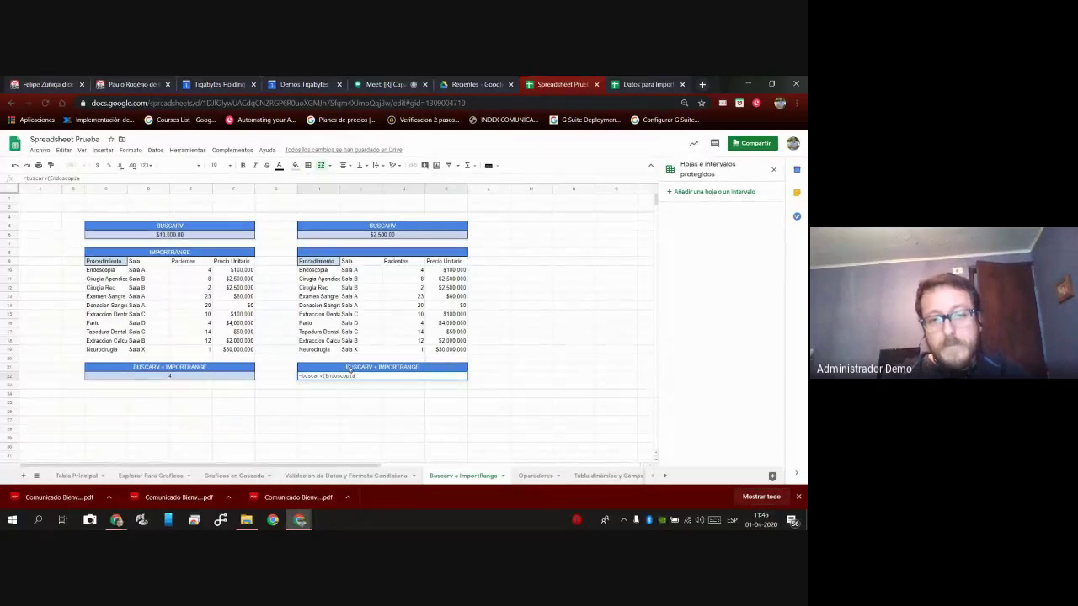
type("\"")
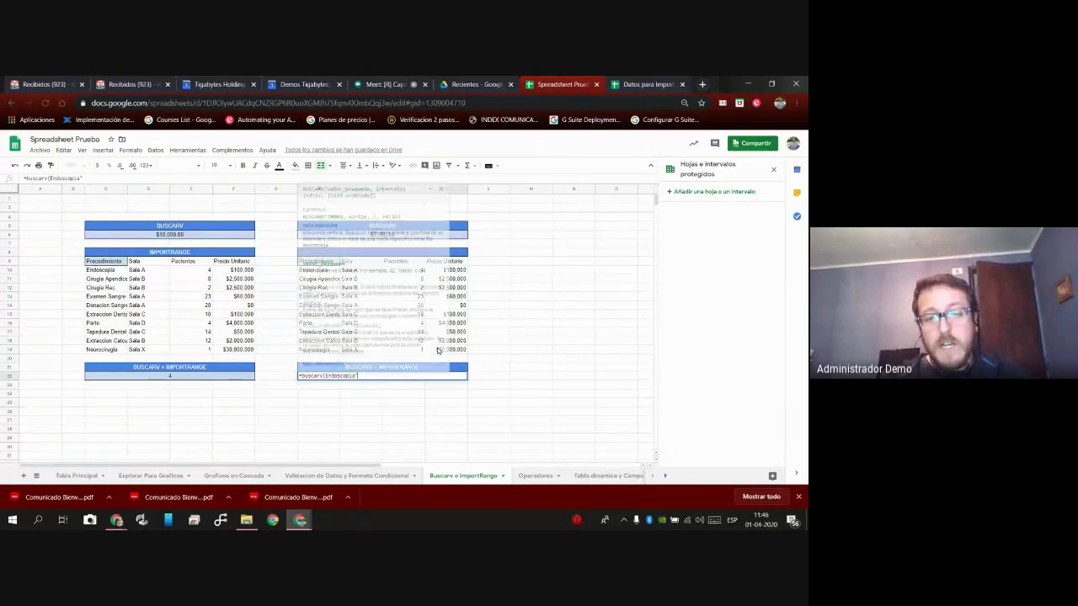
type("\"")
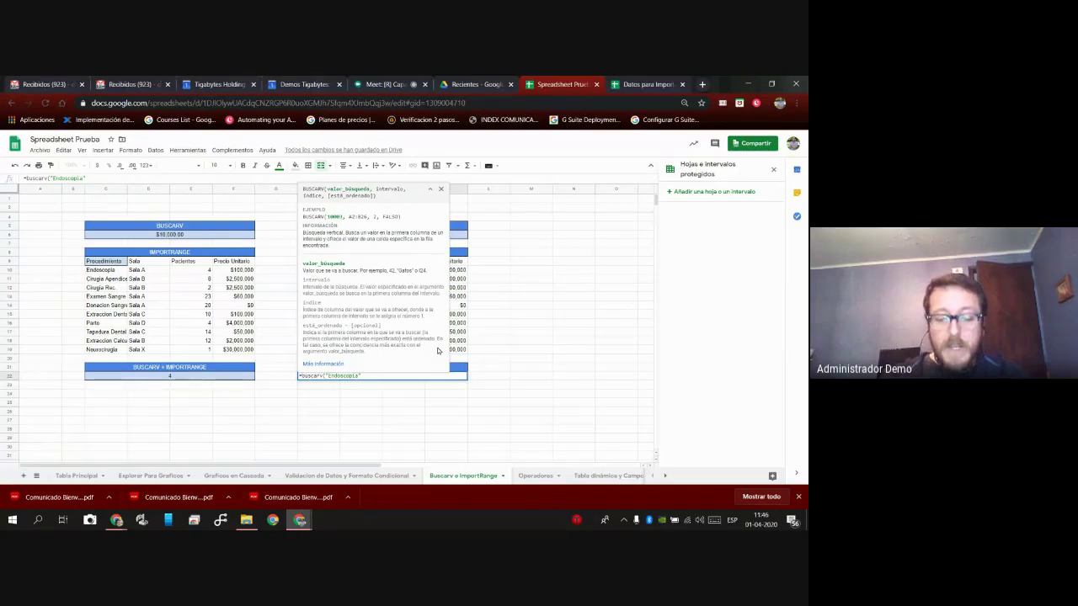
type(",")
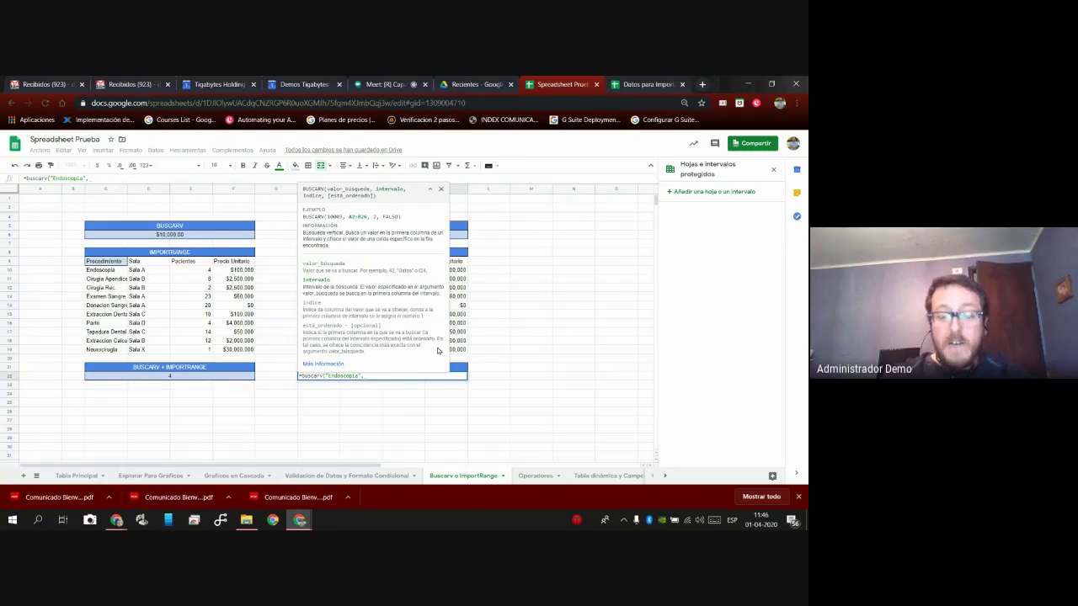
type("impor")
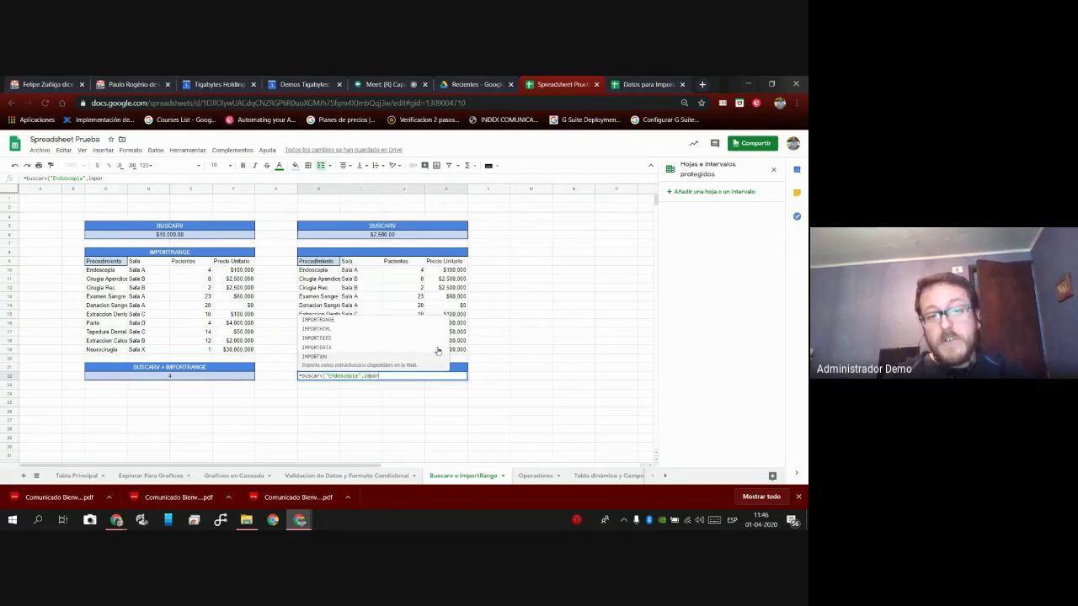
type("trange")
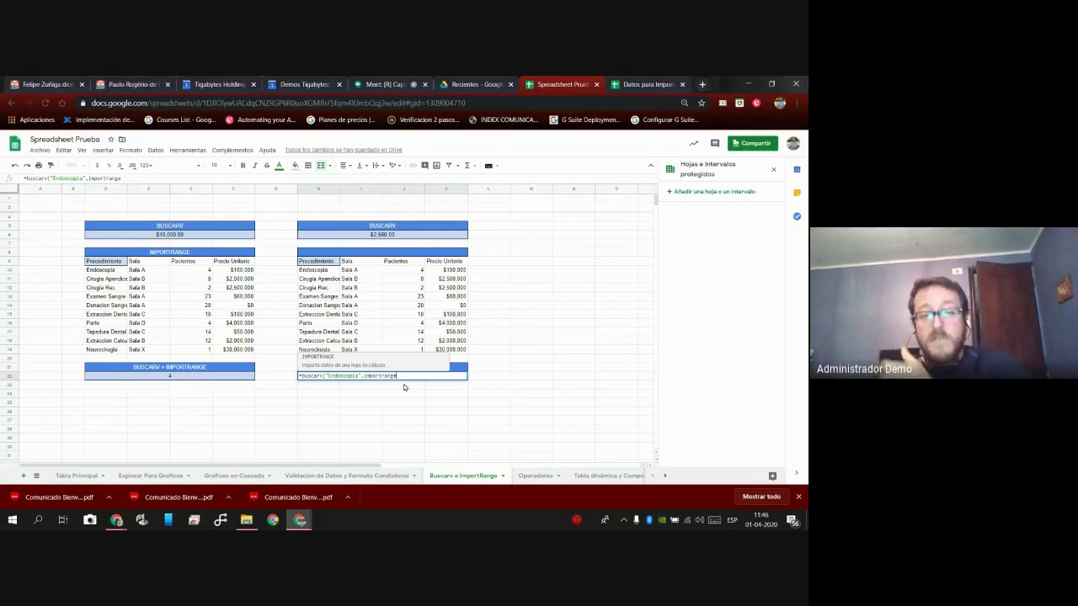
type("(")
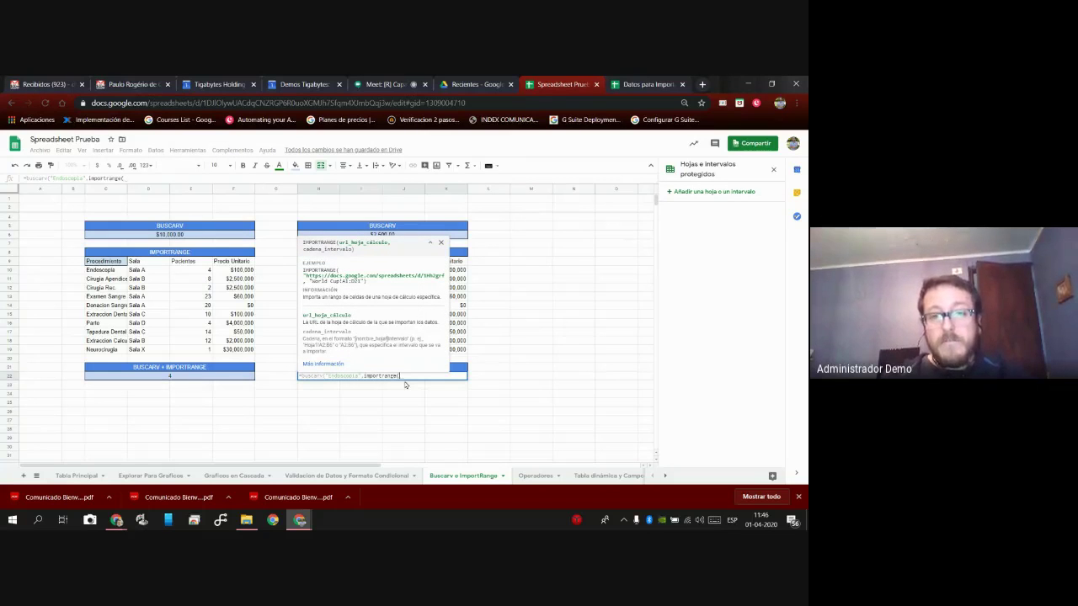
Paste the Datos para Importar address, quoted, into importrange( and begin the "Hoja range argument.
left_click(642, 85)
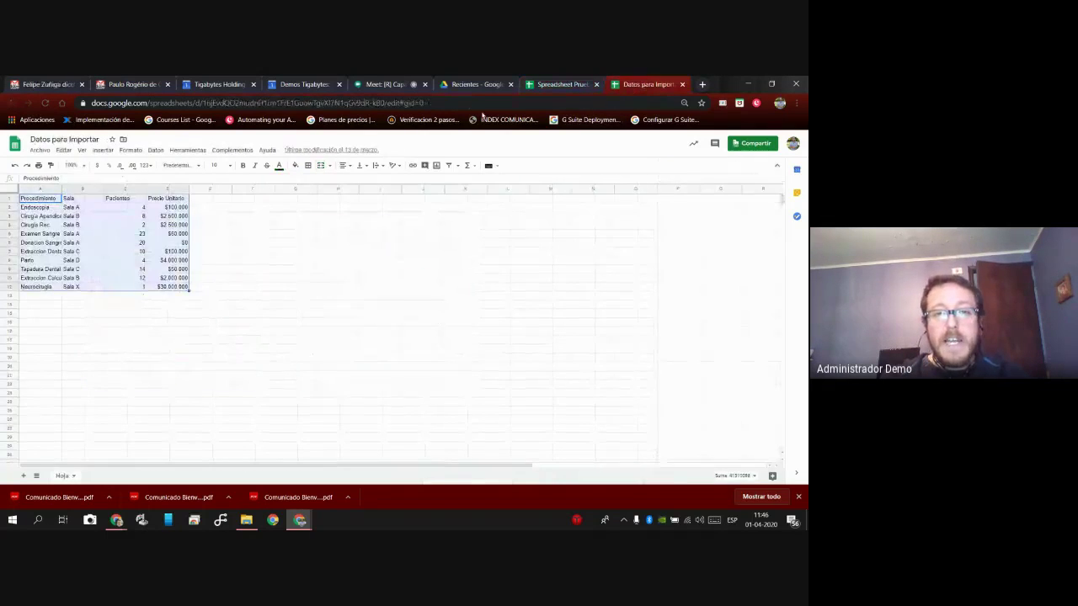
left_click_drag(423, 103, 88, 103)
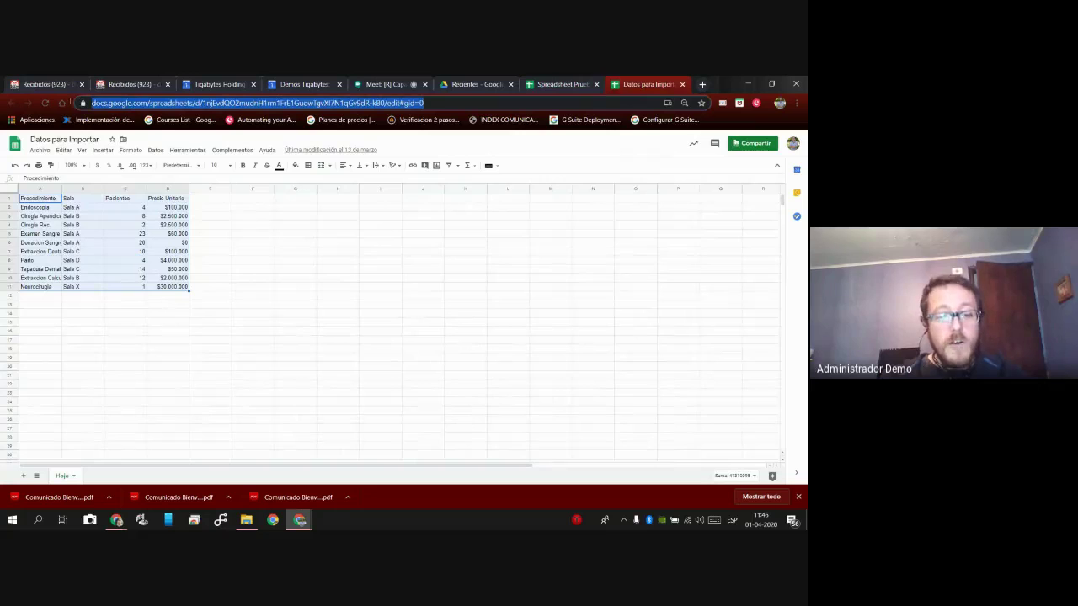
key("ctrl+c")
left_click(557, 85)
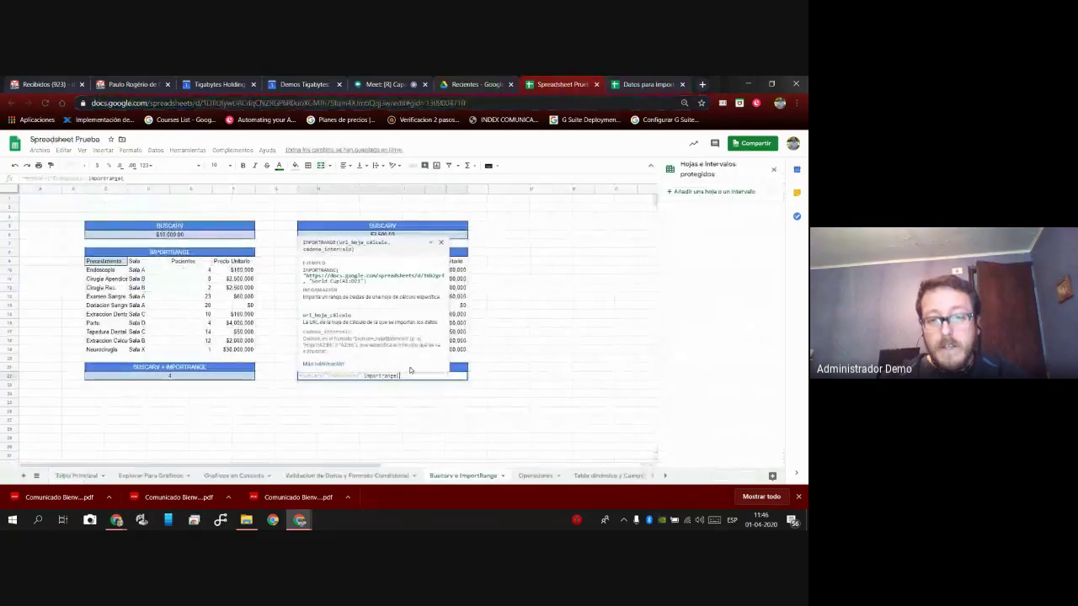
key("ctrl+v")
left_click(401, 376)
type("\"")
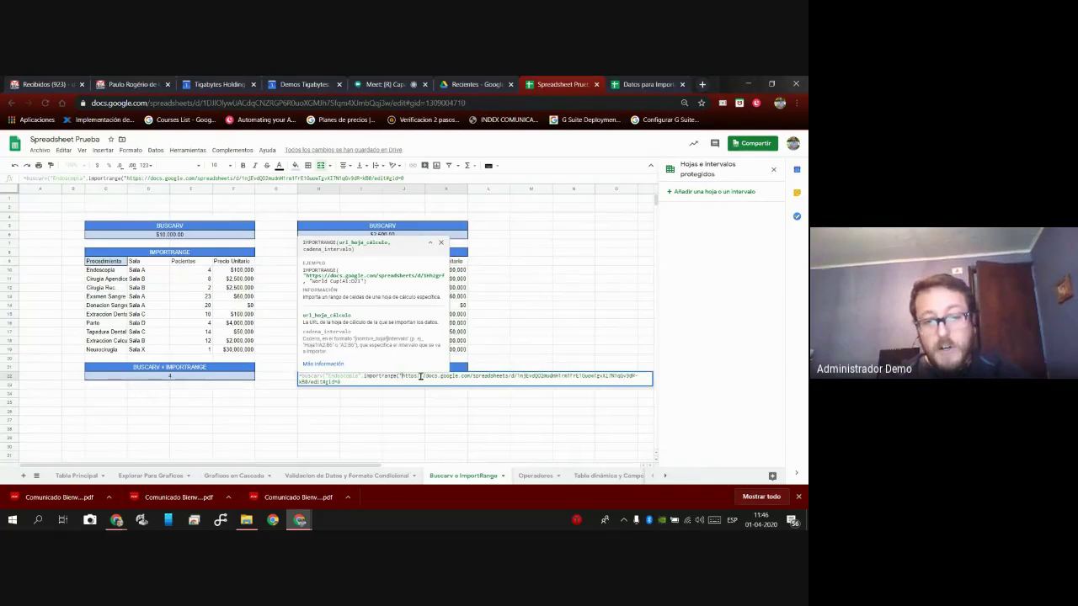
type("\"")
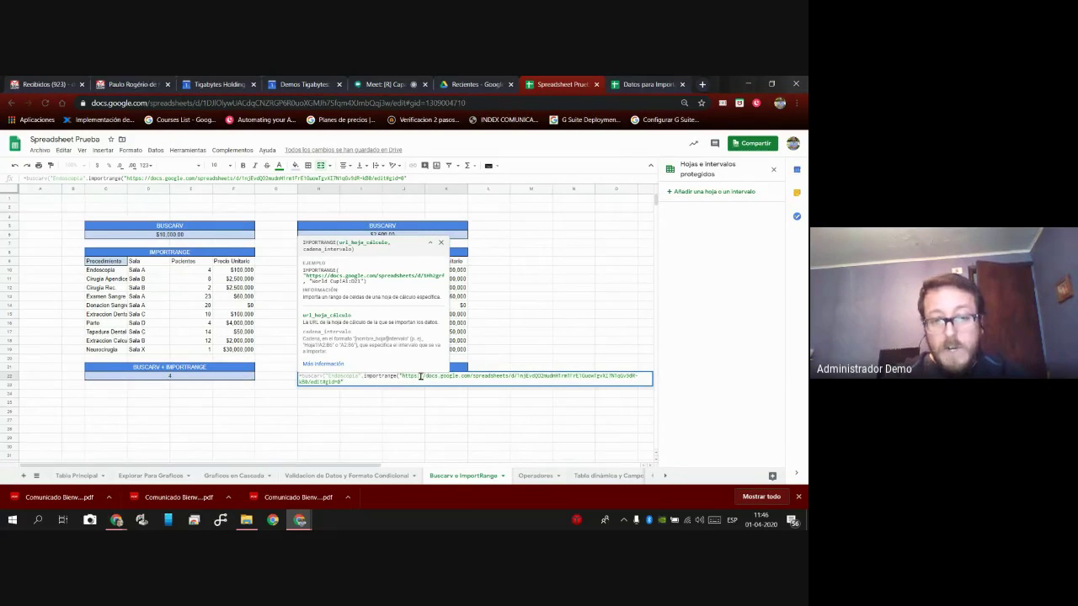
type(",")
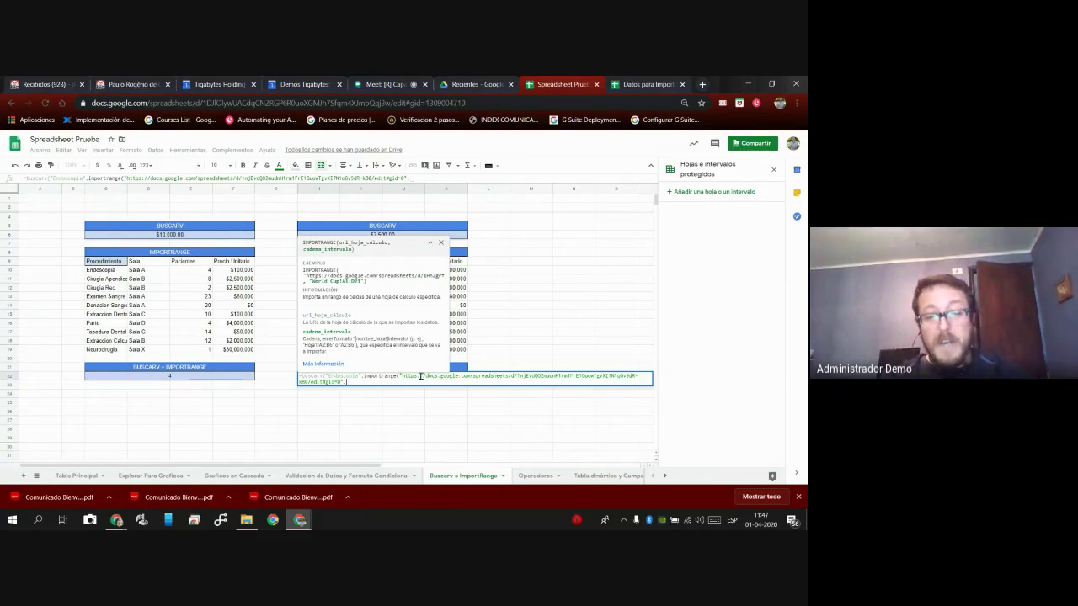
type("\"")
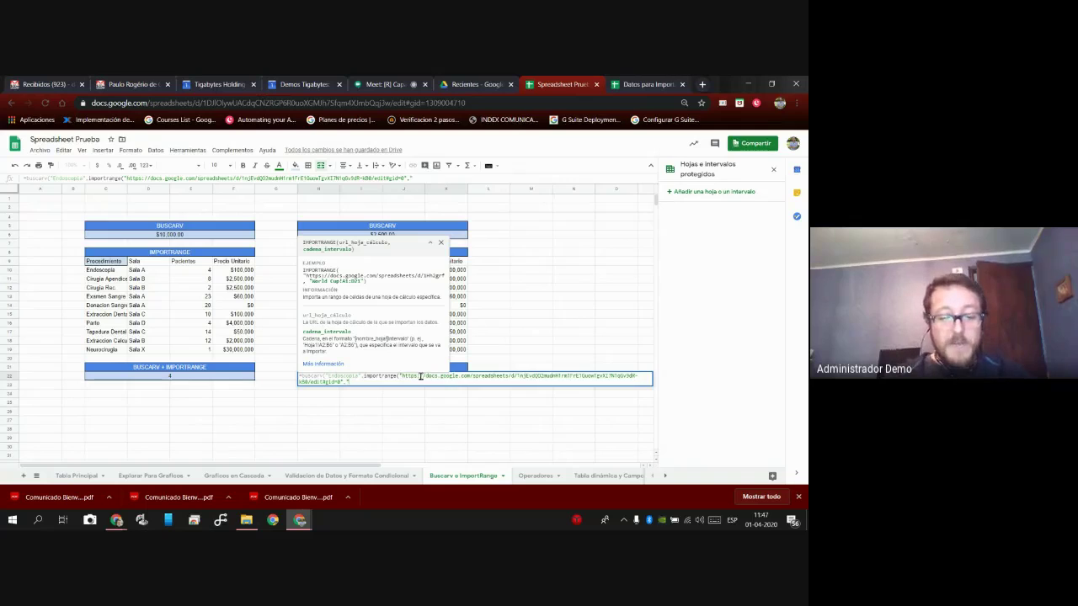
type("Hoja")
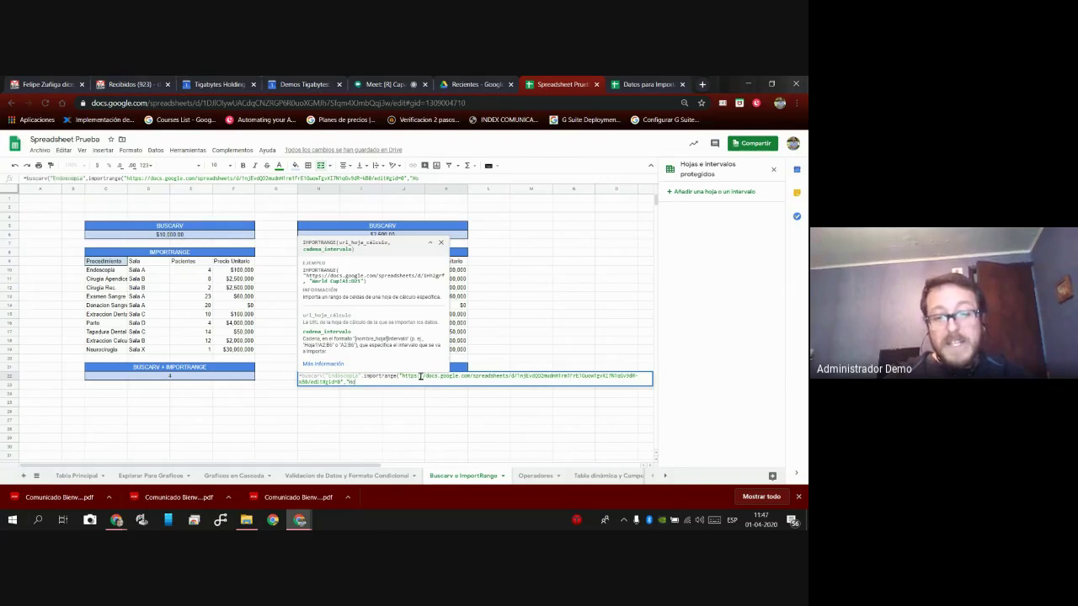
left_click(653, 84)
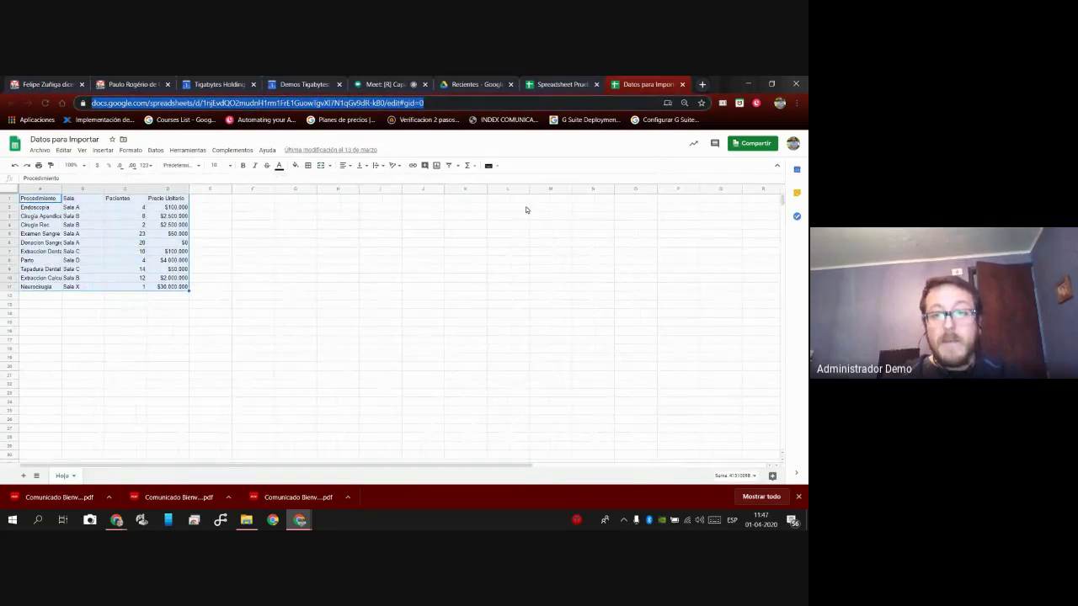
left_click(557, 84)
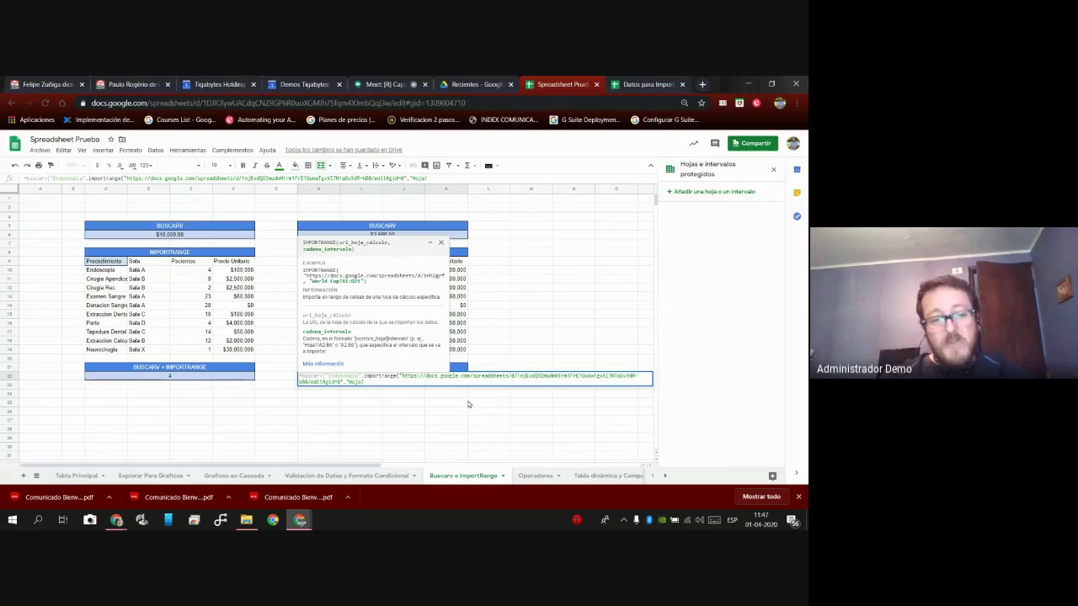
Complete the IMPORTRANGE range argument as Hoja1!A1:D11 and close its parenthesis.
type("1!A1")
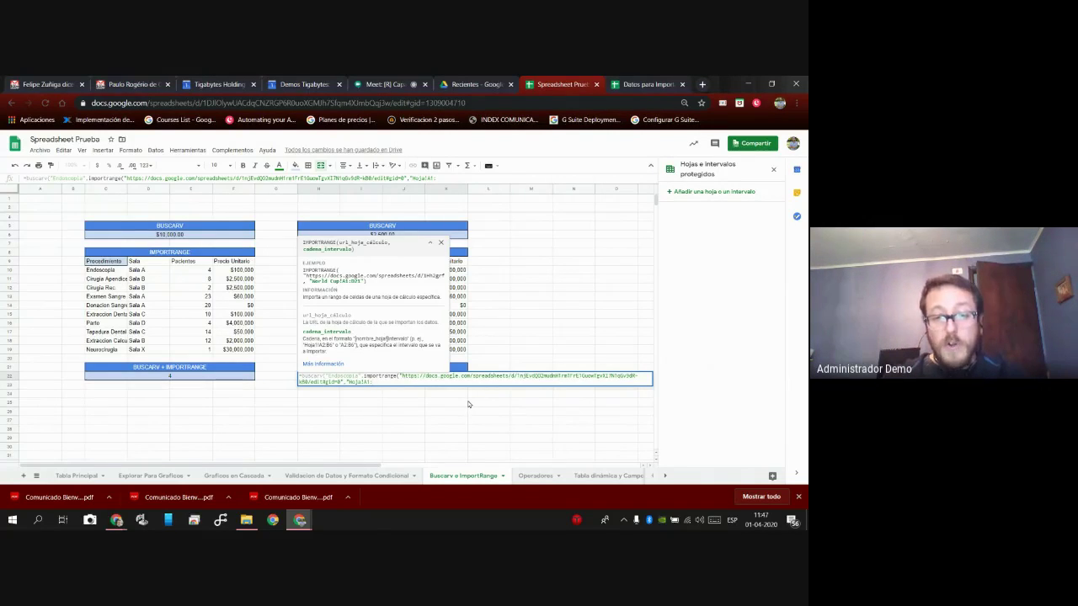
type("D11")
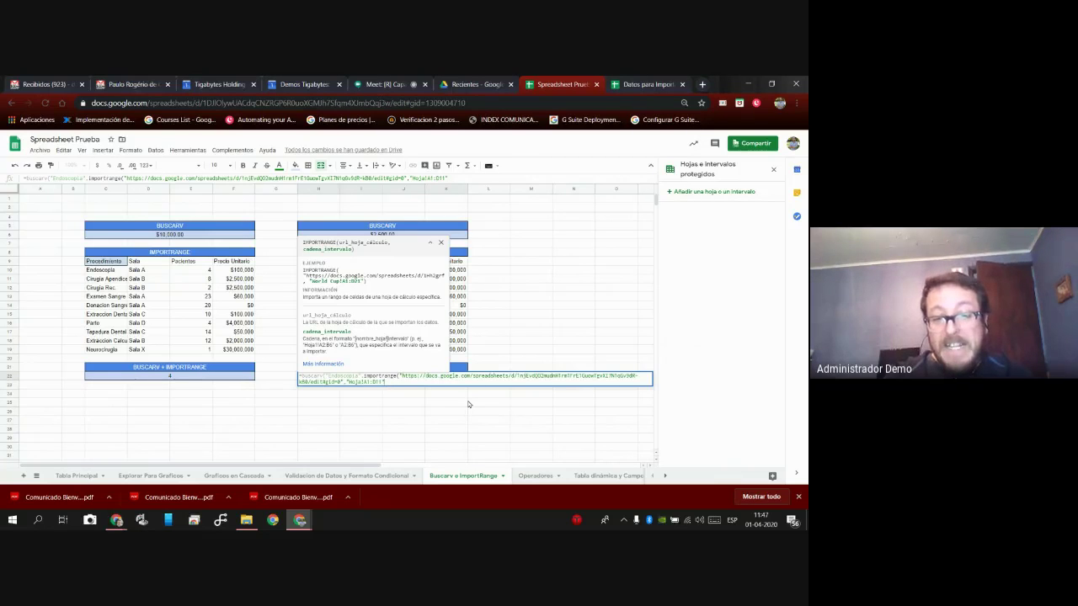
type(")")
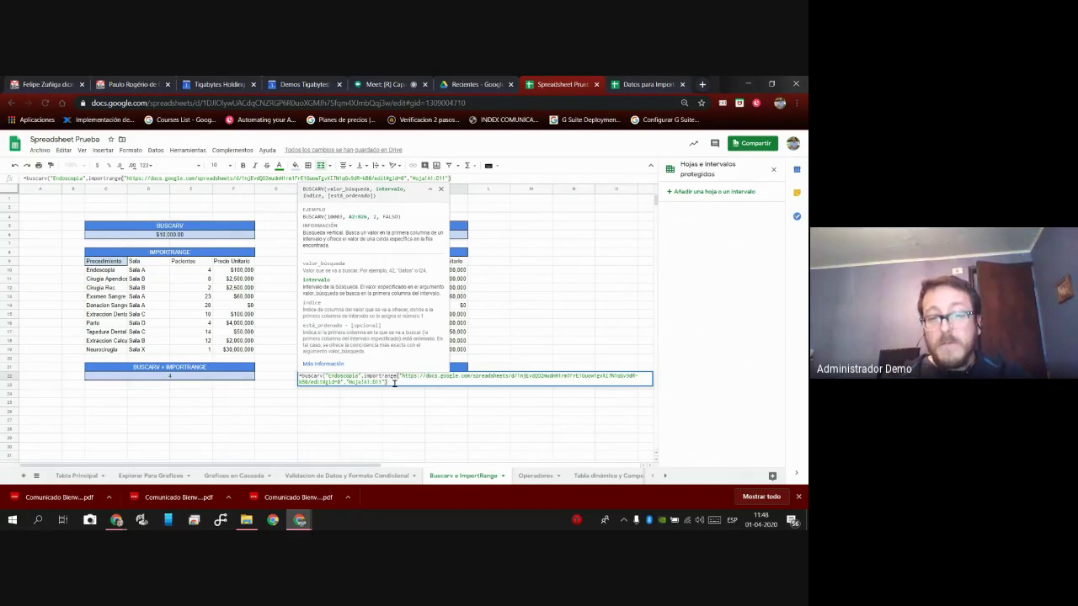
Finish the BUSCARV formula with column 2 and FALSO so it returns Sala A, then view Datos para Importar.
type(",")
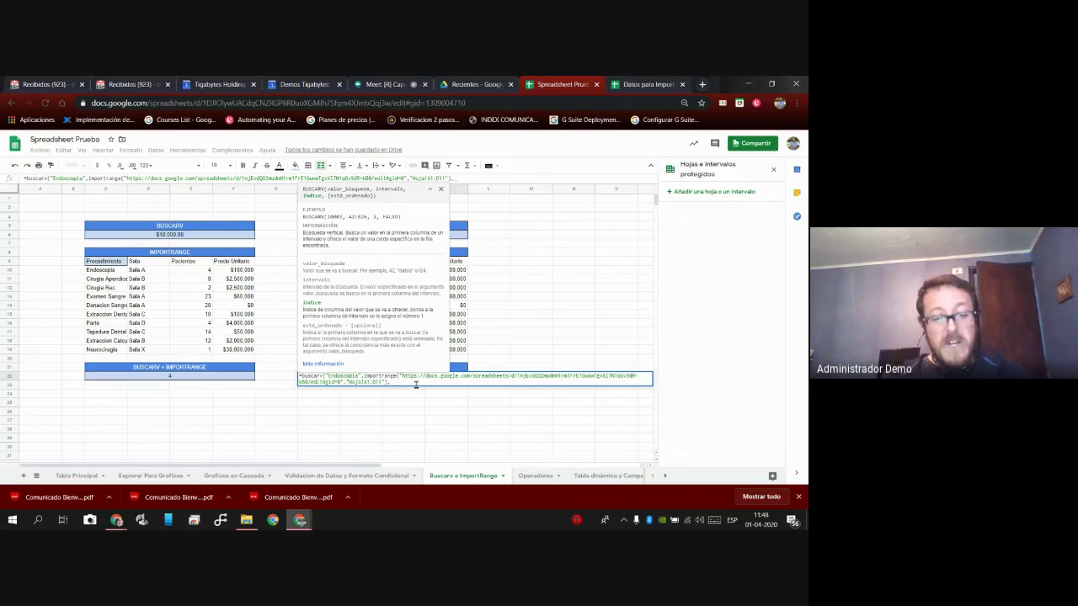
type("2")
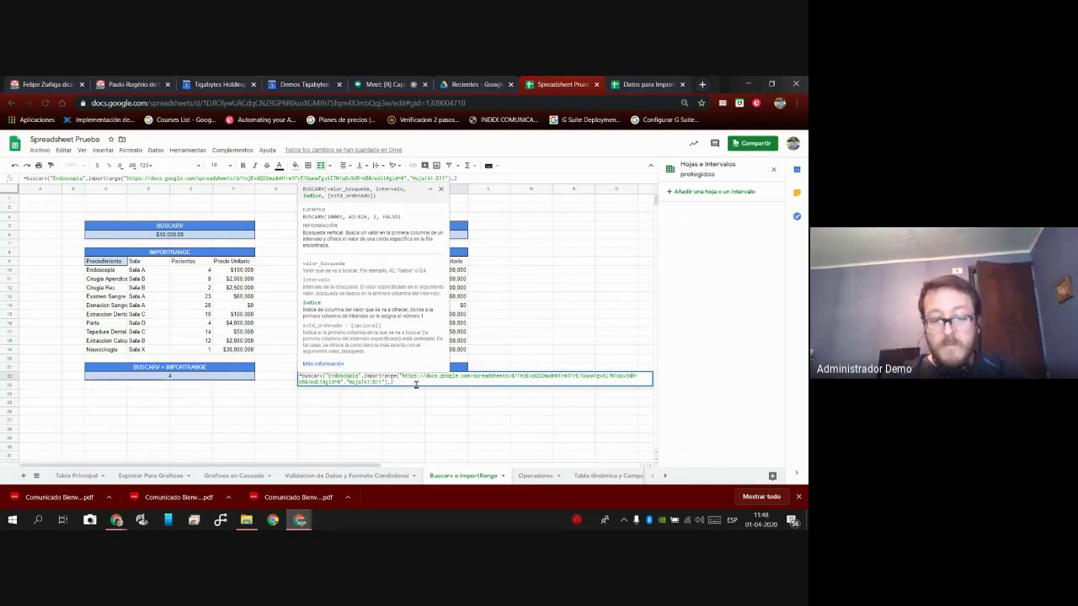
type(",")
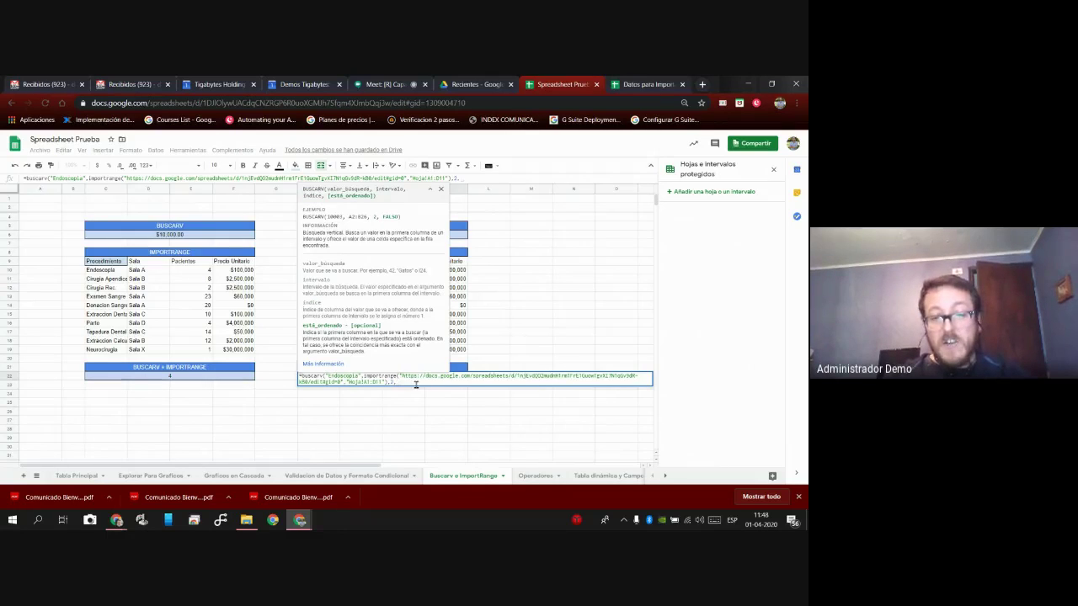
type("FALSO")
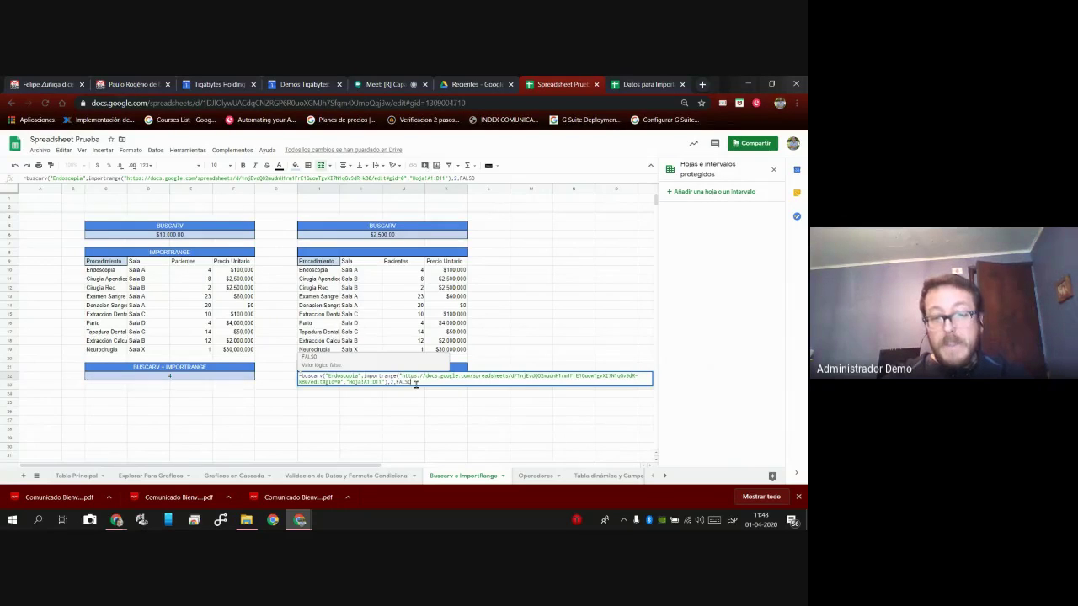
type(")")
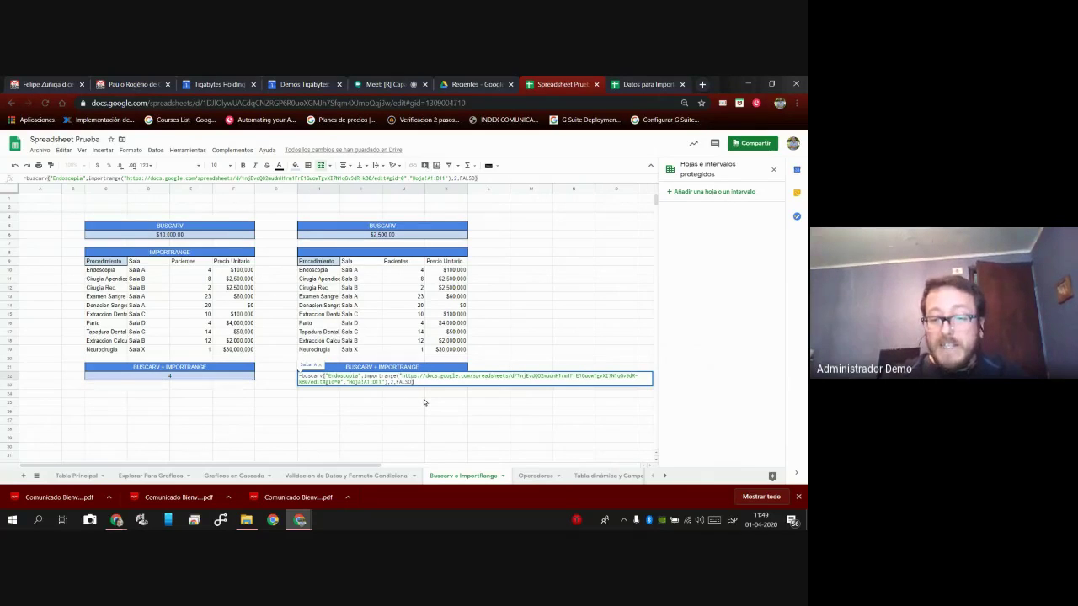
key("Return")
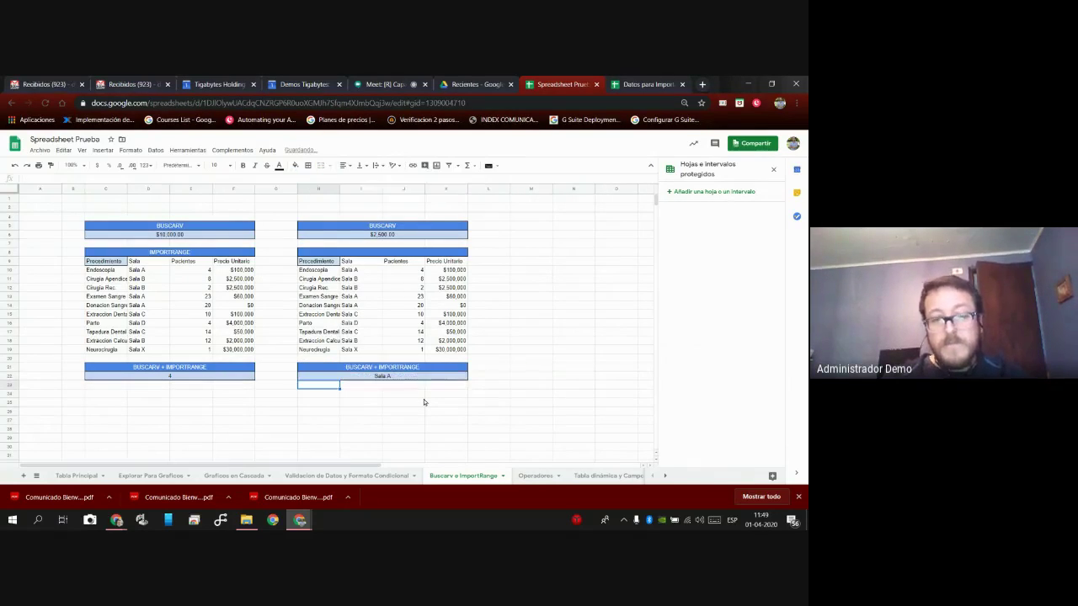
key("Up")
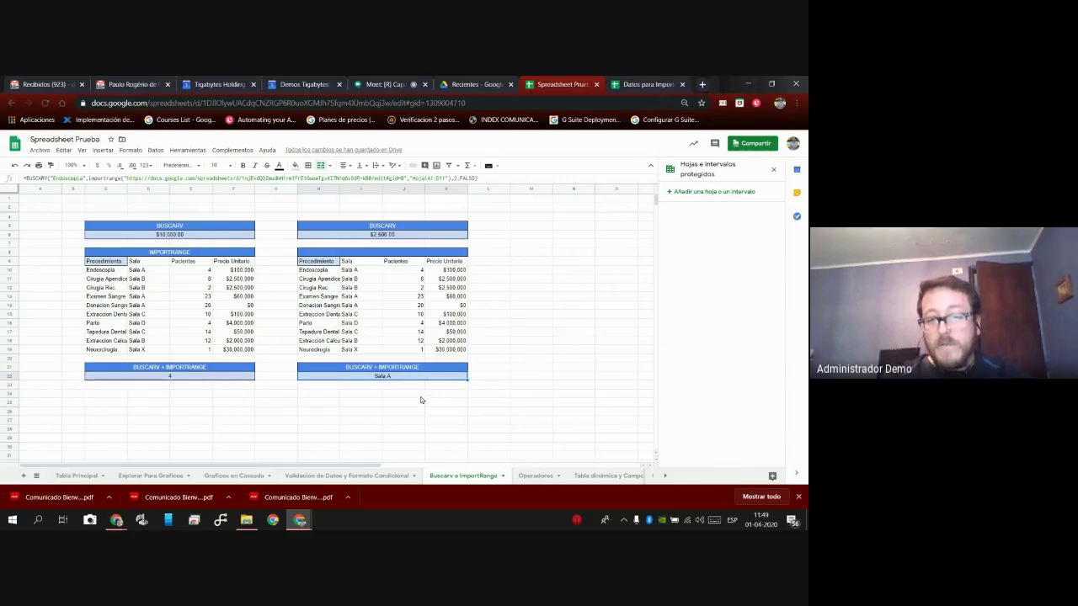
left_click(648, 85)
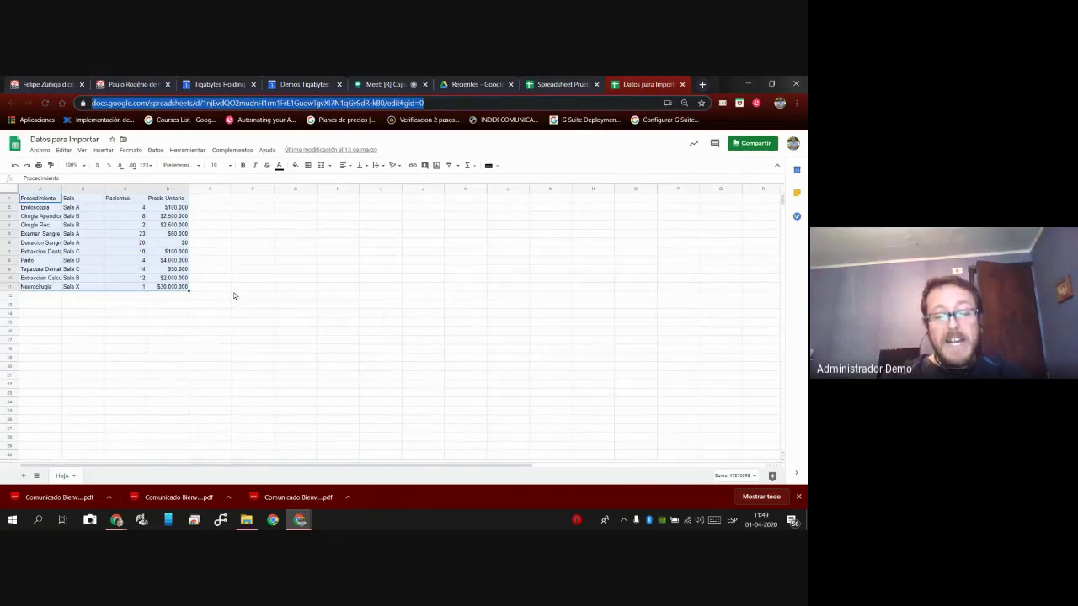
Compare the Endoscopia and Sala A source values, then return to Spreadsheet Prueba's Operadores sheet.
left_click(566, 86)
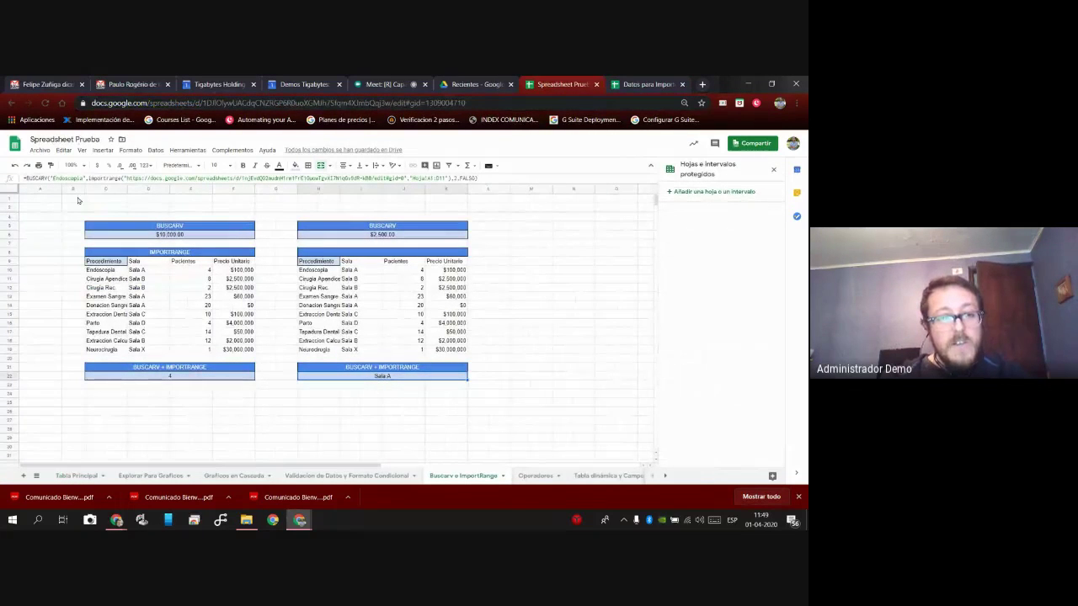
left_click(637, 81)
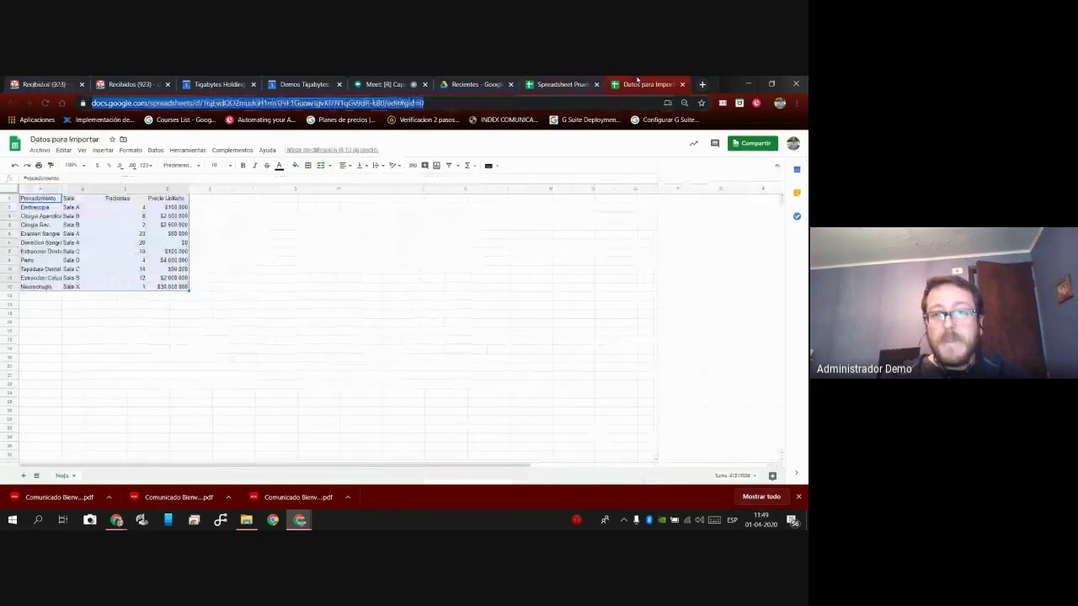
left_click(44, 208)
left_click(83, 209)
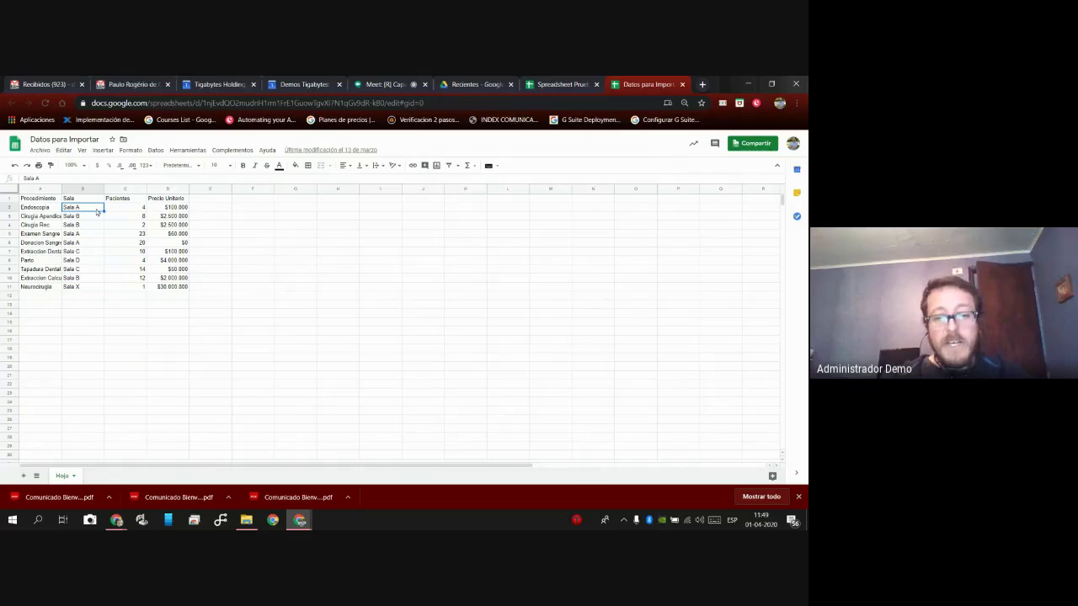
key("ctrl+shift+Tab")
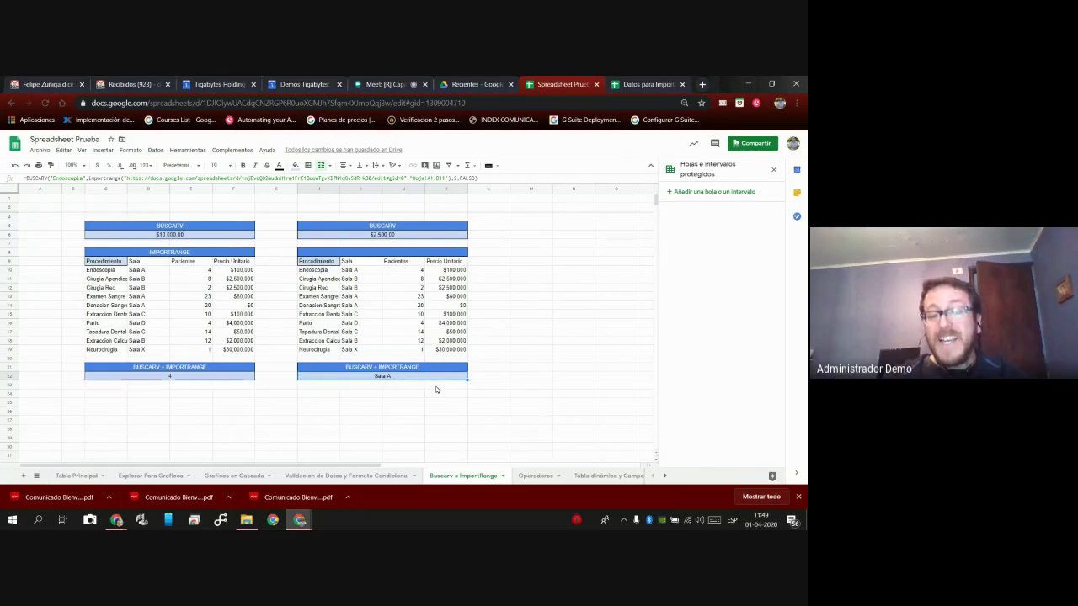
left_click(535, 476)
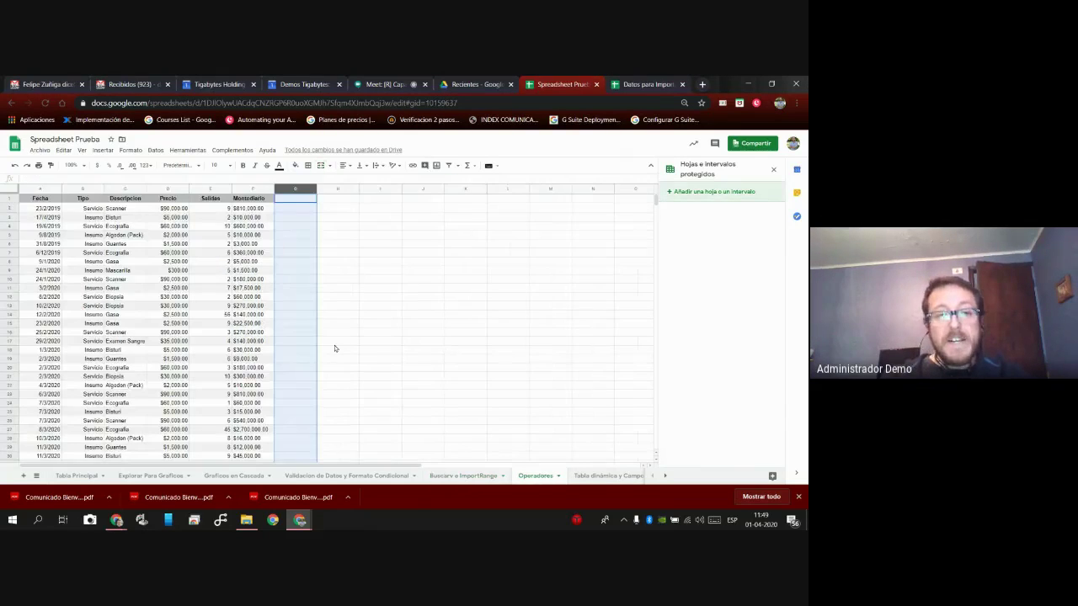
left_click(337, 264)
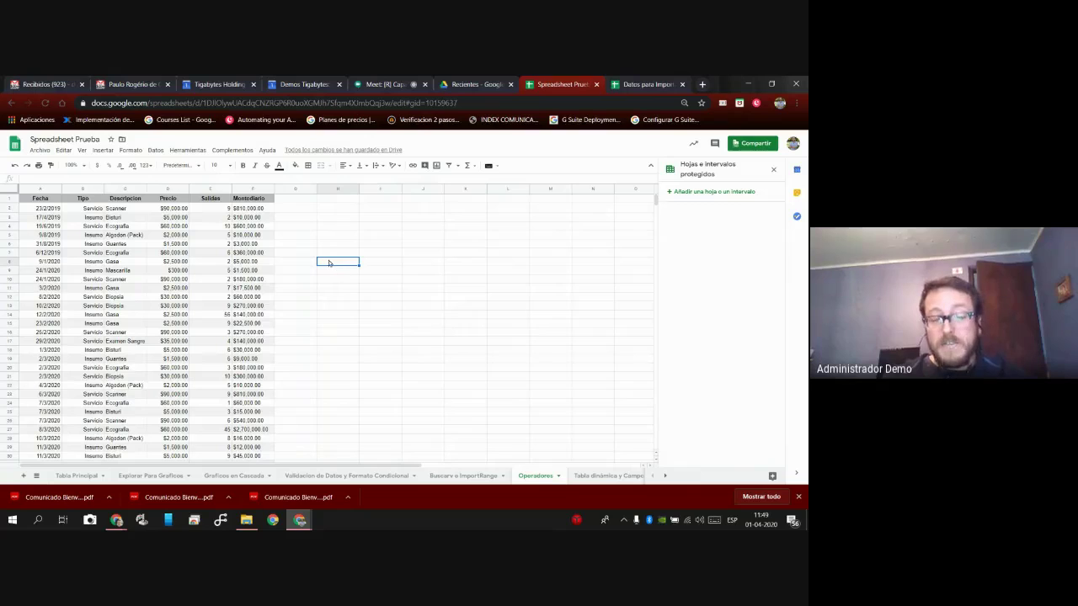
left_click(295, 227)
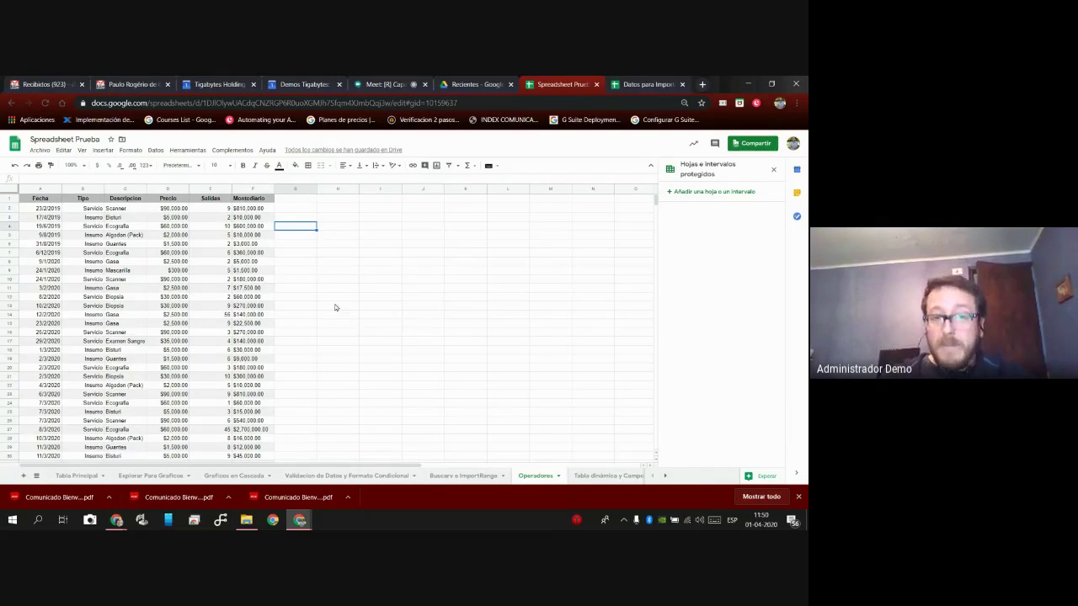
left_click(312, 262)
left_click(300, 209)
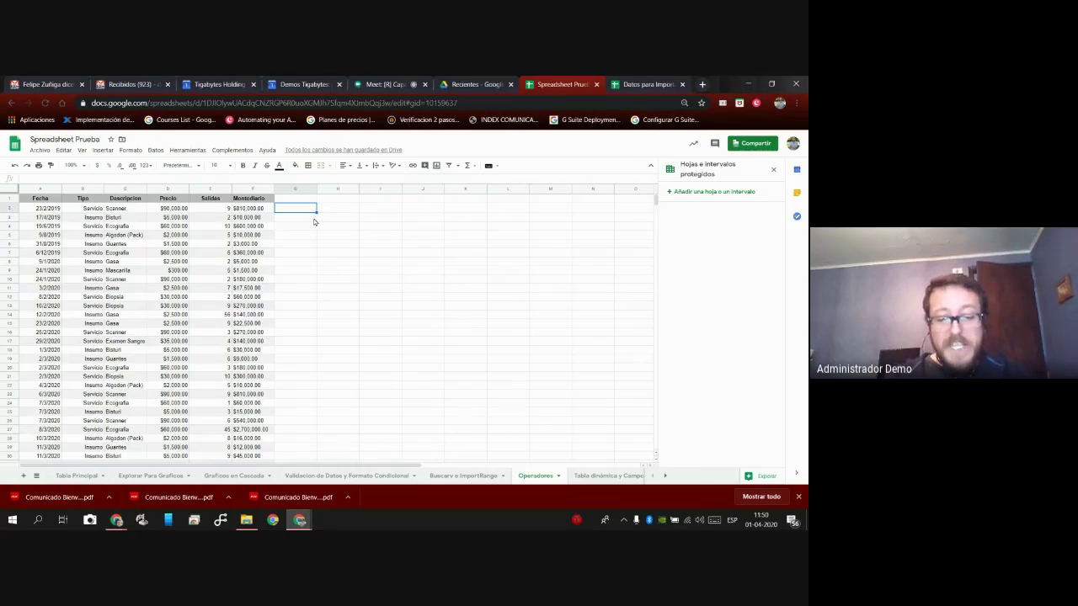
type("\"")
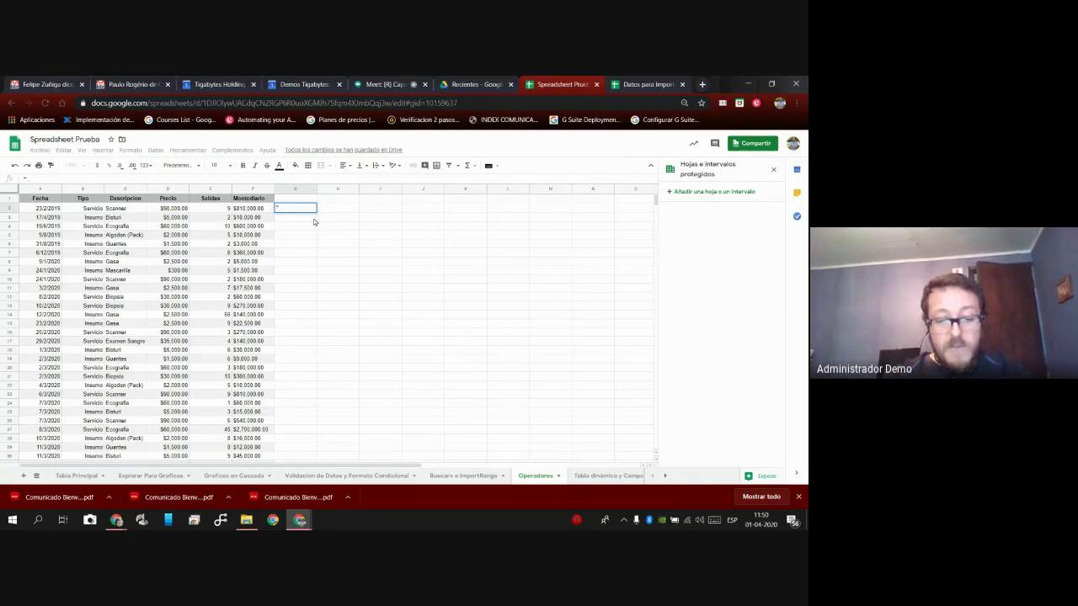
type("suma")
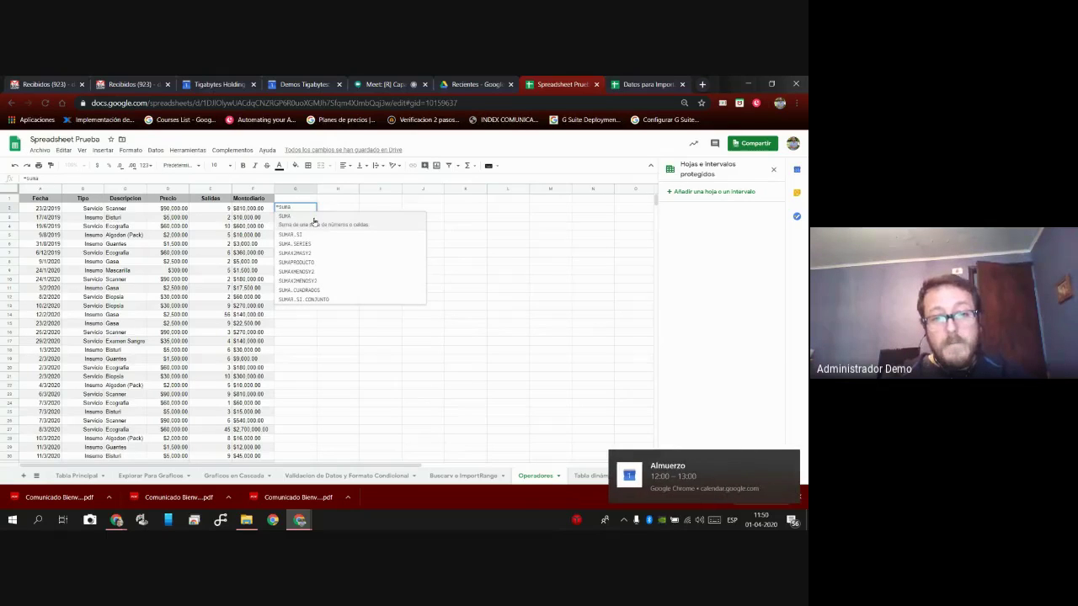
left_click(314, 222)
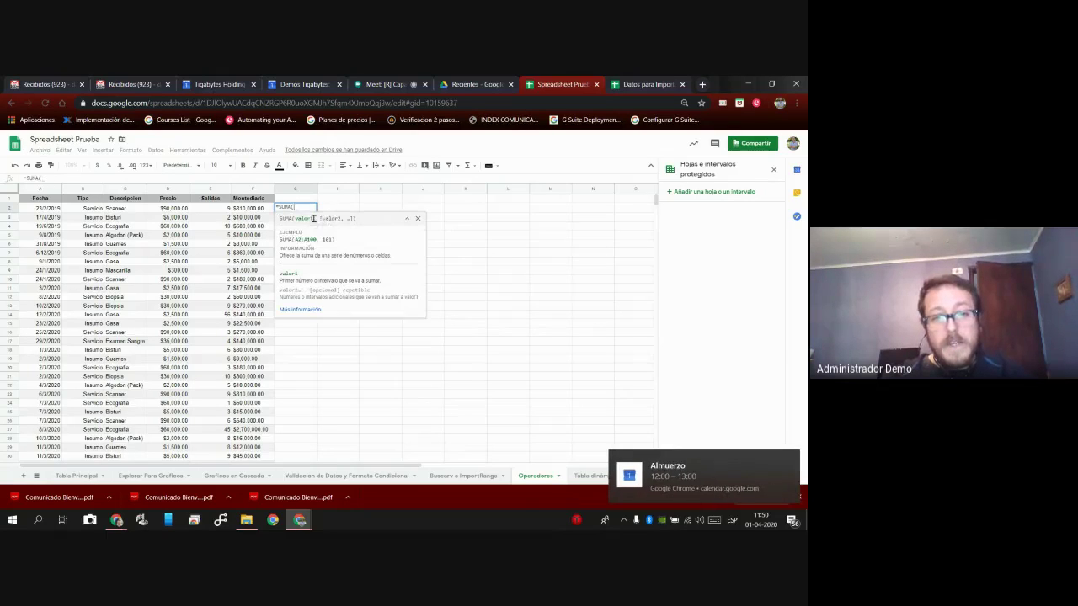
left_click_drag(246, 210, 259, 314)
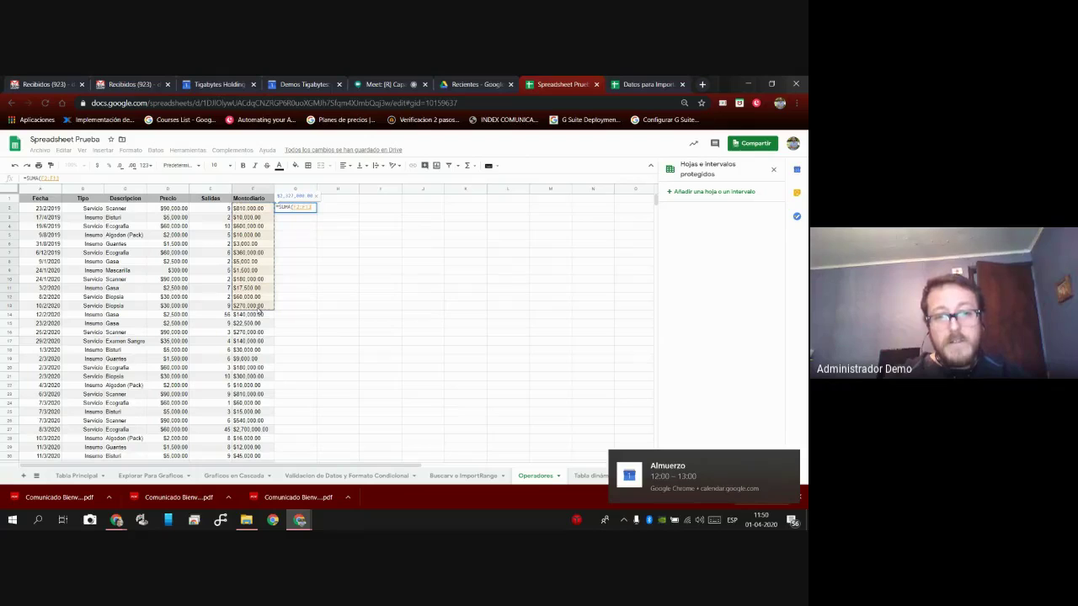
key("Return")
key("Up")
key("Delete")
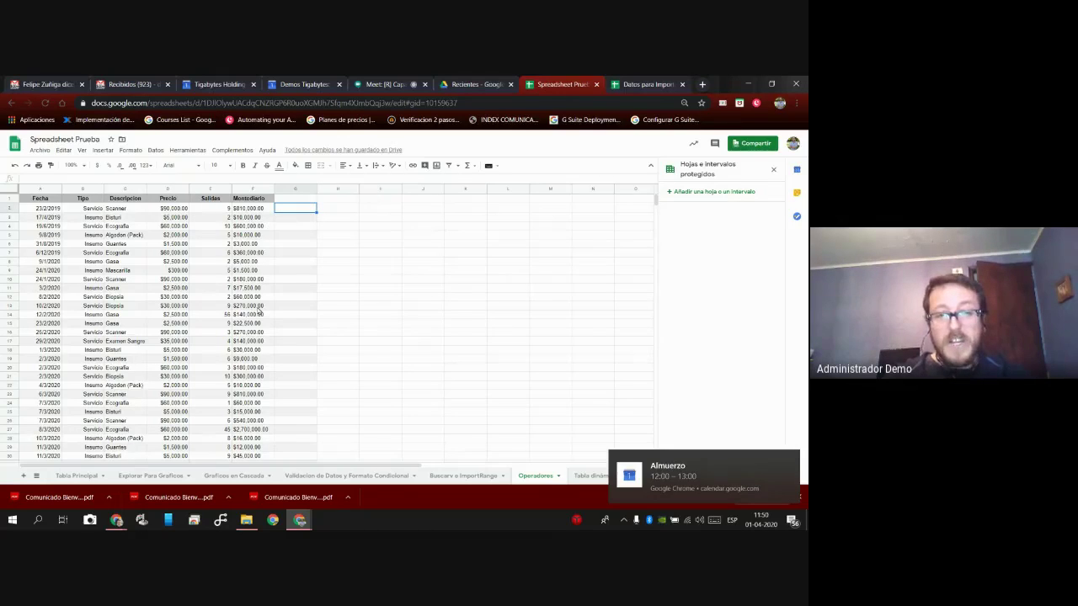
Enter =(D2*E2)+F2 in G2 on Operadores, returning $1.620.000,00.
type("=")
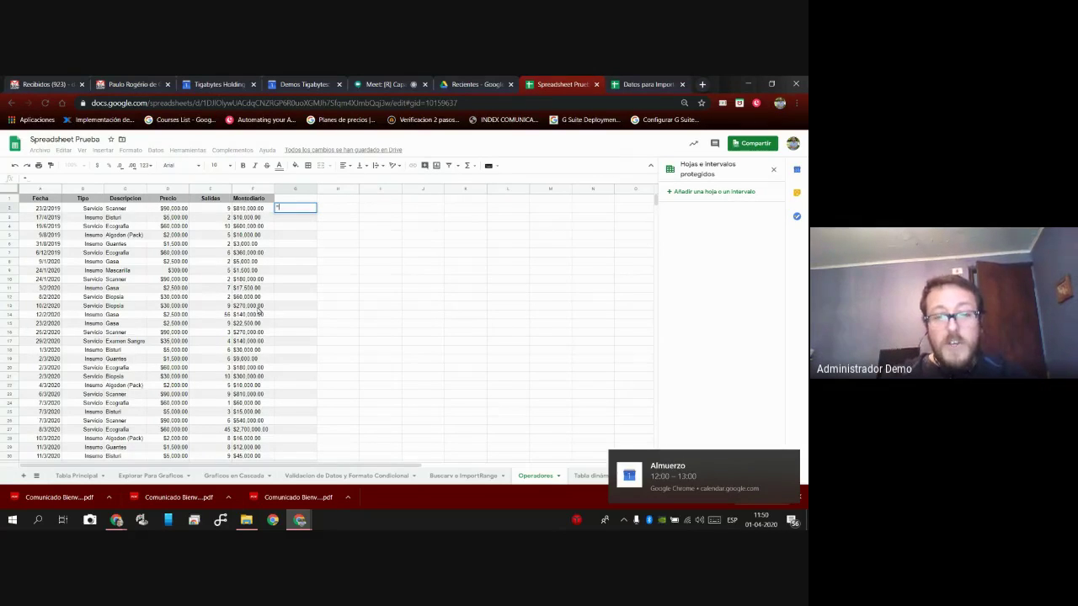
key("Left")
key("Left")
key("Left")
key("Down")
key("Up")
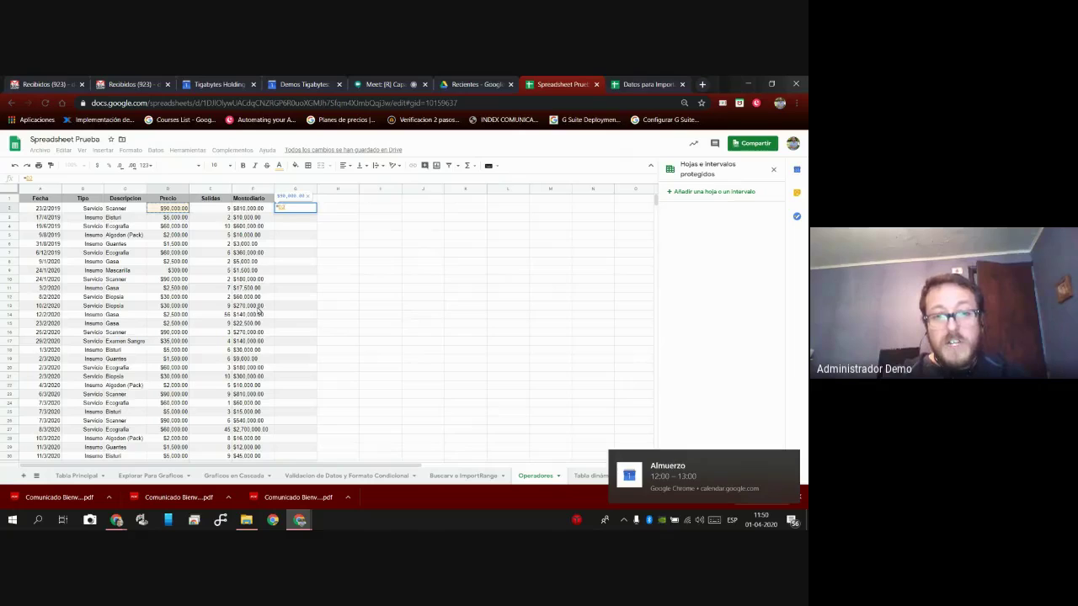
type("*E2")
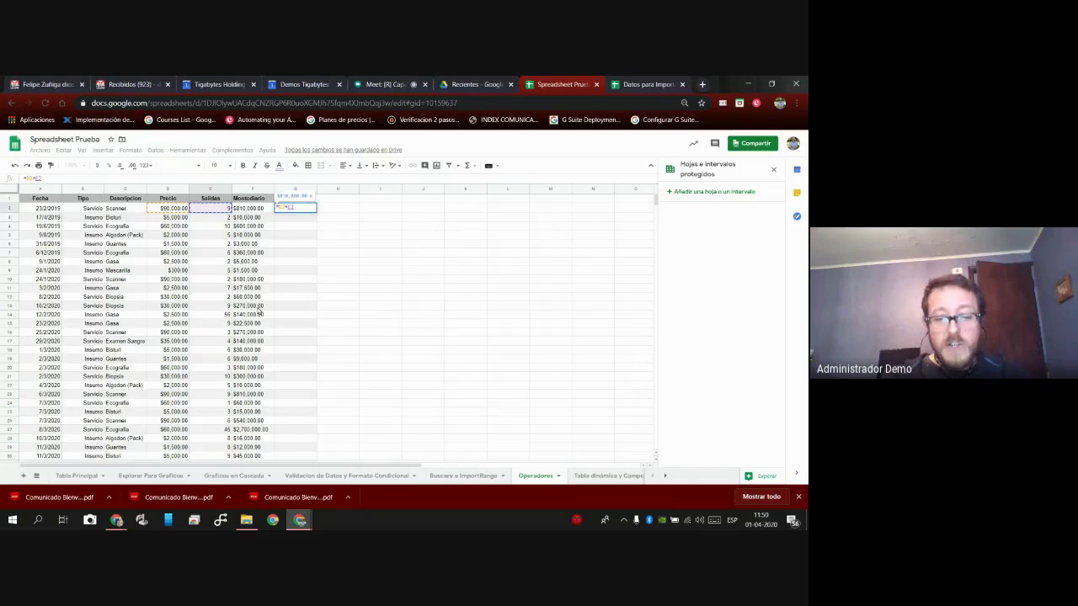
type(")")
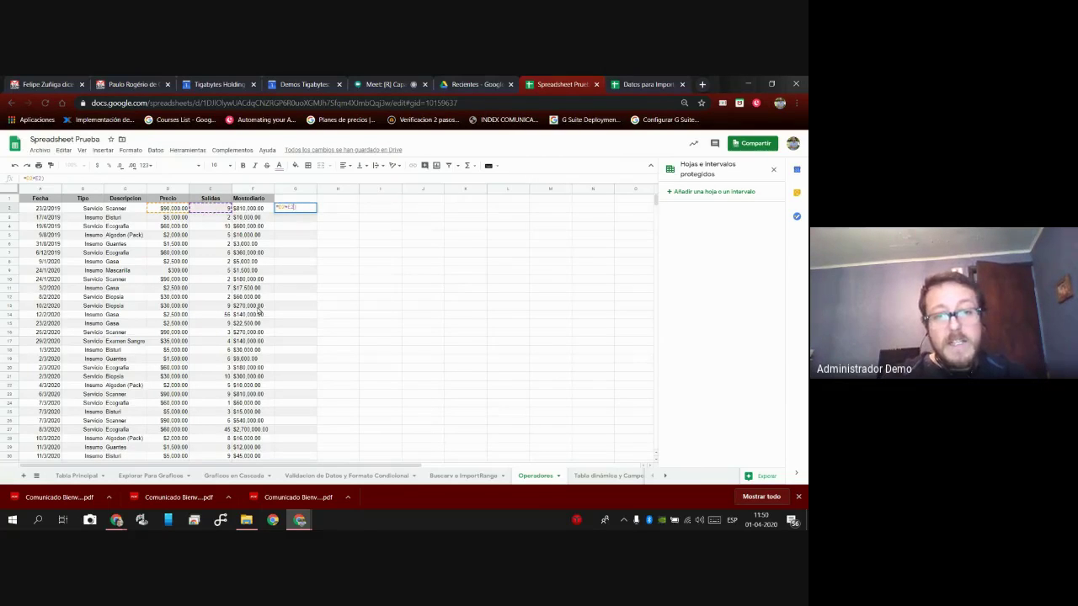
type("(")
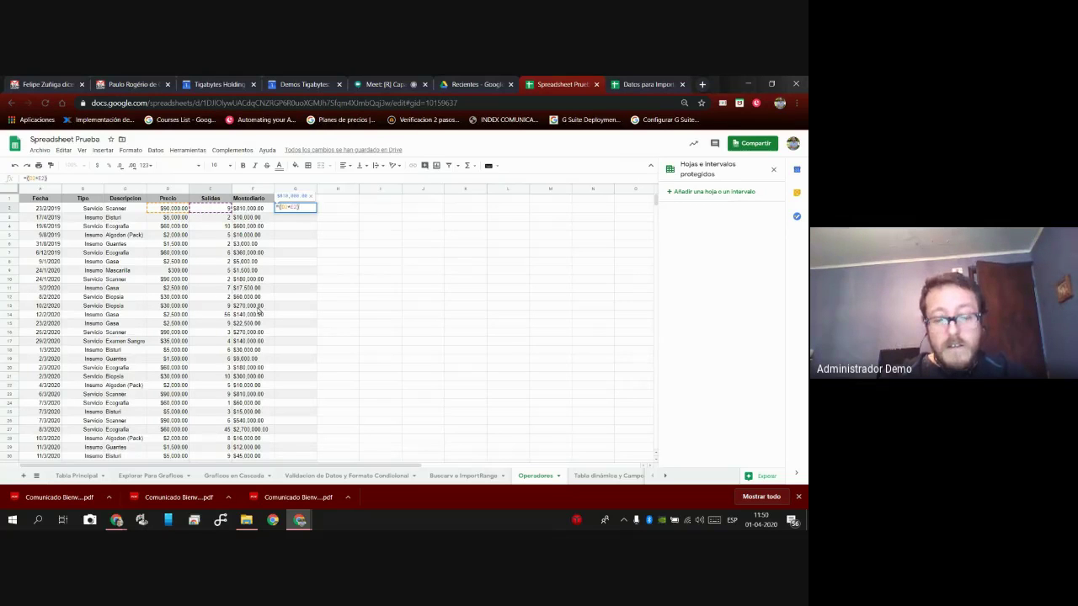
type("*F2")
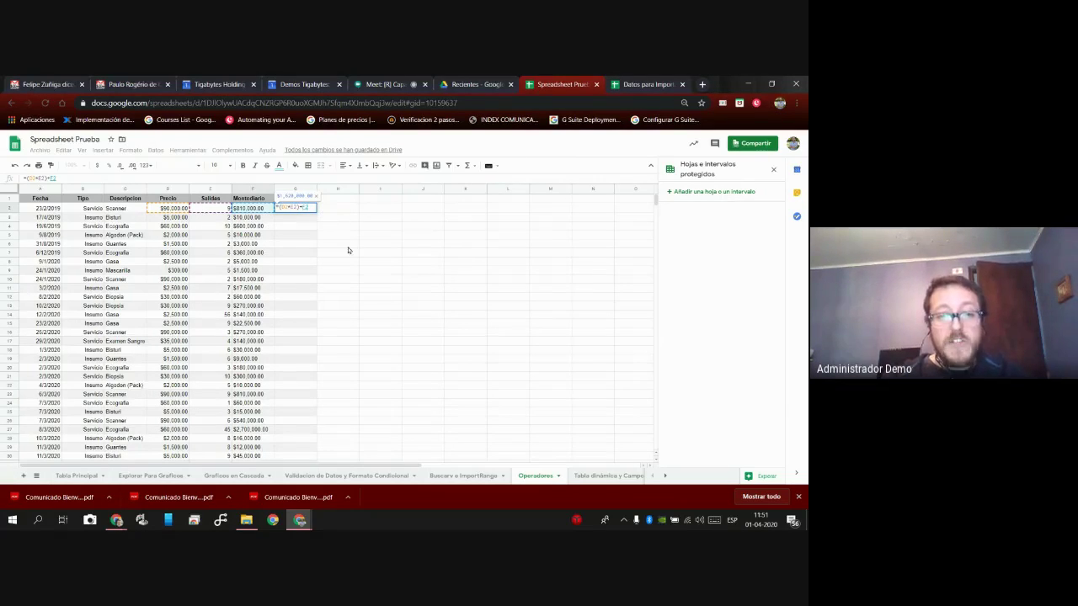
key("Return")
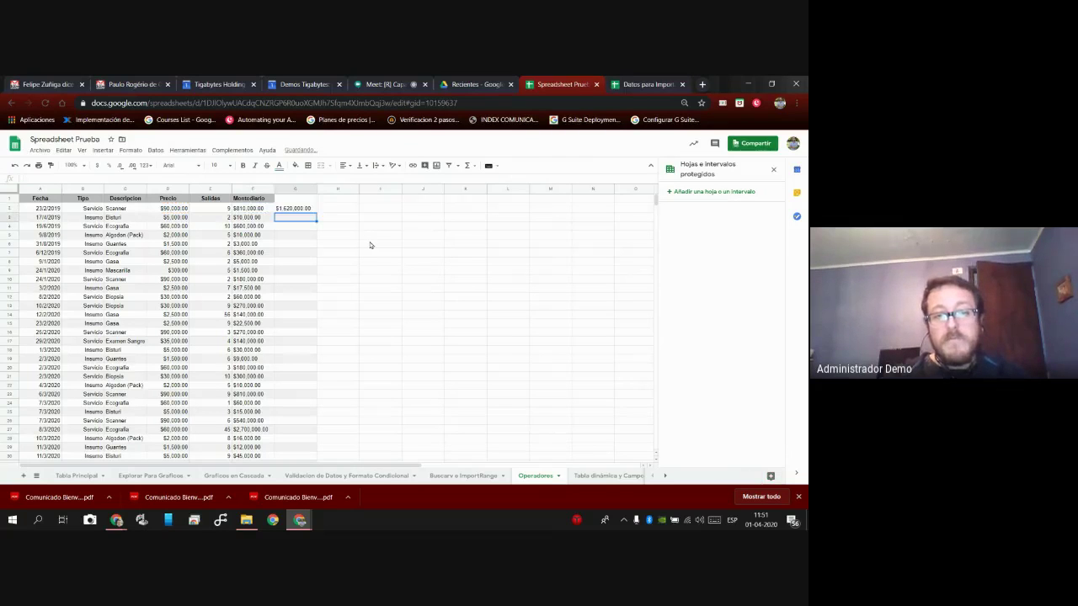
key("Up")
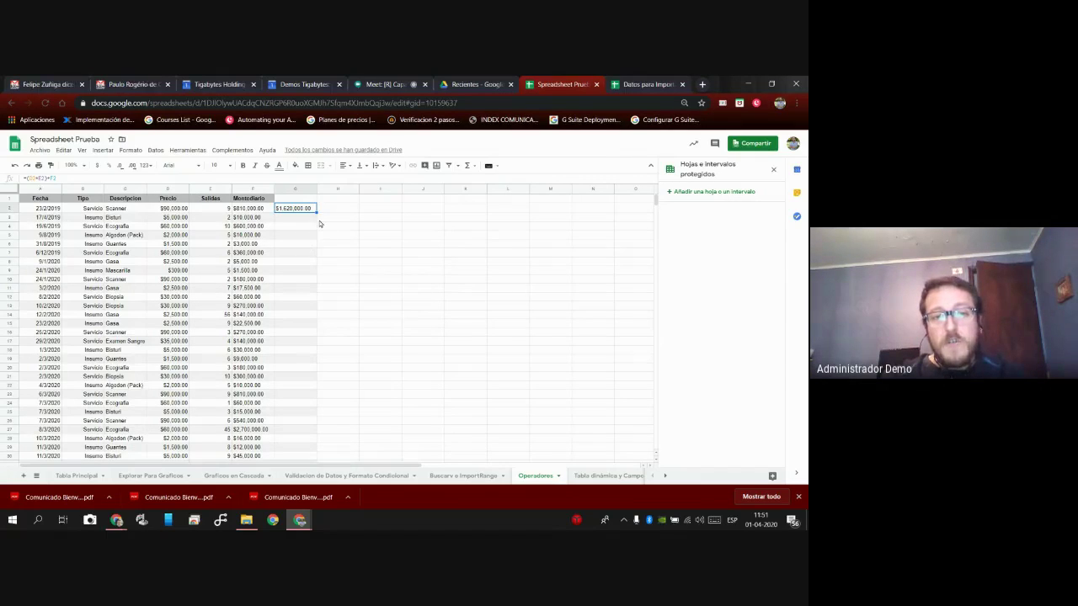
Fill the G2 formula down to G25, review the results, then clear G3:G25 again.
left_click_drag(316, 212, 316, 412)
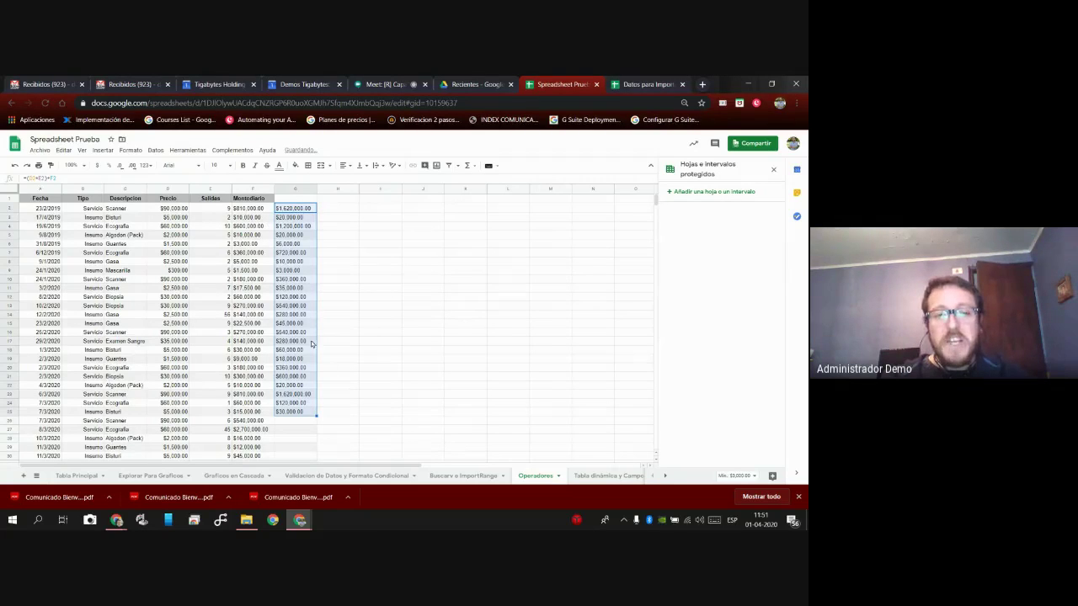
left_click(292, 237)
left_click(299, 309)
left_click(311, 378)
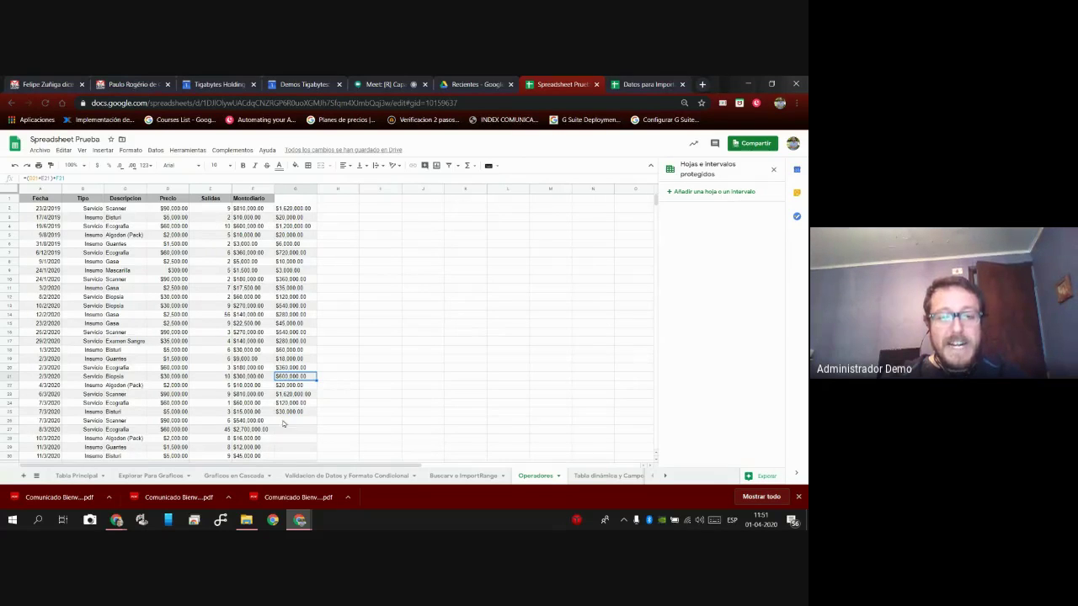
left_click(309, 413)
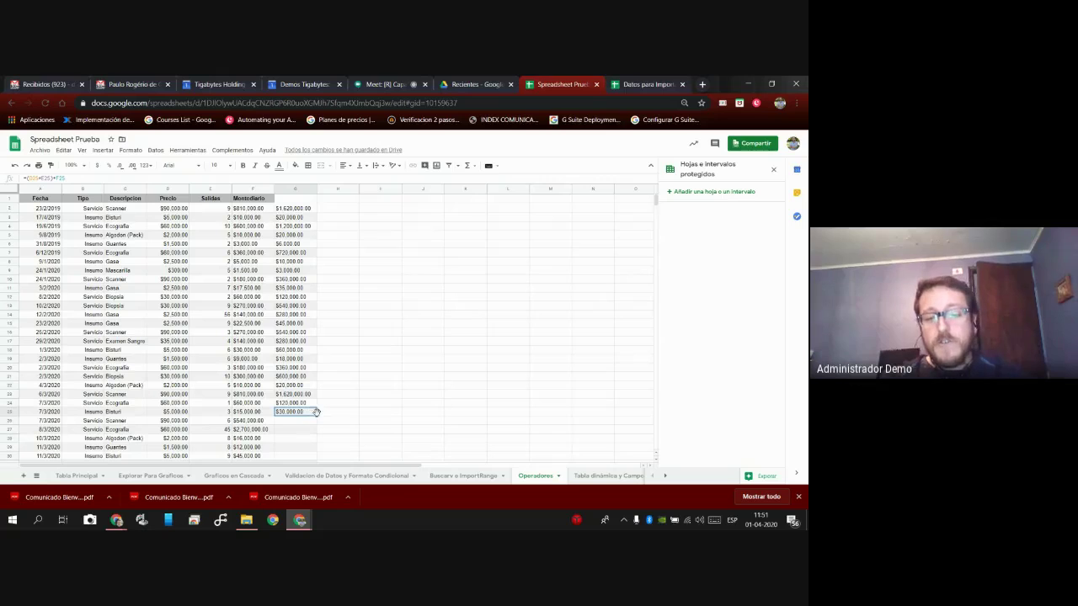
key("Delete")
key("Up")
key("Delete")
key("Up")
key("Delete")
key("Up")
key("Delete")
key("Up")
key("Delete")
key("Up")
key("Delete")
key("Up")
key("Delete")
key("Up")
key("Delete")
key("Up")
key("Delete")
key("Up")
key("Delete")
key("Up")
key("Delete")
key("Up")
key("Delete")
key("Up")
key("Delete")
key("Up")
key("Delete")
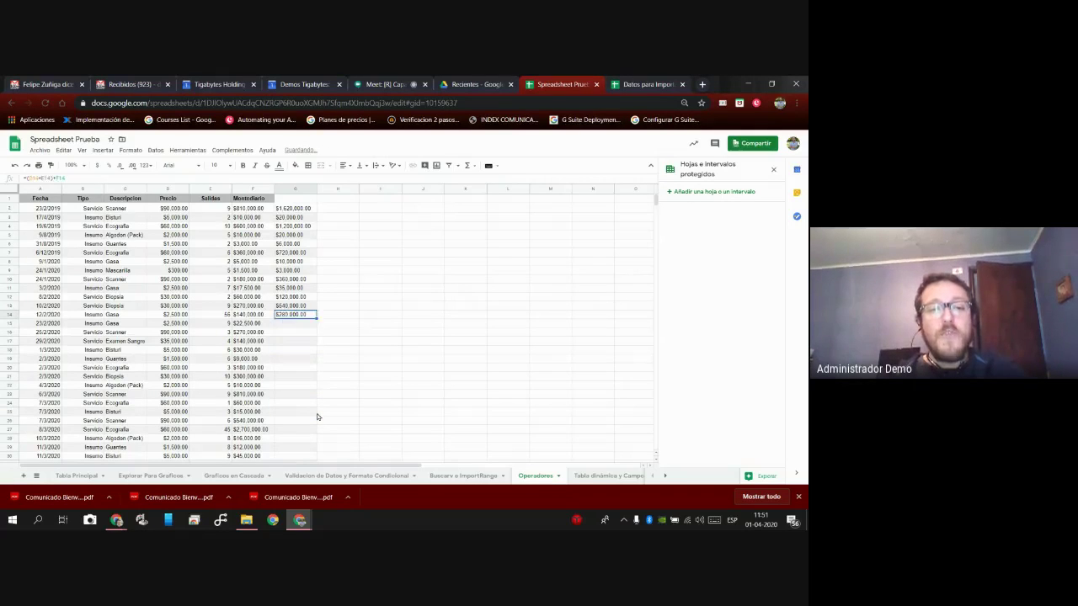
key("Up")
key("Delete")
key("Up")
key("Delete")
key("Up")
key("Delete")
key("Up")
key("Delete")
key("Up")
key("Delete")
key("Up")
key("Delete")
key("Up")
key("Delete")
key("Up")
key("Delete")
key("Up")
key("Delete")
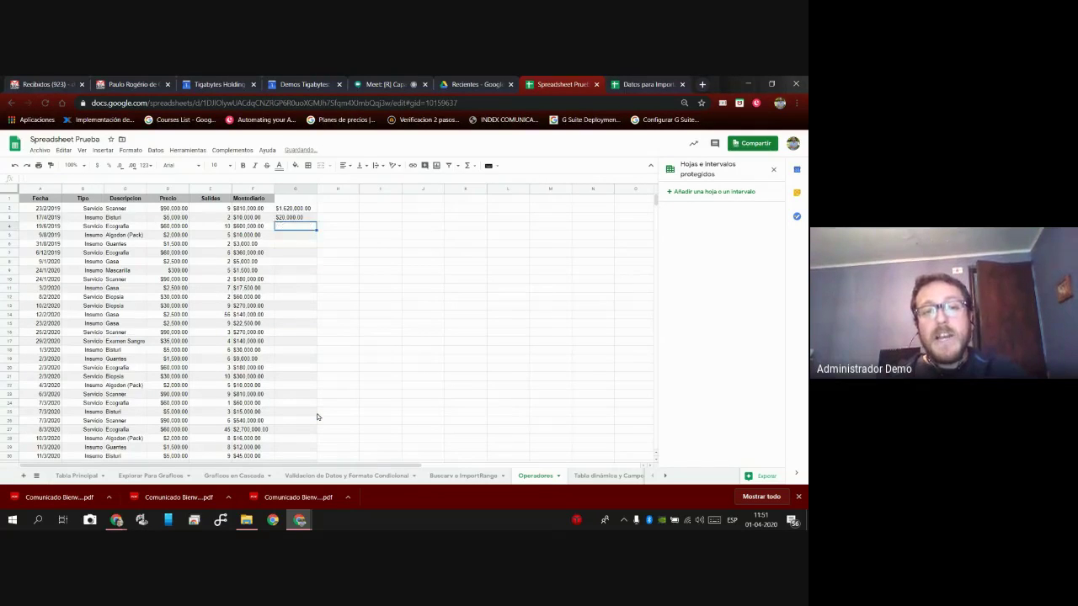
key("Down")
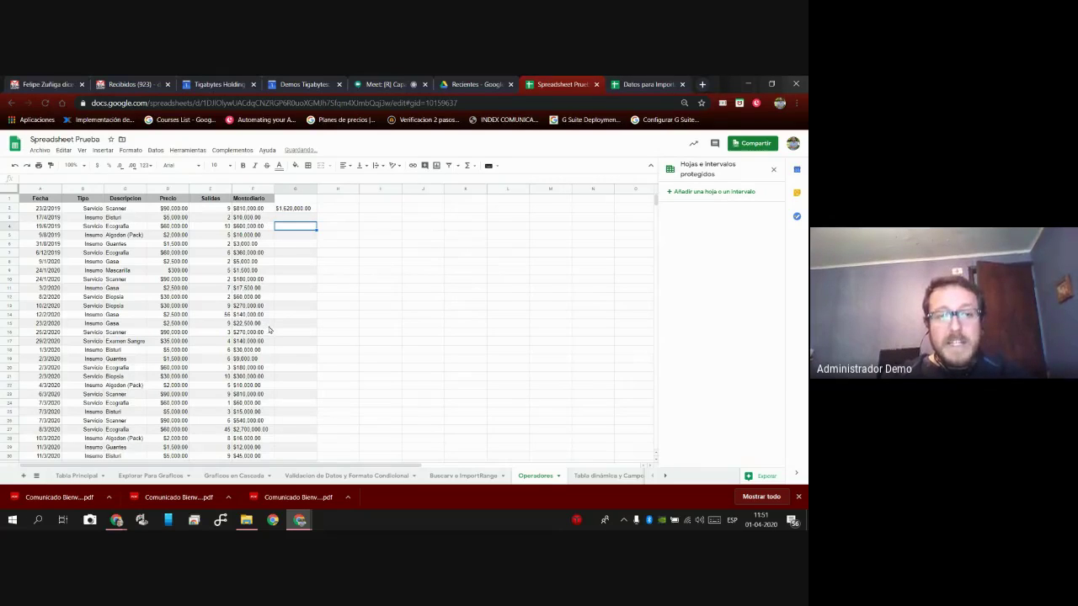
Clear G2's old formula, abandoning a first attempt at a new one.
left_click(306, 209)
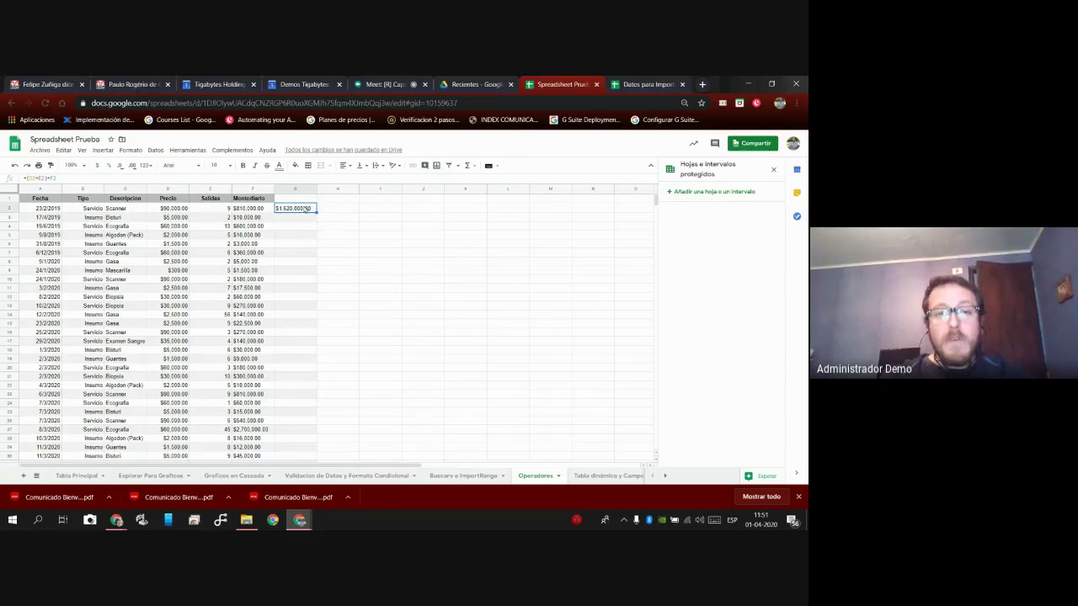
key("Delete")
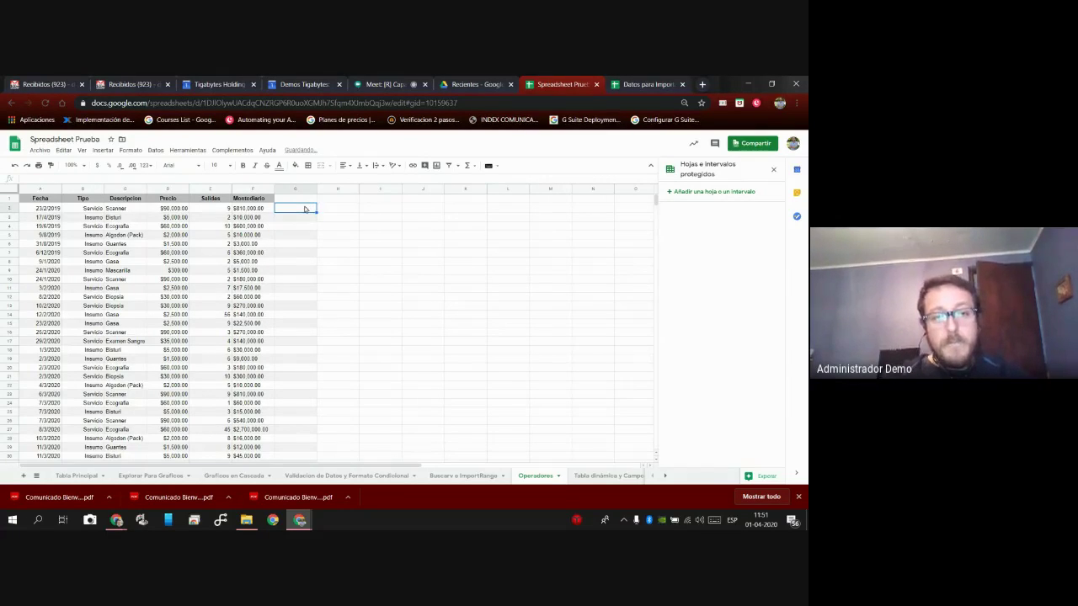
type("=")
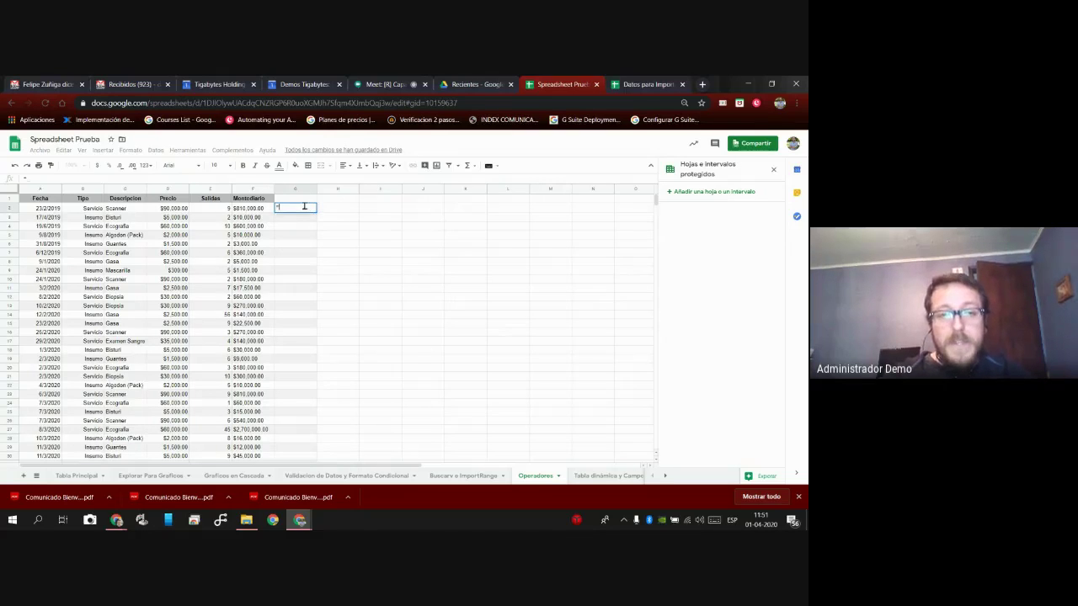
key("Left")
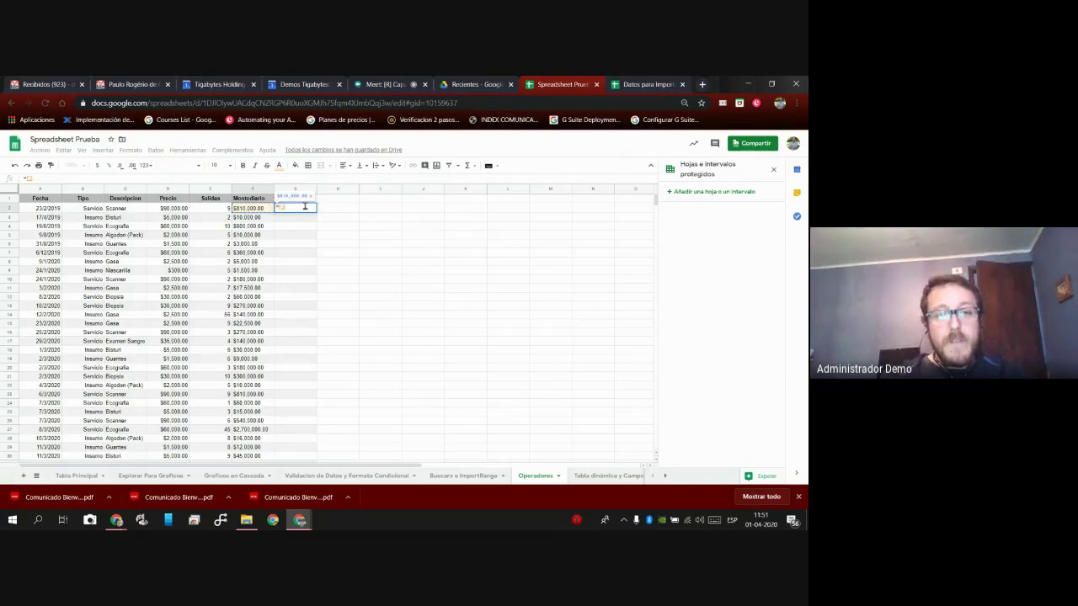
left_click(348, 210)
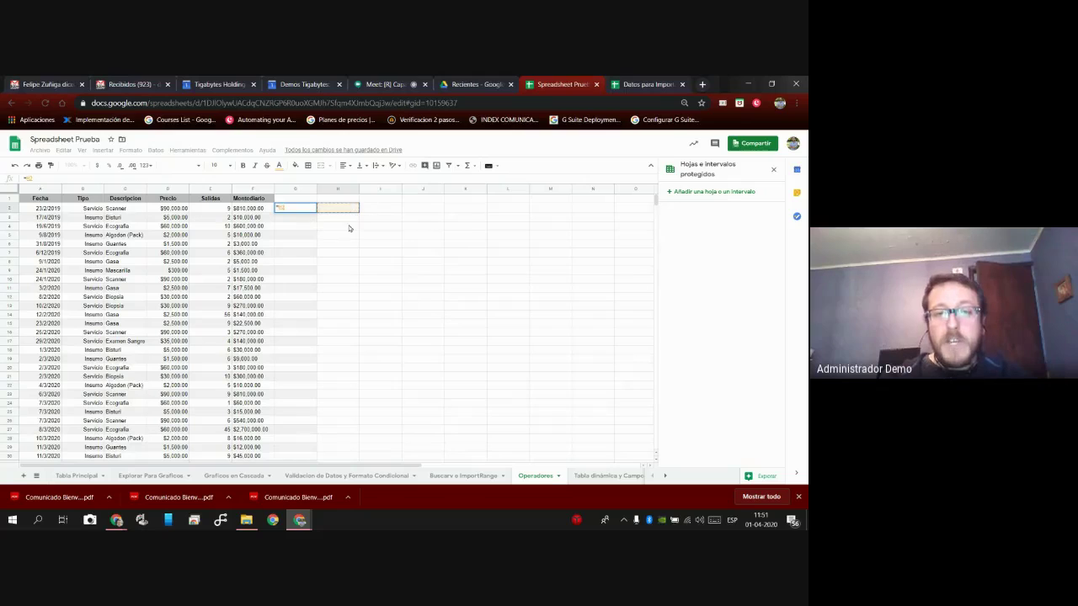
key("BackSpace")
key("BackSpace")
key("Escape")
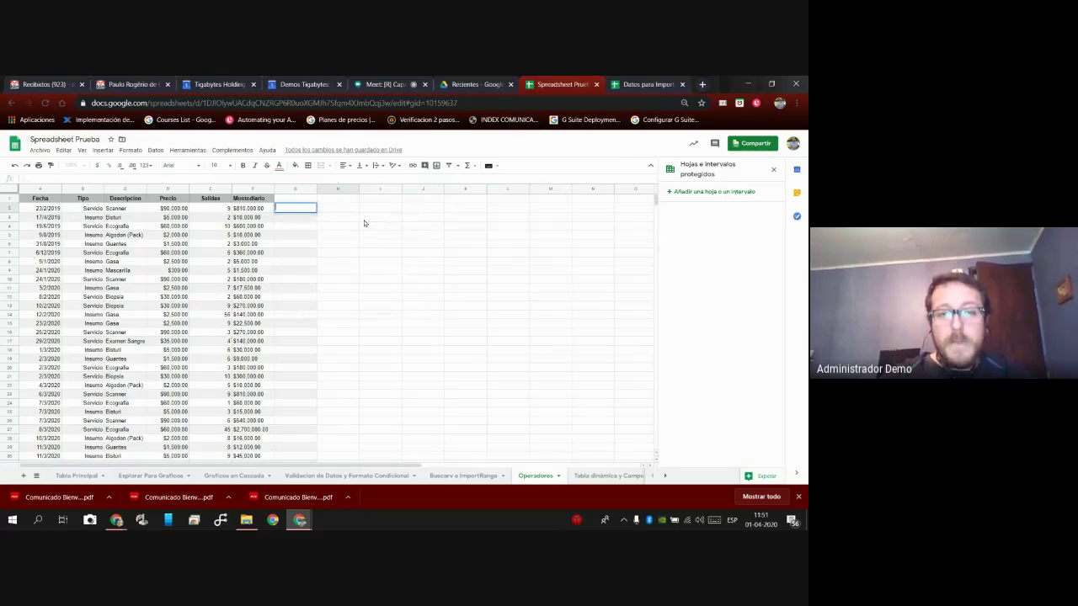
Store the fixed amount 5000 in H2.
left_click(351, 210)
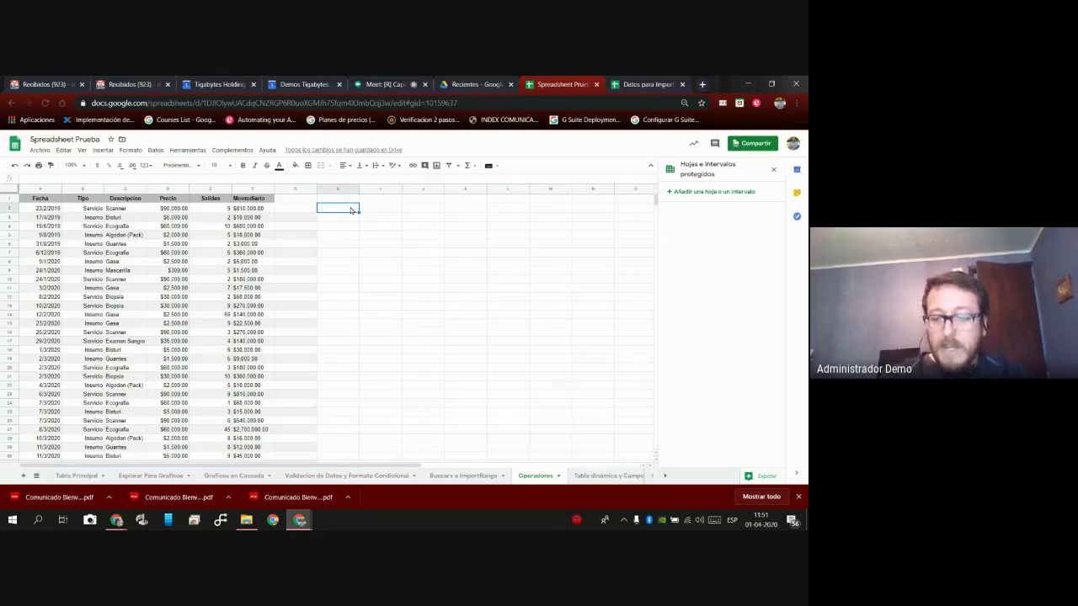
type("5000")
key("Left")
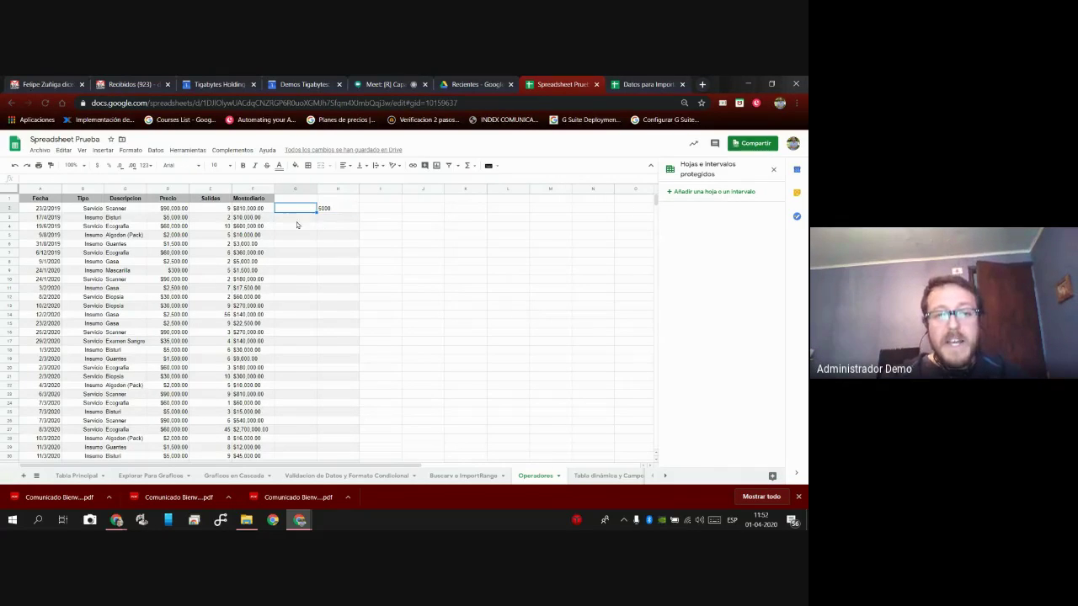
left_click(259, 214)
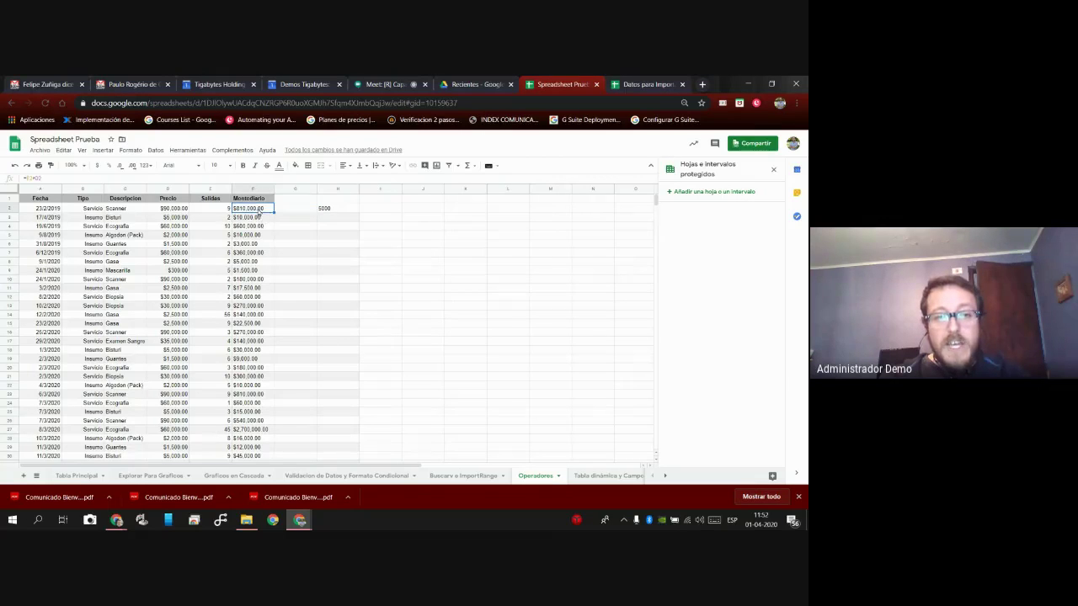
left_click(353, 210)
Write a G2 formula combining the F2 Montodiario with the H2 amount.
left_click(299, 211)
type("=F2")
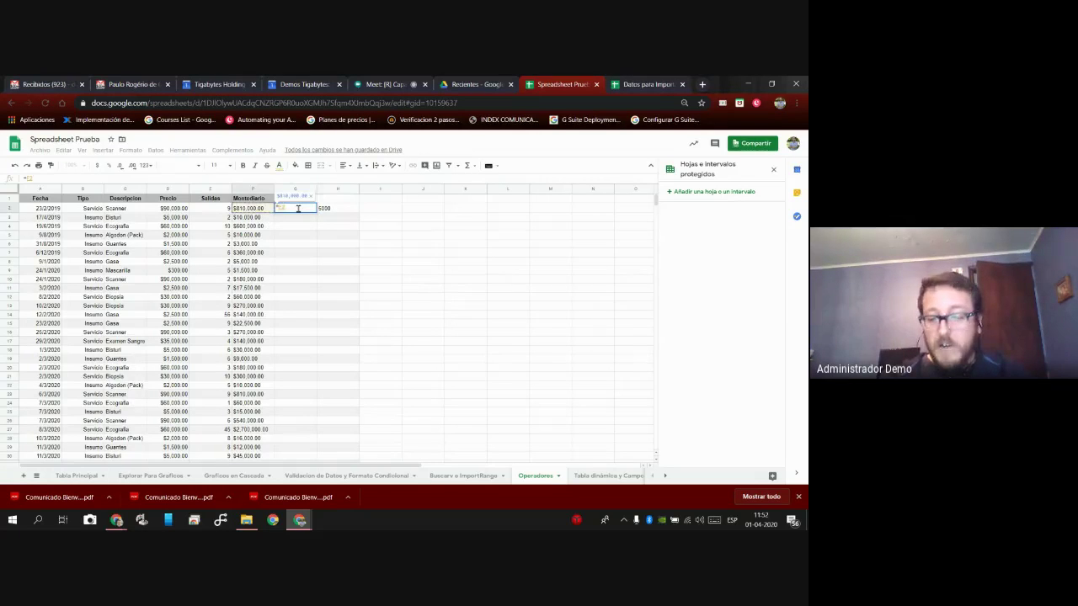
type("*")
key("Right")
key("Right")
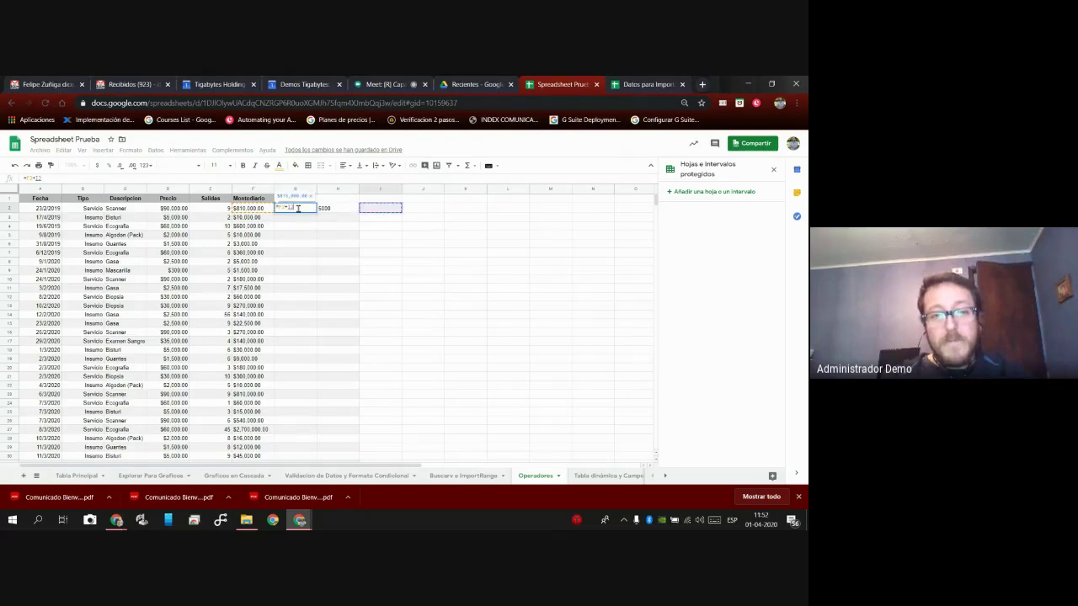
key("Left")
key("Return")
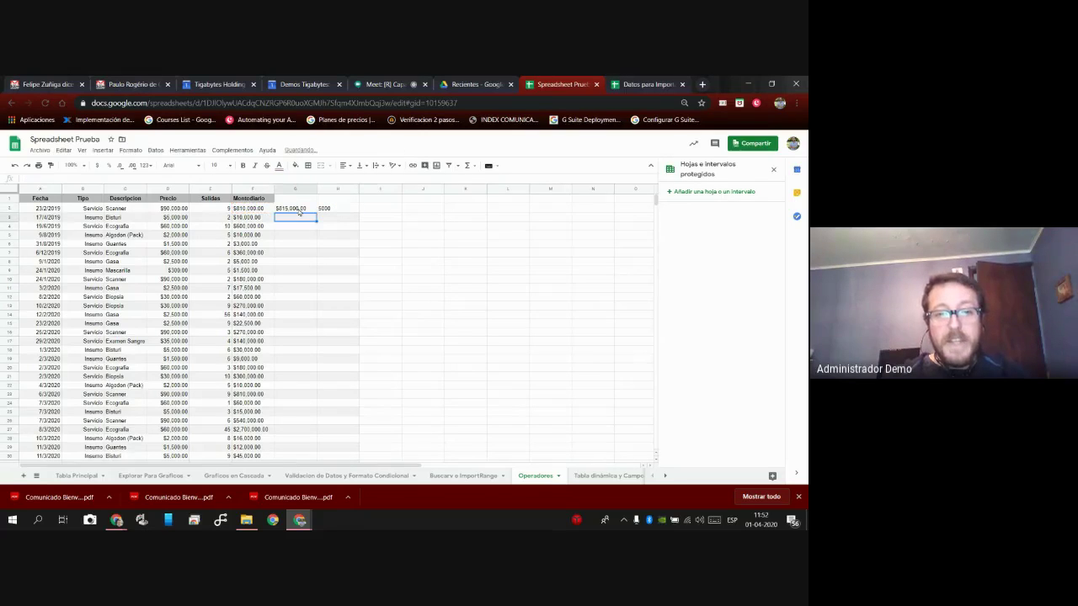
Fill G2 down to row 29, notice H below H2 is empty, and undo the fill.
left_click(299, 209)
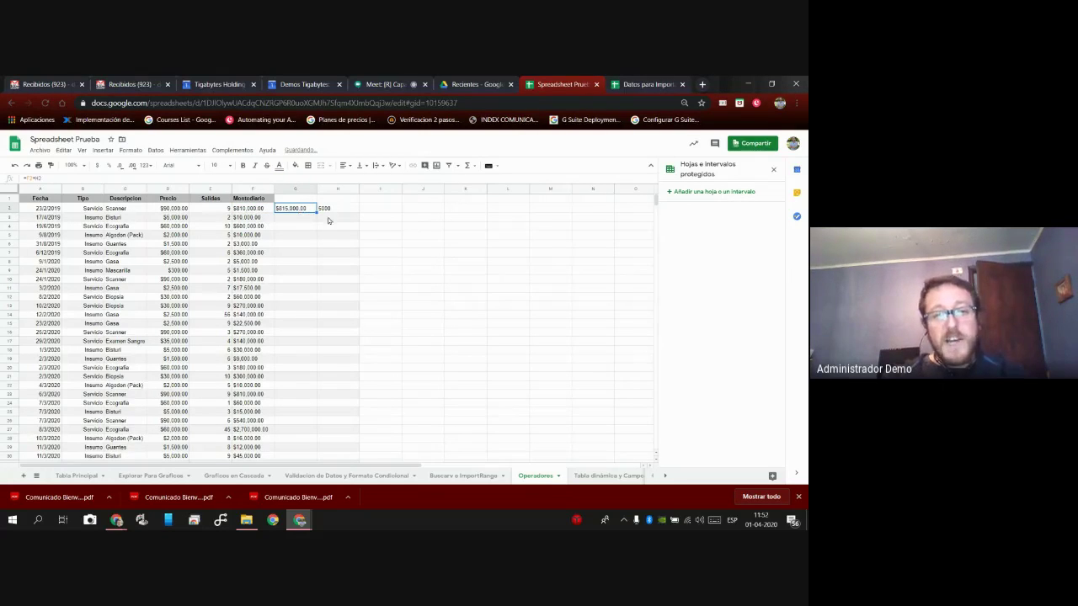
left_click_drag(312, 245, 316, 449)
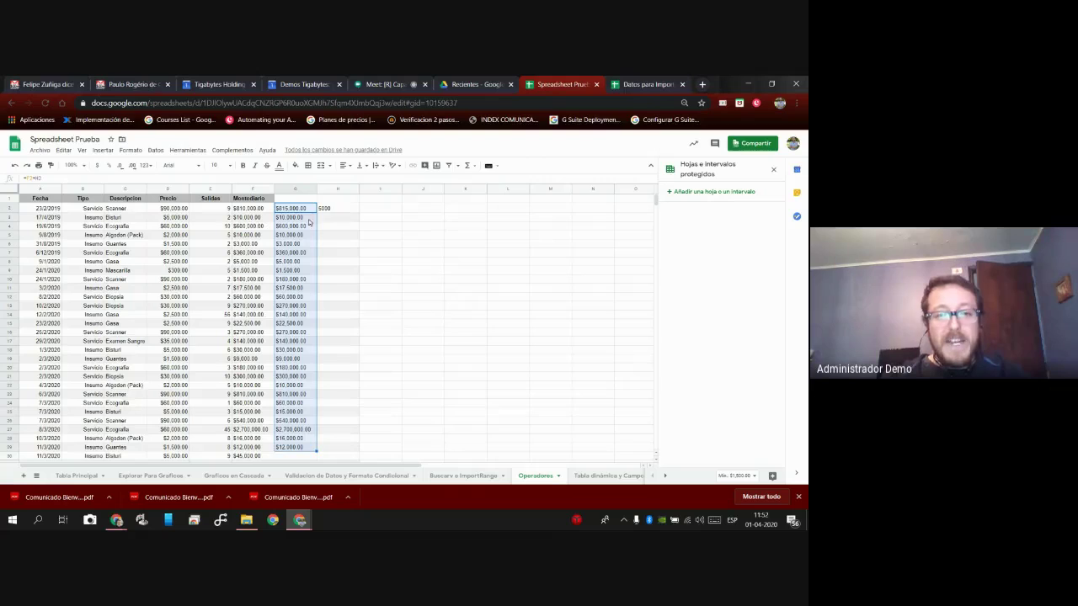
left_click(296, 221)
key("Right")
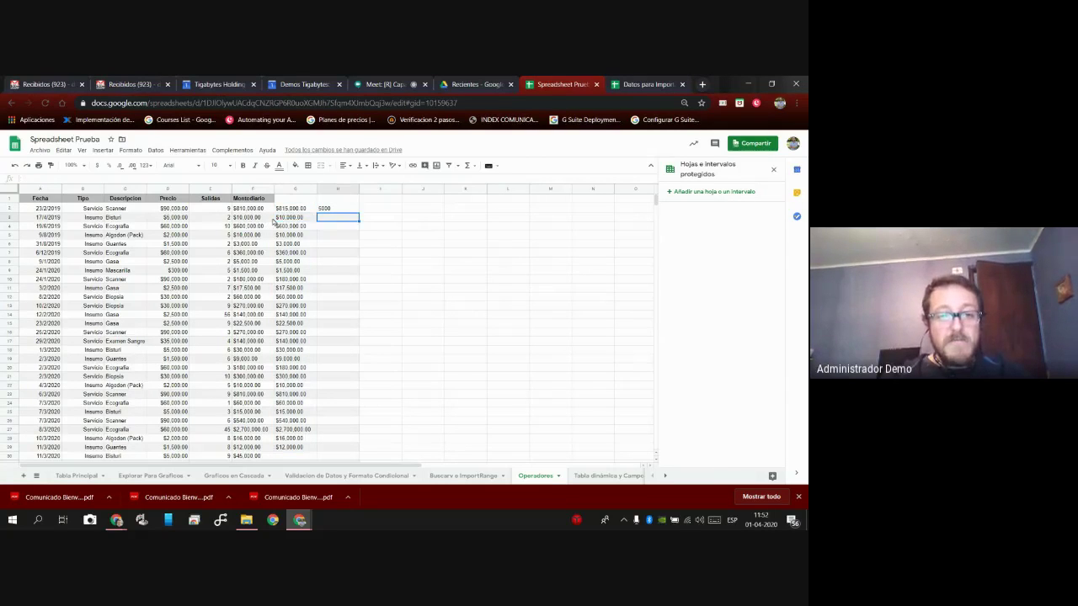
key("Down")
key("Down")
key("Down")
key("Down")
key("Down")
key("Down")
key("Down")
key("Down")
key("Down")
key("Down")
key("Down")
key("Down")
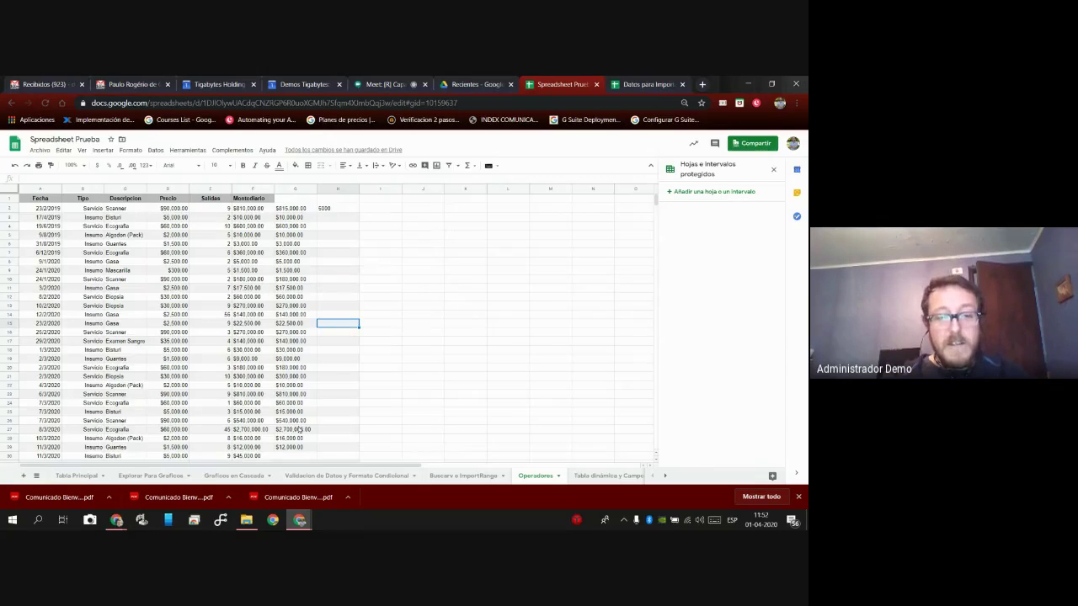
left_click(14, 165)
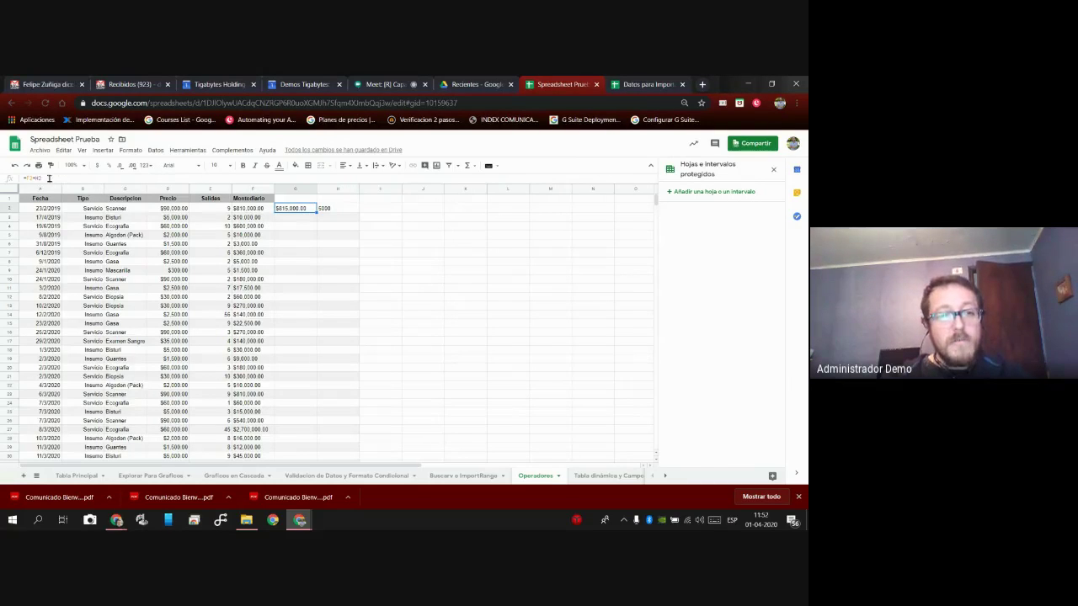
Lock the H2 reference as $H$2 in G2's formula and fill it down to row 29.
left_click(49, 178)
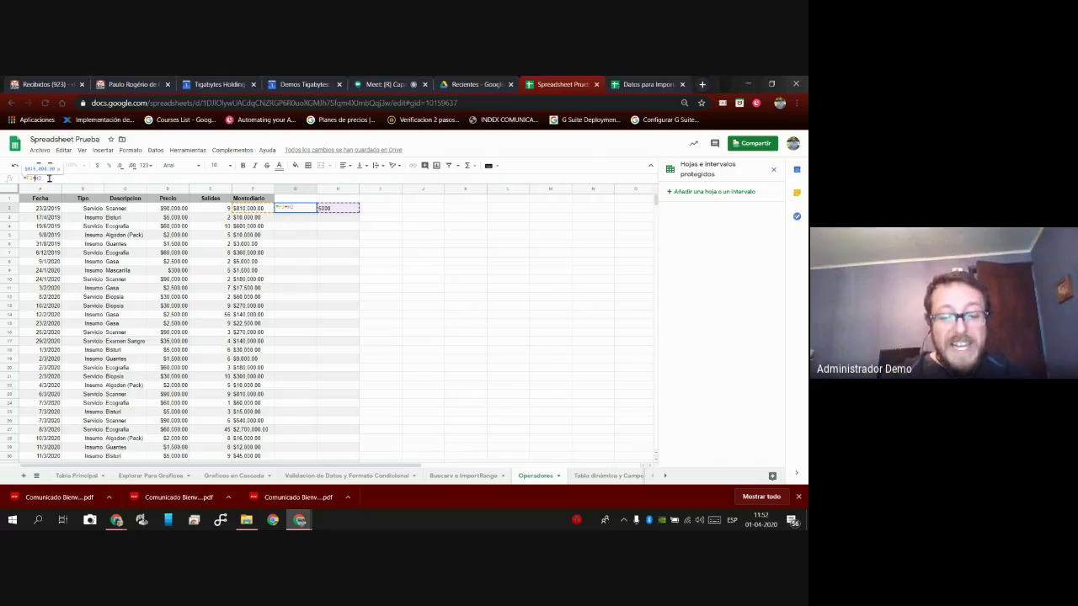
type("$H$")
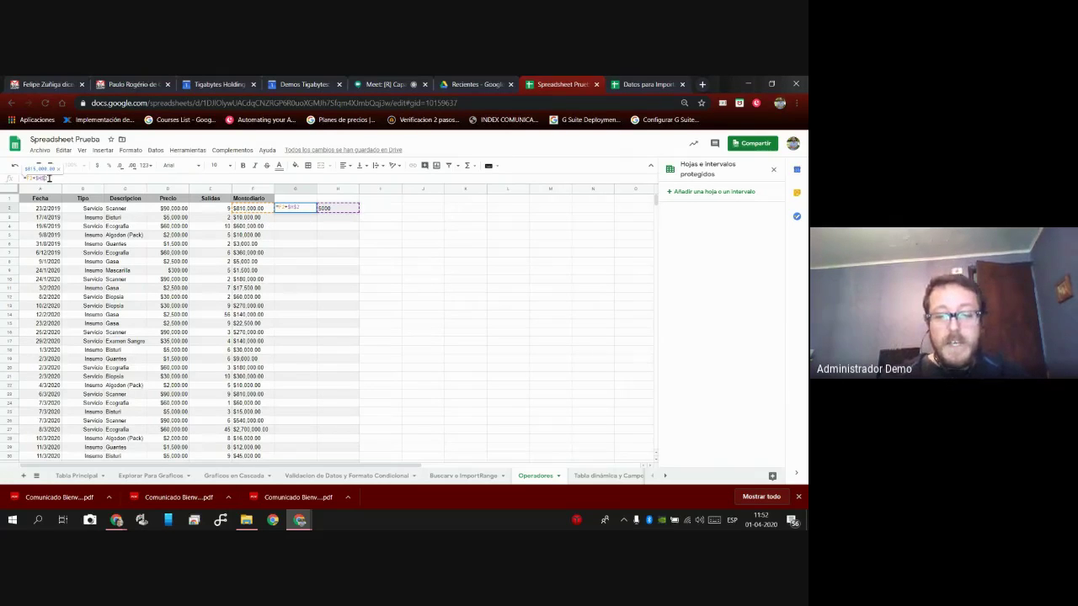
key("Return")
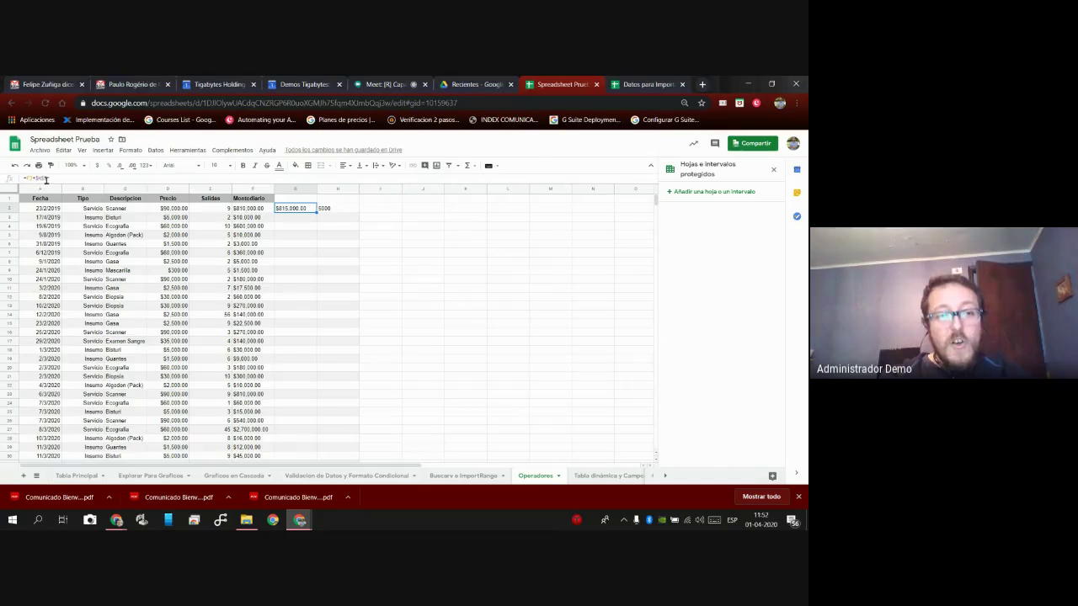
left_click(305, 229)
left_click(308, 212)
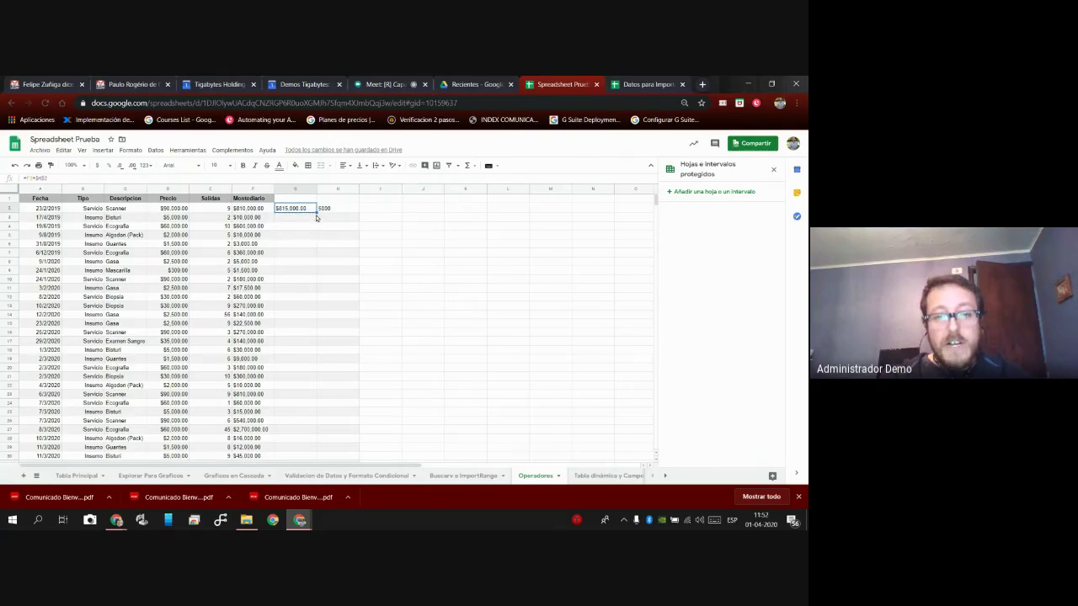
left_click_drag(317, 212, 304, 450)
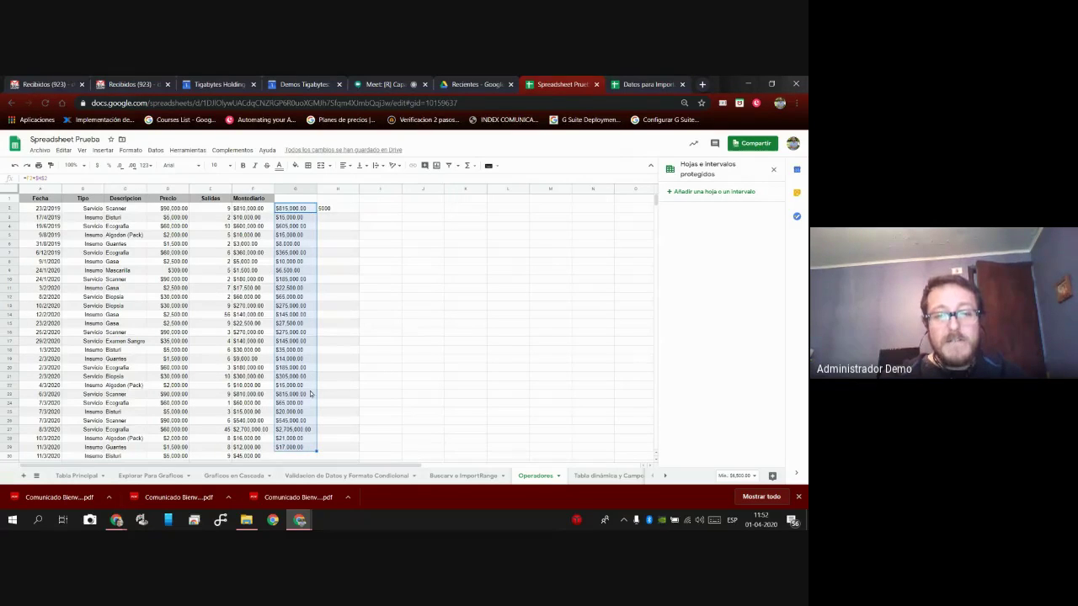
Inspect the filled results in column G, including G5, G6, G11, G12 and G19.
left_click(305, 224)
left_click(304, 244)
left_click(305, 256)
left_click(307, 296)
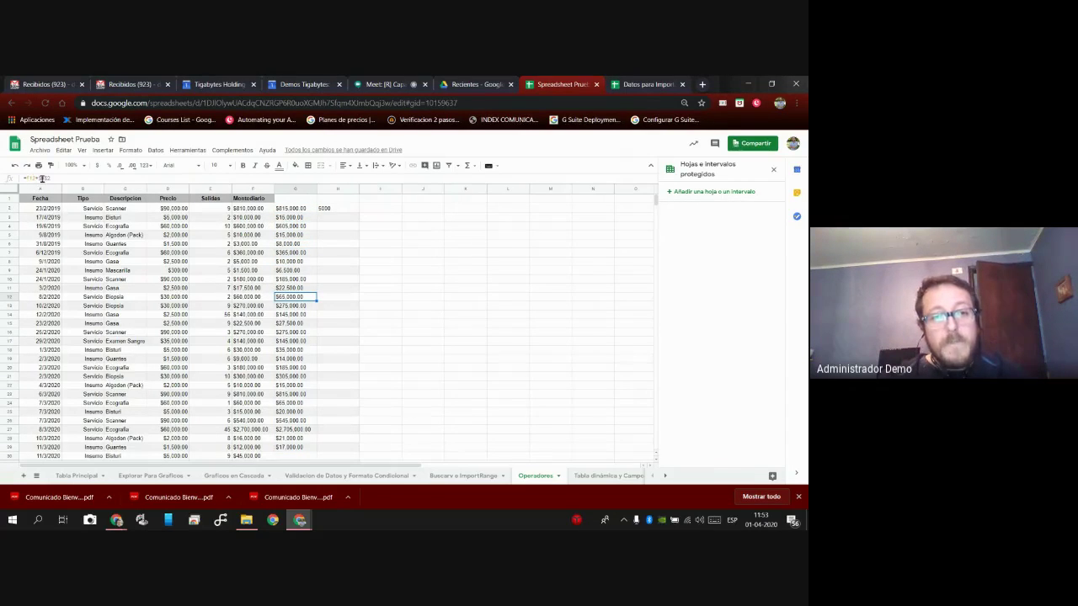
left_click(298, 235)
left_click(291, 271)
left_click(295, 315)
left_click(295, 359)
left_click(300, 289)
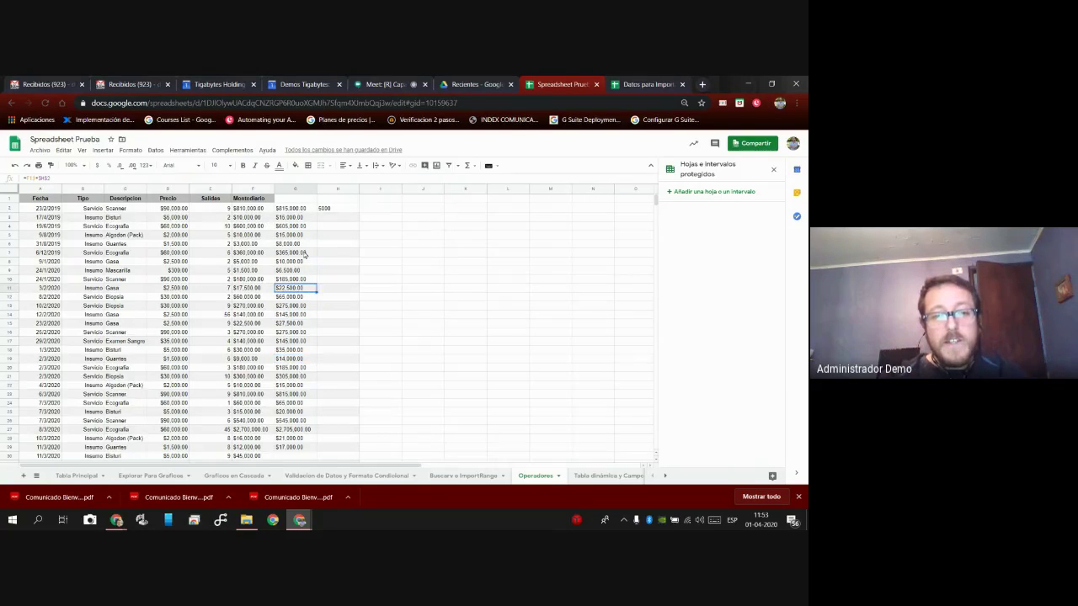
left_click(303, 225)
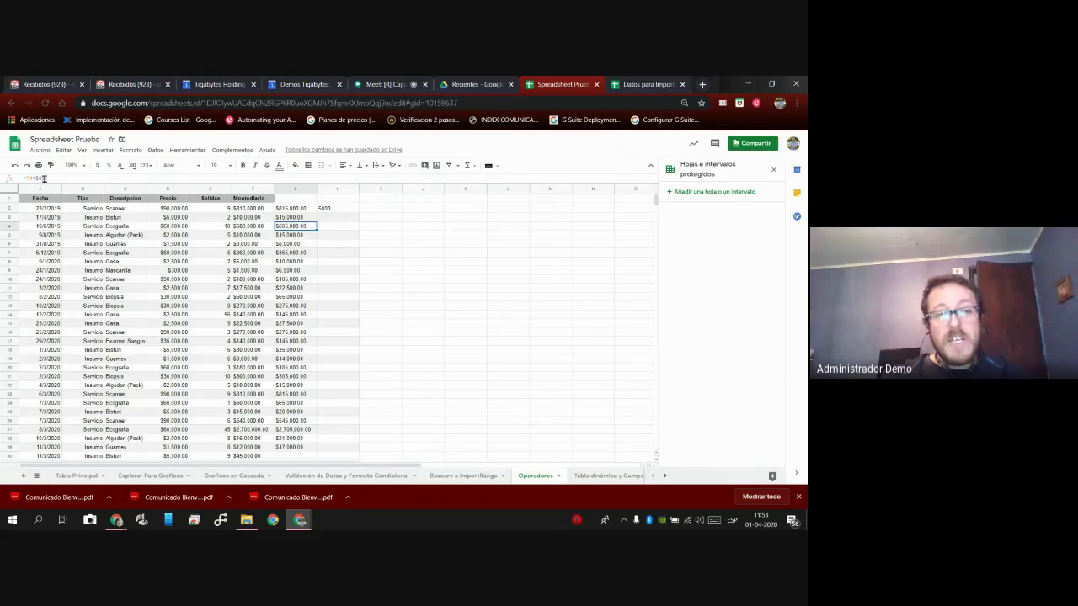
Adjust G4's formula so it adds the absolute $H$2 to F4, returning $605.000,00.
left_click(42, 179)
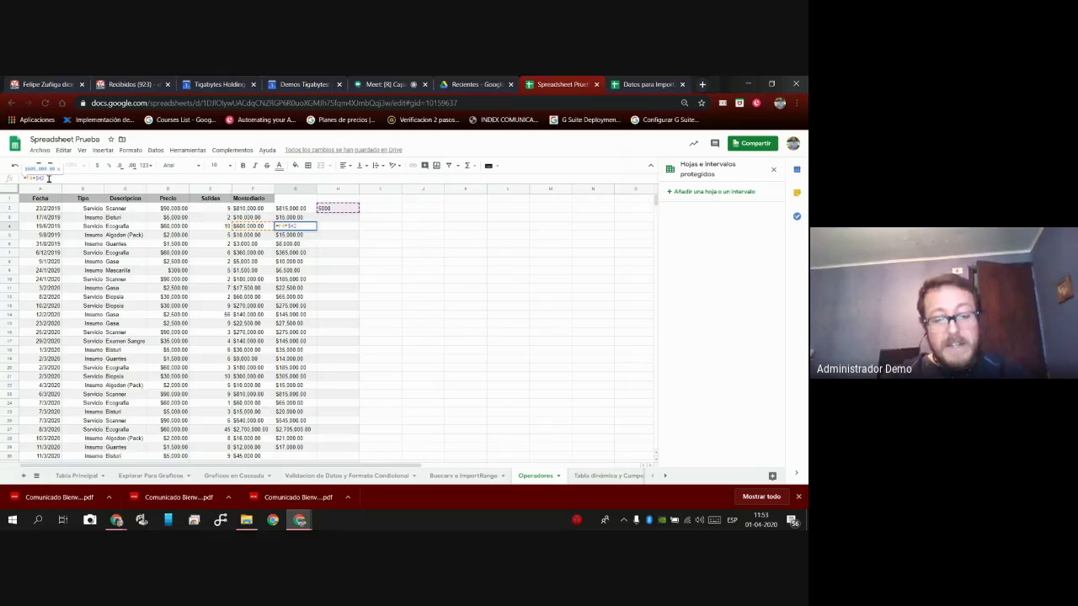
key("F4")
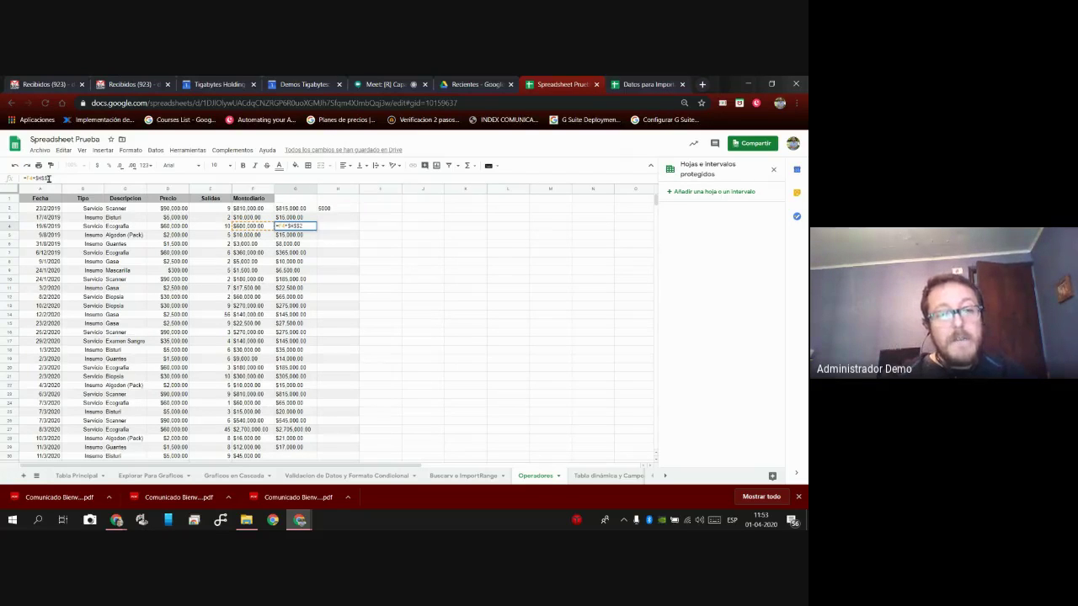
key("BackSpace")
key("Left")
key("Left")
key("BackSpace")
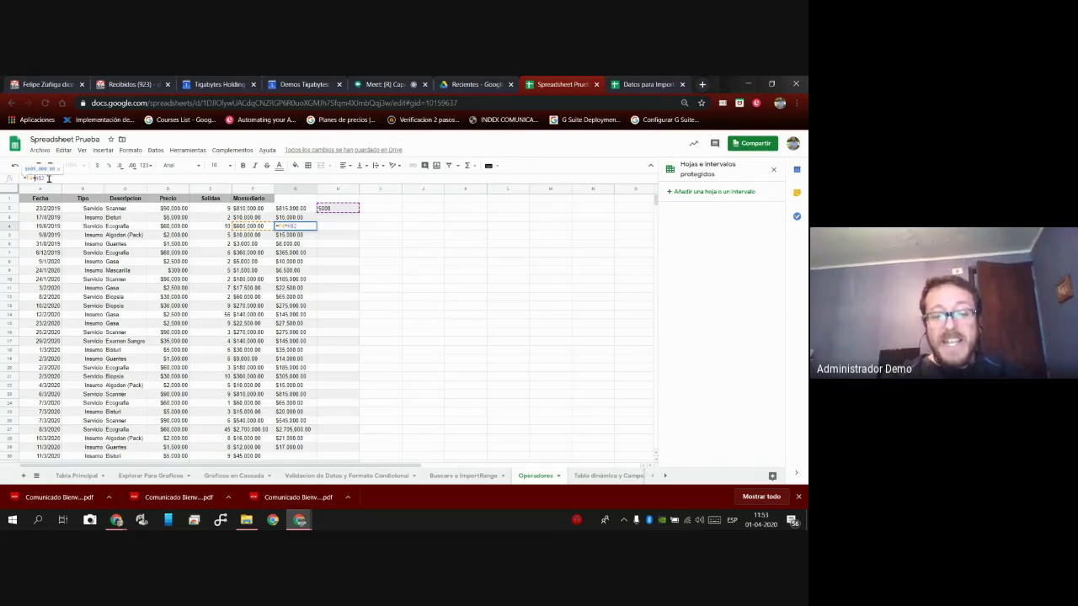
type("$H$")
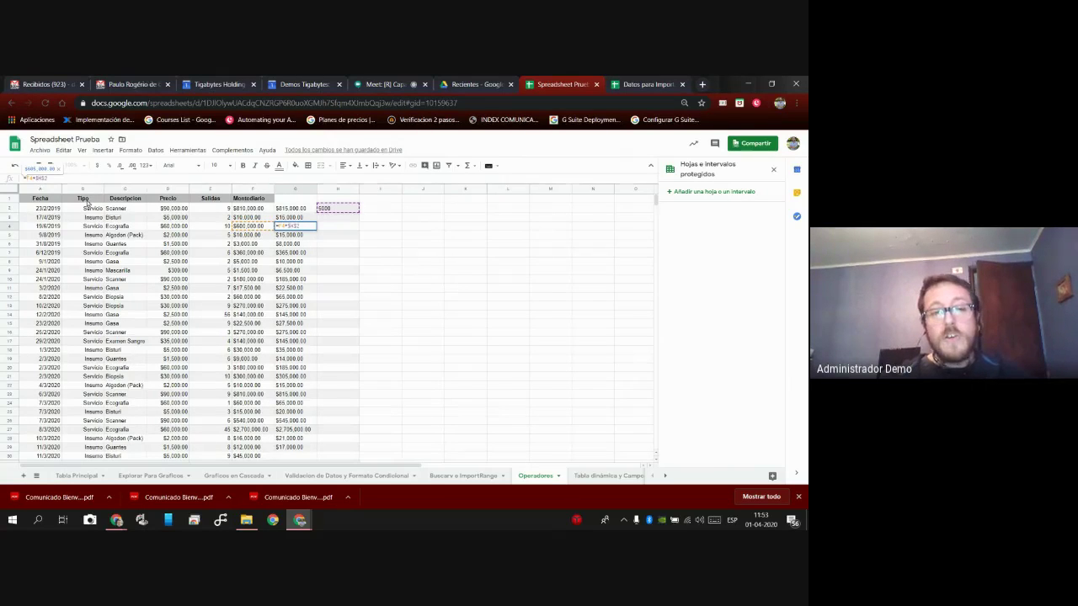
left_click(341, 245)
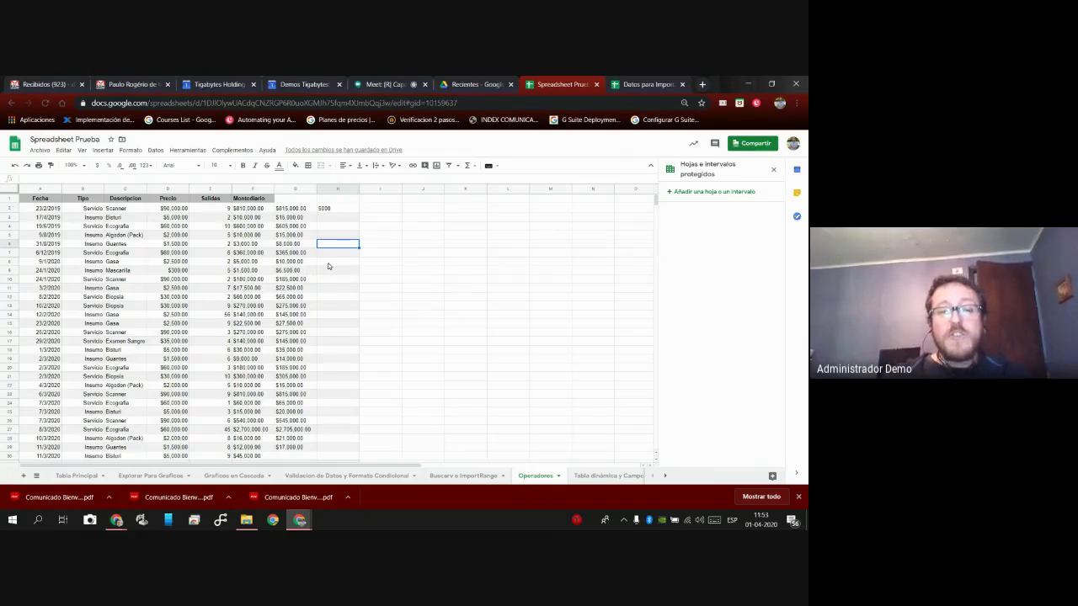
left_click(343, 211)
left_click(341, 236)
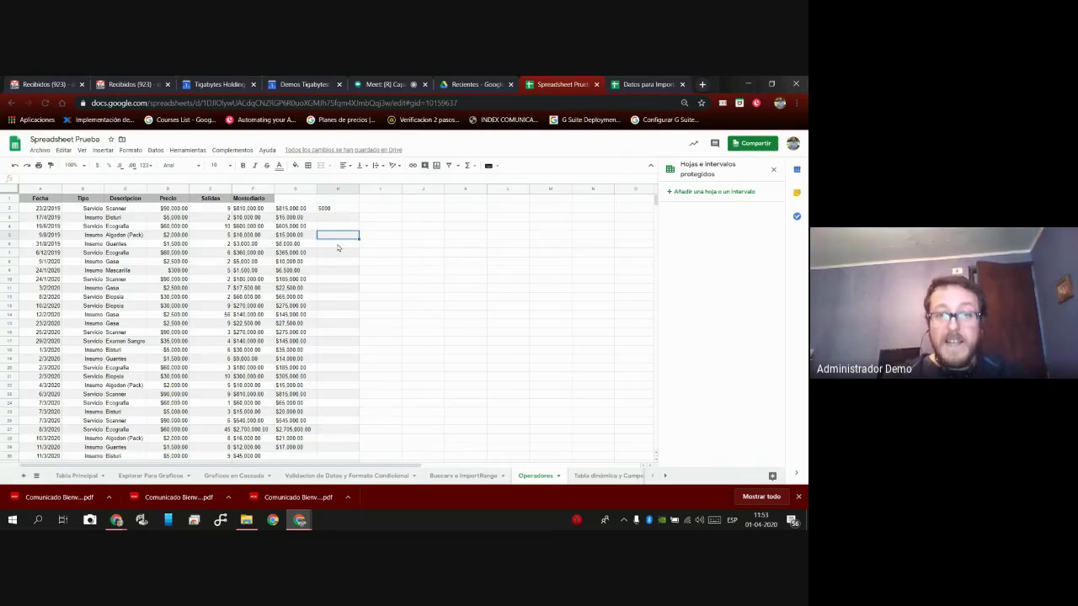
left_click(469, 166)
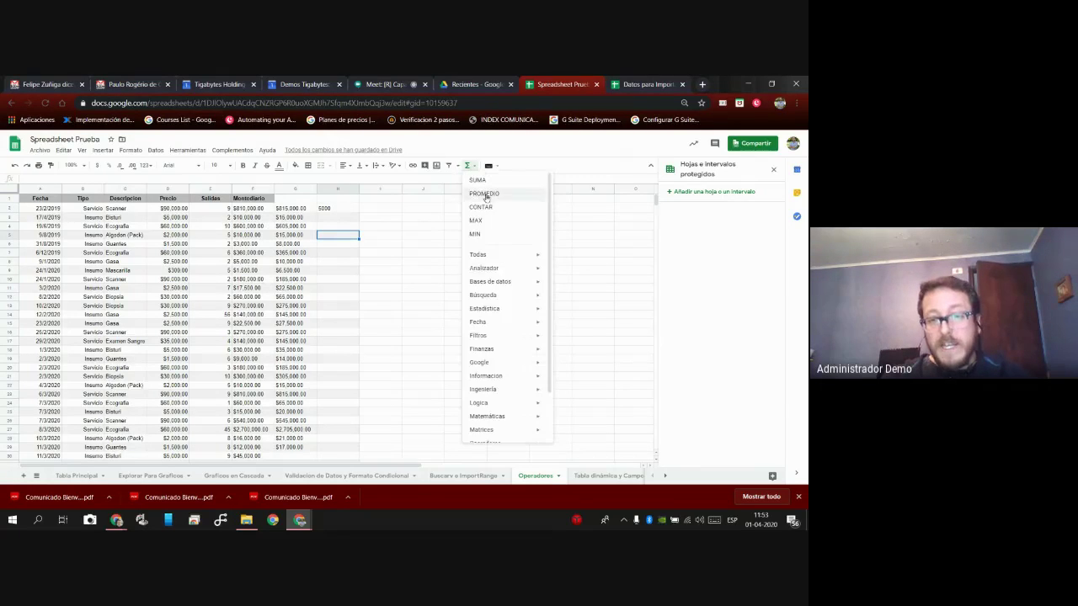
mouse_move(511, 364)
left_click(394, 236)
left_click(320, 209)
left_click(278, 210)
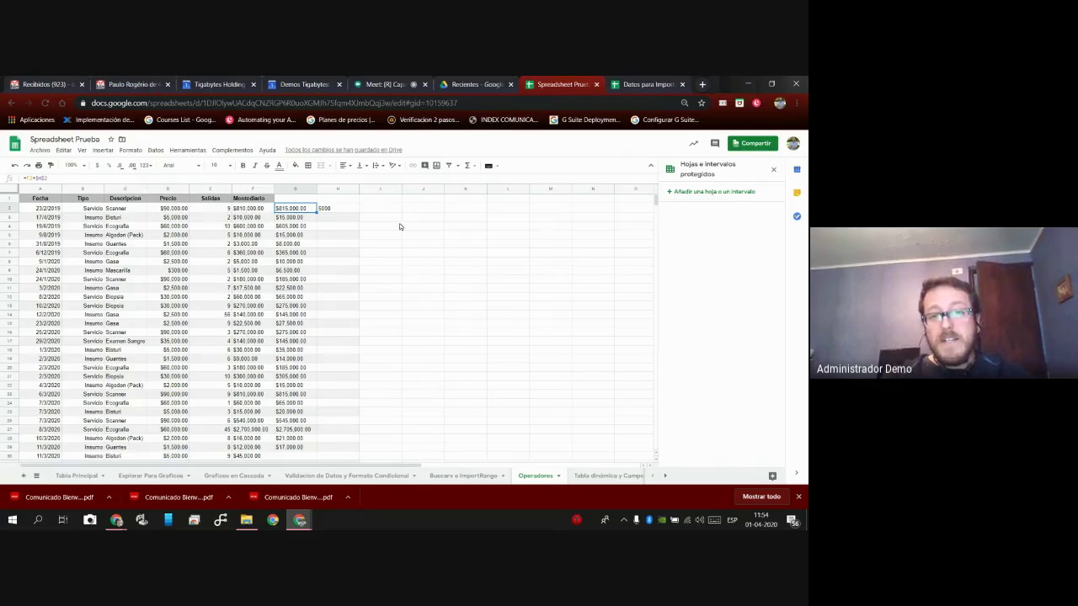
left_click(467, 166)
mouse_move(500, 336)
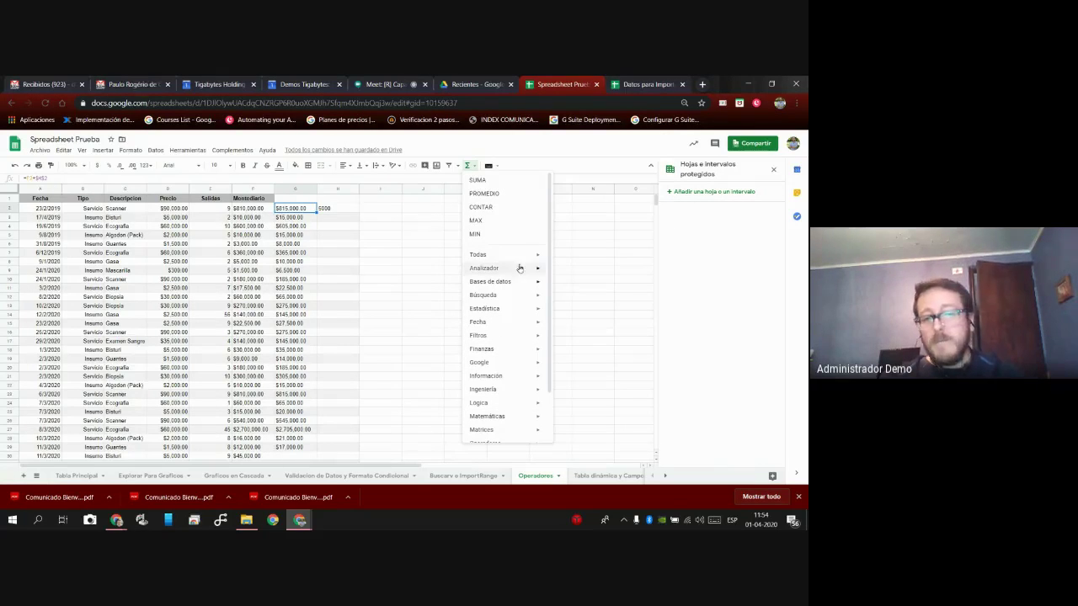
left_click(382, 302)
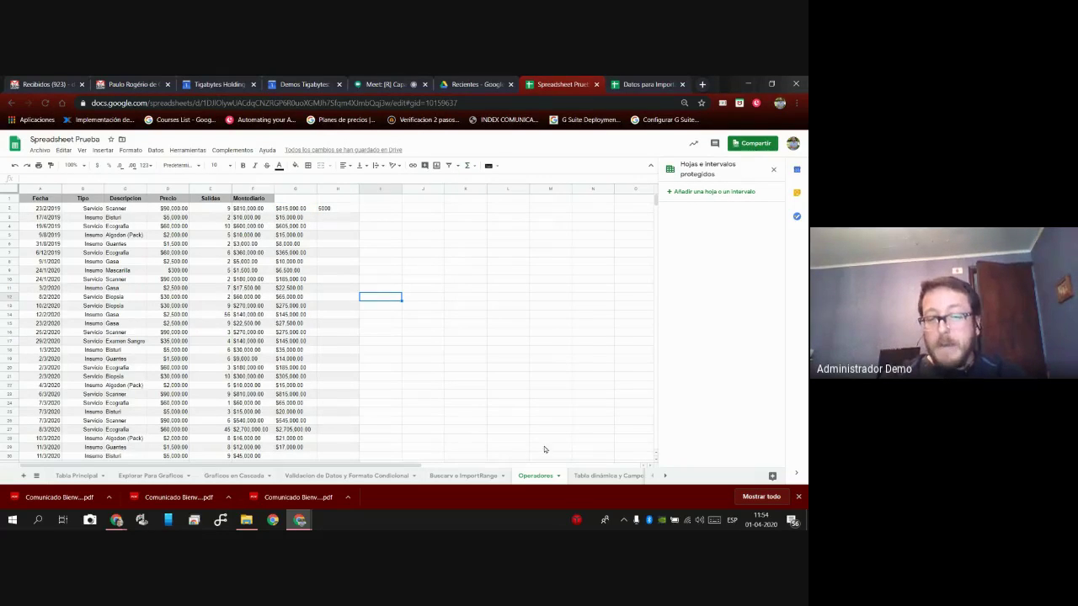
left_click_drag(429, 465, 530, 465)
left_click(396, 82)
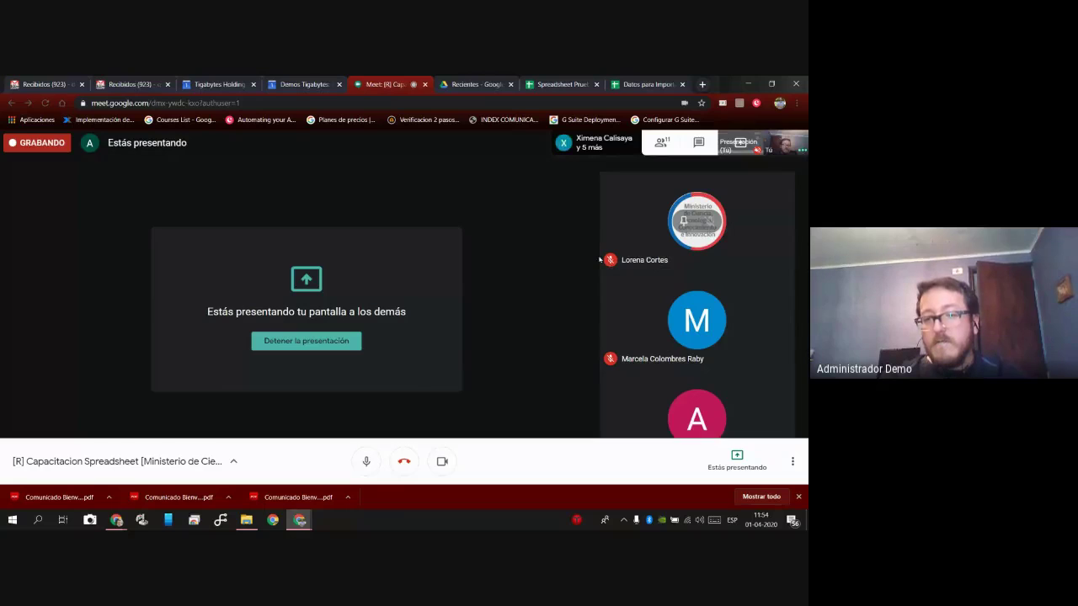
left_click(663, 144)
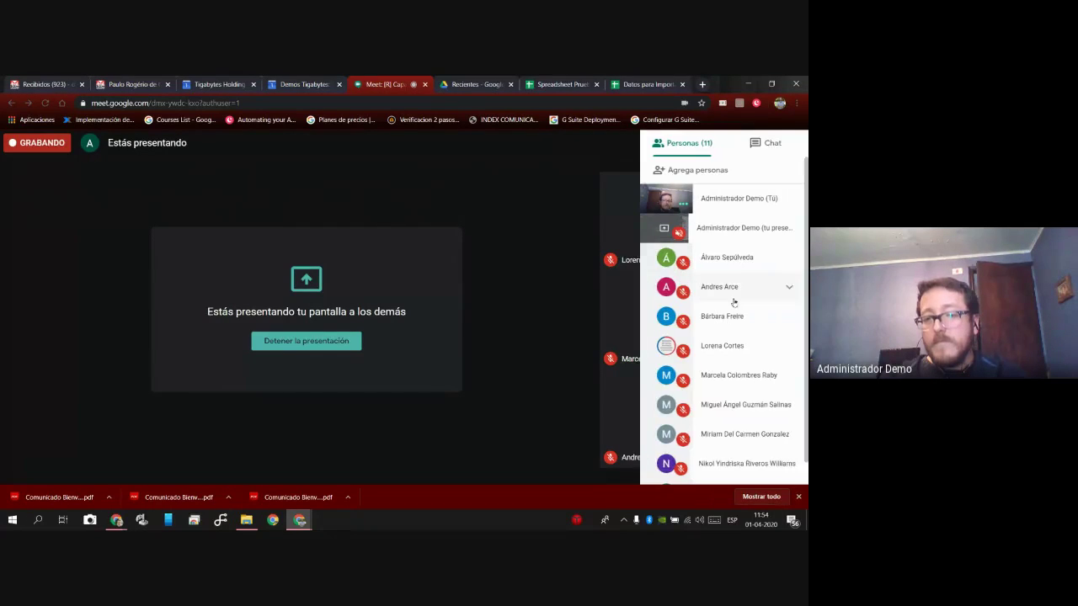
scroll(733, 303, "down", 1)
scroll(736, 311, "up", 1)
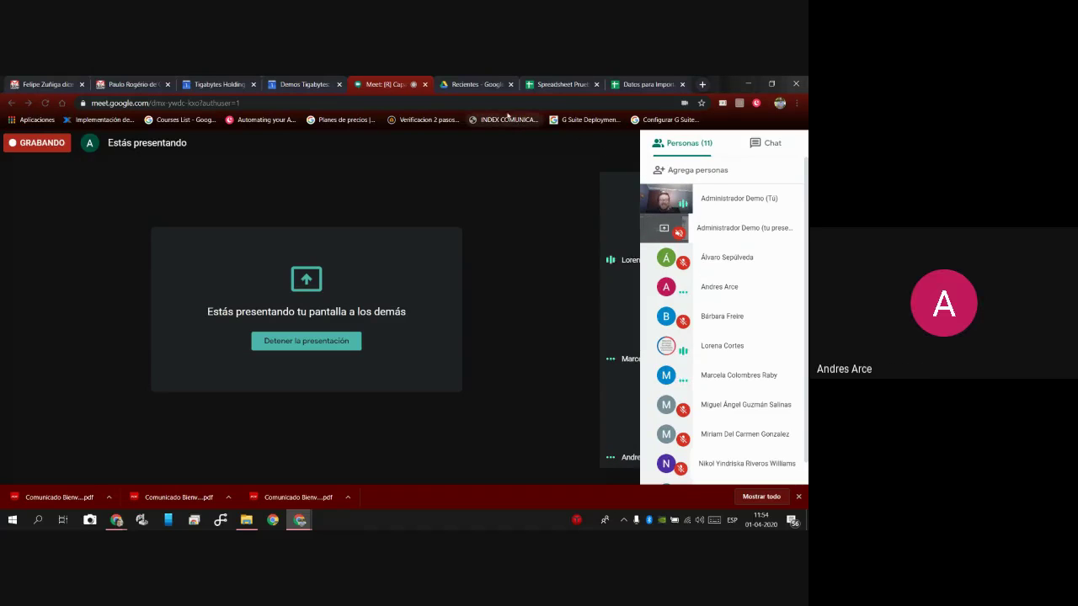
left_click(560, 84)
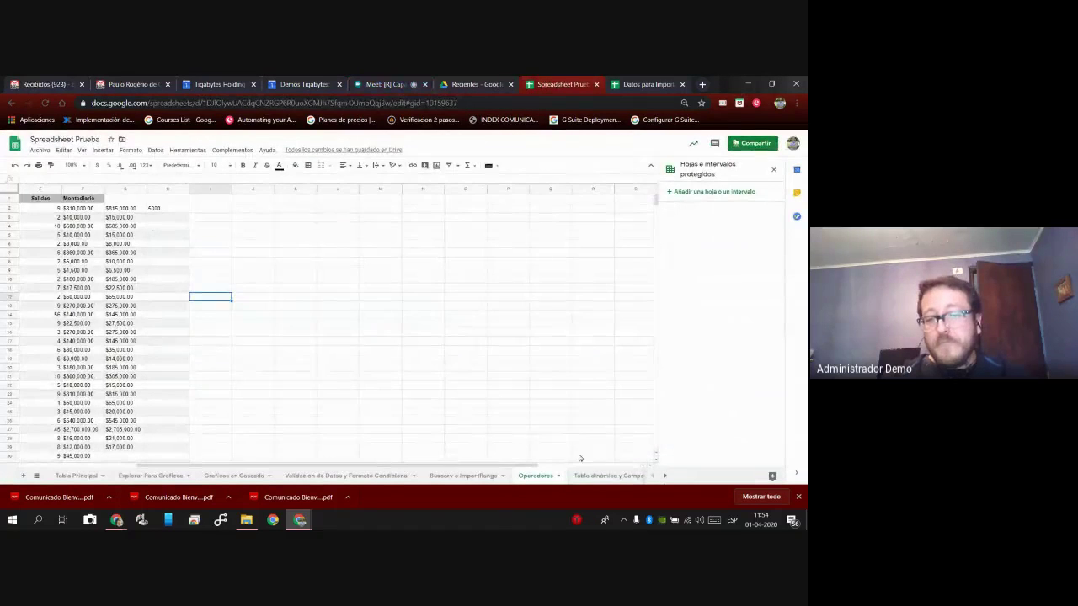
Pass through Tabla dinámica y Campo Calculado to the Explorar Para Graficos sheet and close the side panel.
left_click(598, 476)
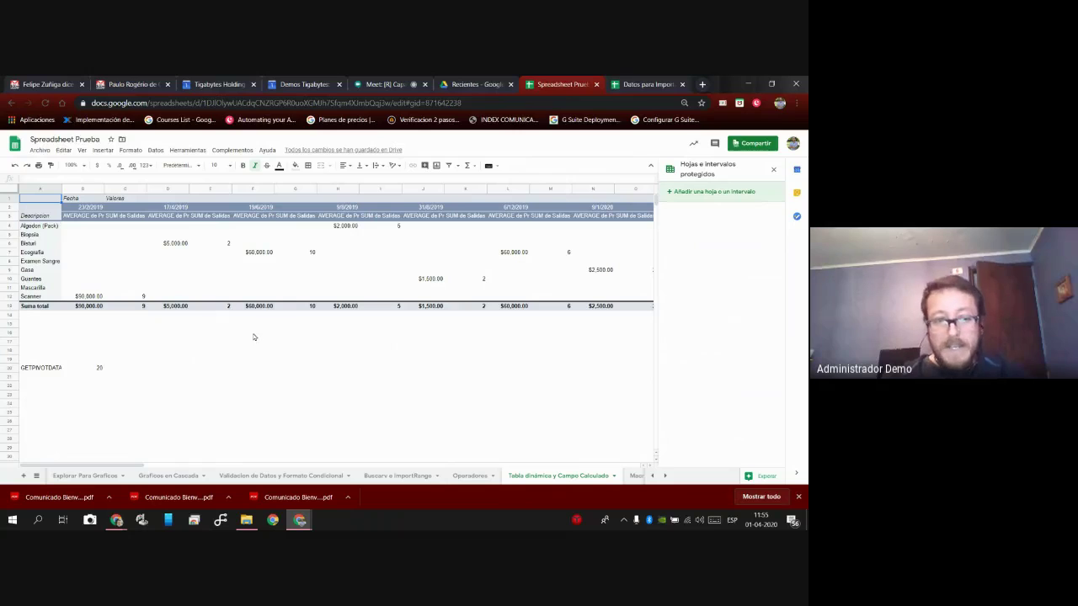
left_click(84, 475)
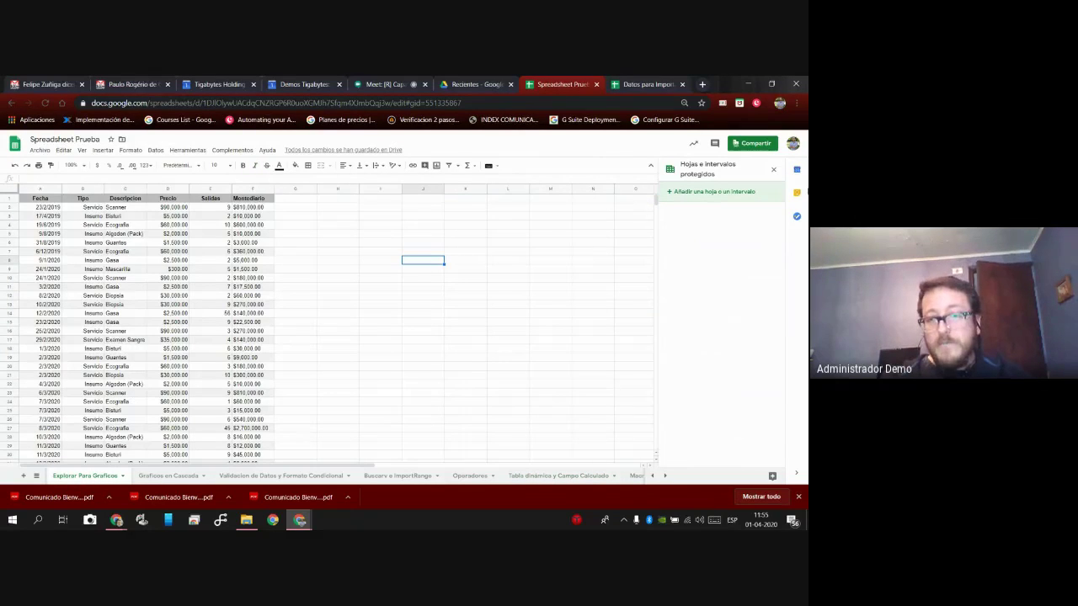
left_click(773, 170)
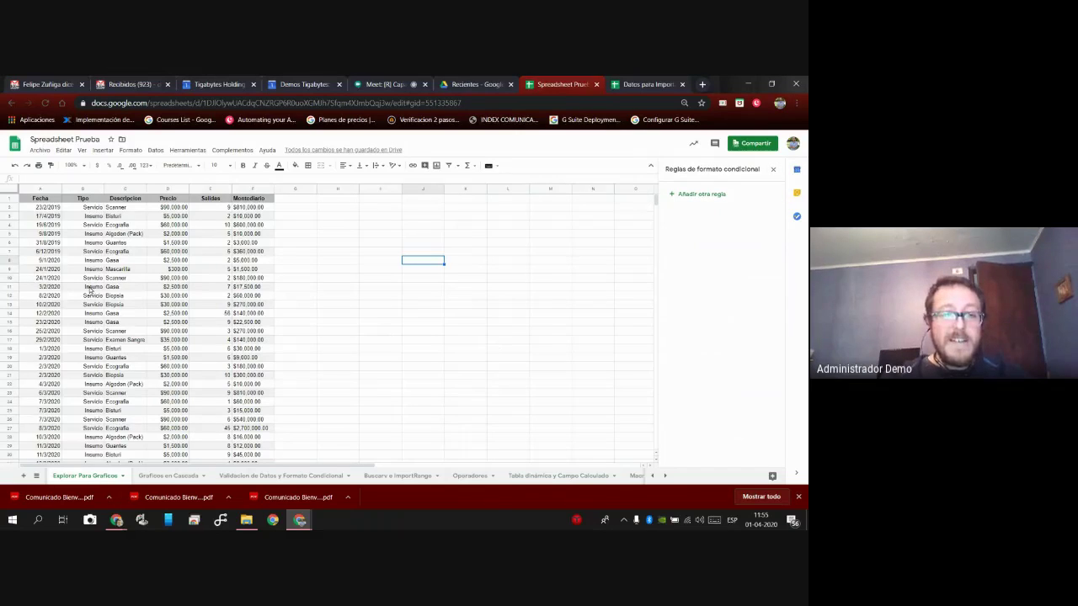
Start a pivot table from the Datos menu, then cancel the unfinished attempt.
left_click(156, 150)
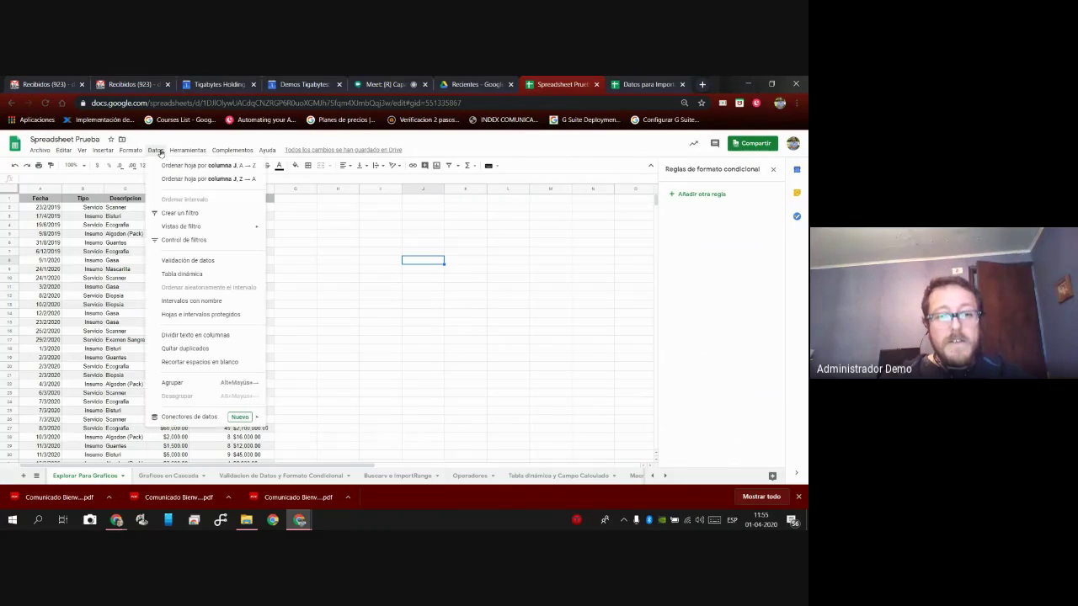
left_click(181, 275)
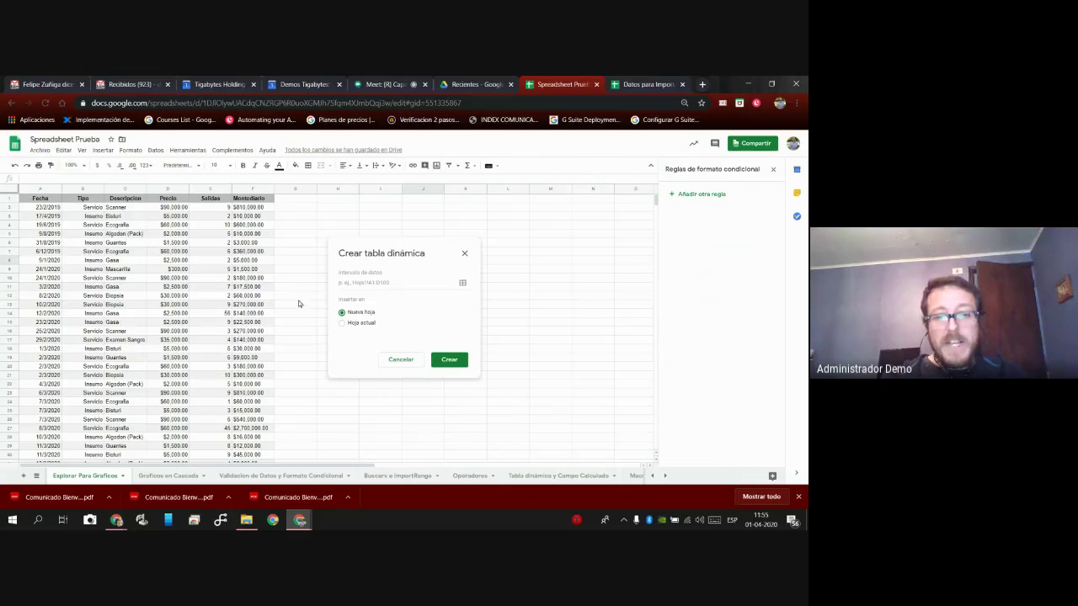
left_click(449, 361)
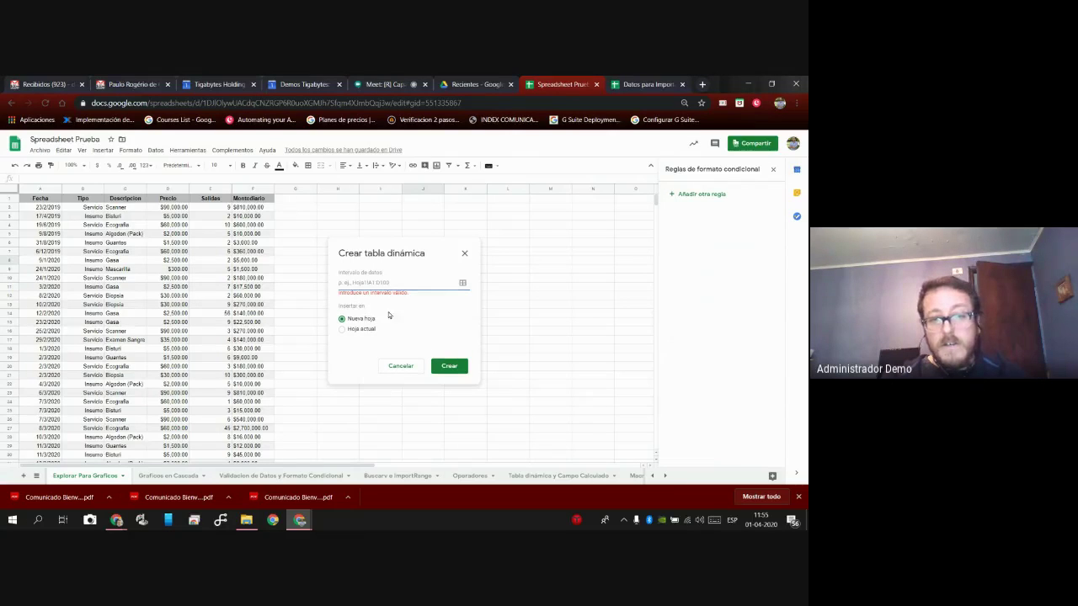
left_click(462, 284)
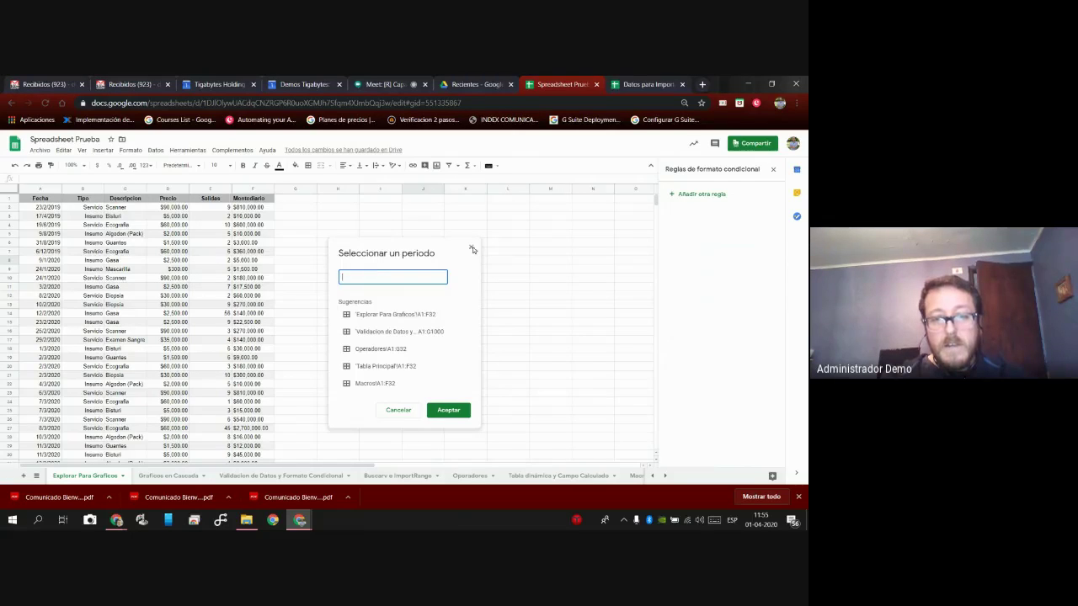
left_click(471, 247)
left_click(405, 362)
Select the whole table A1:F32 and create a pivot table from it on a new sheet.
left_click(45, 200)
key("ctrl+a")
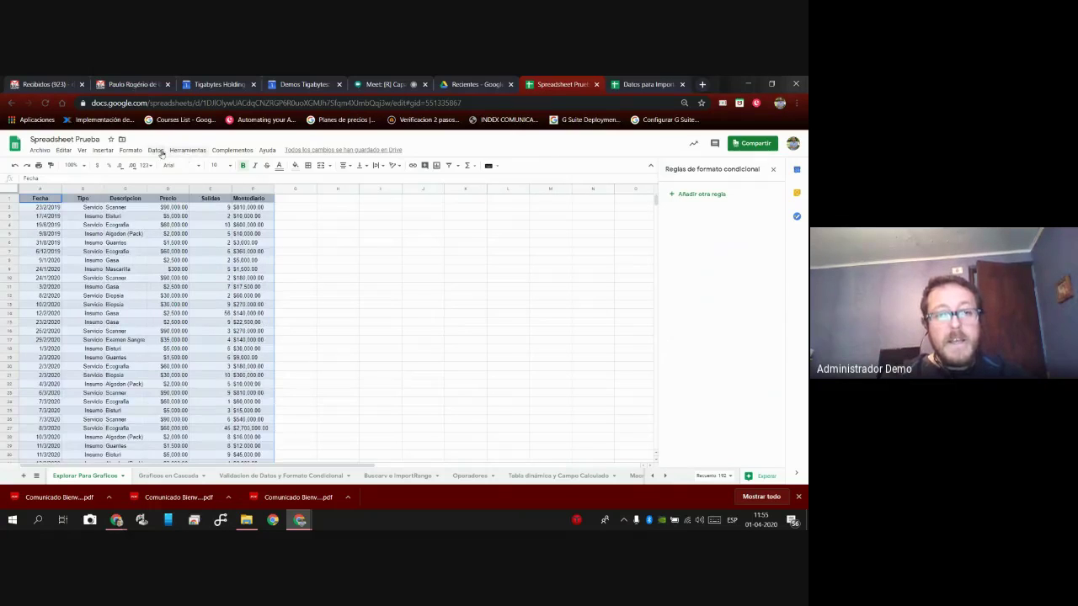
left_click(154, 150)
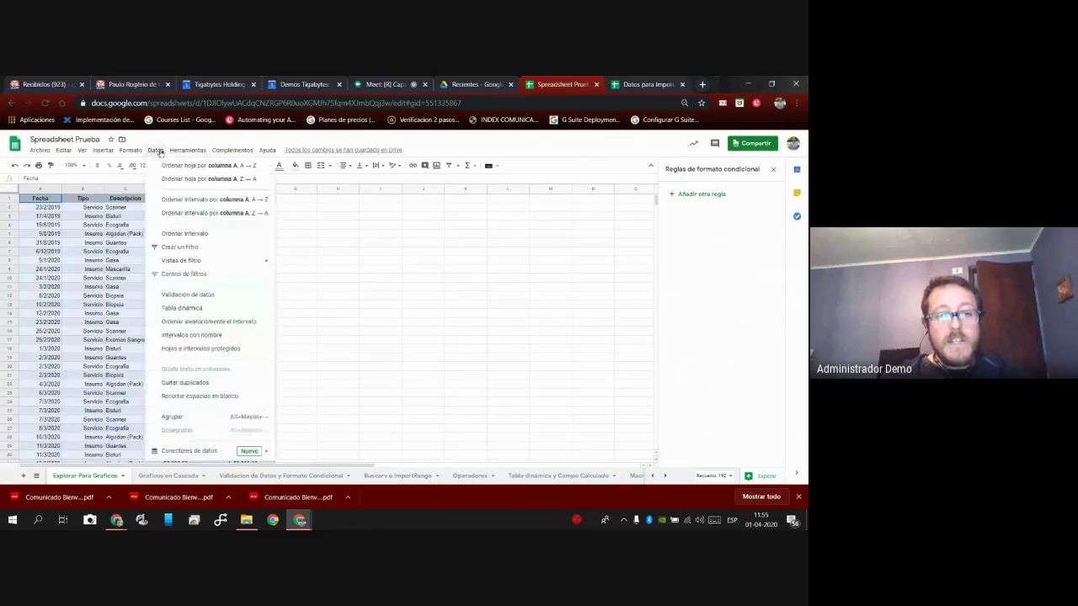
left_click(204, 307)
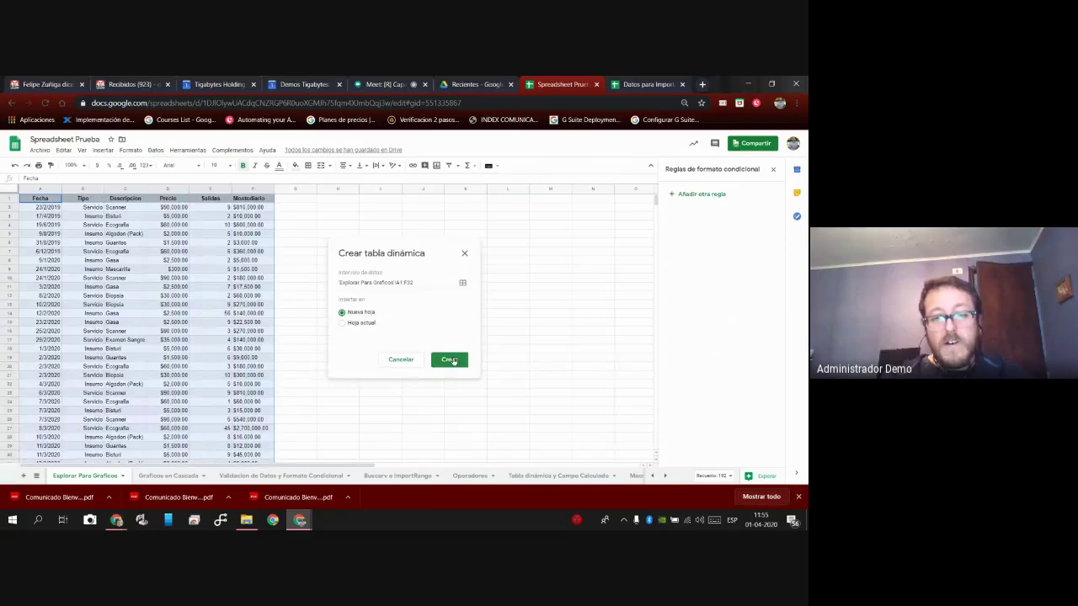
left_click(448, 359)
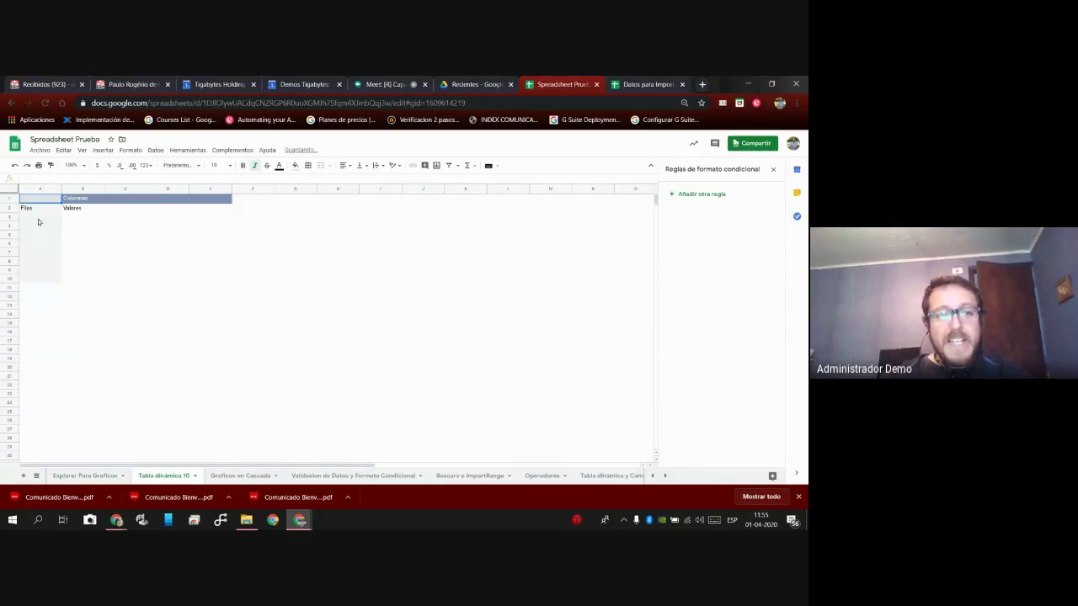
Close the conditional formatting side panel beside the new empty pivot table.
left_click(773, 170)
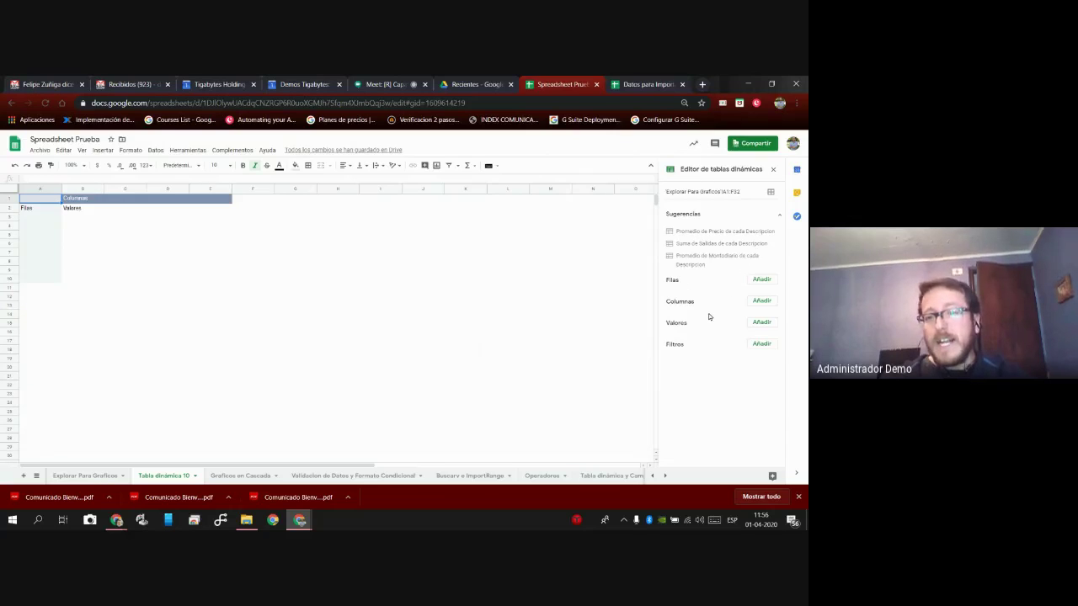
Set the pivot rows to Fecha, columns to Descripcion, and values to SUM of Precio.
left_click(768, 282)
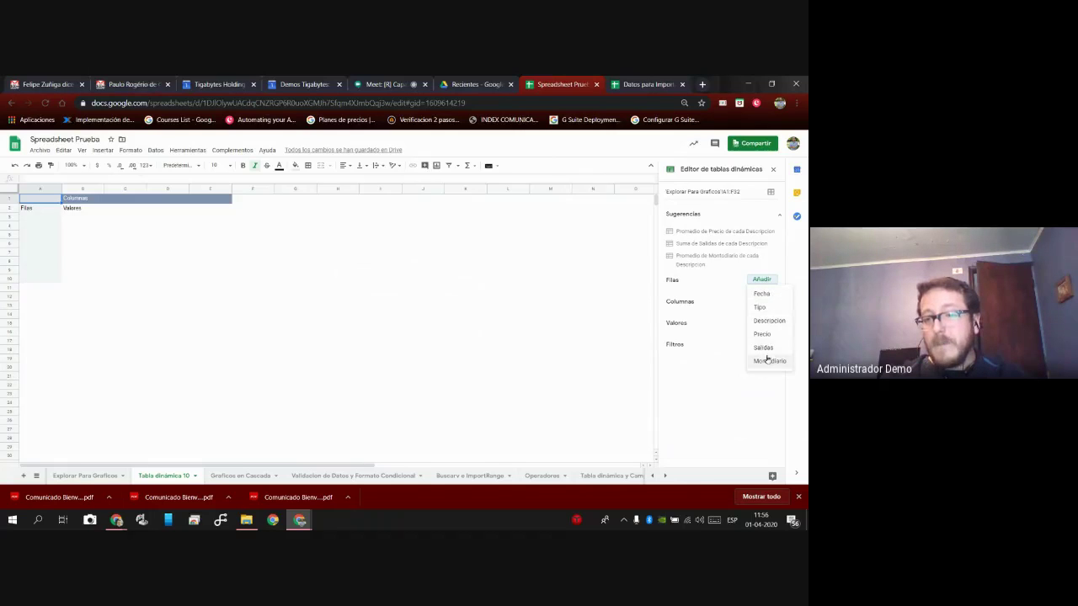
left_click(761, 294)
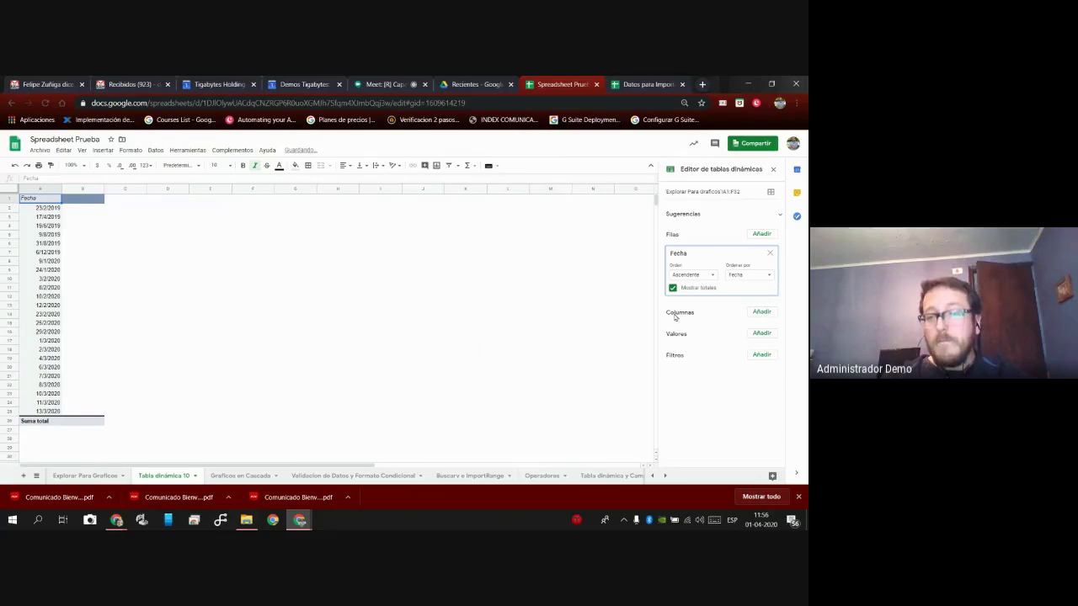
left_click(759, 311)
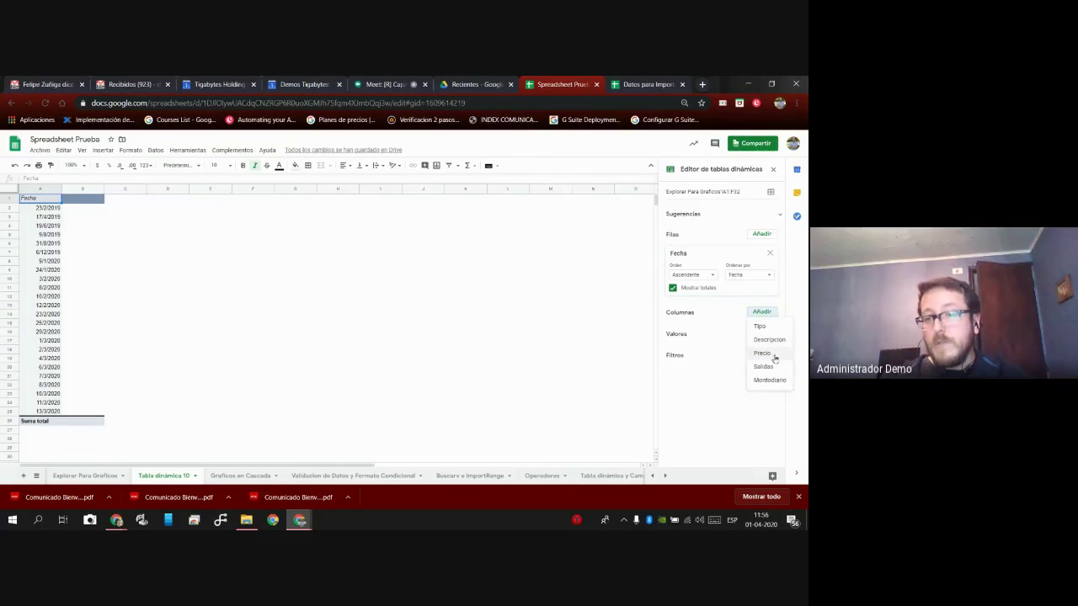
left_click(769, 340)
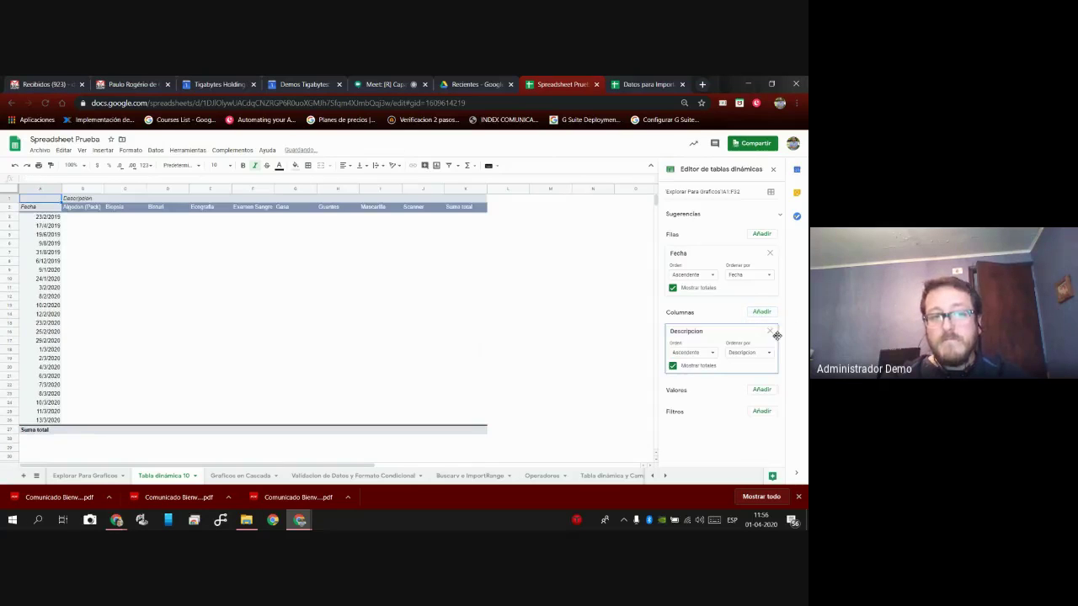
left_click(761, 390)
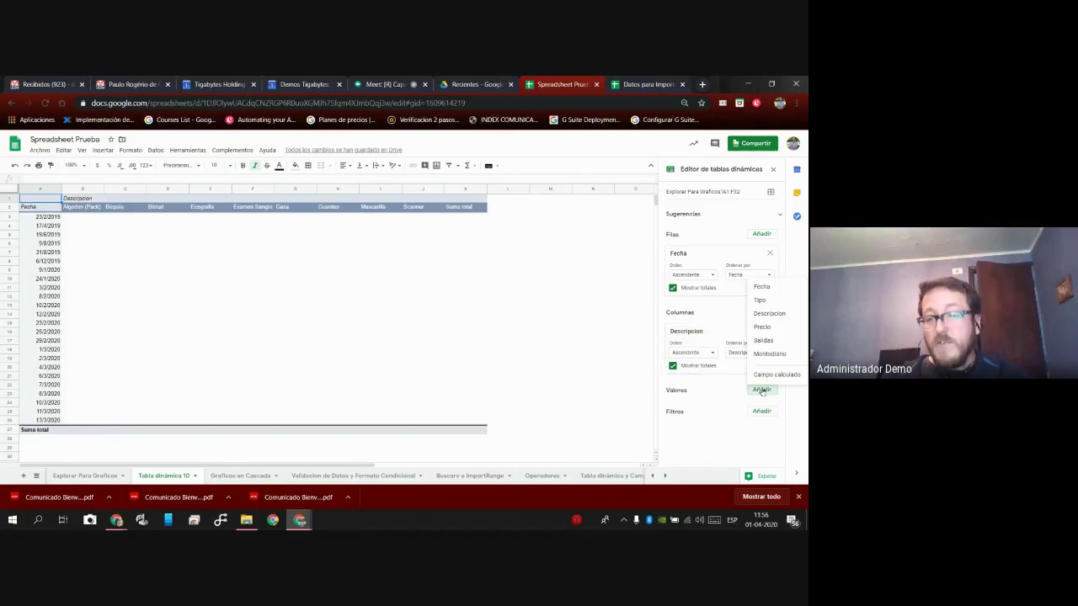
left_click(770, 327)
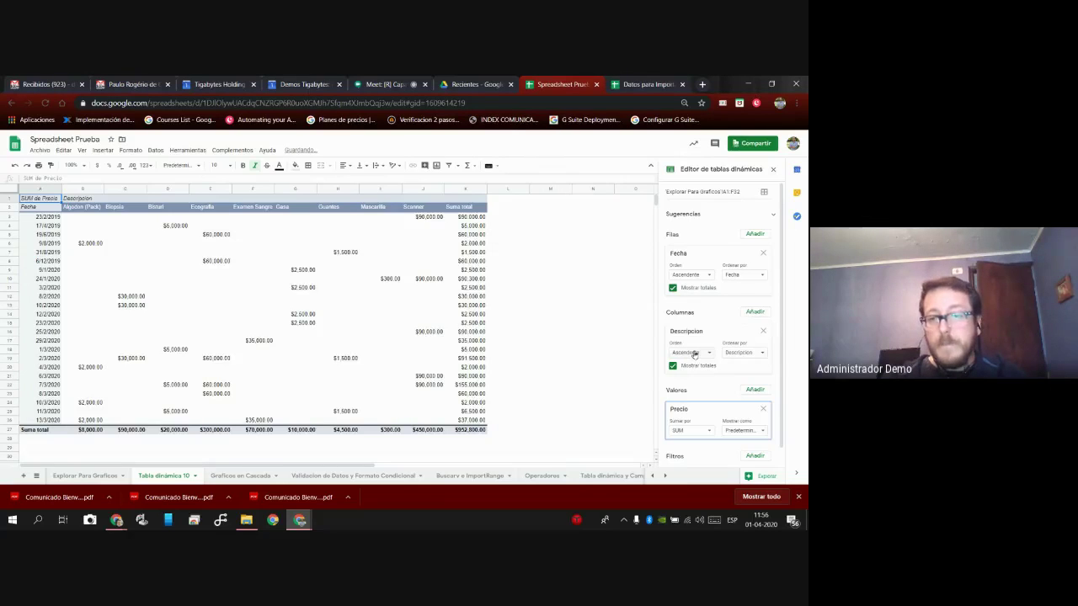
Add Salidas as a pivot filter and browse its value list without changes.
scroll(724, 396, "down", 1)
left_click(754, 437)
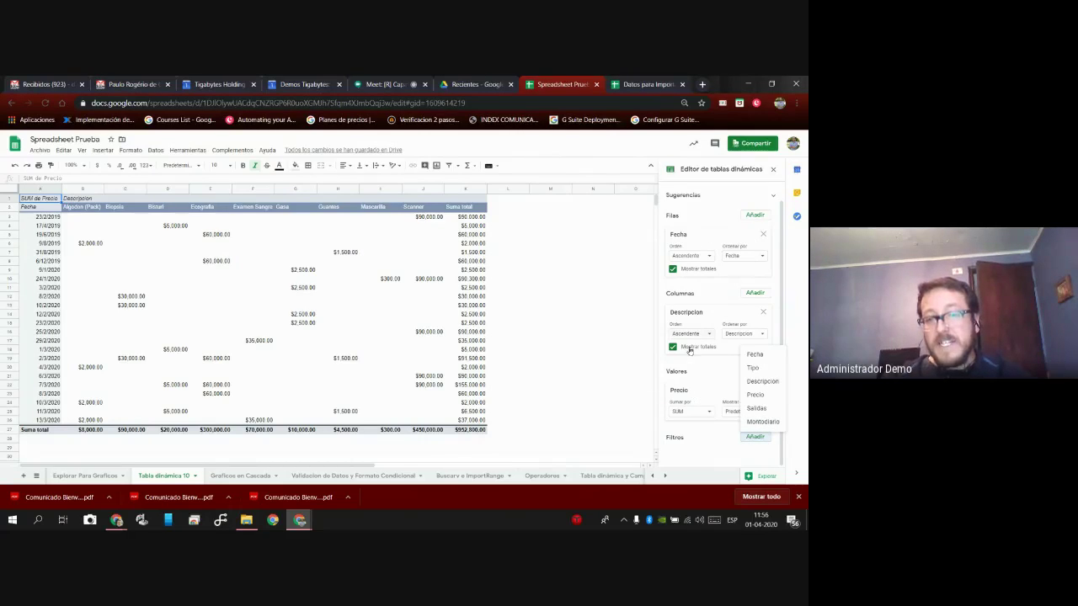
left_click(765, 409)
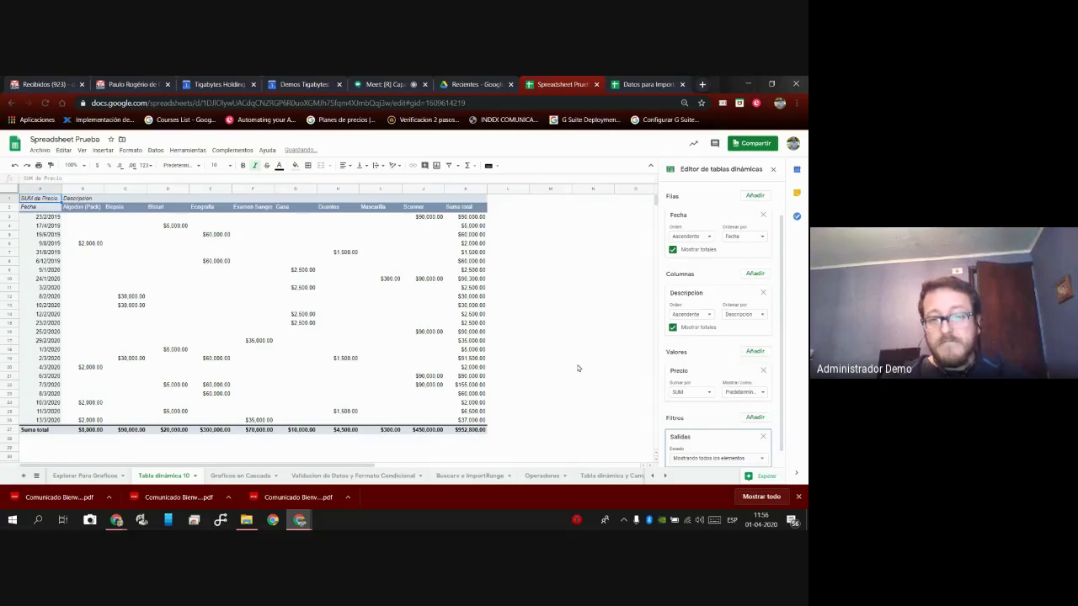
scroll(633, 364, "down", 3)
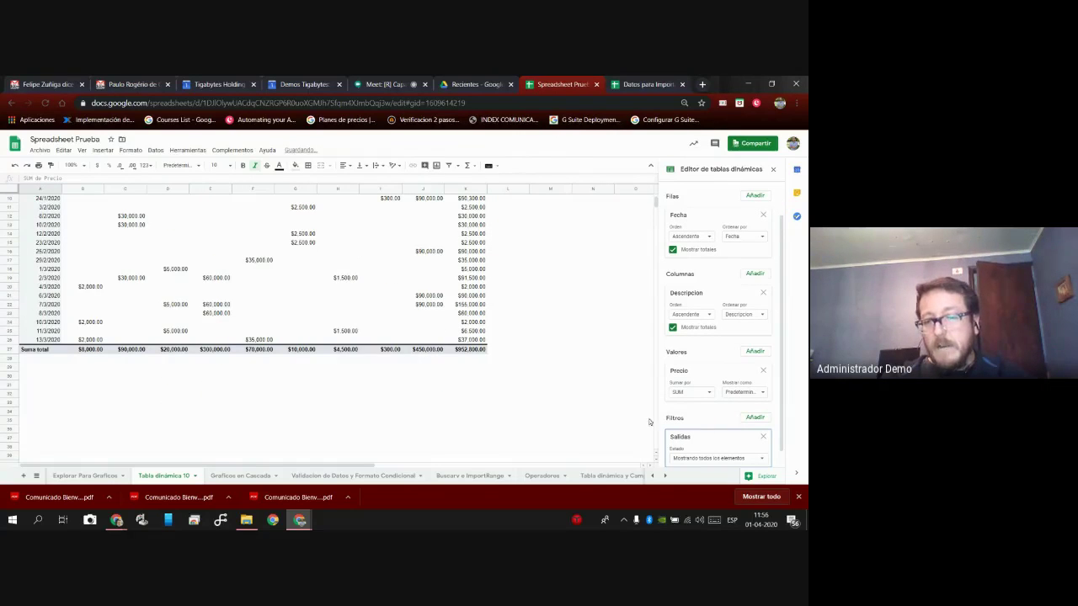
scroll(741, 462, "down", 1)
left_click(745, 444)
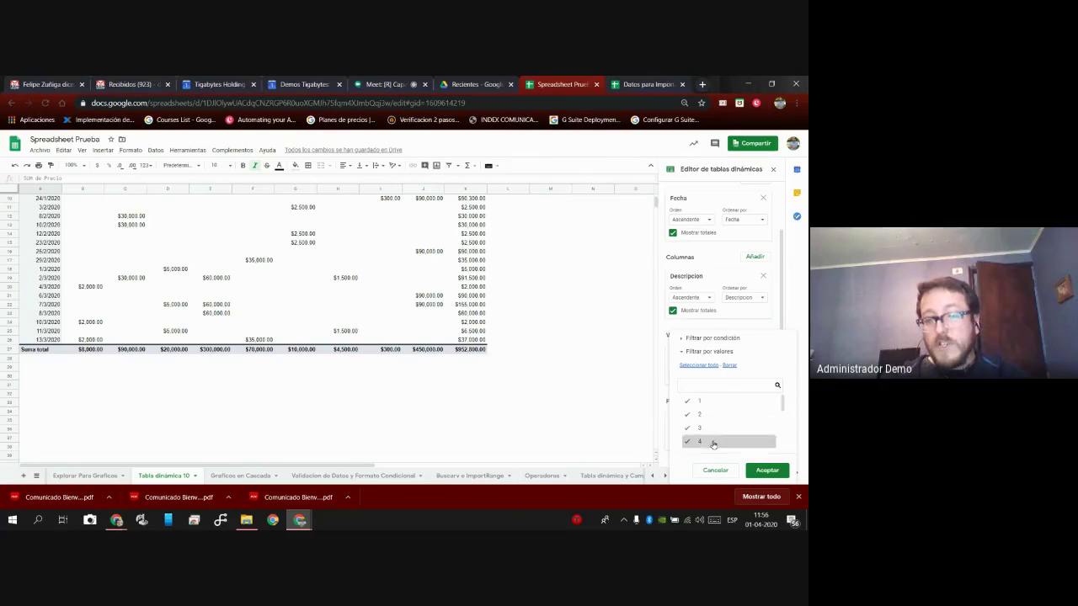
scroll(707, 410, "down", 3)
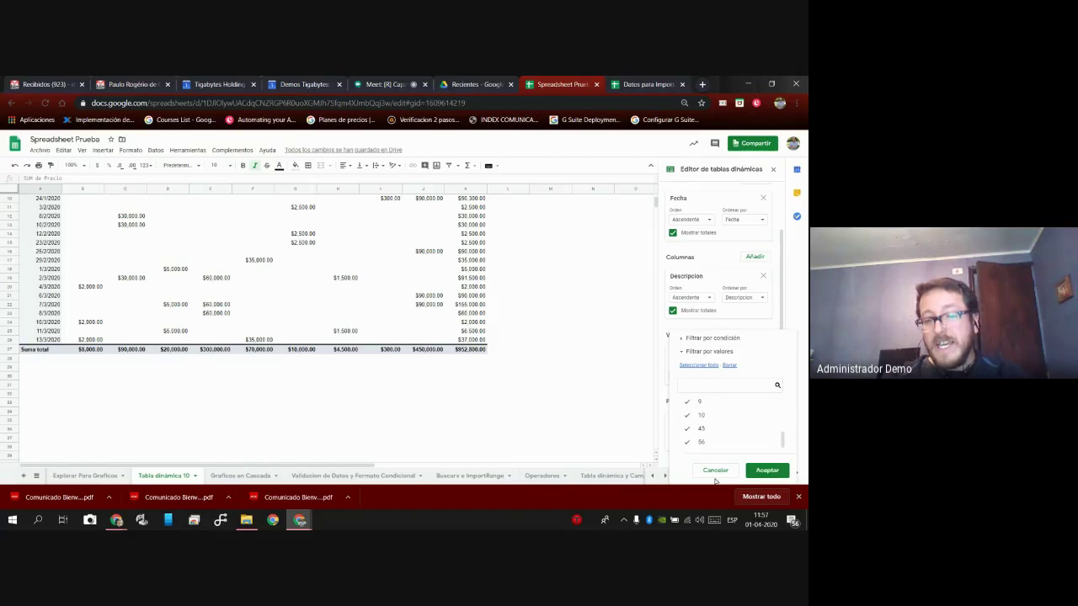
left_click(714, 470)
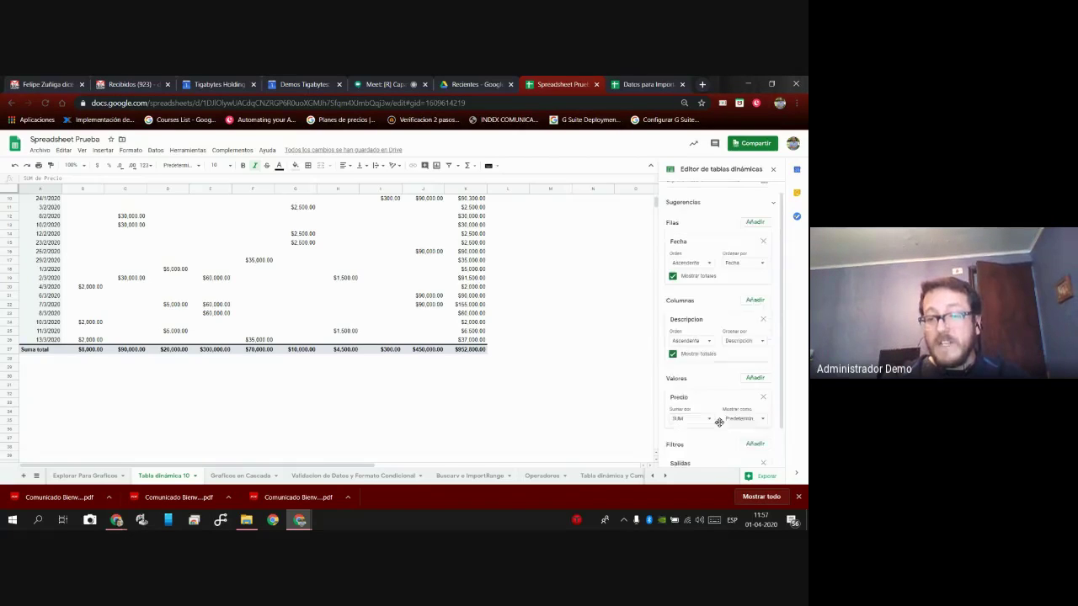
Clear all Salidas values, tick only the wanted ones, and apply the filter.
left_click(721, 440)
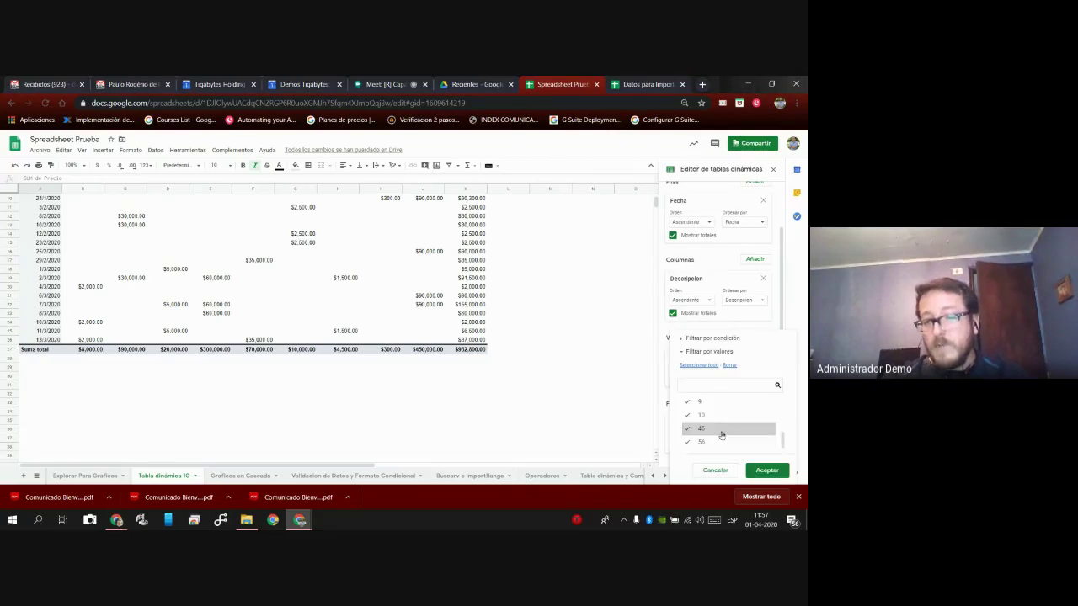
left_click(729, 365)
left_click(712, 402)
left_click(713, 414)
left_click(710, 429)
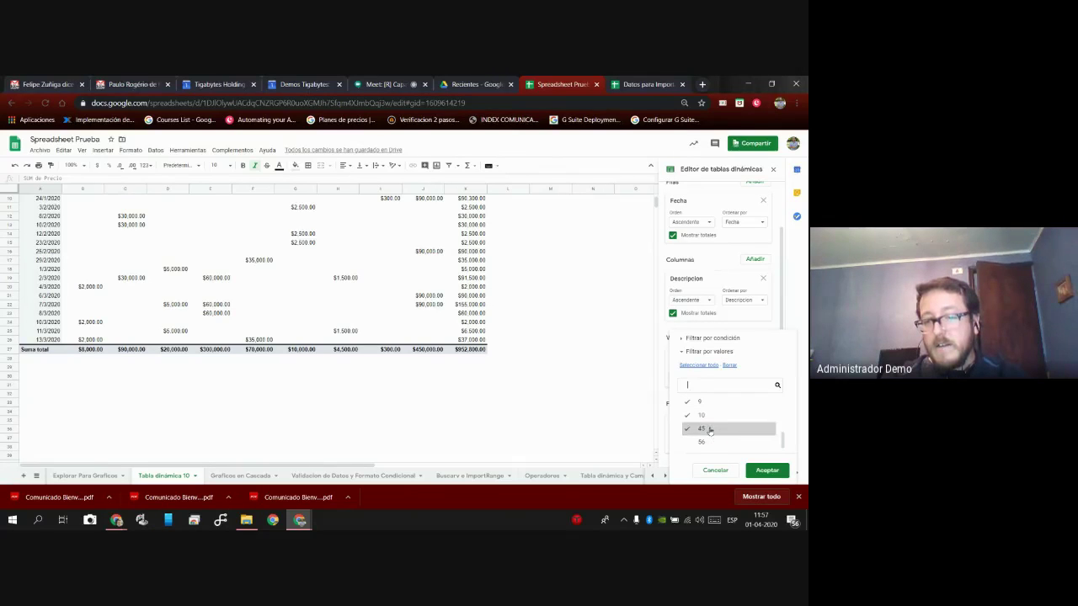
left_click(709, 433)
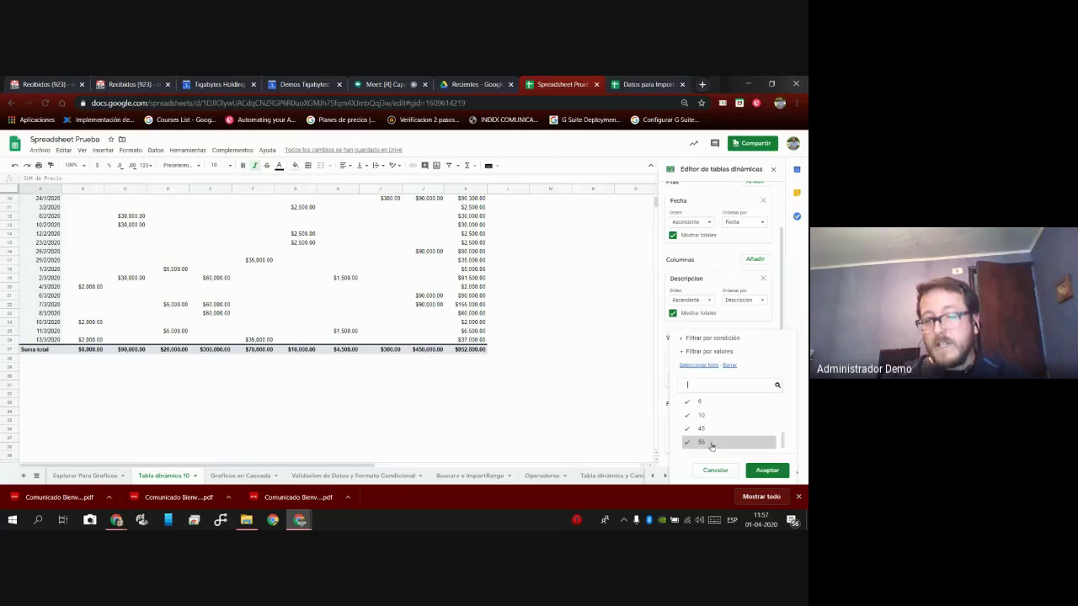
left_click(764, 470)
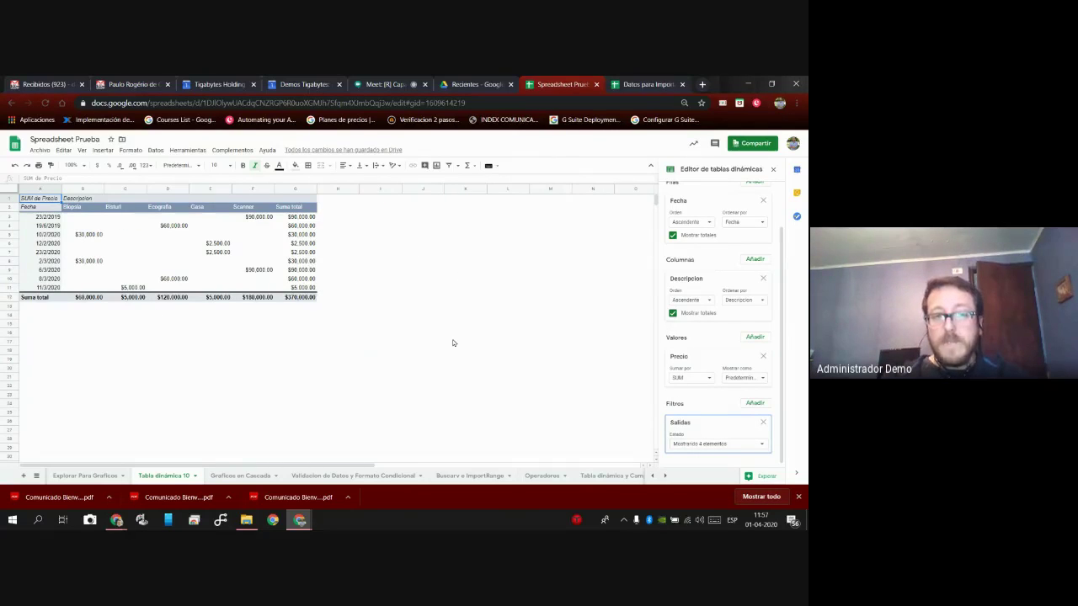
scroll(697, 351, "up", 2)
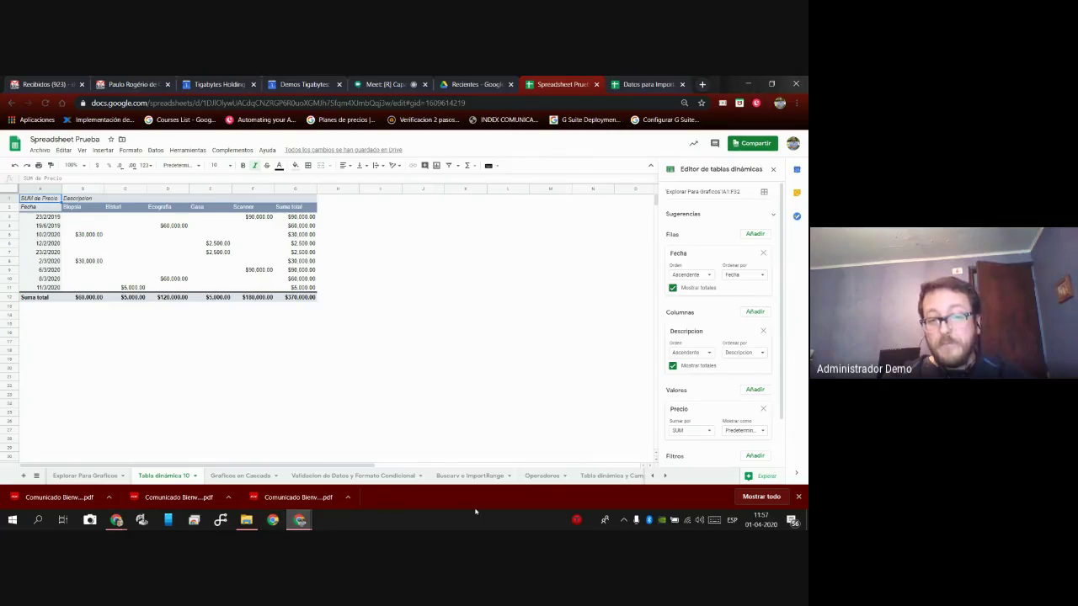
Move through the sheet tabs to the Macros sheet and select an empty cell beside its table.
left_click_drag(352, 469, 458, 469)
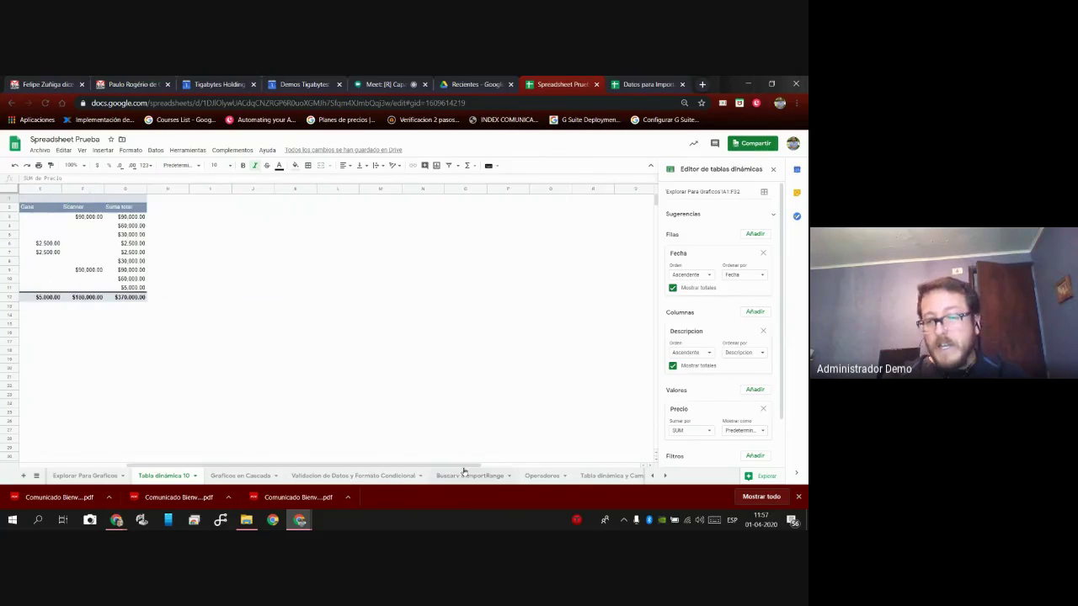
left_click_drag(594, 478, 242, 478)
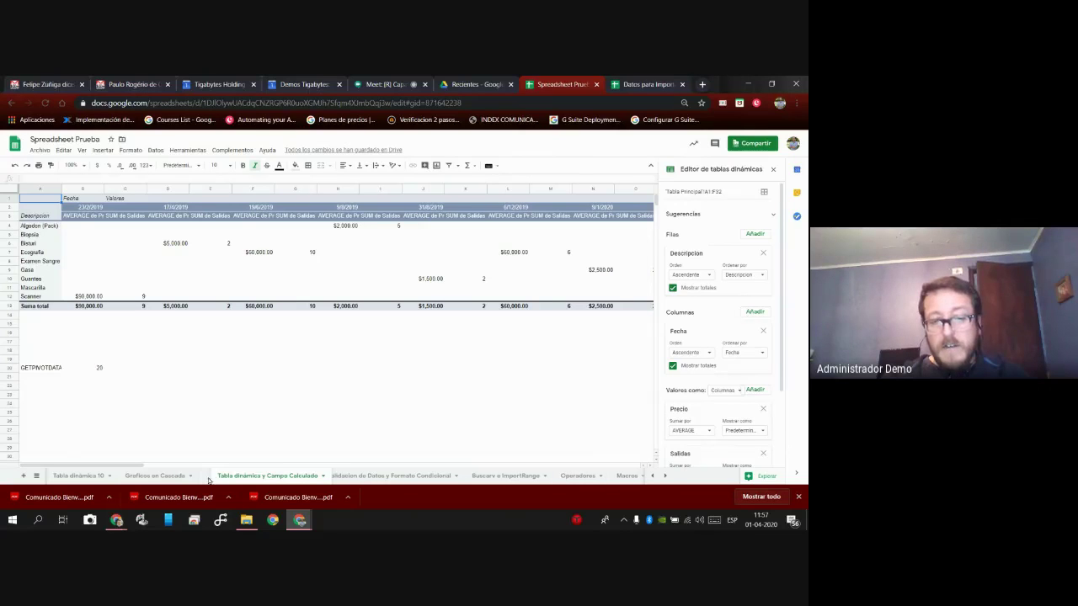
scroll(579, 469, "right", 5)
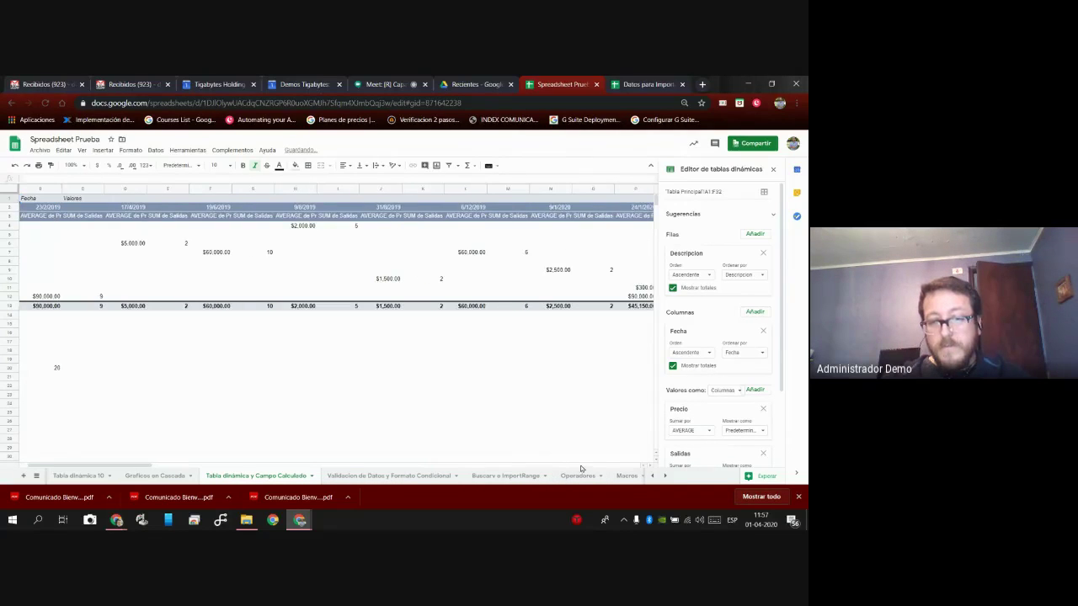
left_click(664, 478)
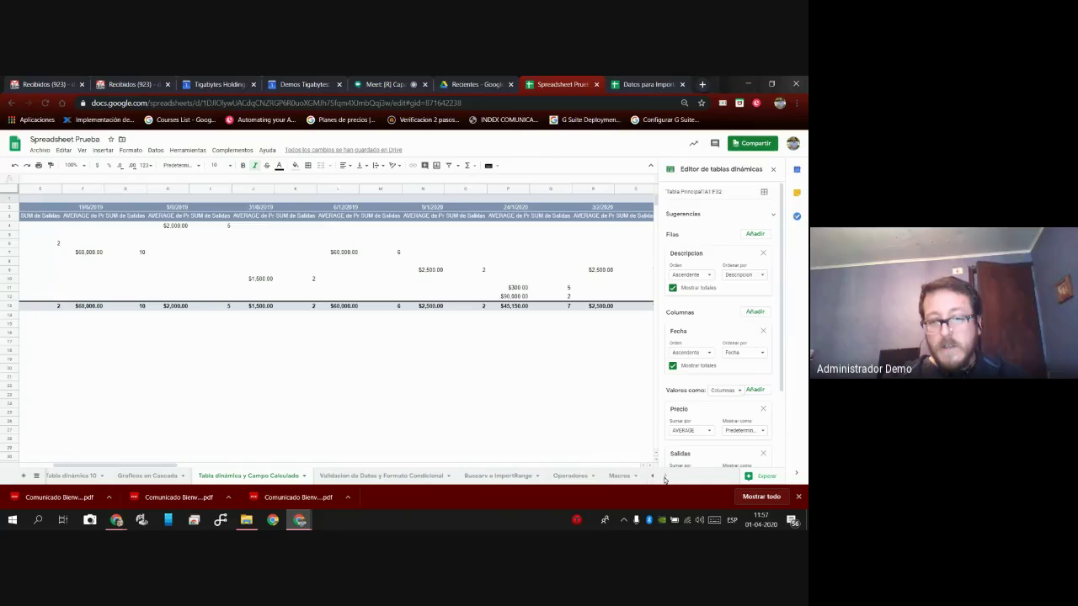
left_click(623, 479)
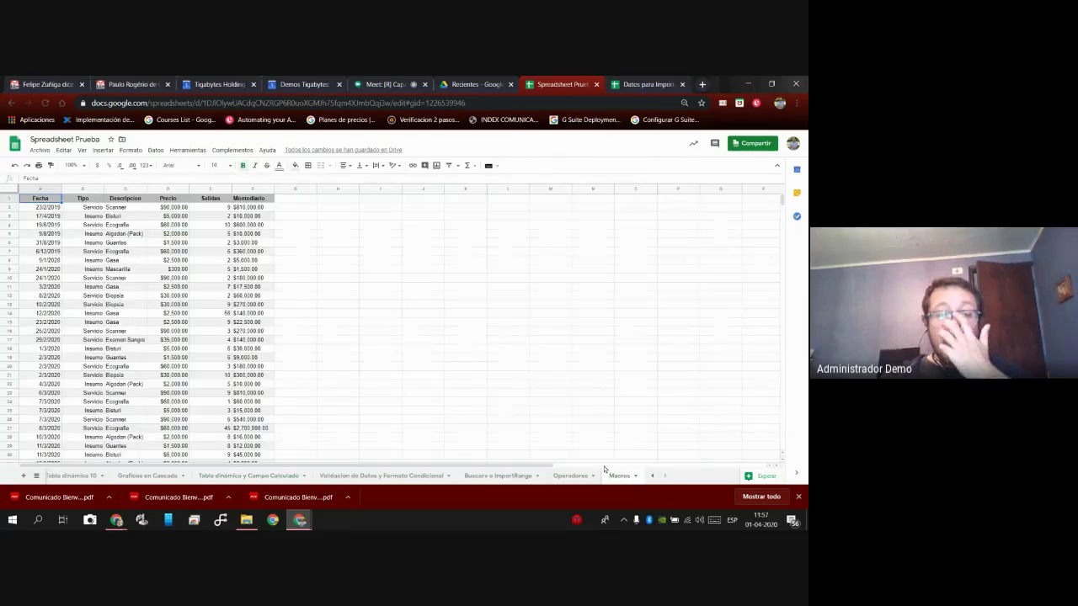
left_click(307, 300)
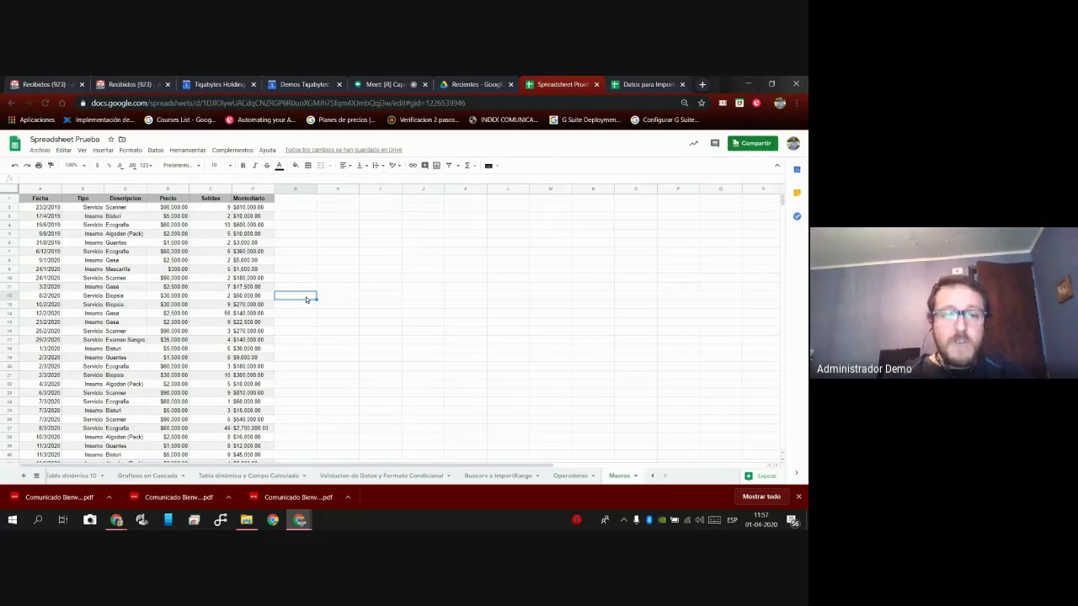
Start recording a macro and enter a G2 formula multiplying the Montodiario and Precio cells.
left_click(195, 151)
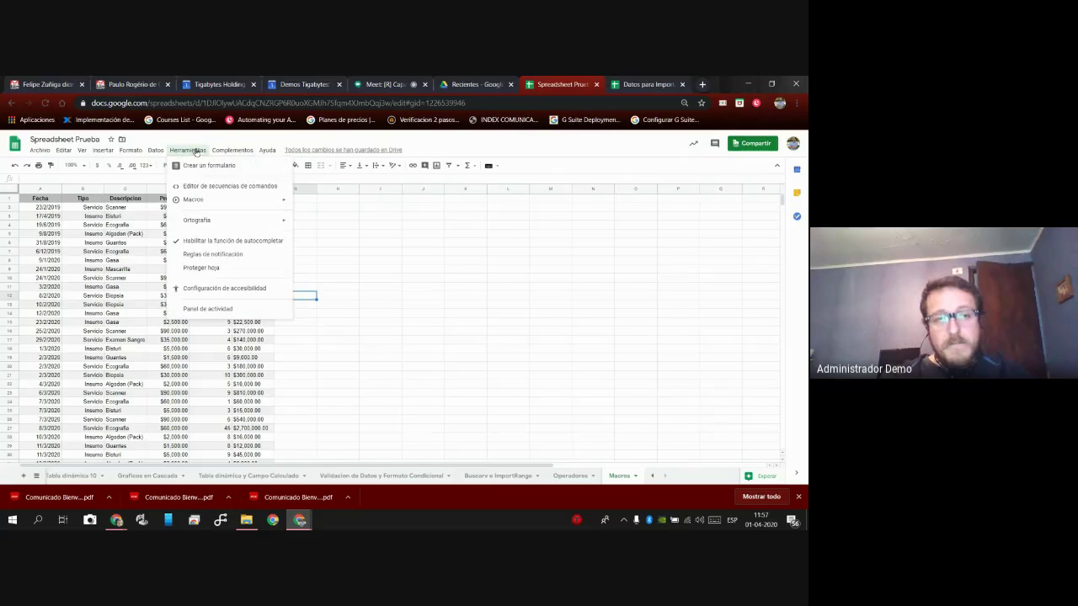
mouse_move(214, 207)
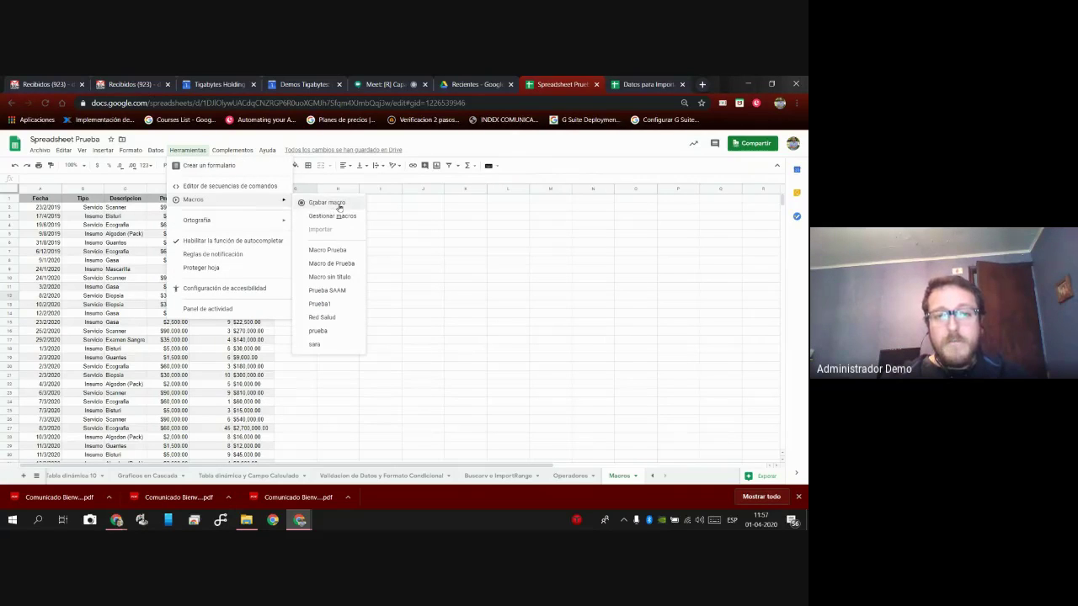
left_click(344, 204)
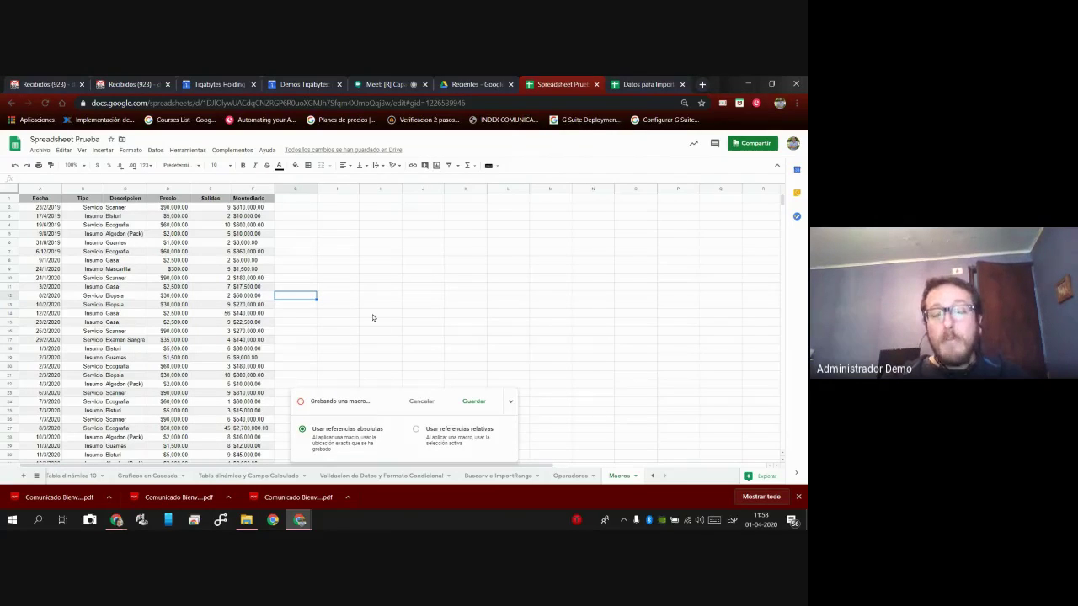
key("Up")
key("Up")
key("Up")
key("Up")
key("Up")
key("Up")
key("Up")
key("Up")
key("Up")
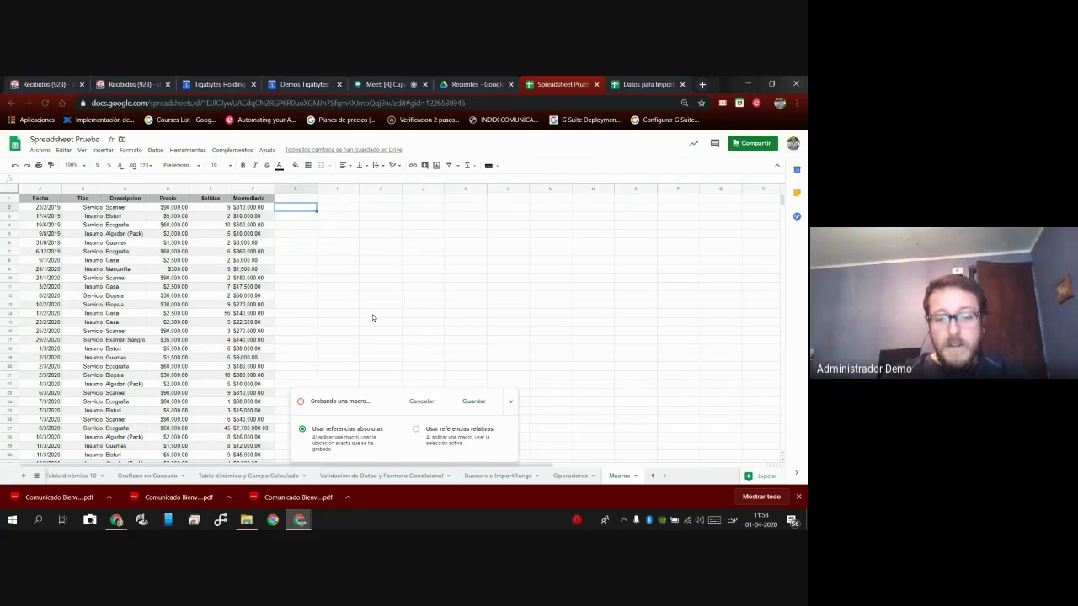
type("=")
key("Left")
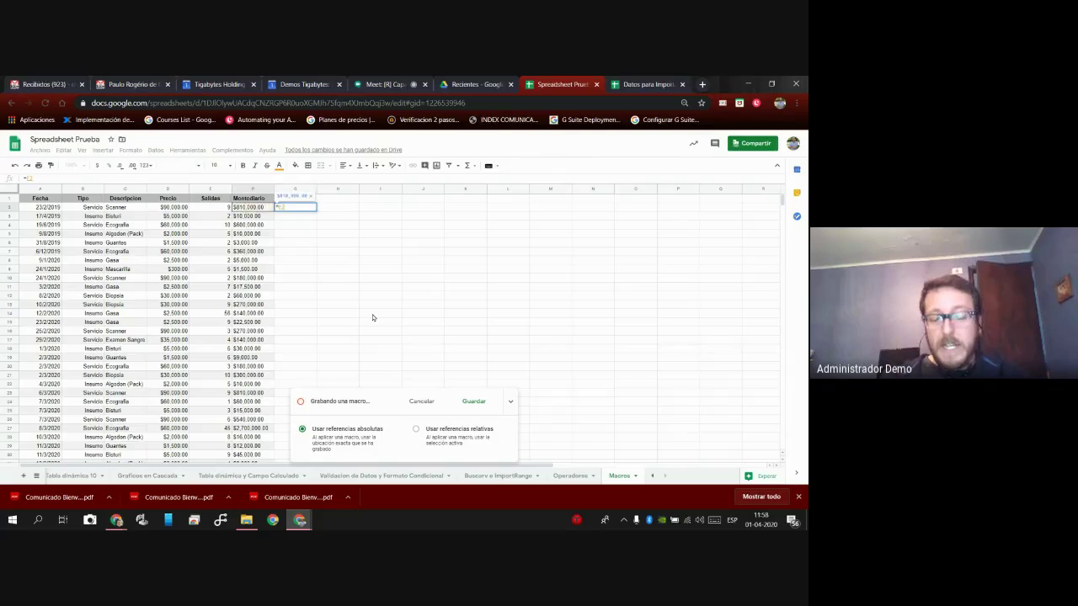
type("*")
key("Left")
key("Left")
key("Left")
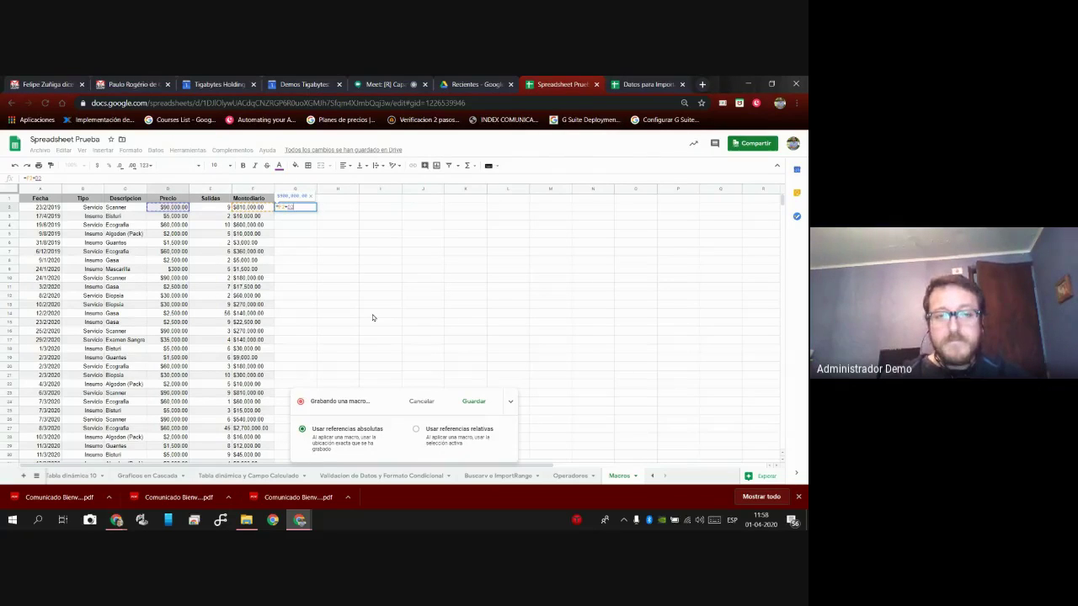
key("Return")
Enter a formula in H2 dividing the G2 result by the Salidas cell E2.
key("Right")
key("Up")
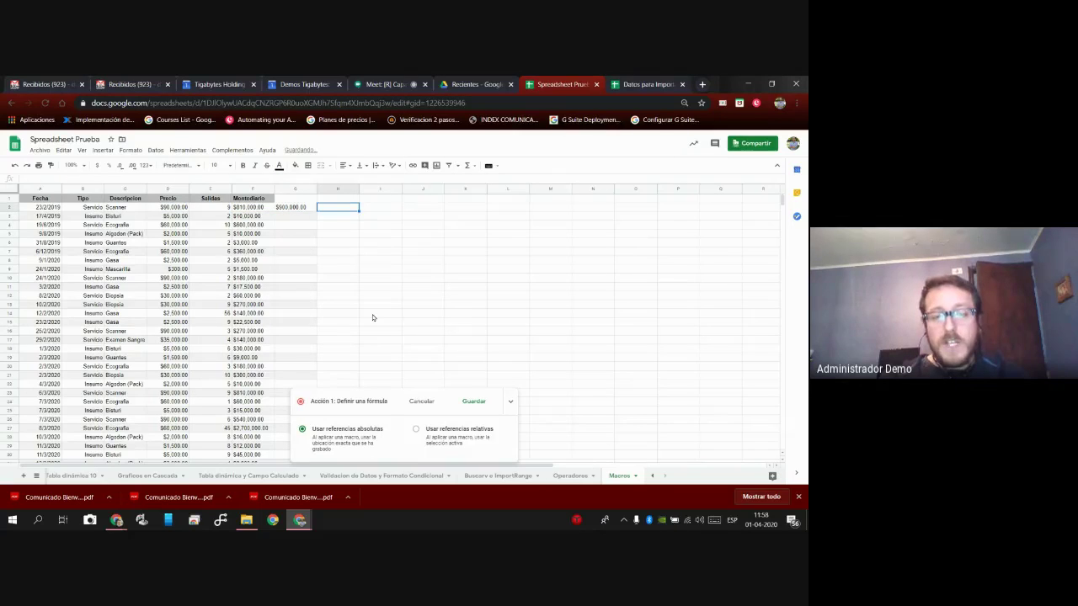
type("=")
key("Left")
type("/")
key("Left")
key("Left")
key("Left")
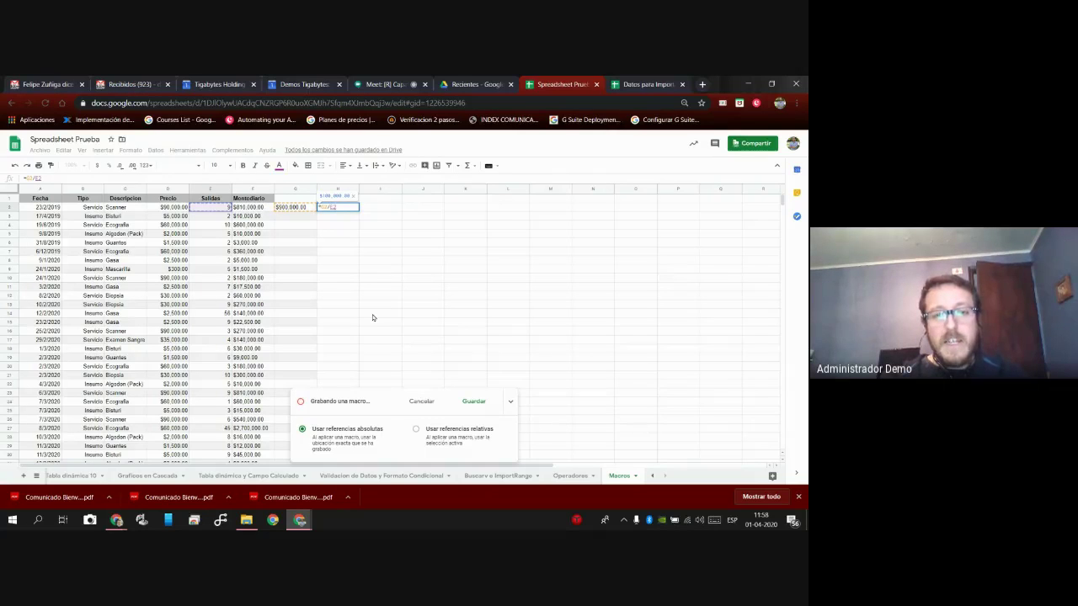
key("Return")
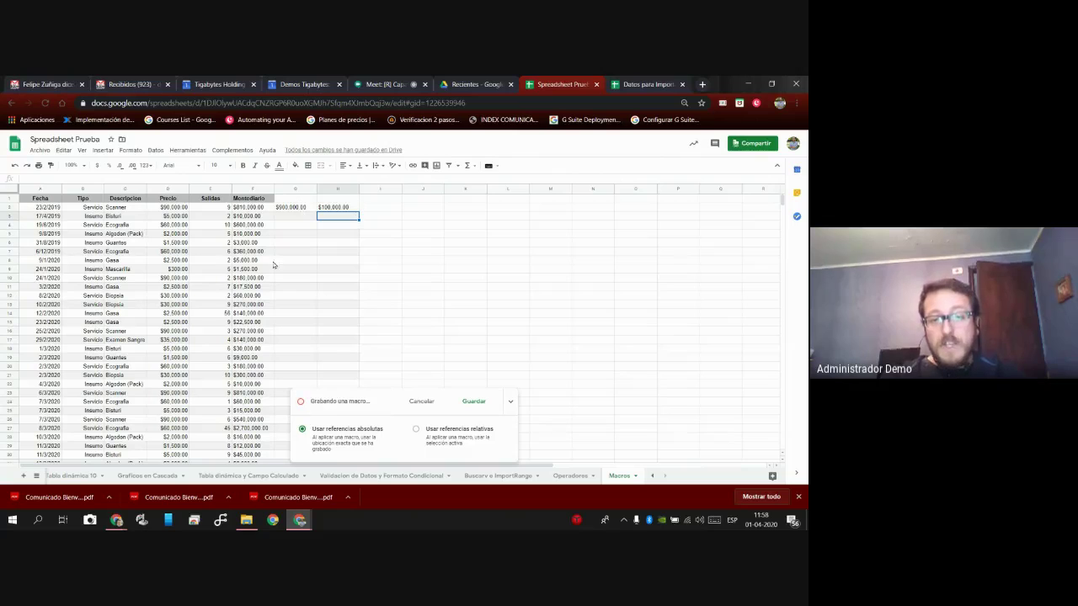
Save the recording as the macro 'Macro de Prueba'.
left_click(474, 402)
type("Macro de Prueba")
left_click(436, 360)
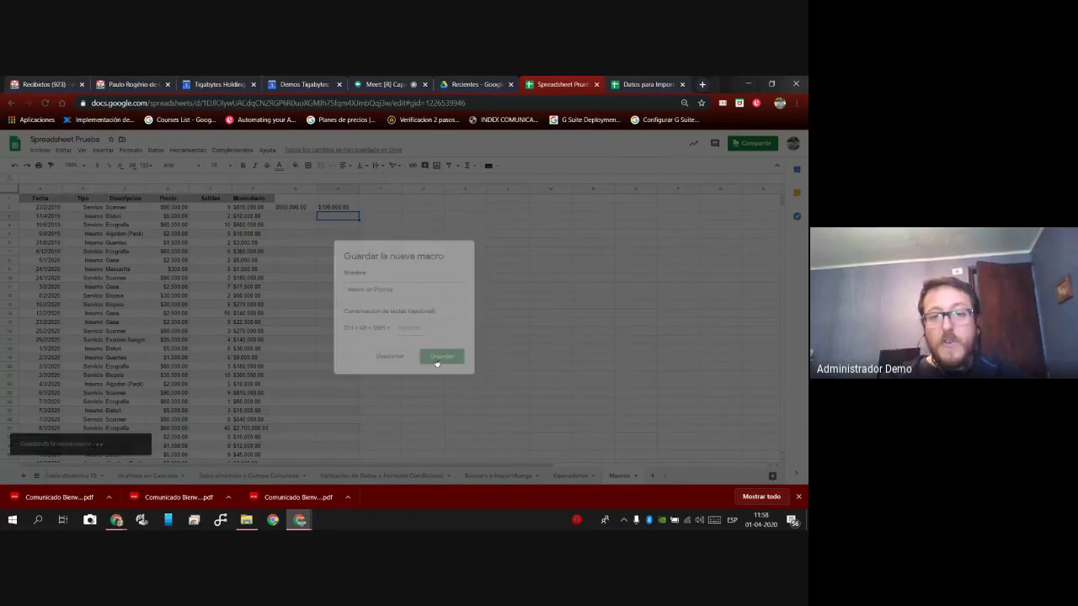
Undo the recorded formulas so G2 and H2 are empty again.
left_click(297, 210)
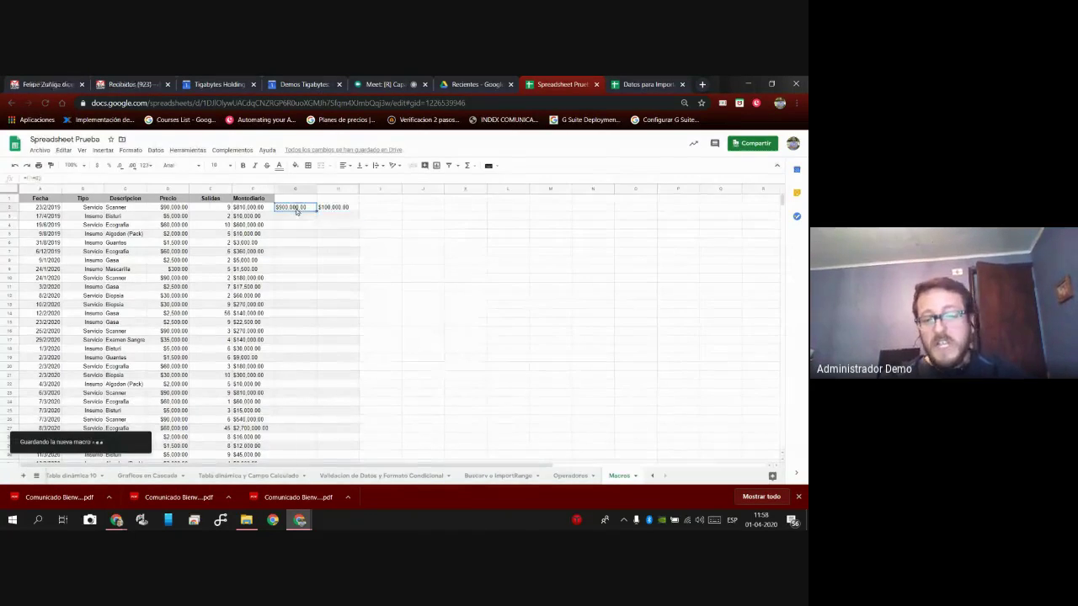
key("ctrl+z")
key("Down")
key("Down")
key("Left")
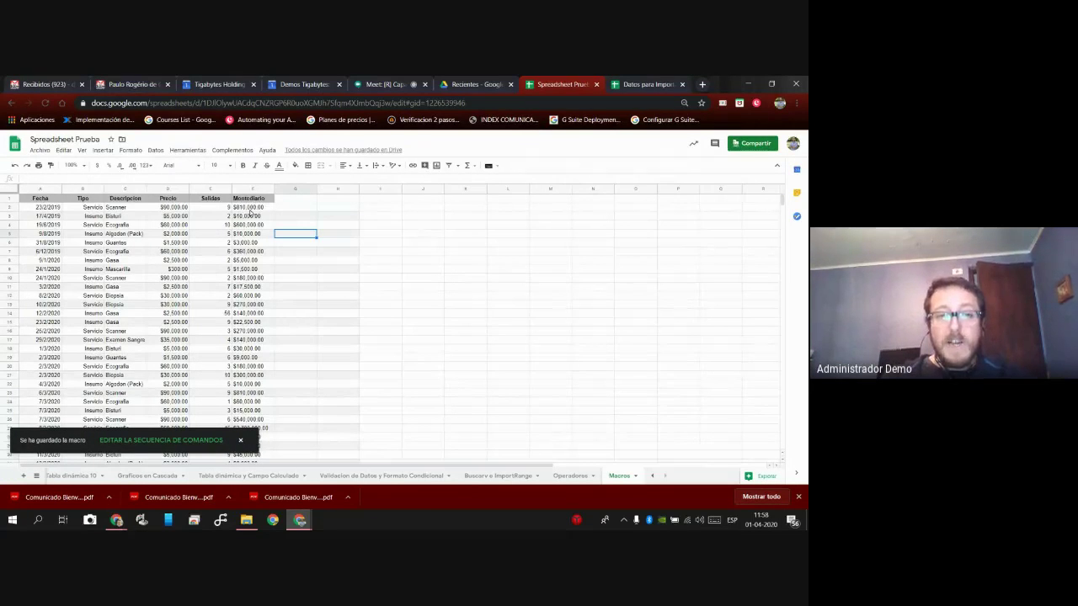
left_click(256, 211)
key("Down")
key("Down")
key("Down")
key("Down")
key("Down")
key("Left")
key("Left")
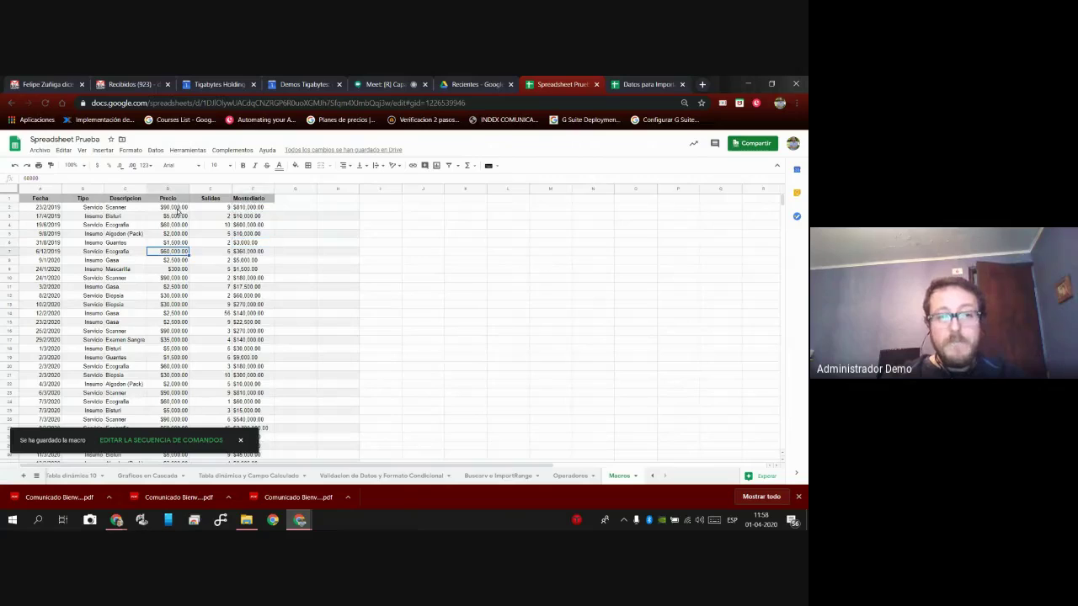
Run Macro de Prueba from G2, then undo its output.
left_click(289, 209)
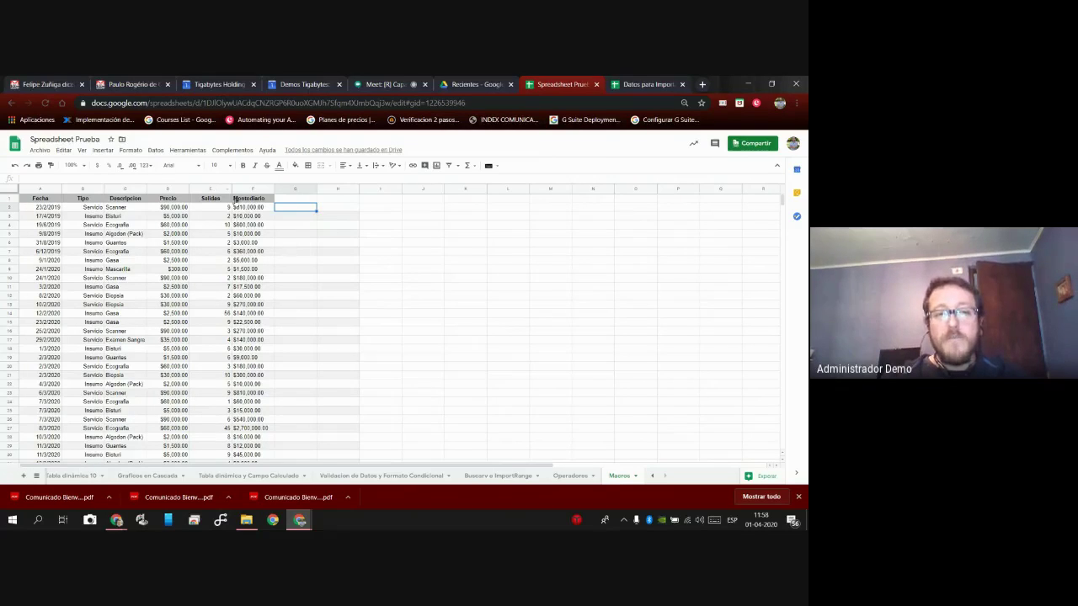
left_click(186, 151)
mouse_move(207, 205)
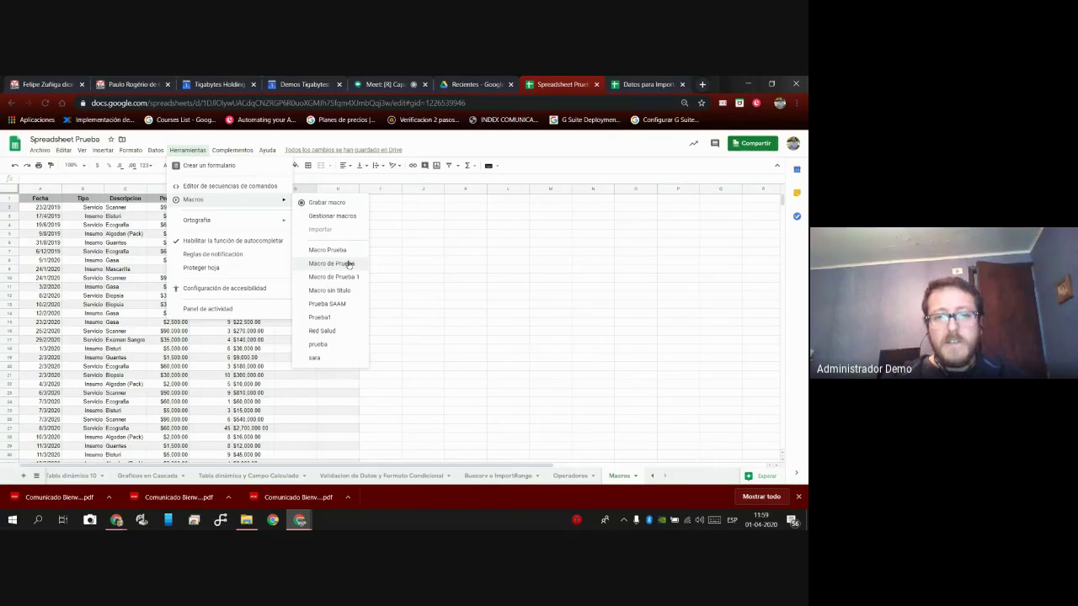
left_click(347, 263)
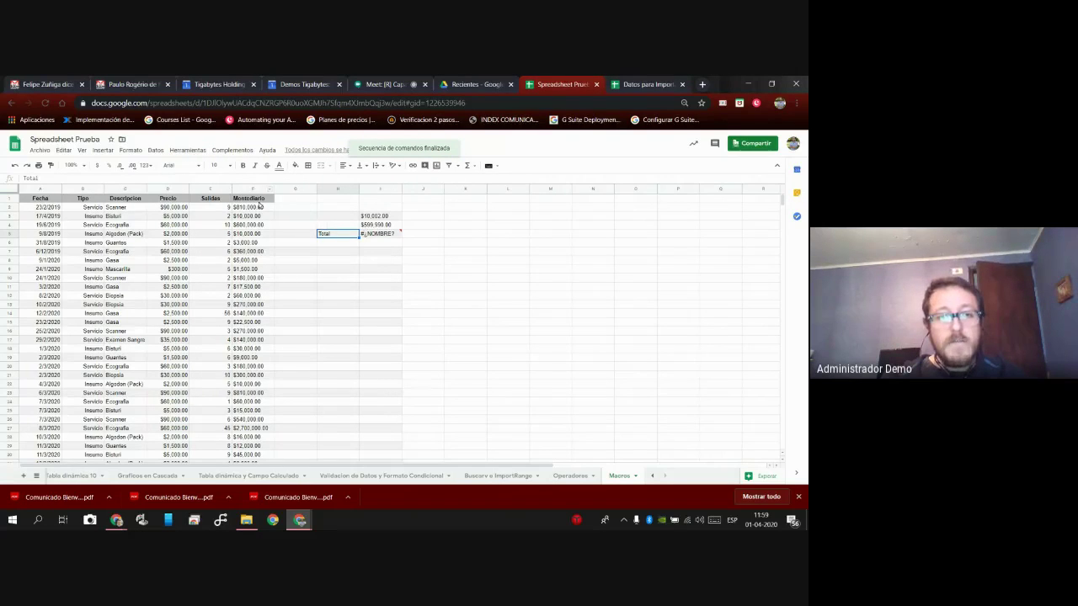
left_click(15, 168)
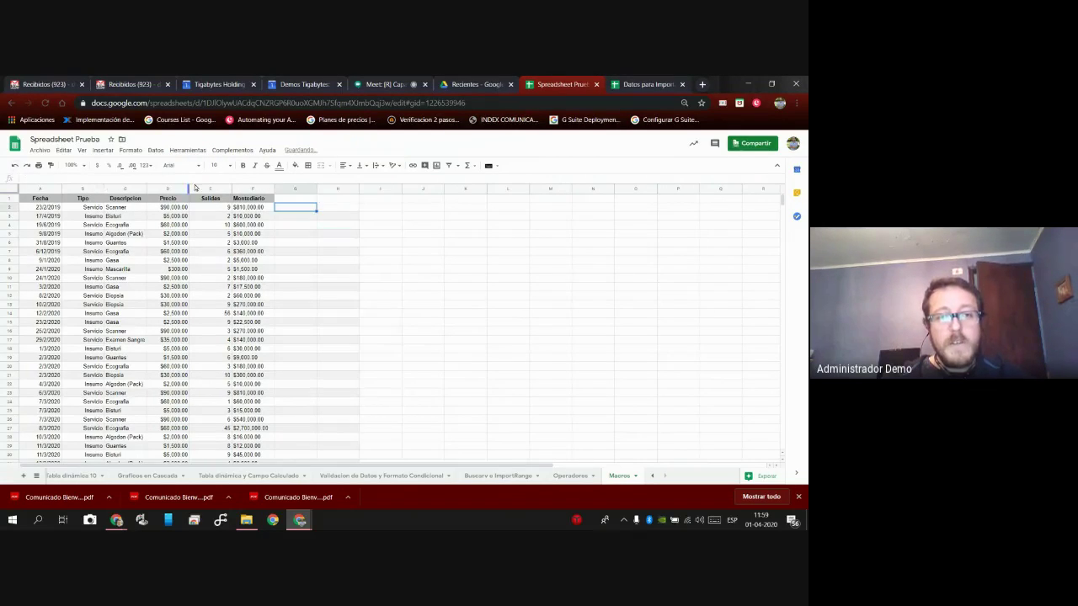
Run Macro Prueba so G4 shows 10 and H4 shows 0.
left_click(188, 150)
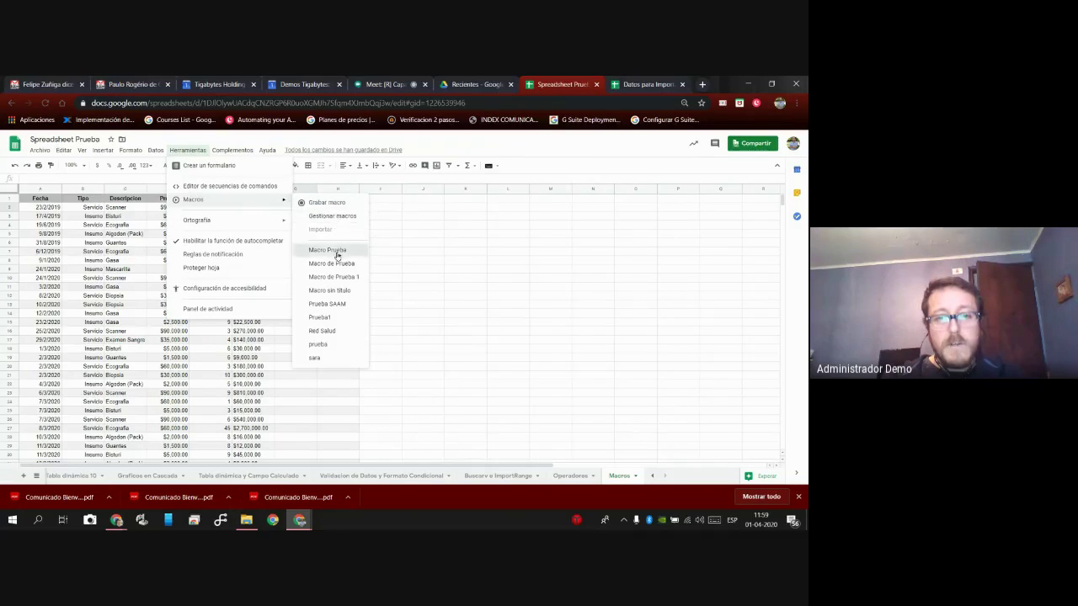
left_click(336, 252)
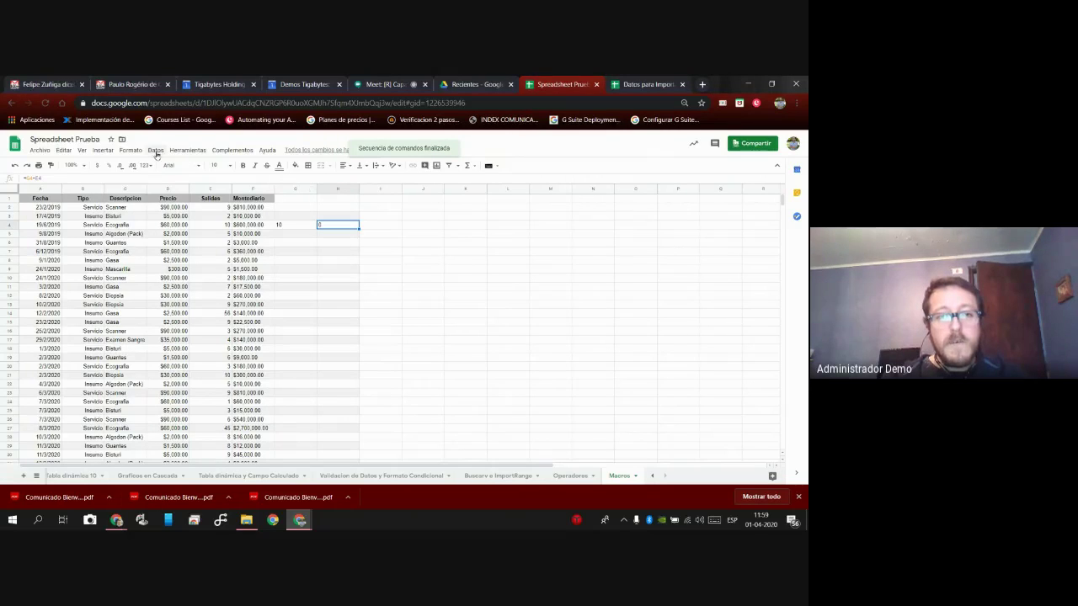
left_click(185, 150)
mouse_move(218, 202)
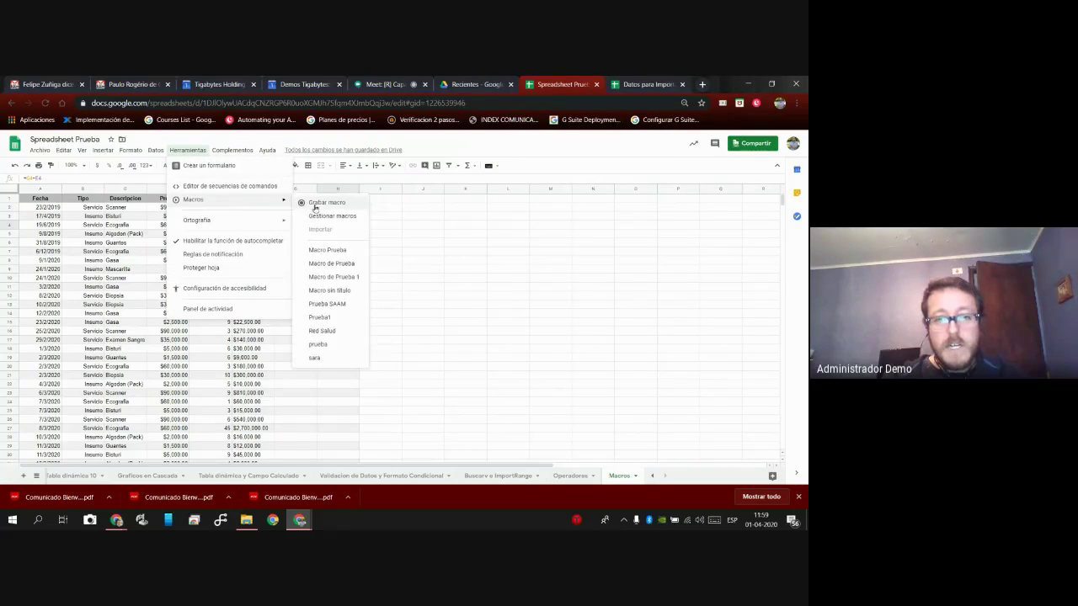
Run Macro de Prueba 1, then dismiss the macros list without running another.
left_click(337, 277)
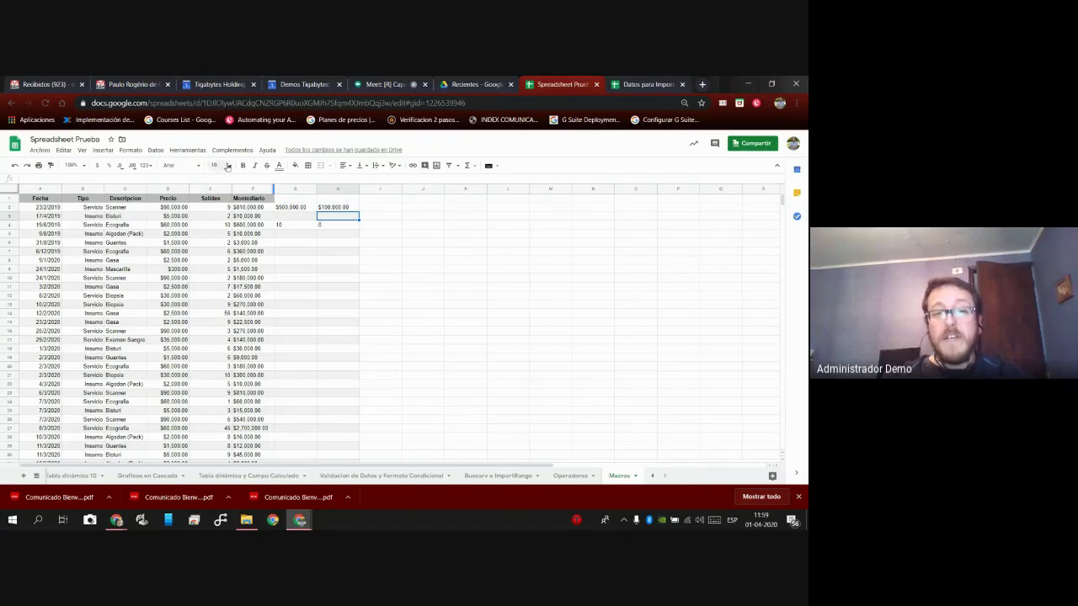
left_click(187, 150)
mouse_move(214, 202)
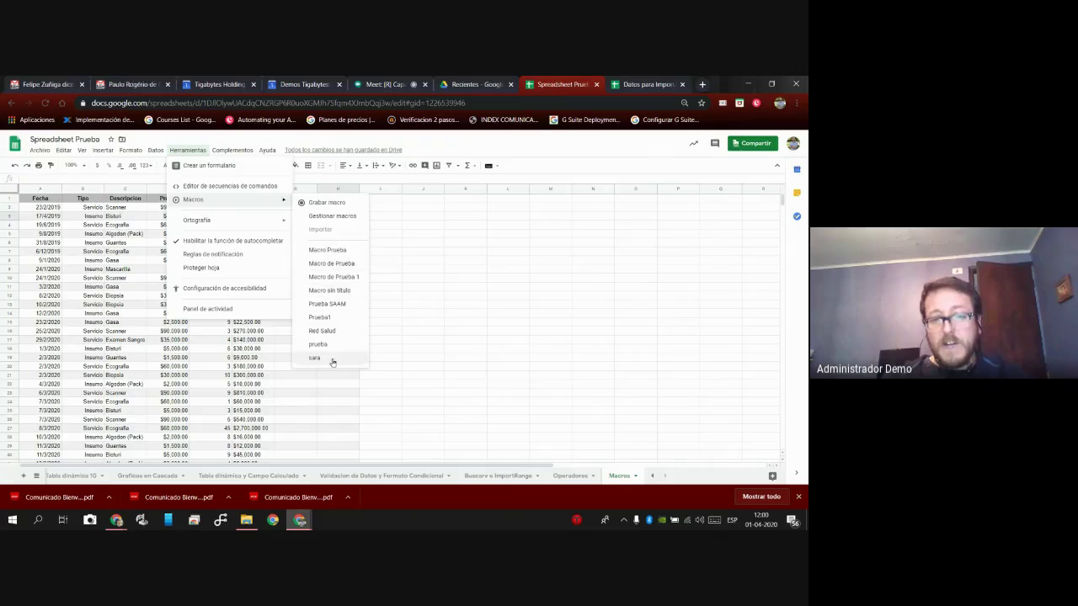
left_click(450, 281)
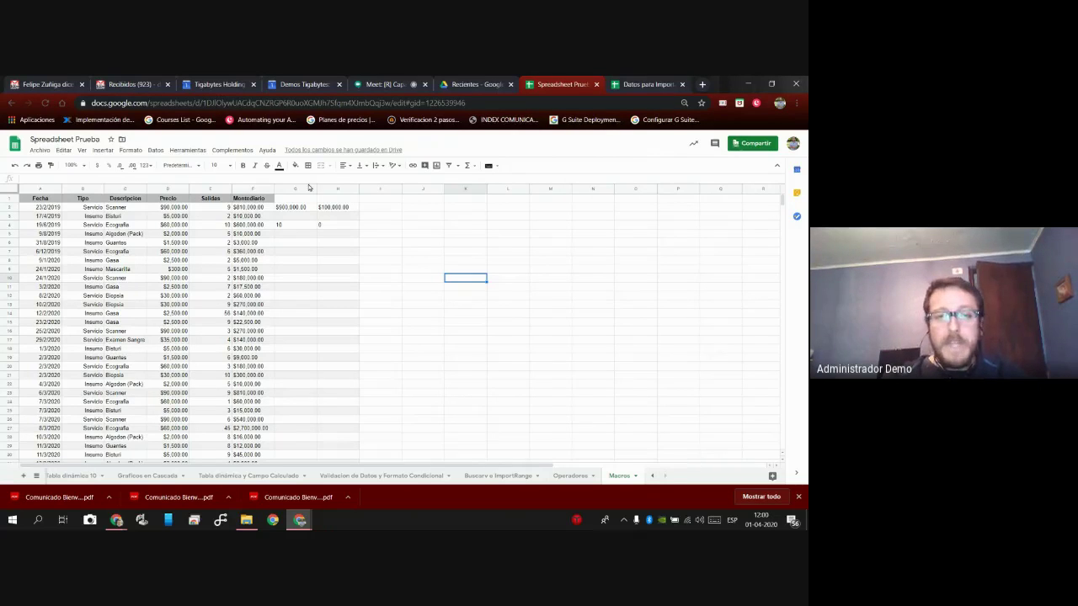
Delete the leftover macro values in G4, H4, H2 and G2.
left_click(299, 211)
left_click(308, 227)
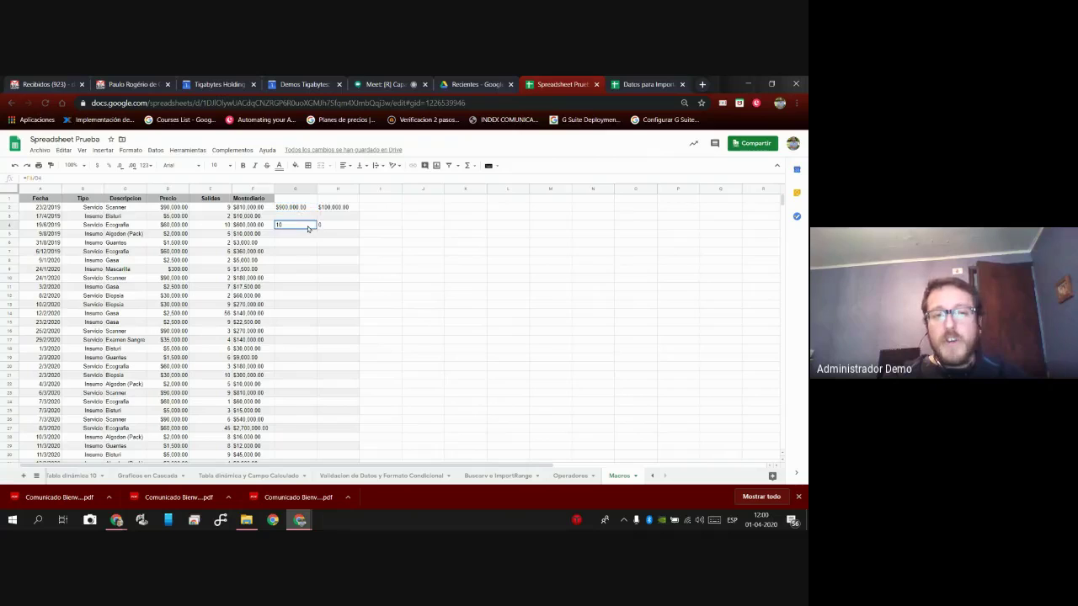
key("Delete")
key("Right")
key("Delete")
key("Up")
key("Up")
key("Delete")
key("Left")
key("Delete")
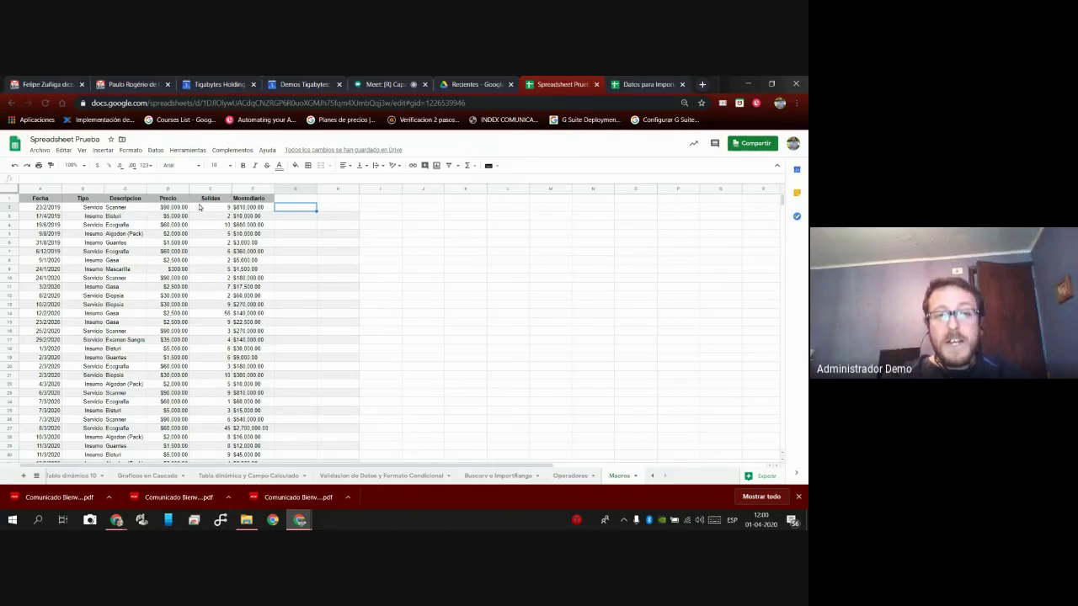
left_click(189, 151)
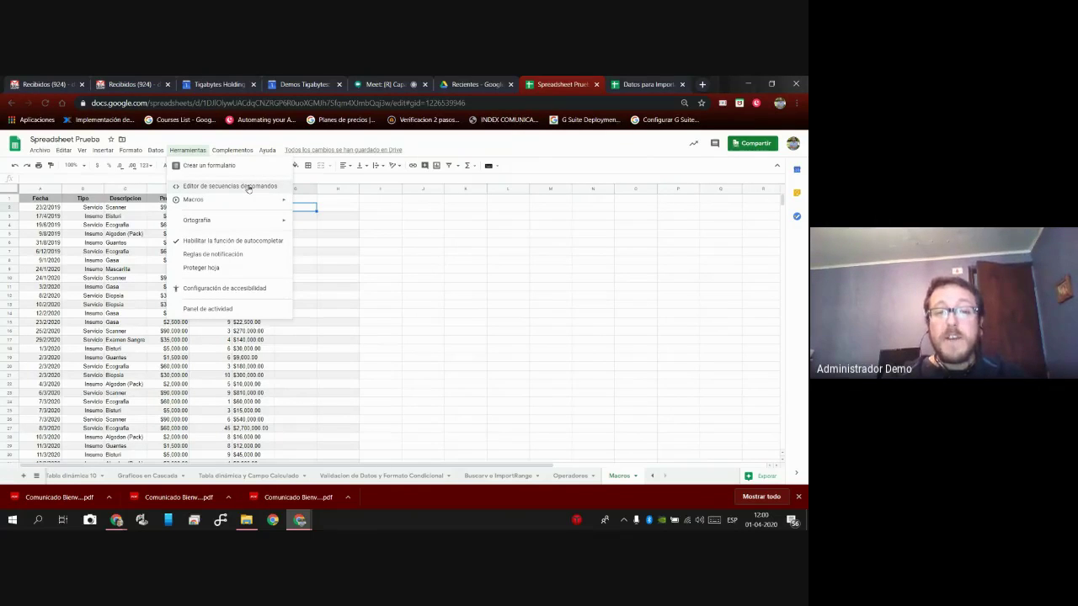
left_click(249, 187)
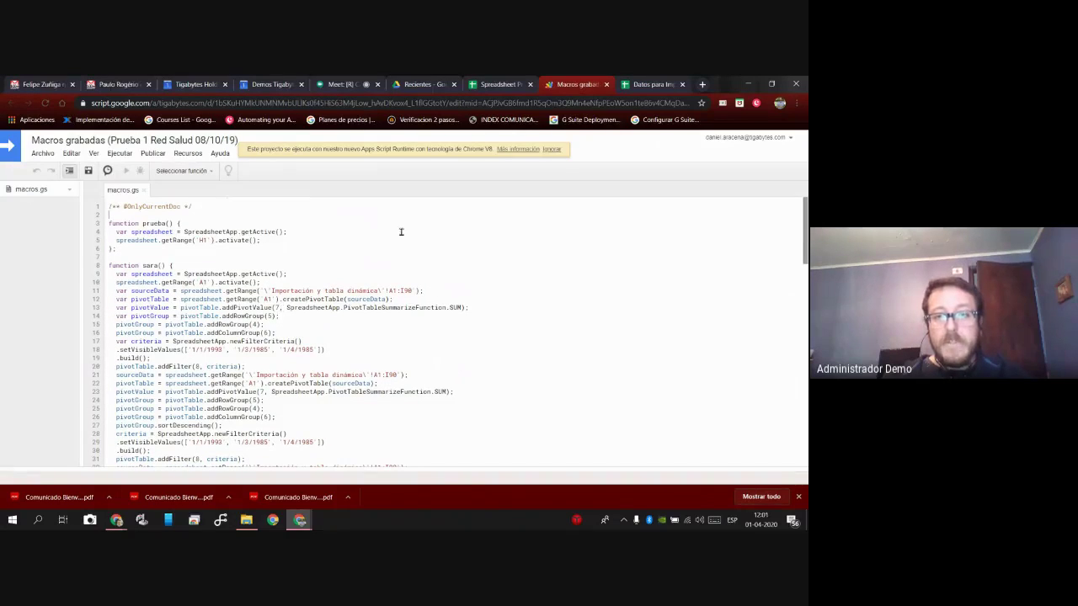
left_click(606, 85)
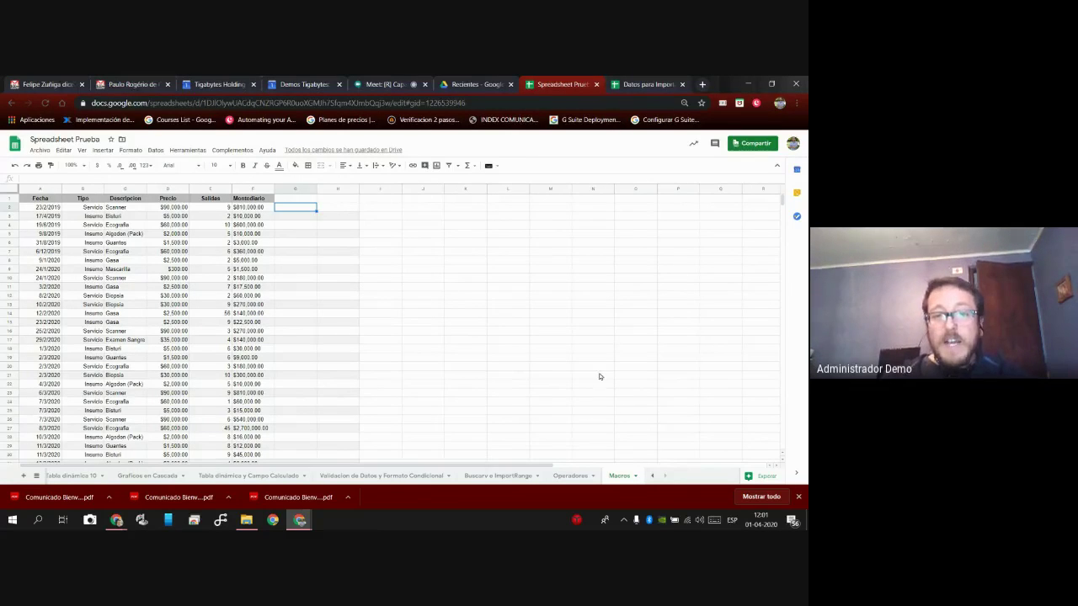
Pass through the BUSCARV e IMPORTRANGE sheet to the Tabla dinámica 10 sheet.
left_click(485, 476)
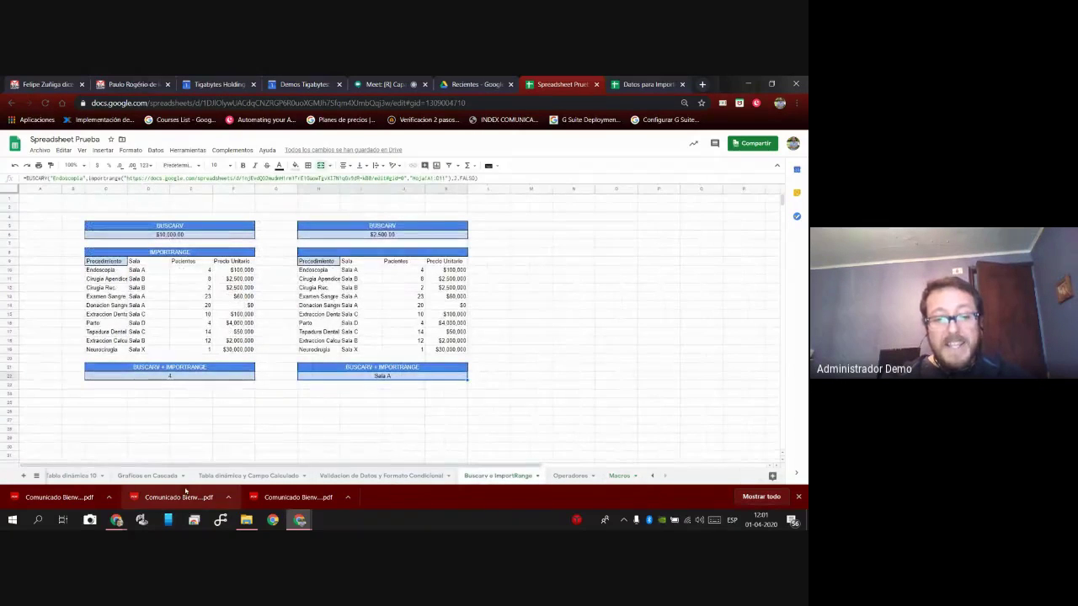
left_click(73, 476)
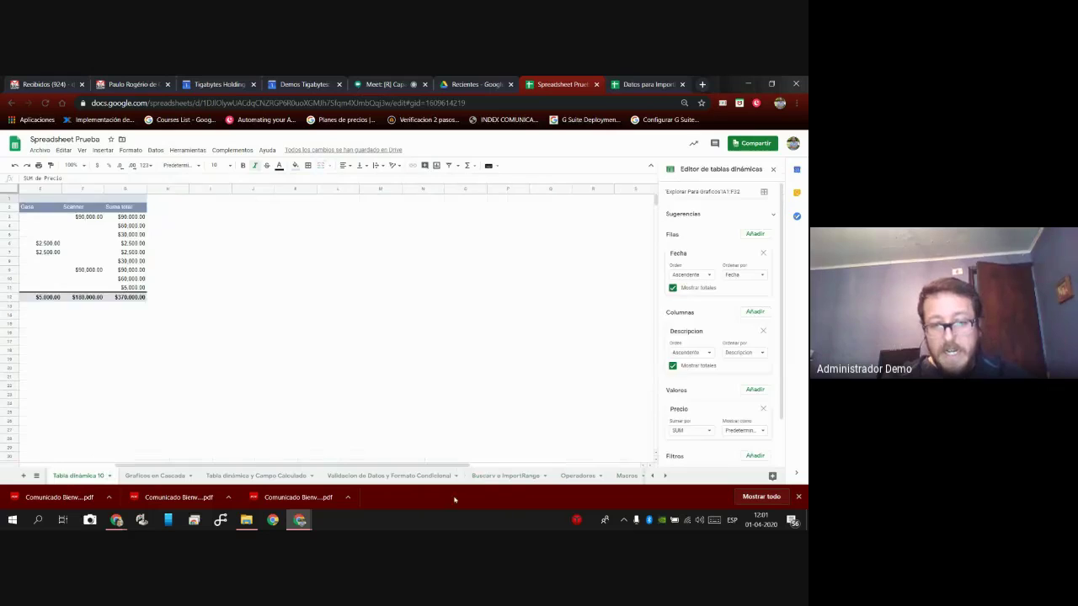
Switch to Tabla Principal, select a cell beside the data, and show the Google functions list.
left_click(651, 475)
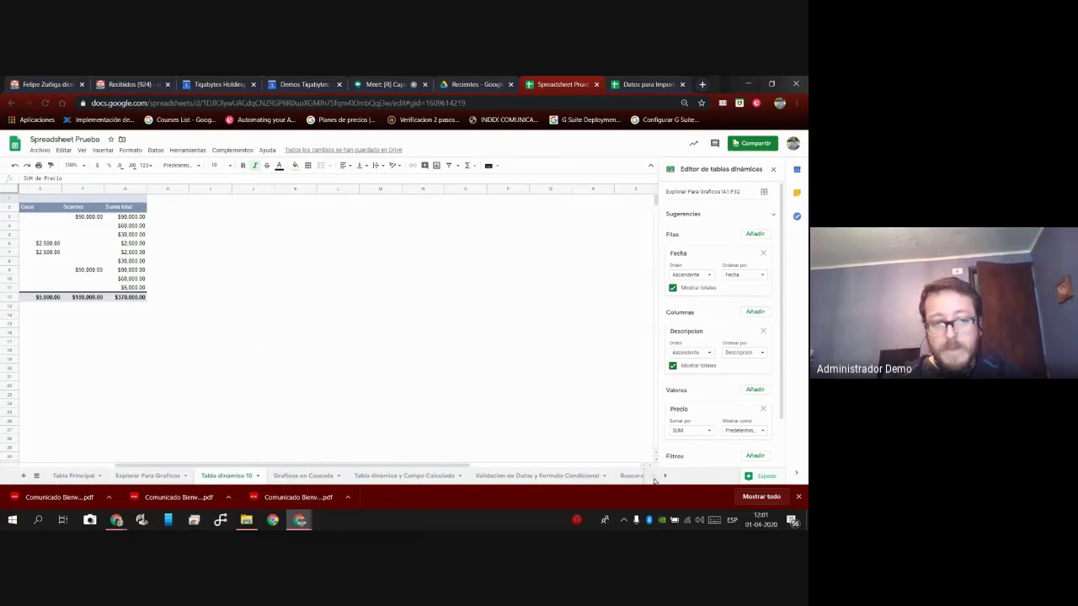
left_click(74, 477)
left_click(310, 349)
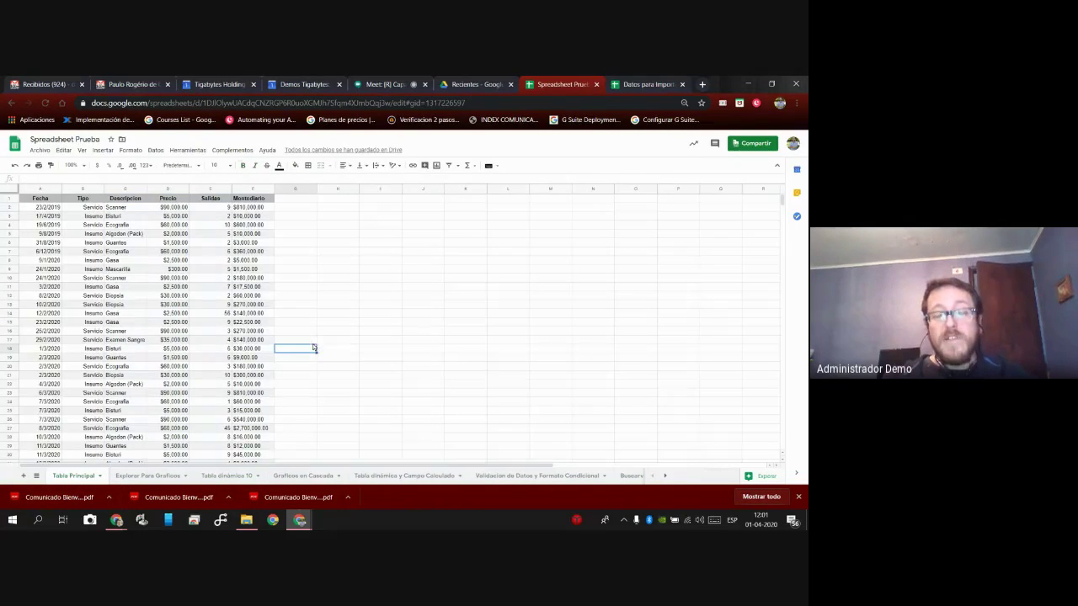
left_click(456, 166)
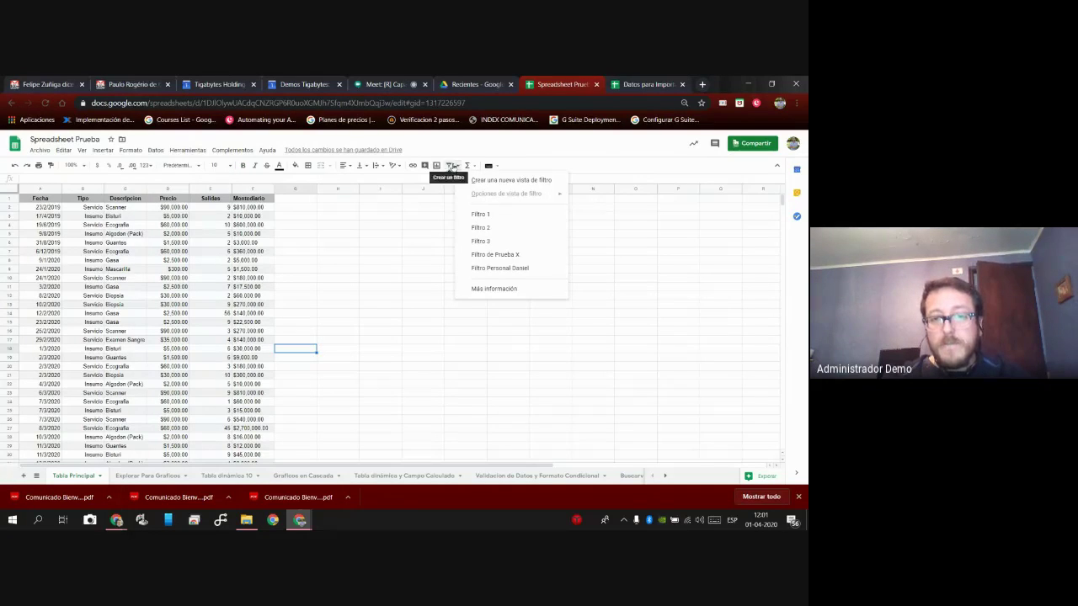
left_click(467, 165)
scroll(497, 303, "down", 2)
mouse_move(505, 310)
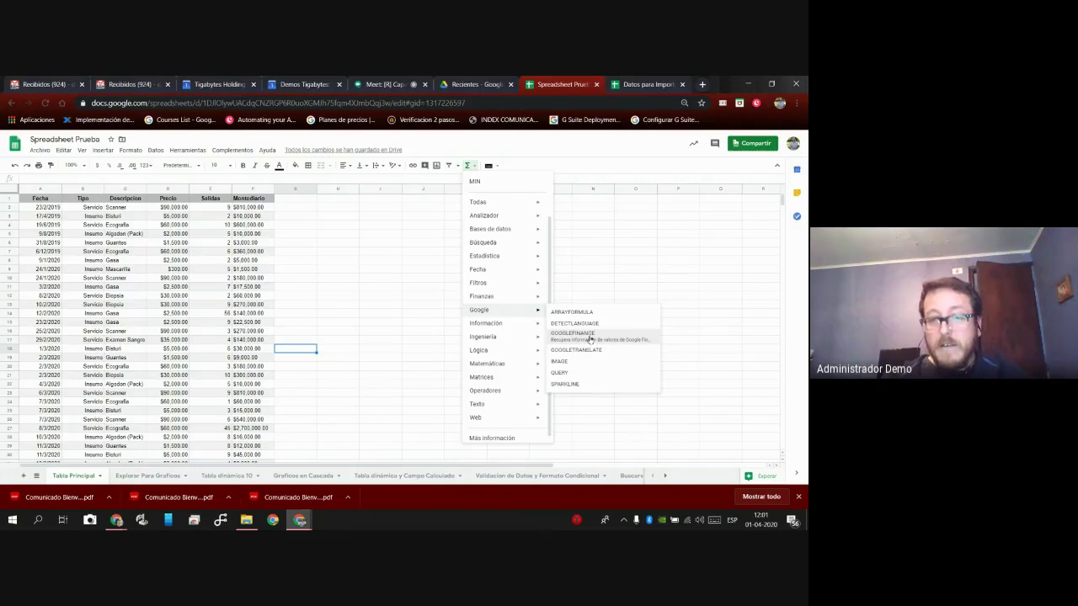
left_click(587, 325)
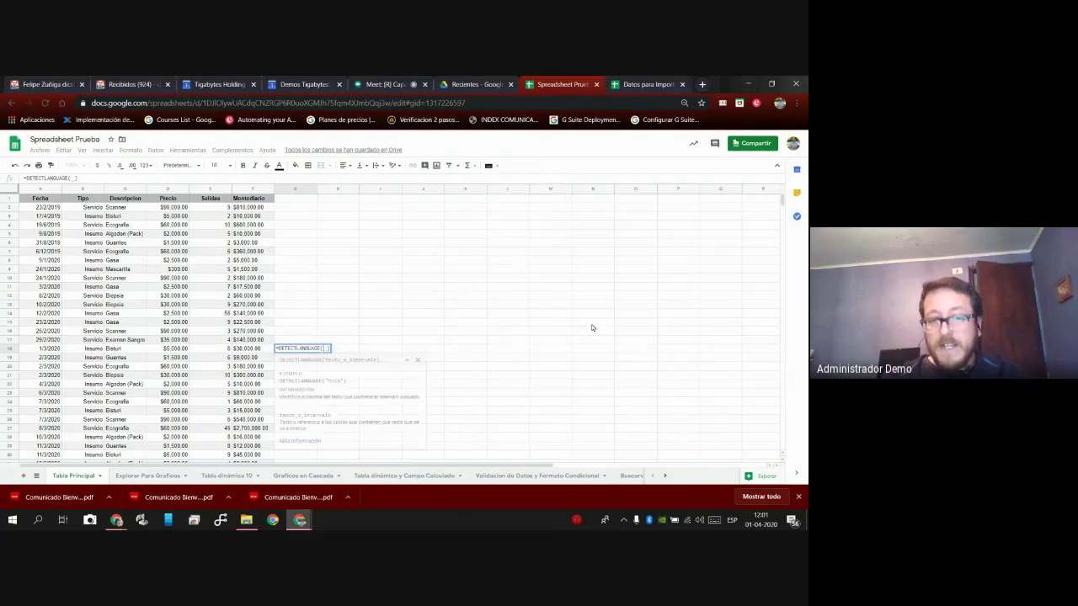
left_click(95, 350)
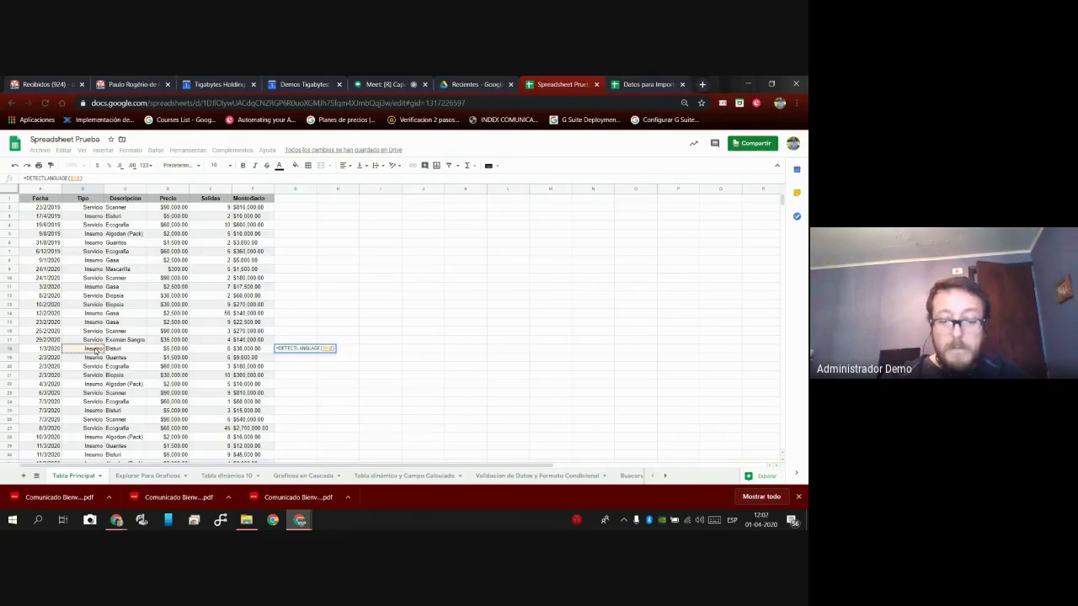
key("Return")
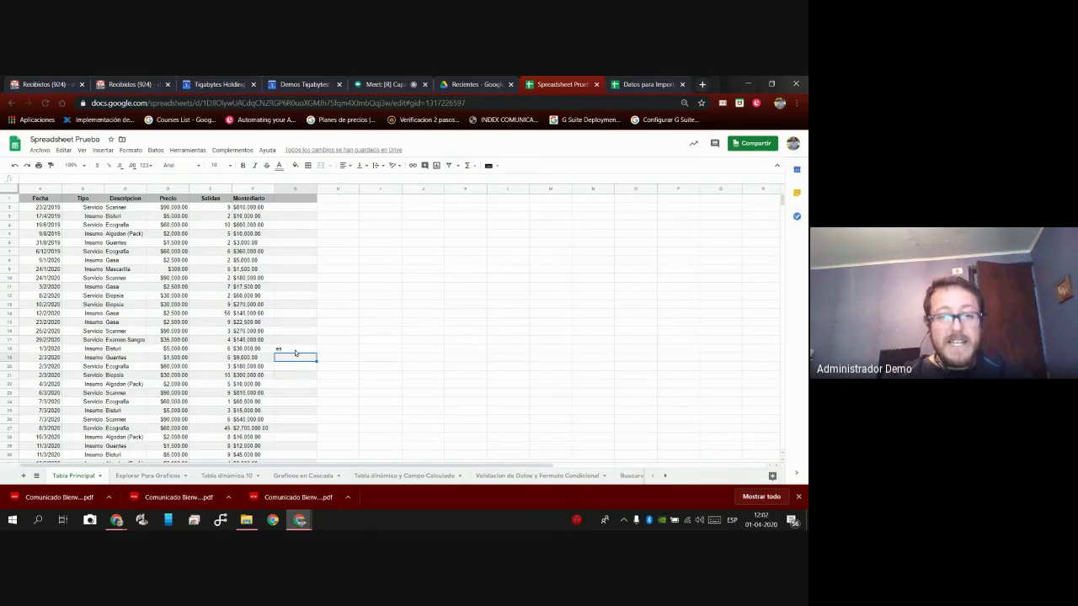
left_click(290, 349)
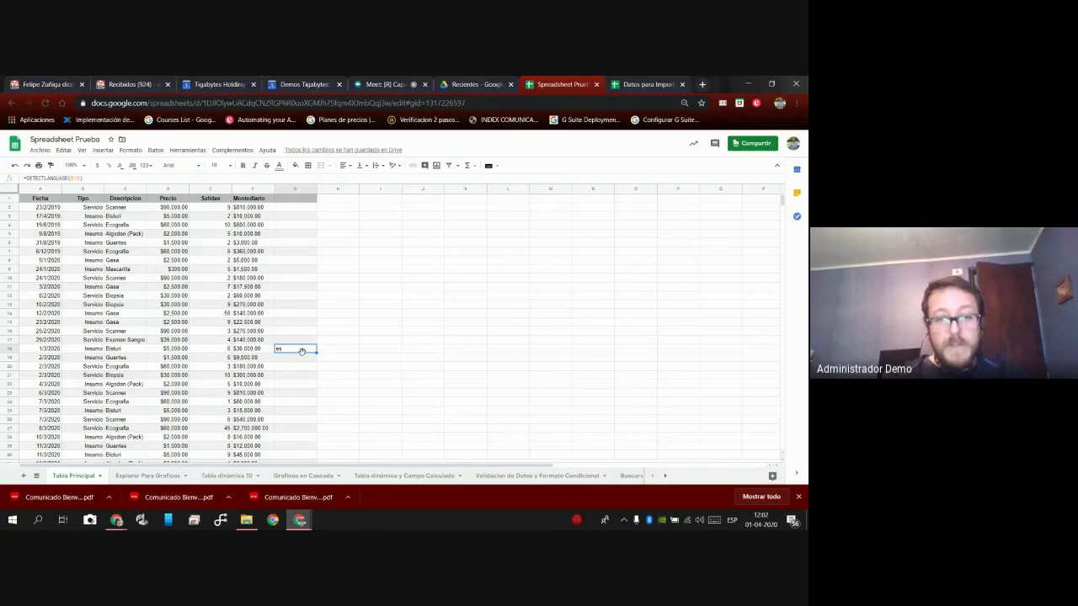
key("Delete")
key("Up")
key("Up")
key("Up")
key("Up")
key("Up")
key("Up")
key("Up")
key("Up")
key("Up")
key("Up")
key("Up")
key("Up")
key("Up")
key("Up")
key("Up")
key("Up")
type("=")
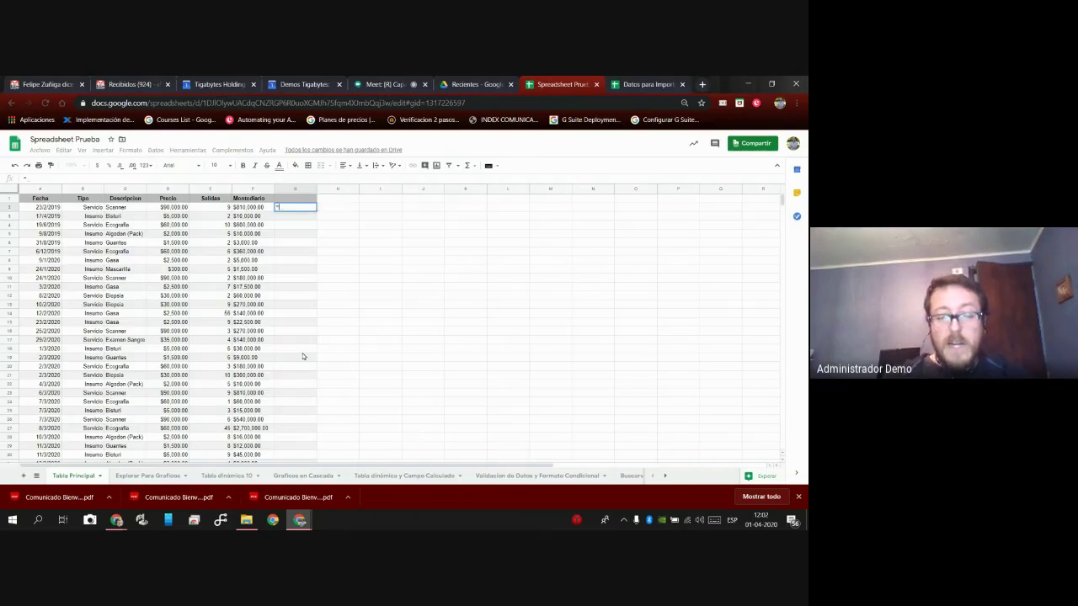
key("Escape")
Start a GOOGLETRANSLATE formula in G2 on the Tipo cell B2 with es and en codes.
left_click(472, 166)
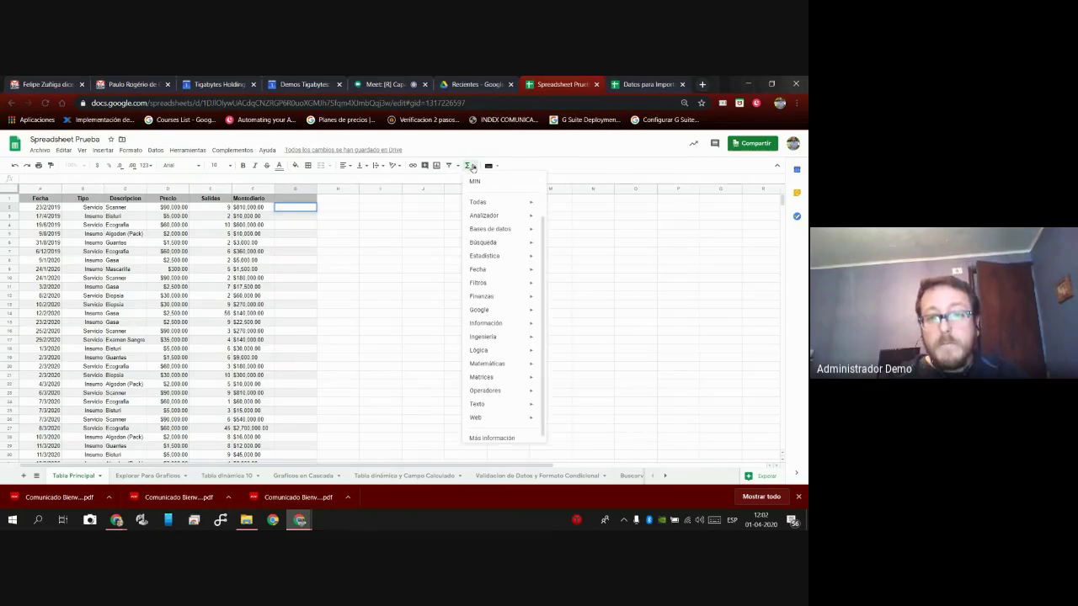
mouse_move(539, 310)
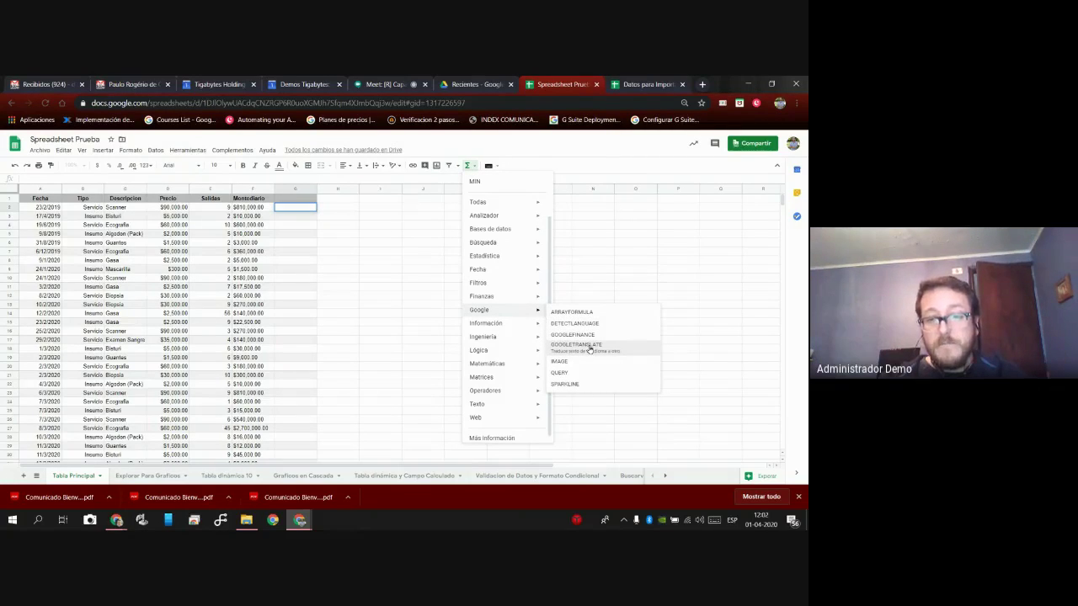
left_click(590, 349)
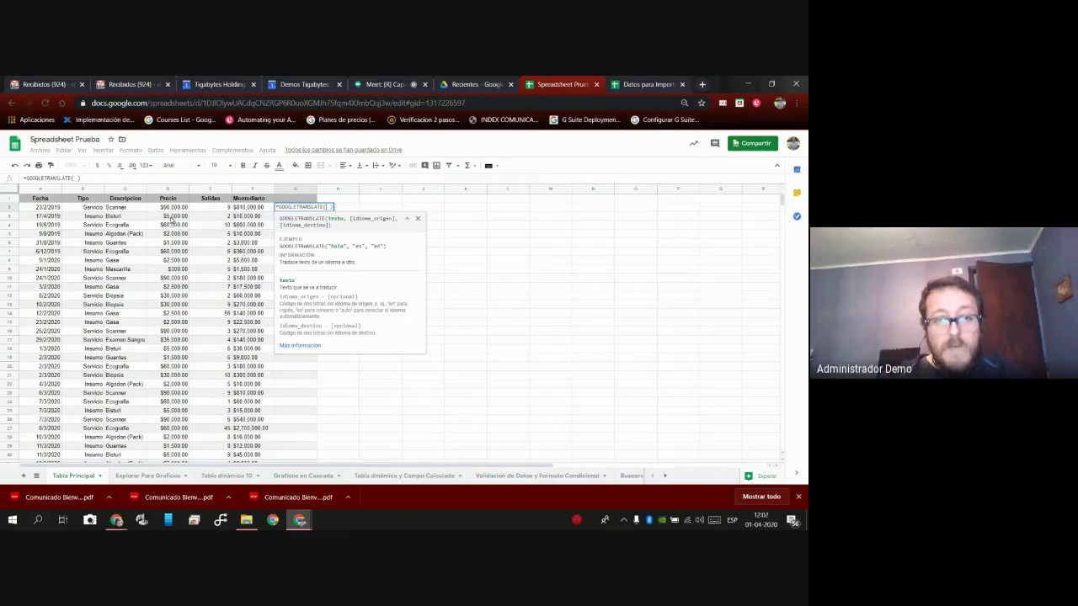
left_click(93, 208)
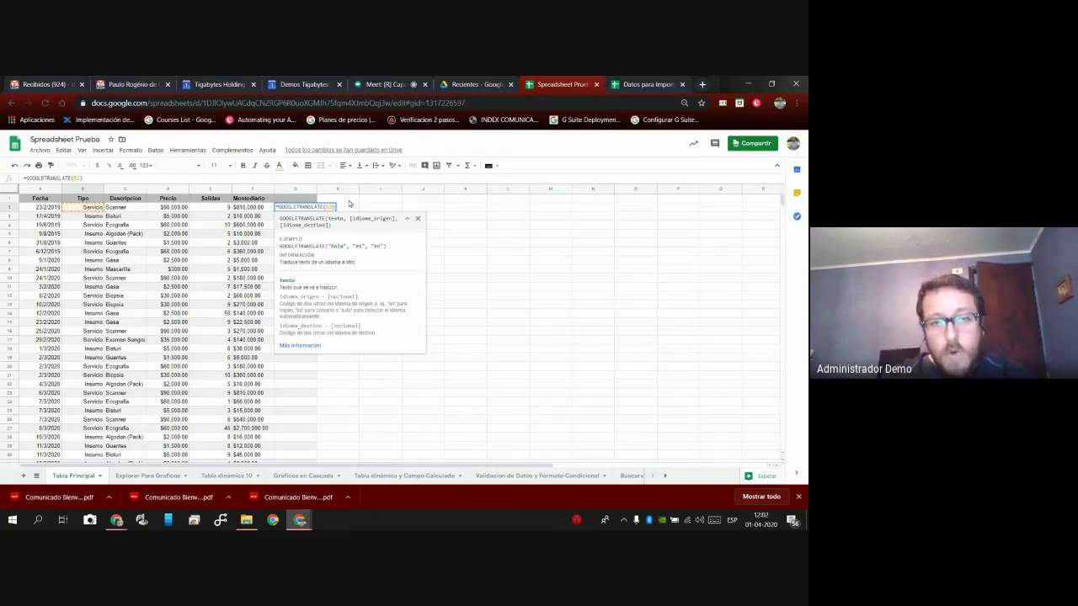
type(",e")
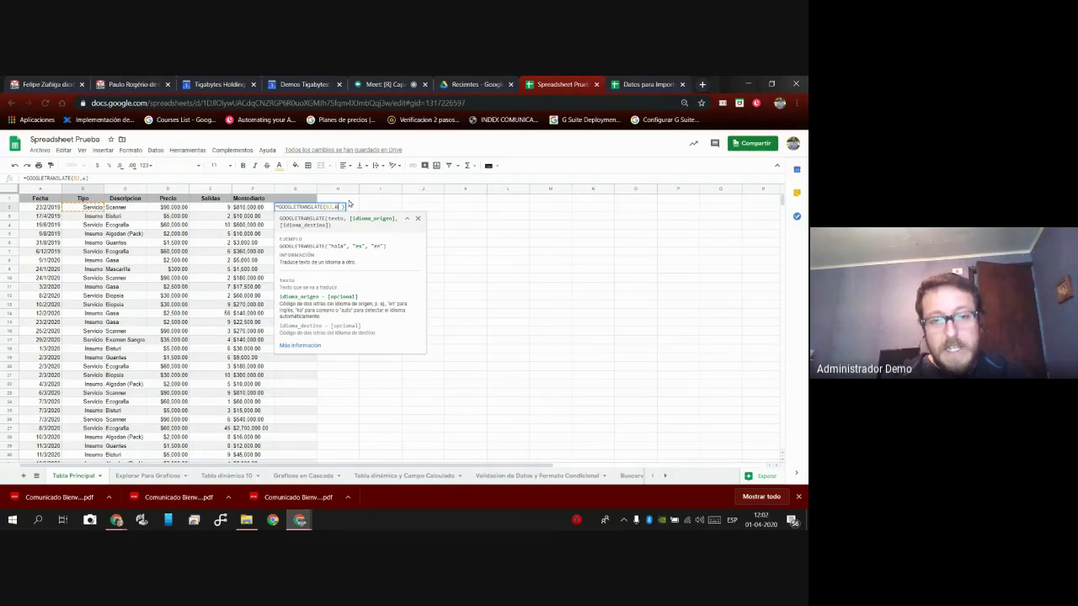
key("BackSpace")
type("es")
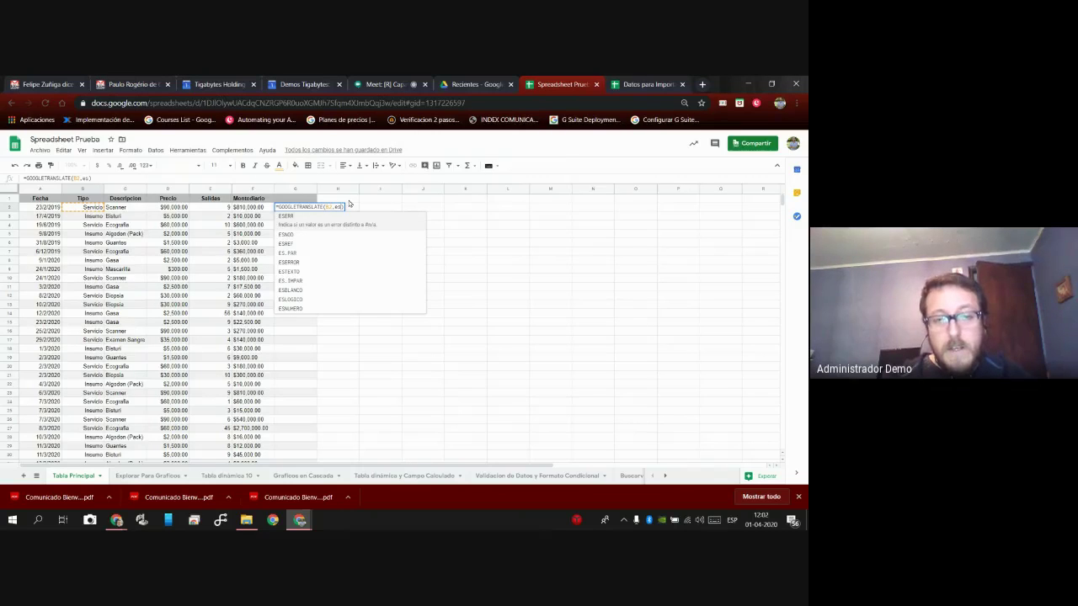
type(",")
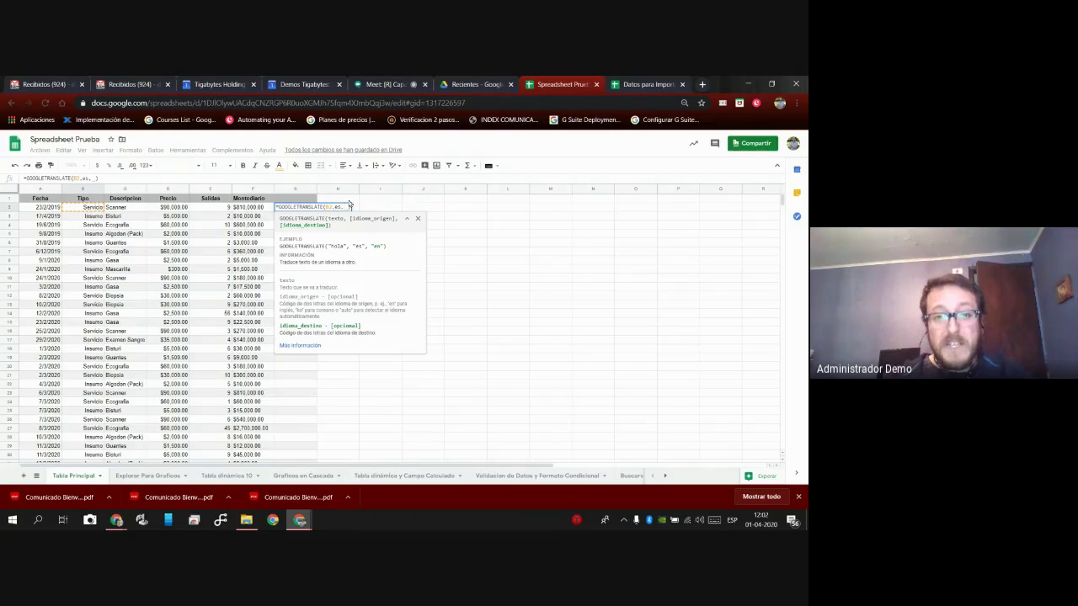
type("en")
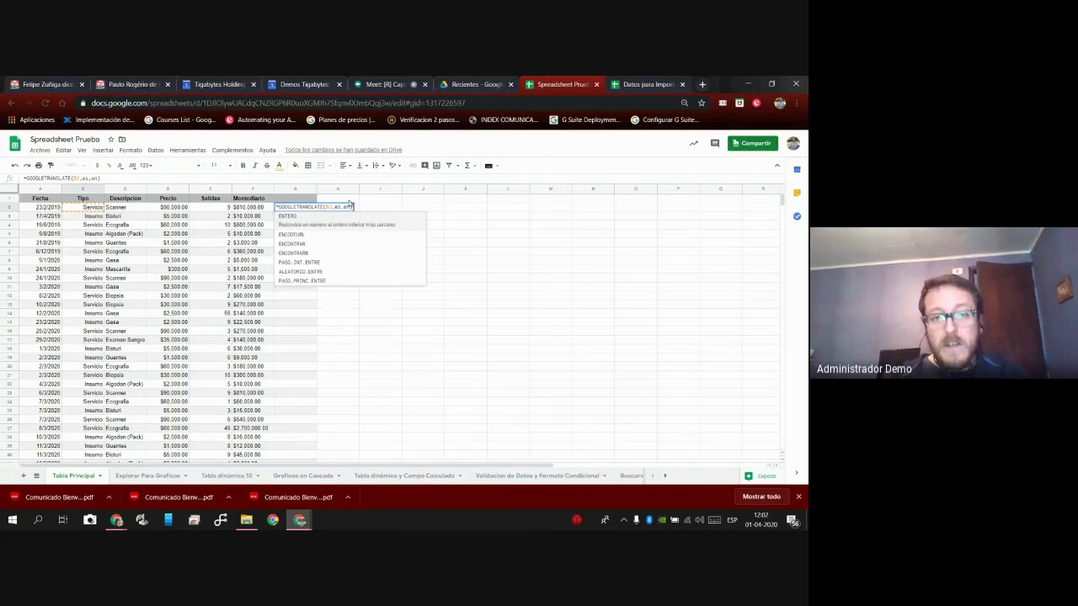
key("Tab")
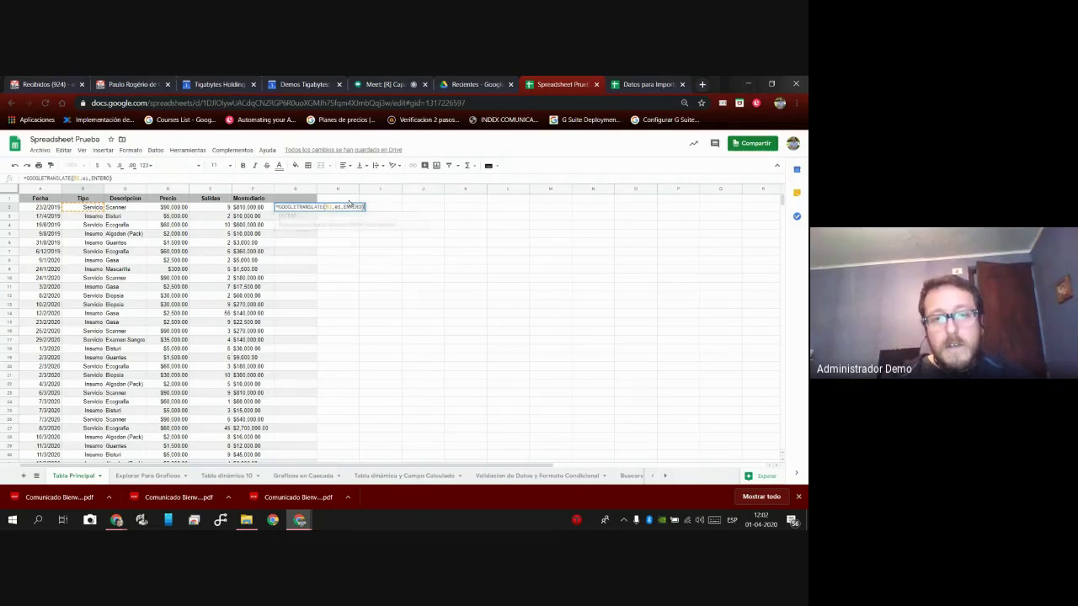
key("Return")
Replace the mistaken ENTERO argument so the formula ends with ,en).
key("Up")
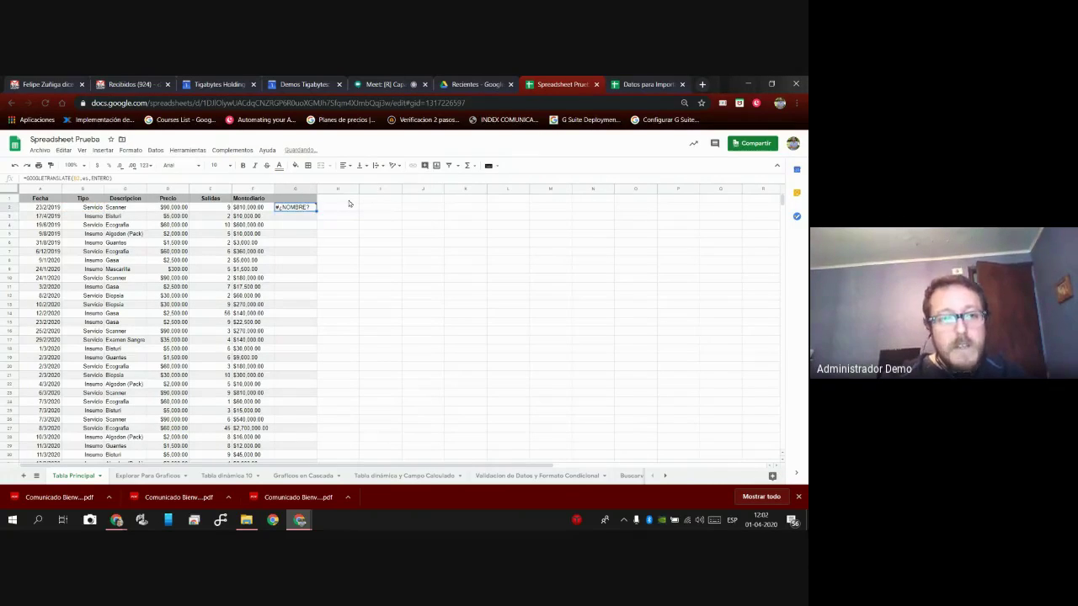
left_click(121, 178)
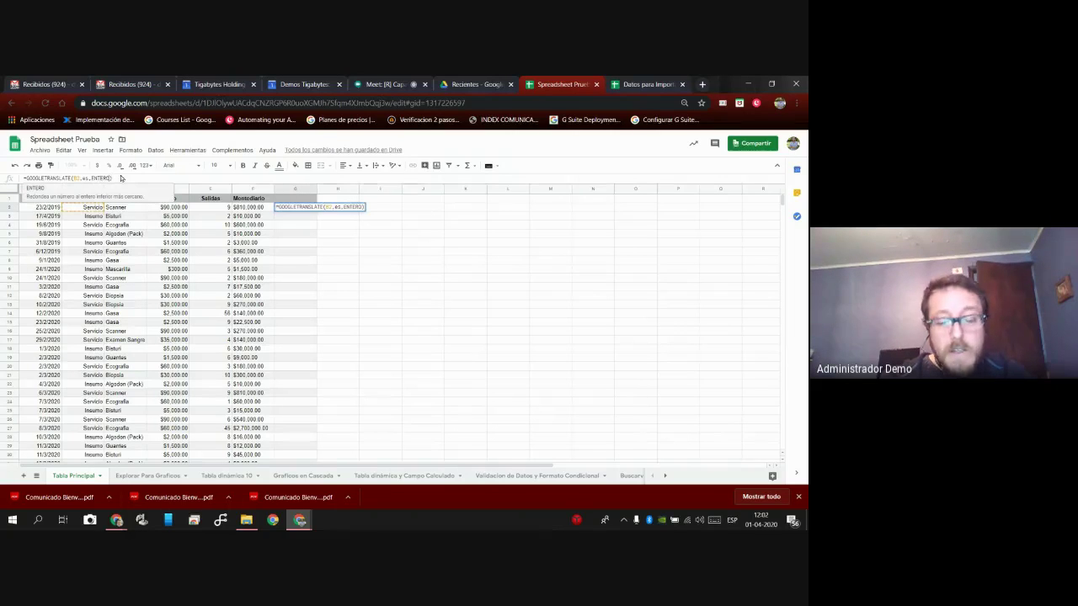
key("BackSpace")
key("BackSpace")
key("BackSpace")
key("BackSpace")
key("BackSpace")
key("BackSpace")
key("BackSpace")
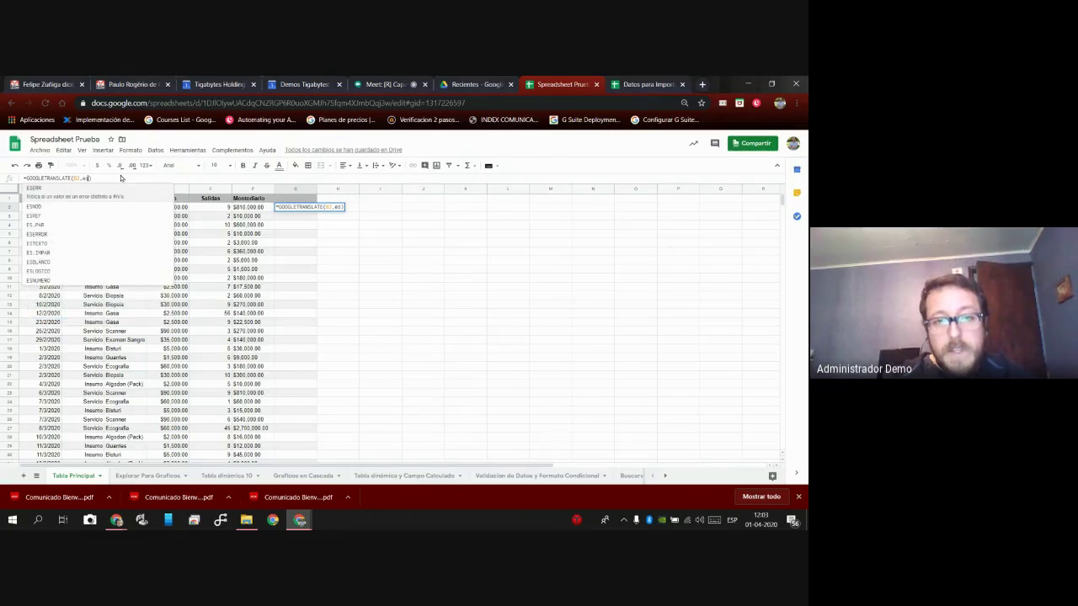
type(",en")
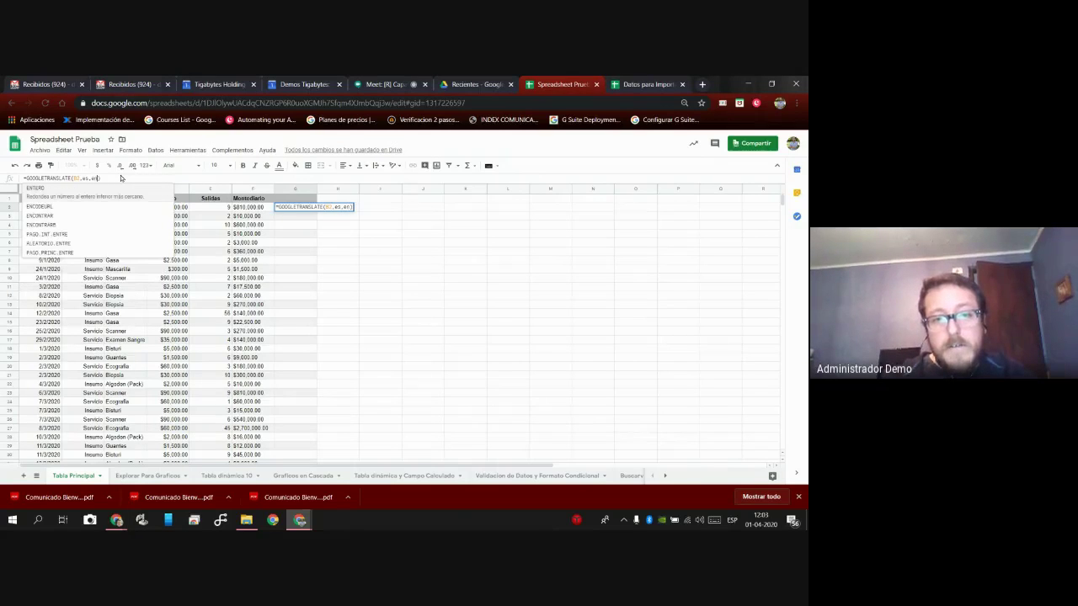
type(")")
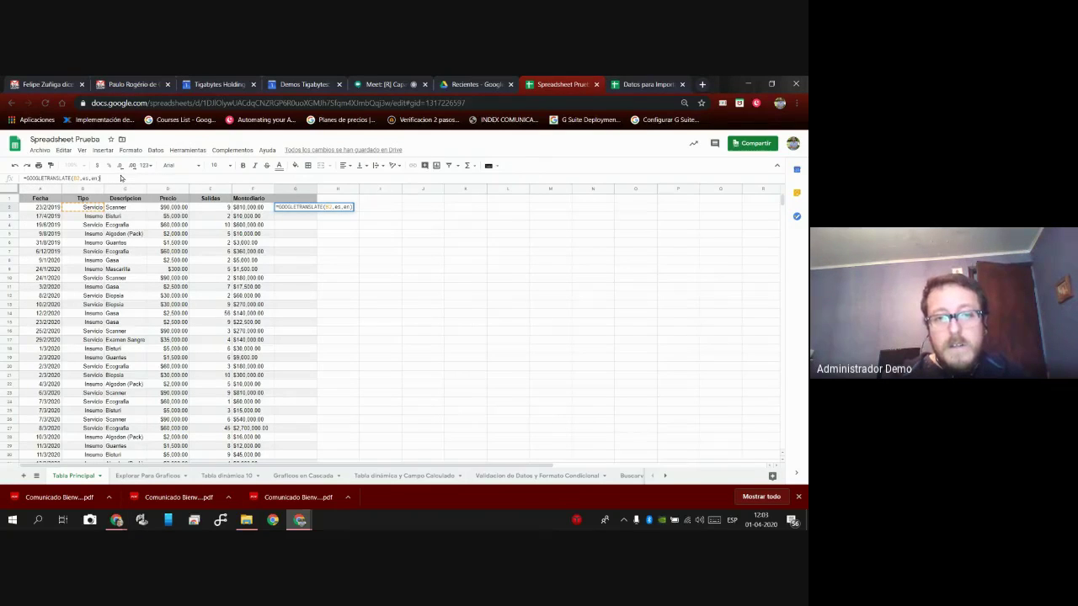
key("Return")
Quote the language codes so G2 reads =GOOGLETRANSLATE(B2,"es","en").
left_click(294, 201)
left_click(297, 207)
double_click(303, 206)
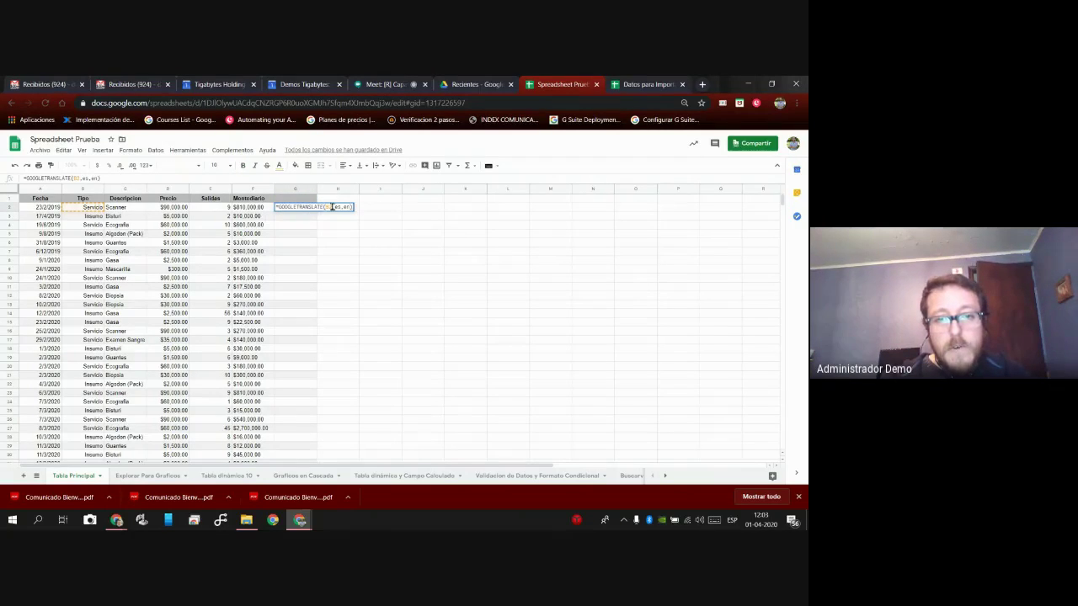
double_click(338, 206)
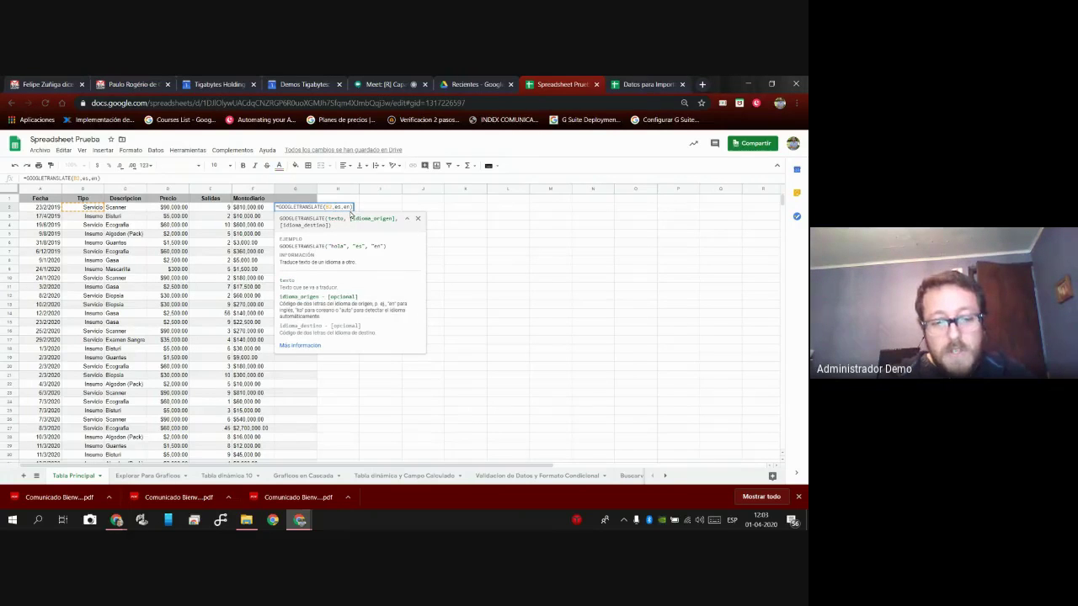
type("\"es\"")
key("Right")
type("\"")
key("Right")
key("Right")
type("\"")
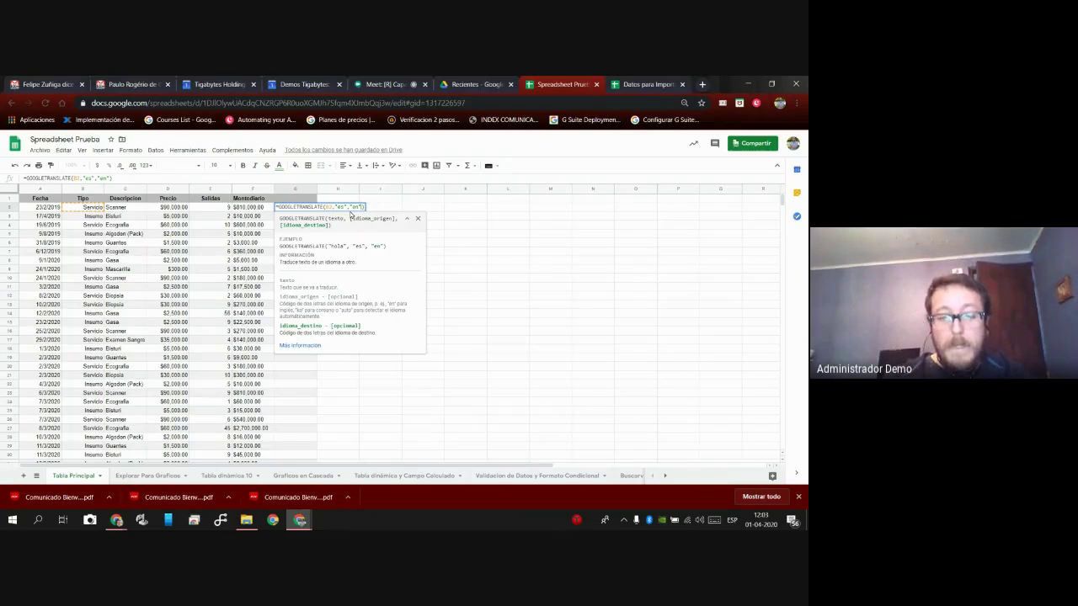
key("Return")
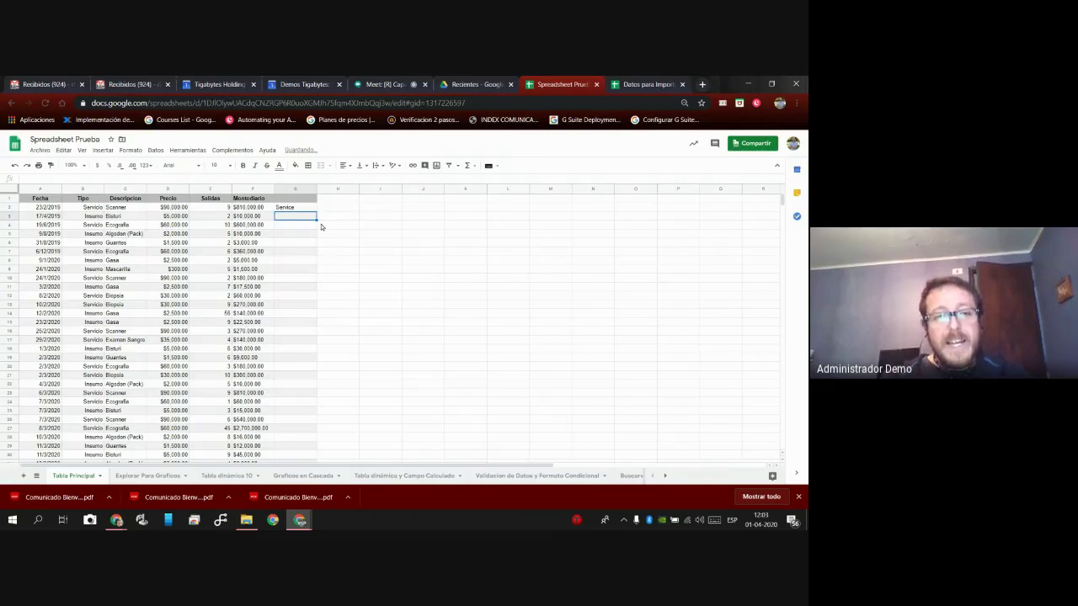
Fill the G2 translation formula down to row 29 so each row shows Service or Input.
left_click(306, 208)
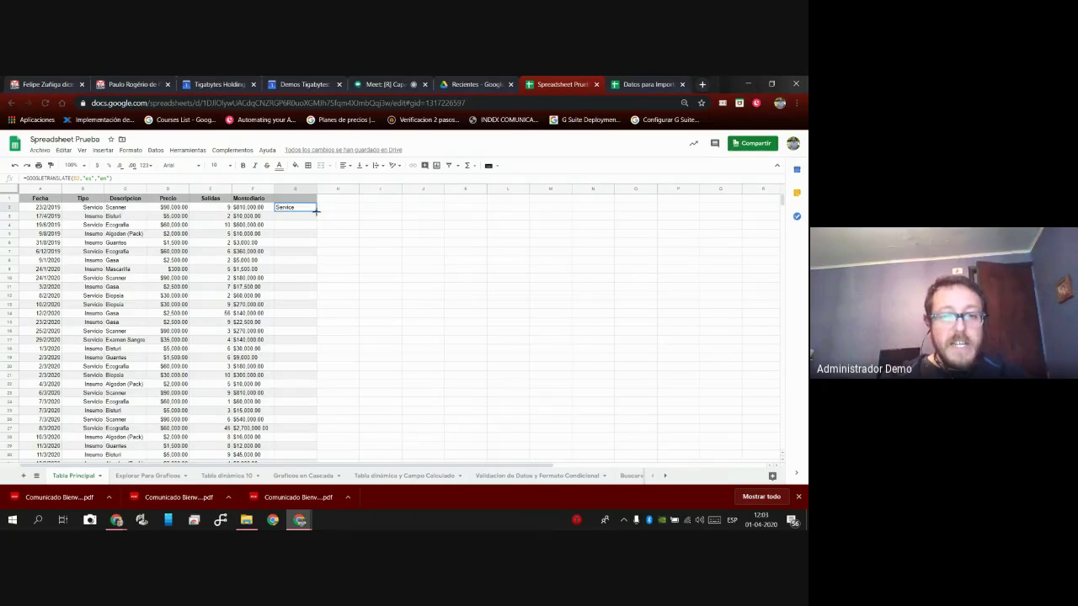
left_click_drag(315, 211, 309, 448)
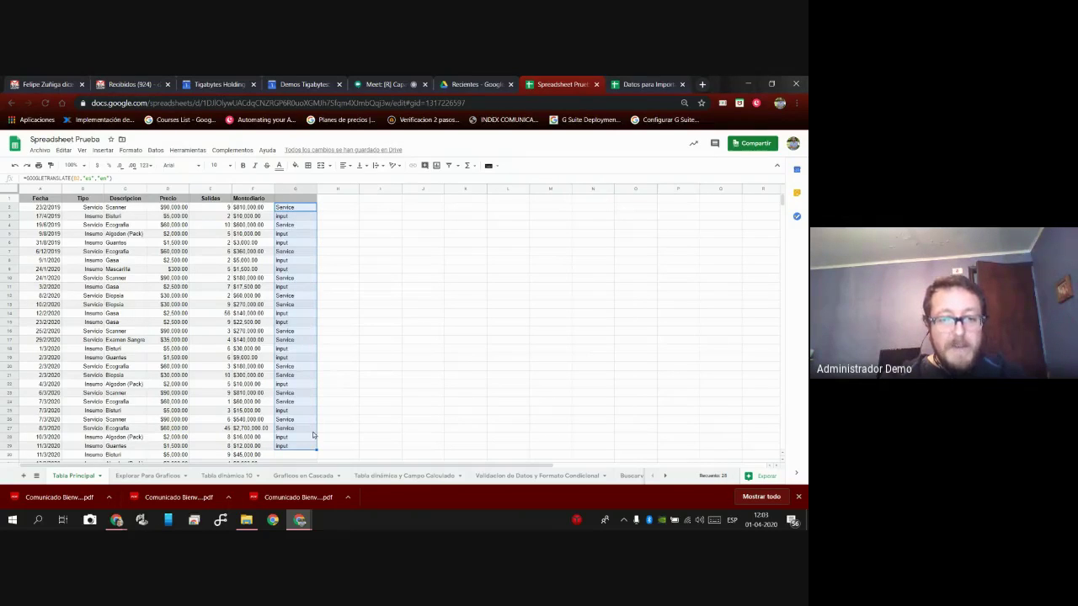
scroll(313, 435, "down", 1)
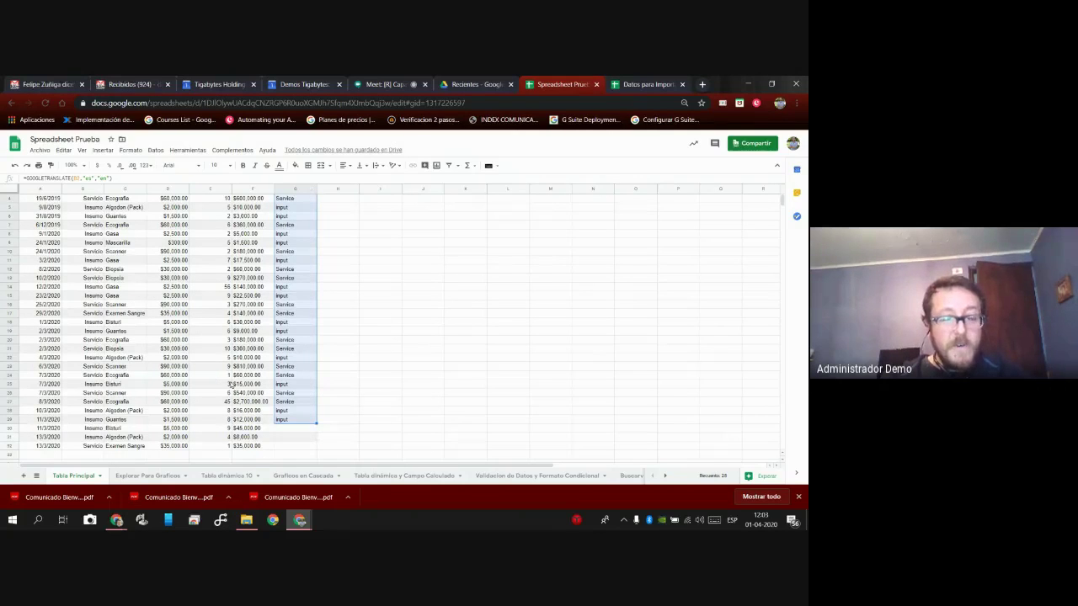
scroll(243, 375, "up", 1)
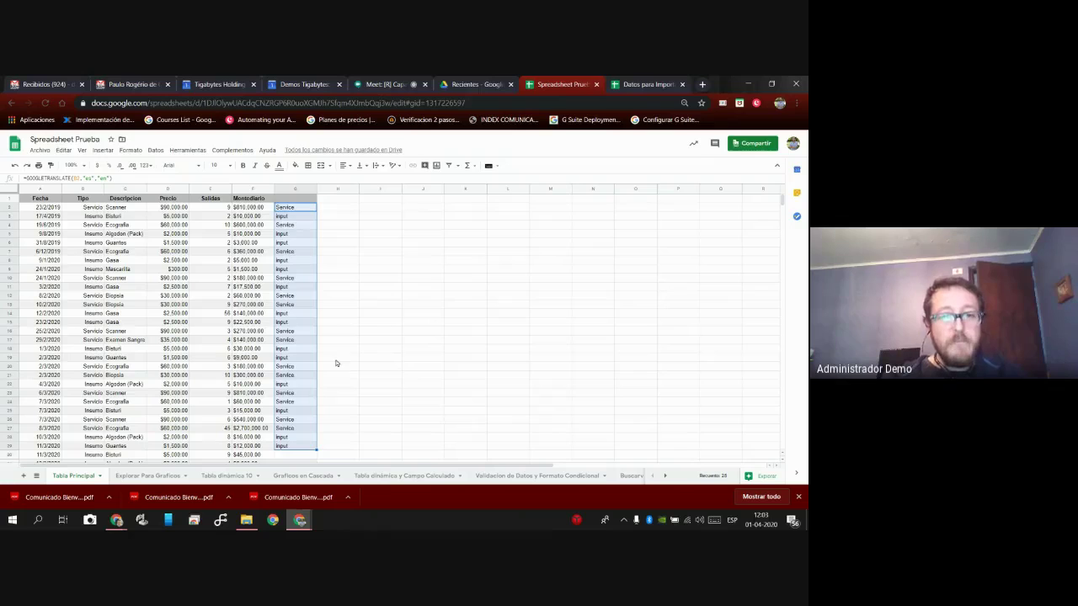
left_click(457, 166)
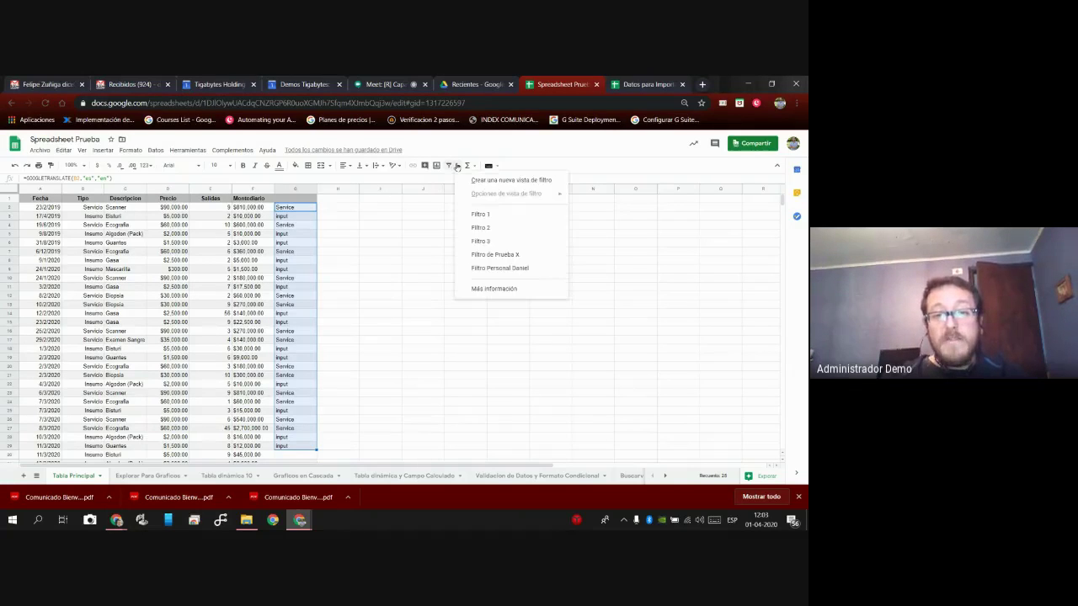
left_click(368, 337)
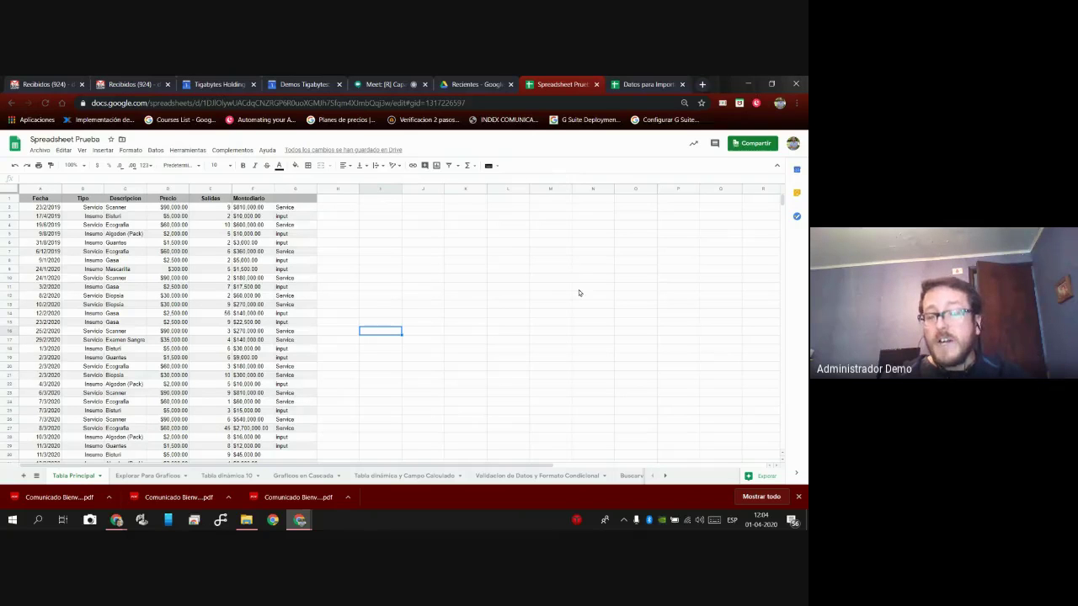
Return to the Google Meet call, check the participants and chat panels, and open More options.
left_click(396, 85)
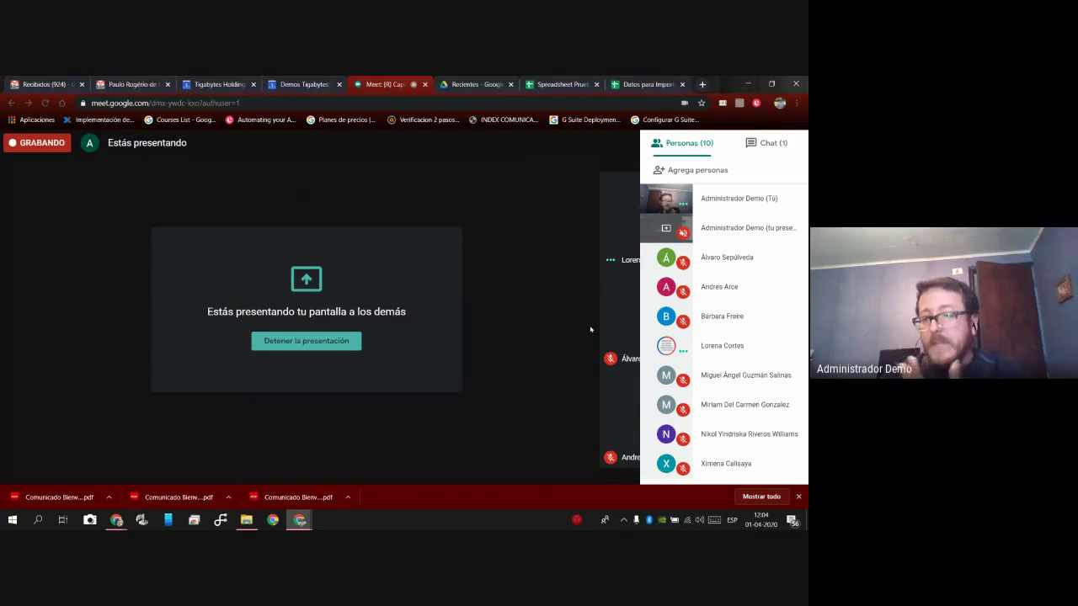
left_click(591, 329)
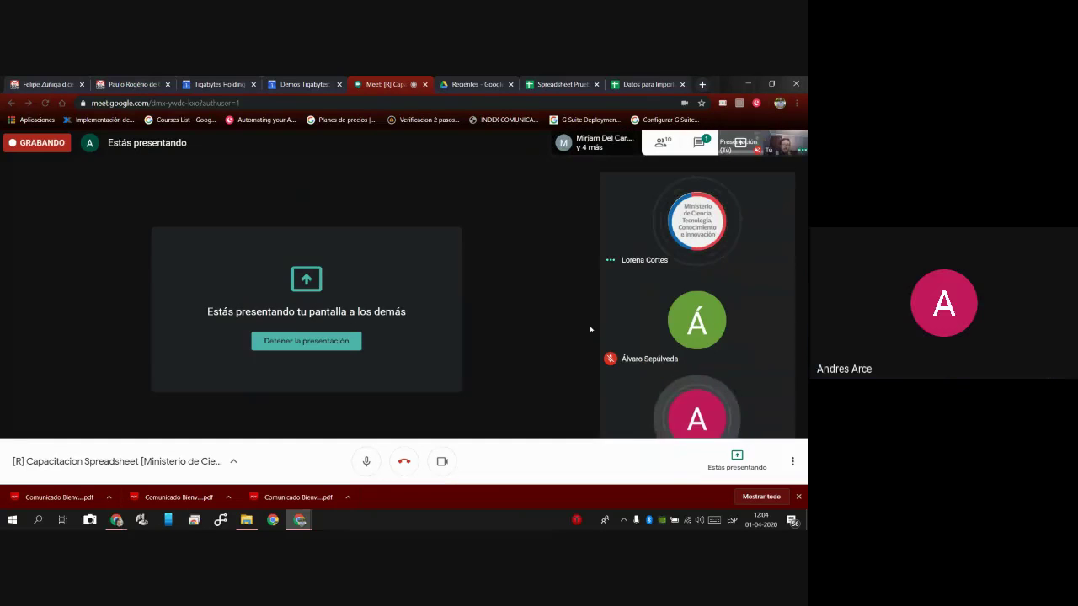
left_click(699, 143)
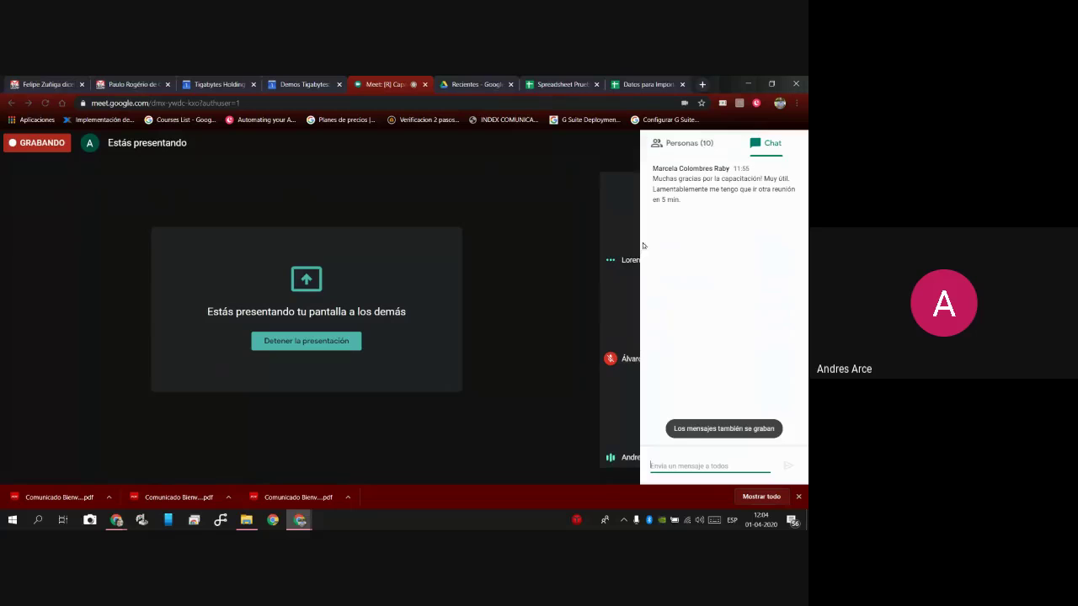
left_click(567, 262)
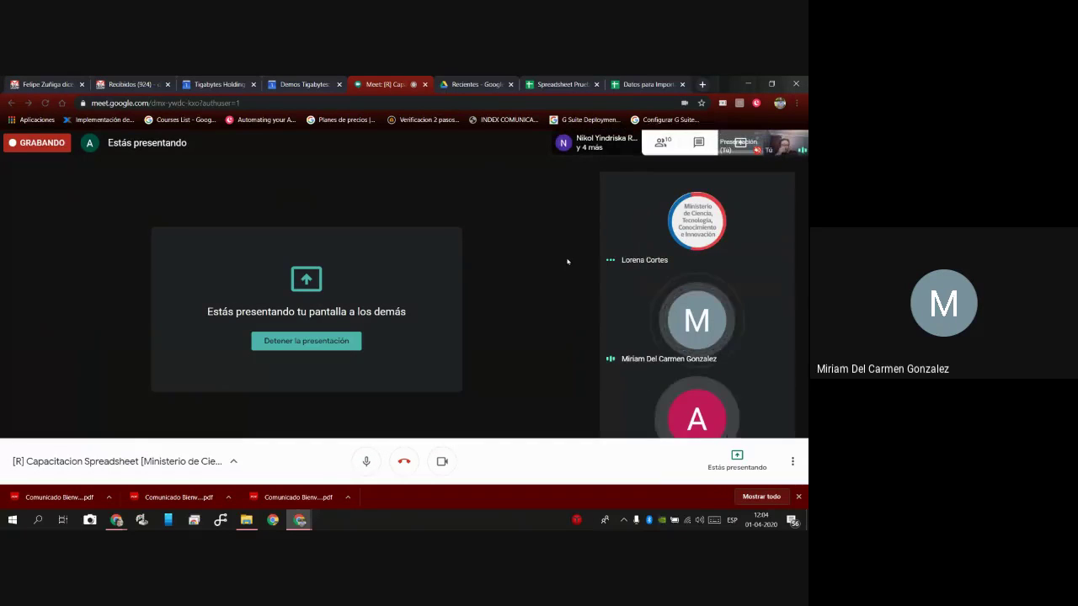
left_click(699, 143)
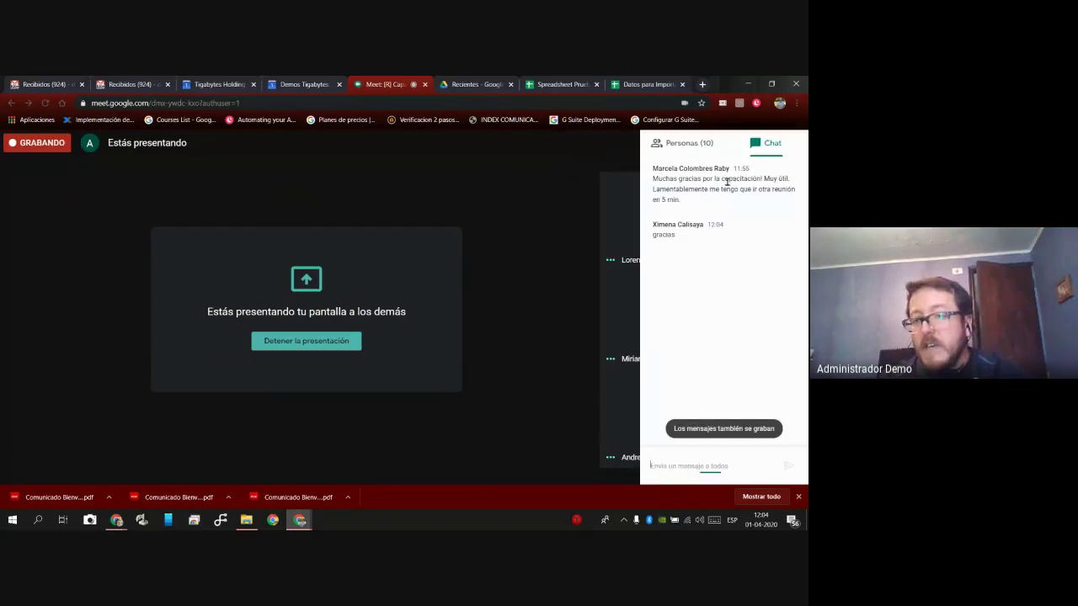
left_click(544, 294)
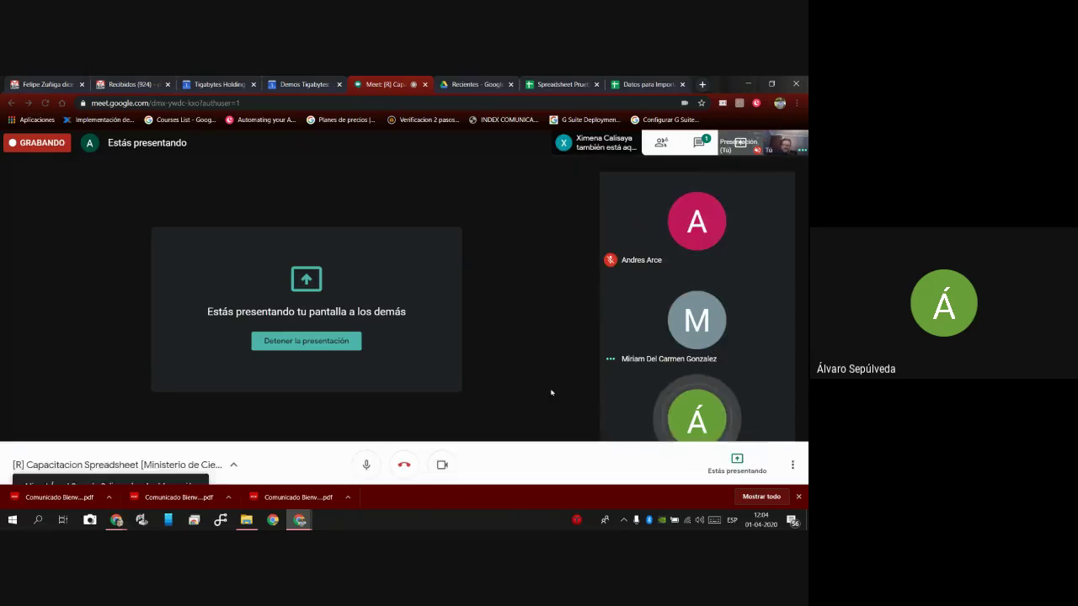
left_click(792, 461)
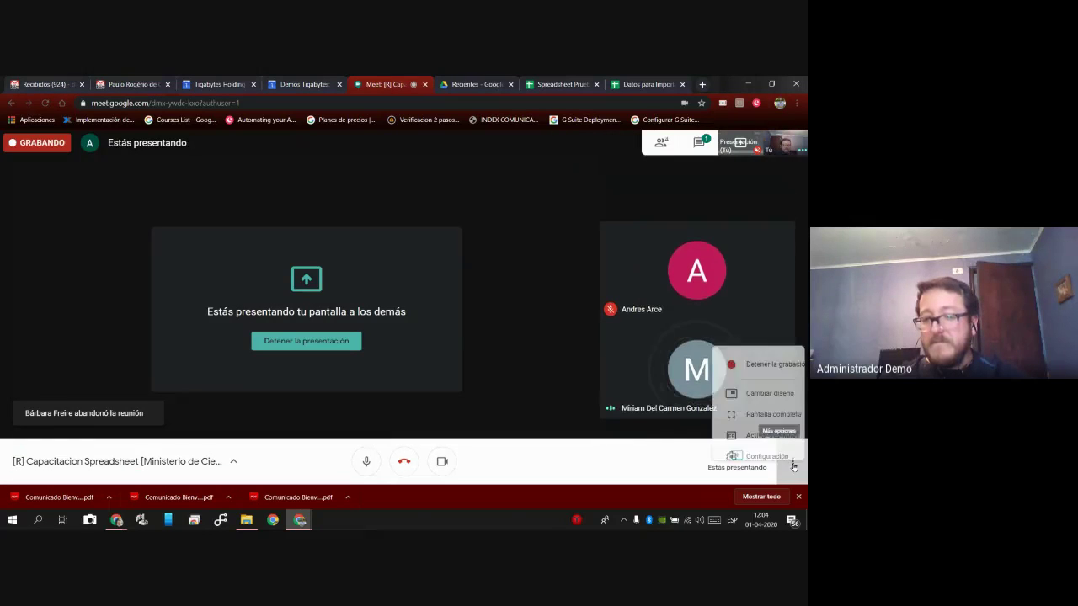